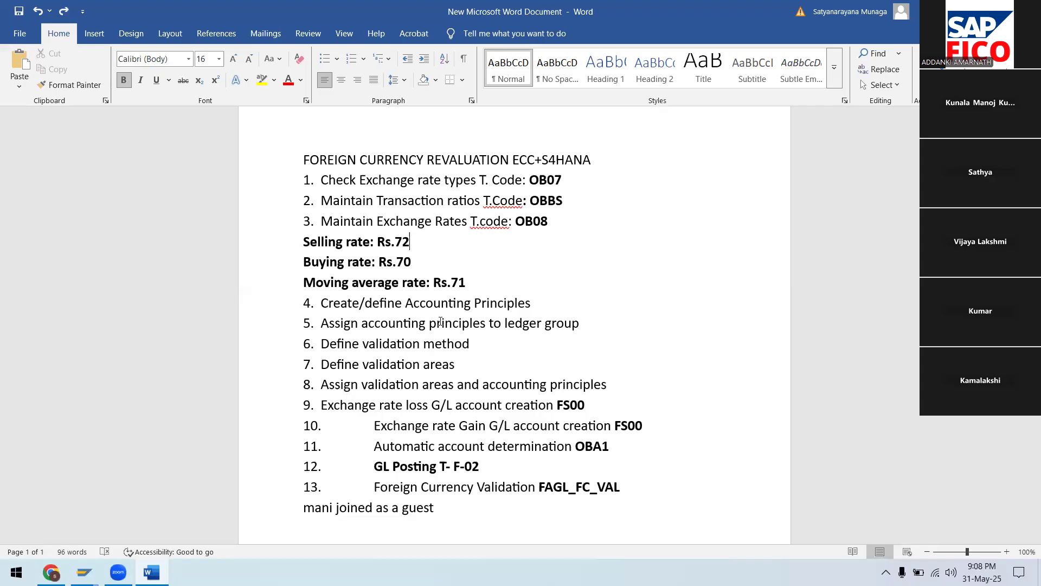
# Make the heading "FOREIGN CURRENCY REVALUATION ECC+S4HANA" bold
pyautogui.moveTo(300, 160); pyautogui.dragTo(597, 160)
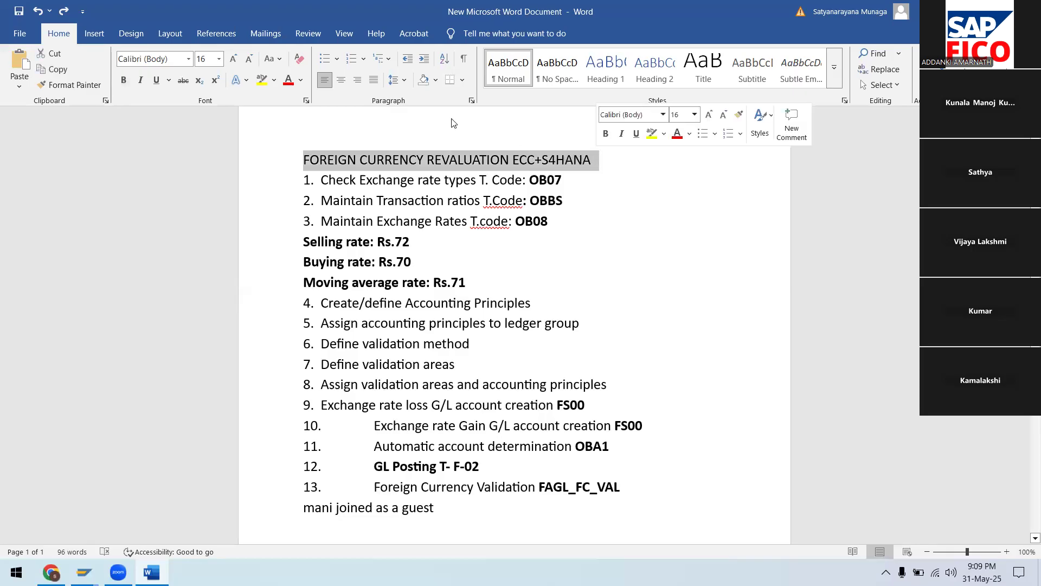
pyautogui.click(124, 80)
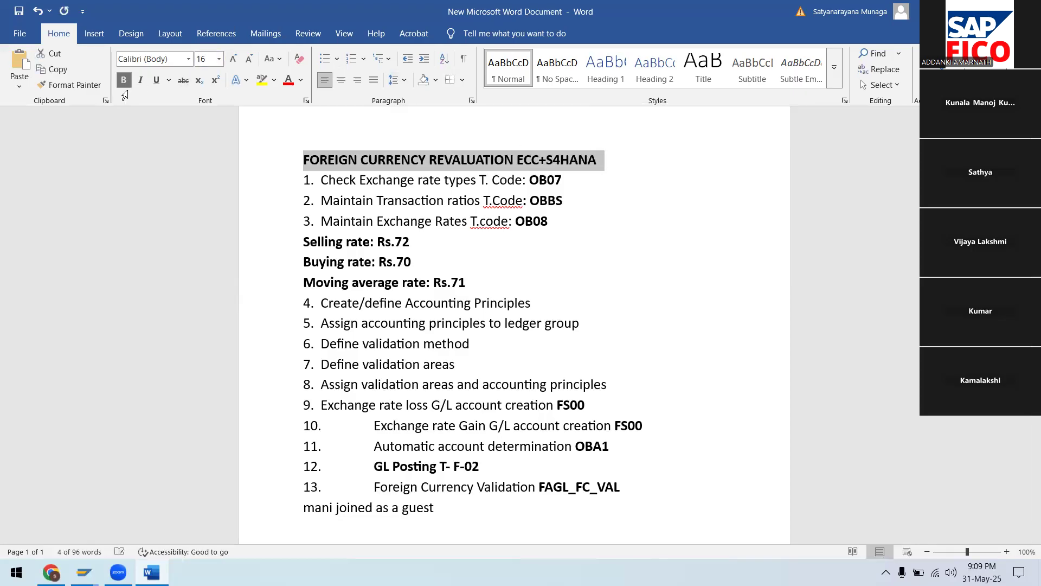
pyautogui.click(633, 263)
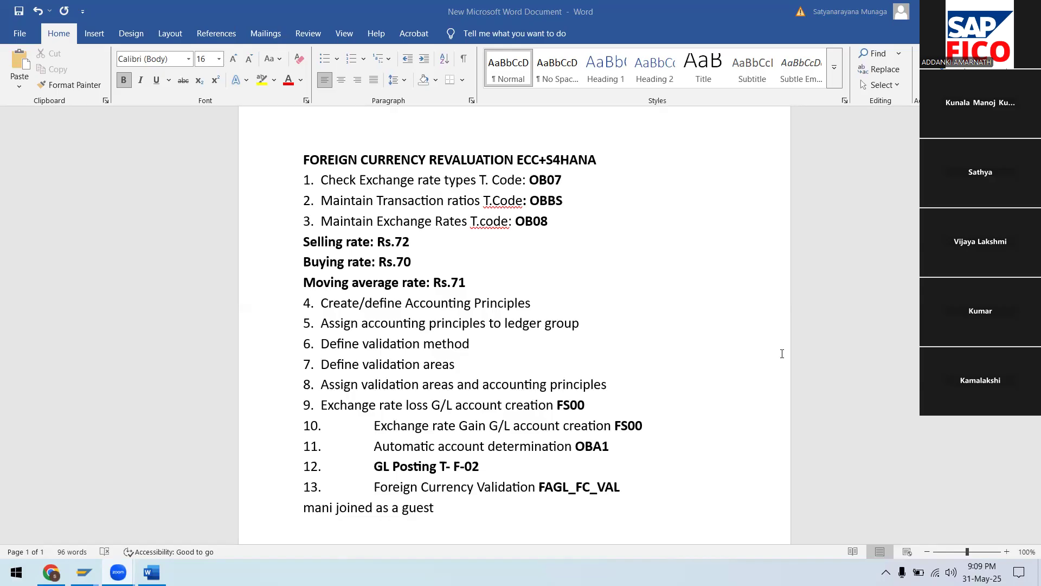
# Paste the copied foreign currency posting notes on a new line after the document's last line
pyautogui.scroll(-2, 493, 390)
pyautogui.click(494, 390)
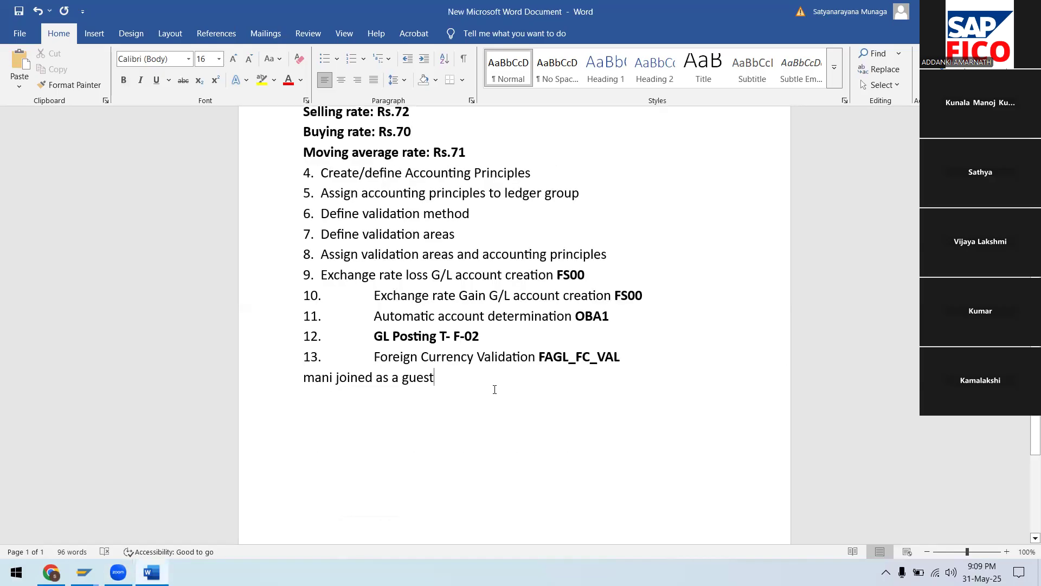
pyautogui.press('Return')
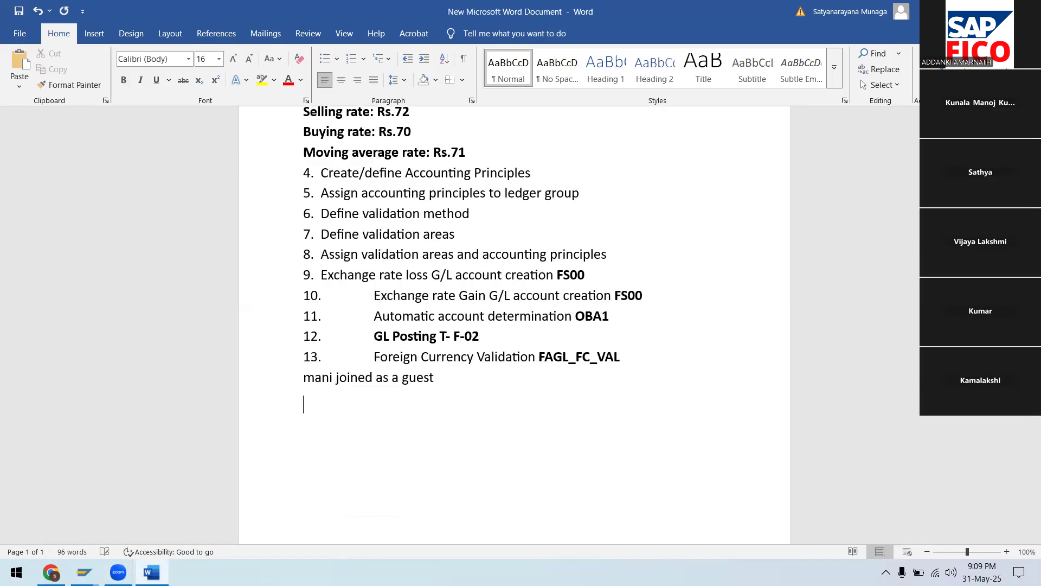
pyautogui.hotkey('ctrl', 'v')
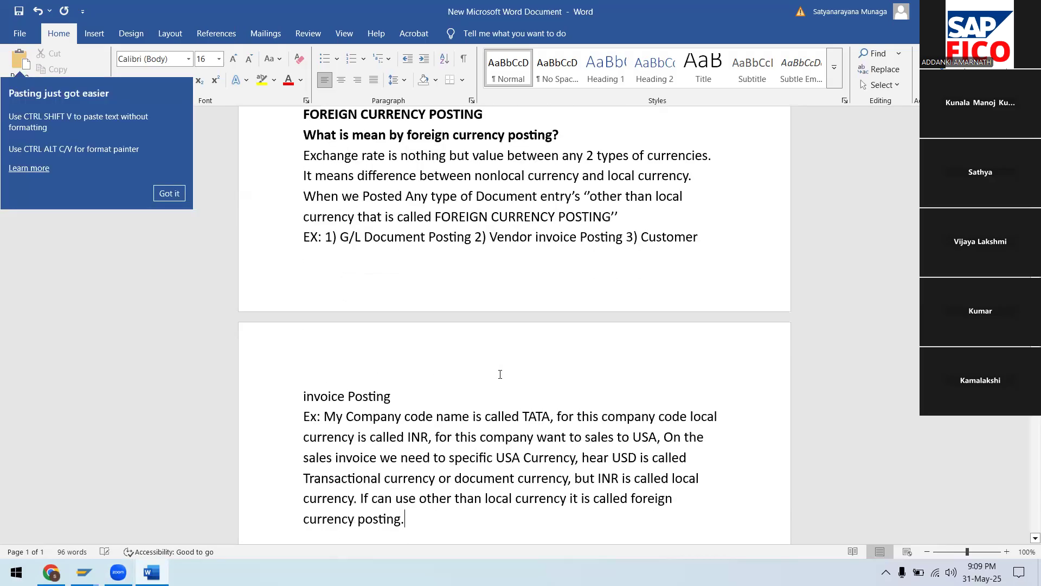
pyautogui.scroll(5, 567, 358)
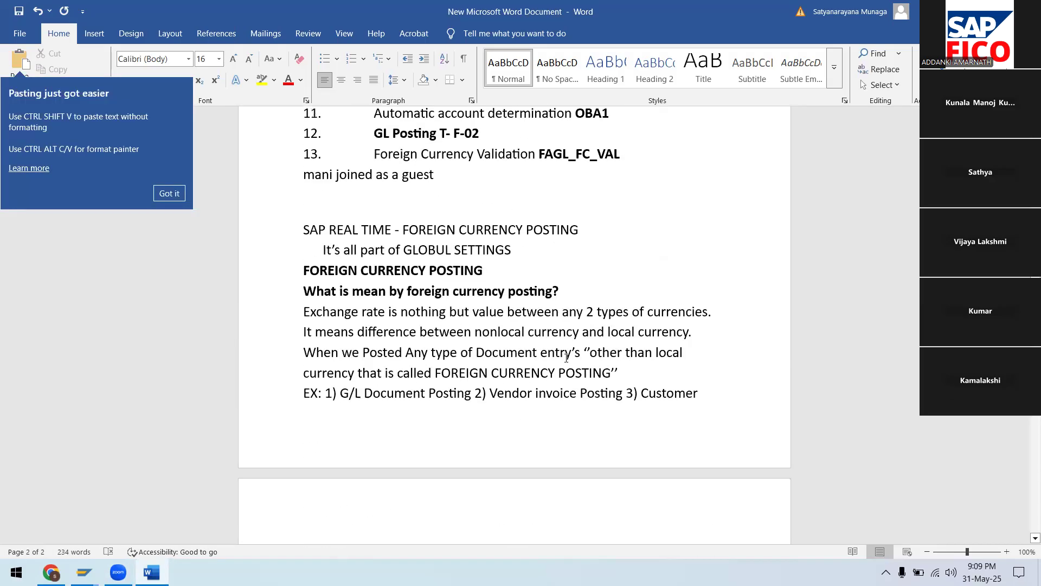
# Add blank lines above "SAP REAL TIME - FOREIGN CURRENCY POSTING" so it starts a new page, and remove the surplus ones
pyautogui.click(397, 338)
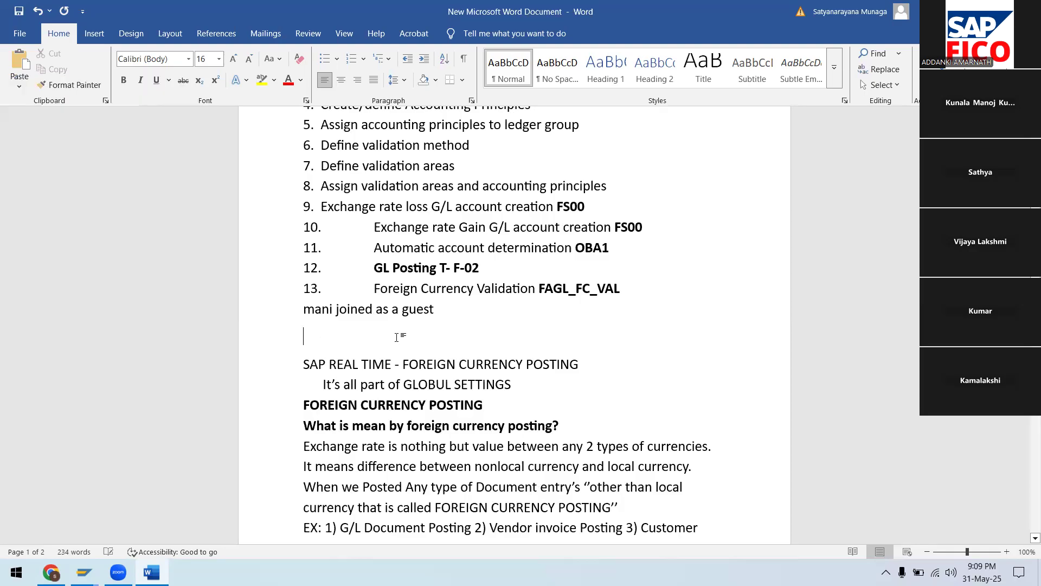
pyautogui.press('Return')
pyautogui.press('Return')
pyautogui.press('Return')
pyautogui.press('Return')
pyautogui.press('Return')
pyautogui.press('Return')
pyautogui.press('Return')
pyautogui.press('Return')
pyautogui.press('Return')
pyautogui.press('Return')
pyautogui.press('Return')
pyautogui.press('Return')
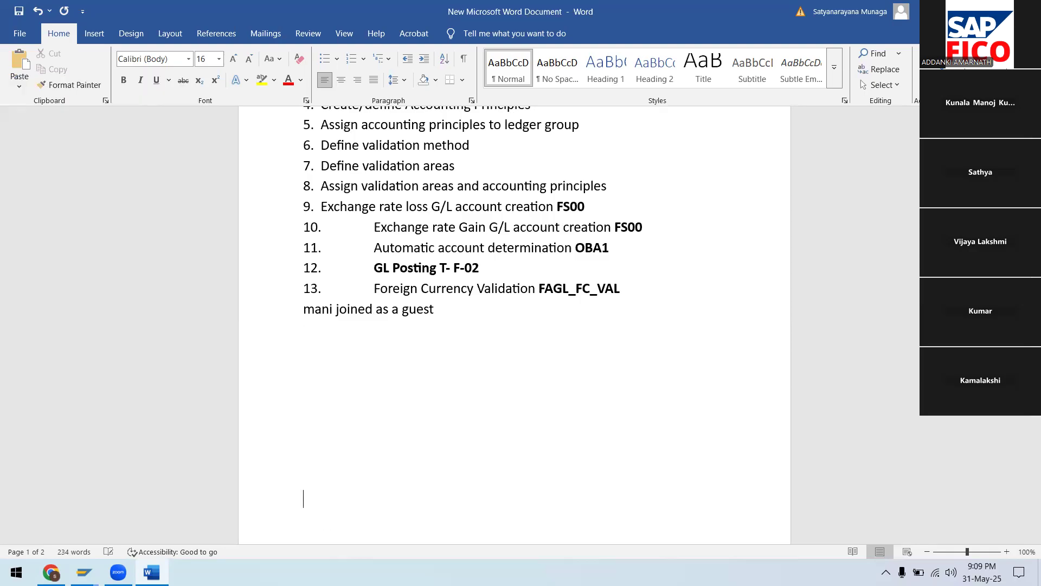
pyautogui.scroll(-2, 413, 332)
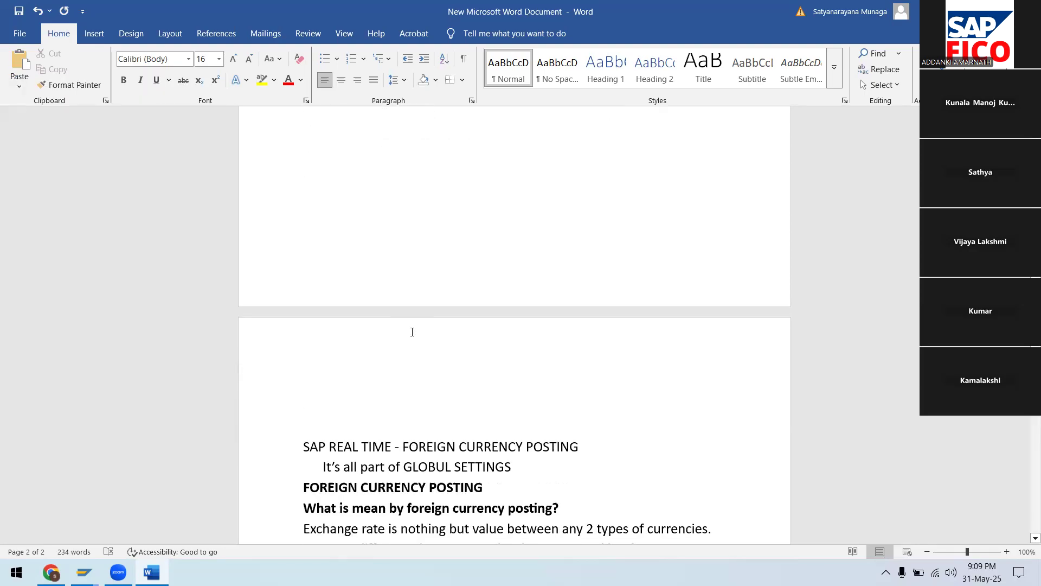
pyautogui.scroll(-6, 412, 333)
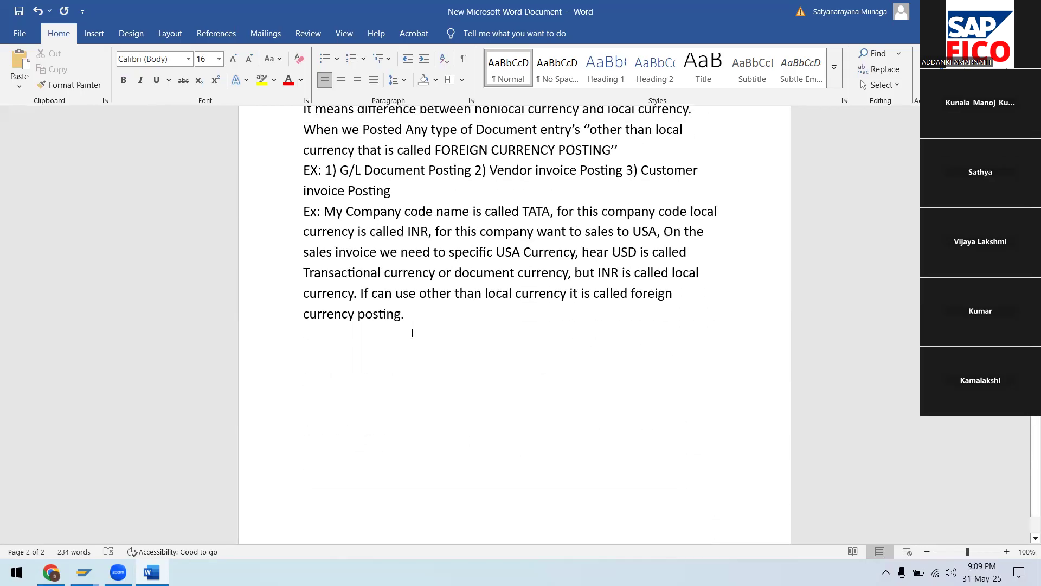
pyautogui.scroll(4, 412, 332)
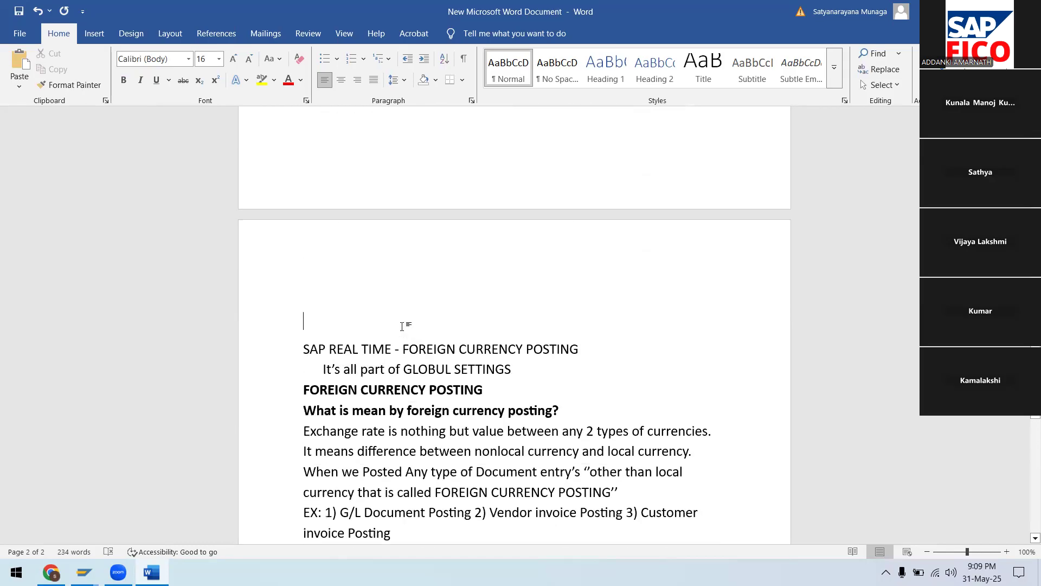
pyautogui.press('BackSpace')
pyautogui.press('BackSpace')
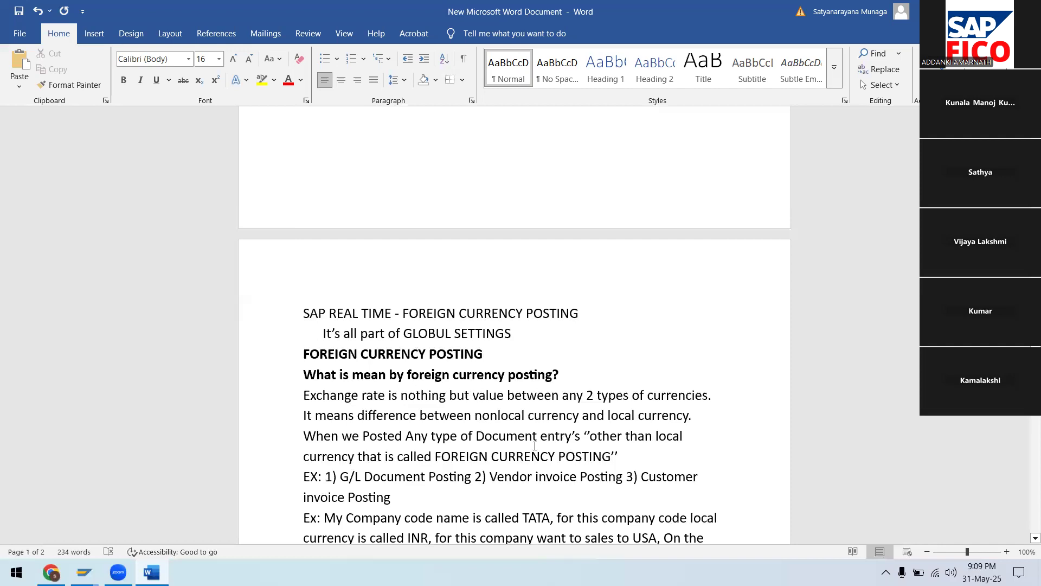
# Put the Vendor and Customer invoice Posting examples on their own lines and add a blank line before the TATA example
pyautogui.scroll(12, 535, 446)
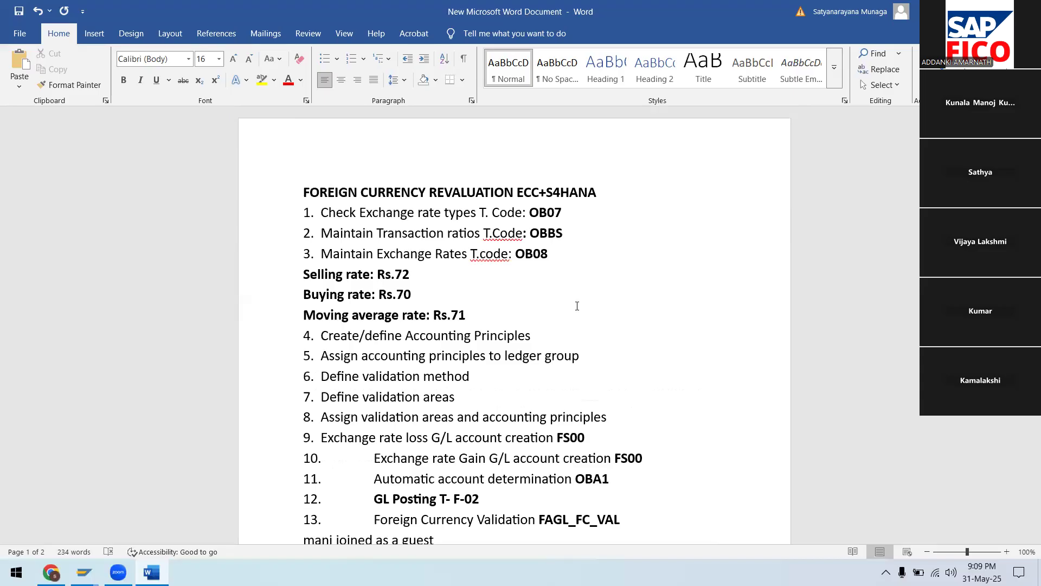
pyautogui.scroll(-10, 617, 335)
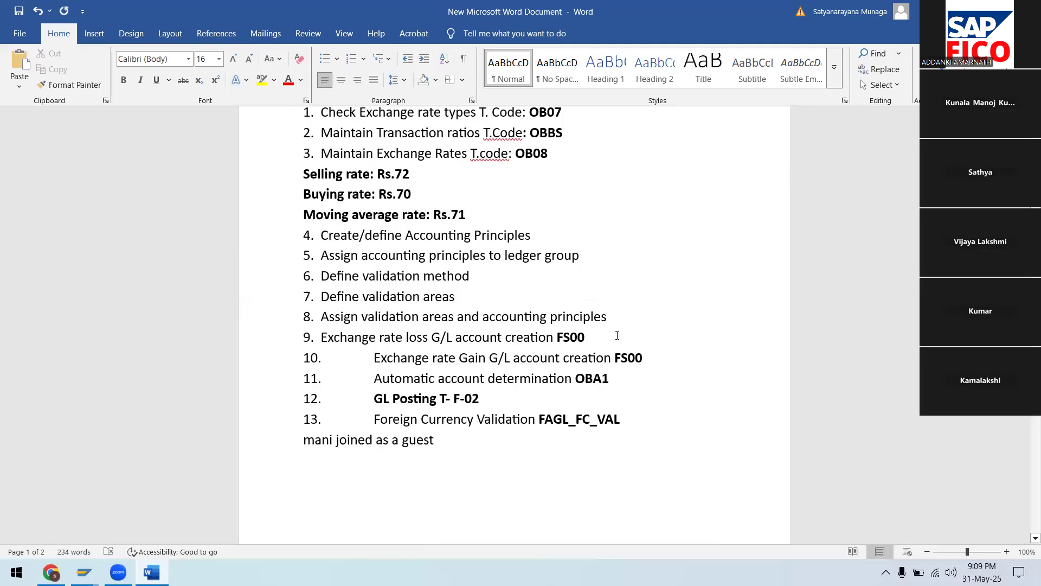
pyautogui.scroll(-2, 616, 341)
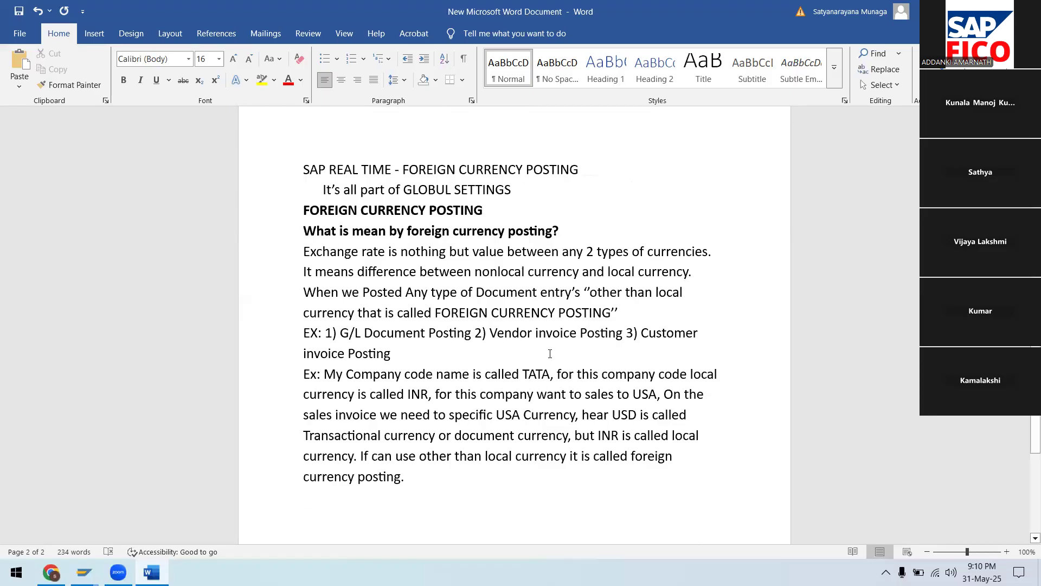
pyautogui.press('Return')
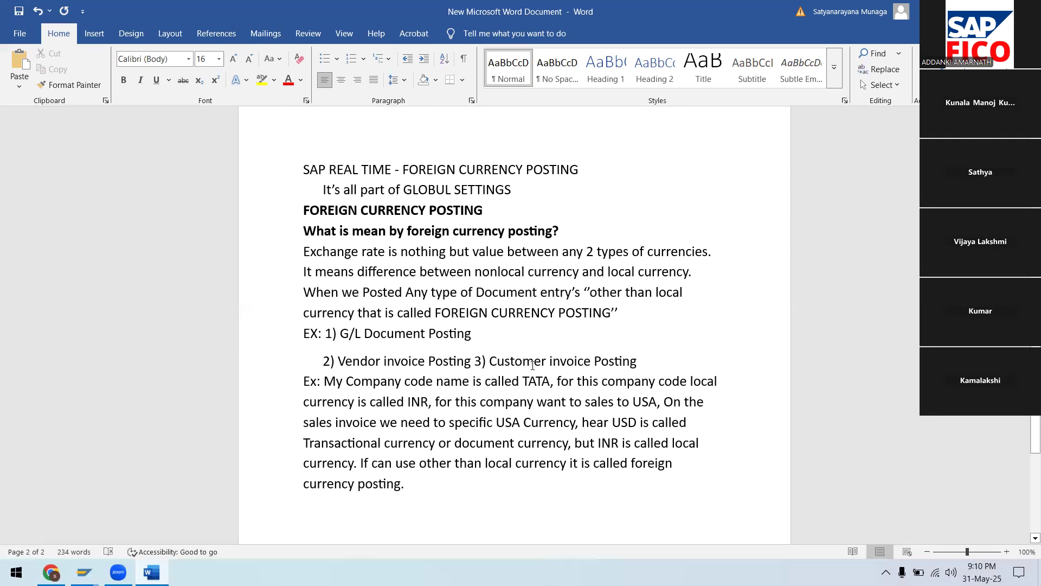
pyautogui.press('Return')
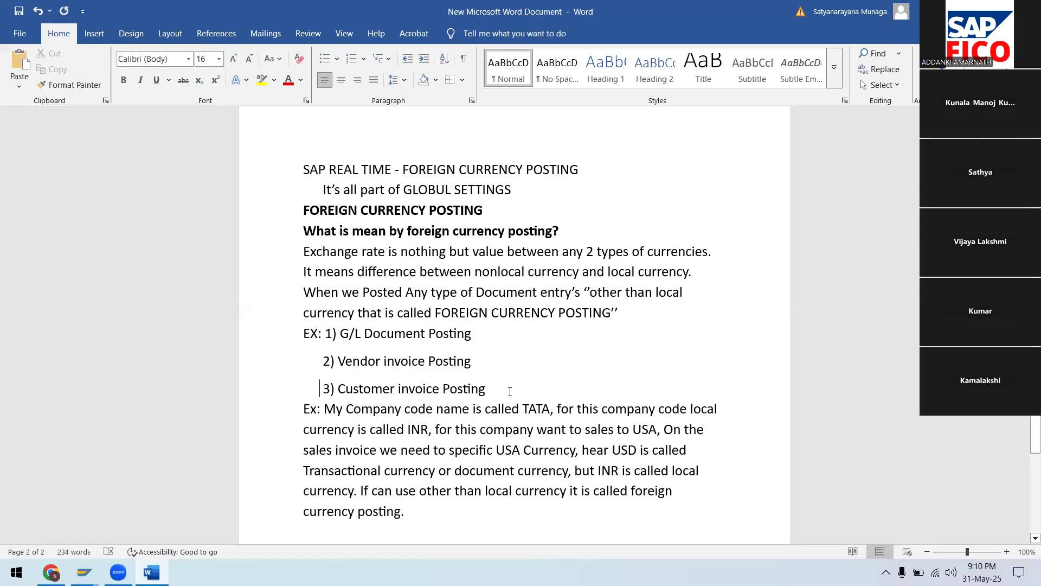
pyautogui.press('Return')
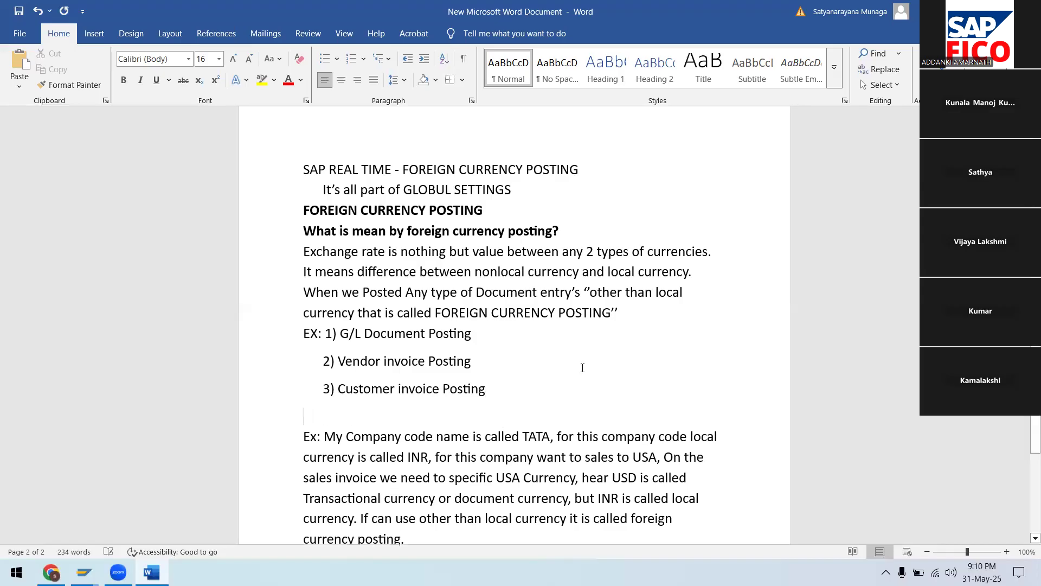
# End the foreign currency posting definition with a period, and add blank lines before the EX list and below "It's all part of GLOBUL SETTINGS"
pyautogui.click(629, 312)
pyautogui.press('Return')
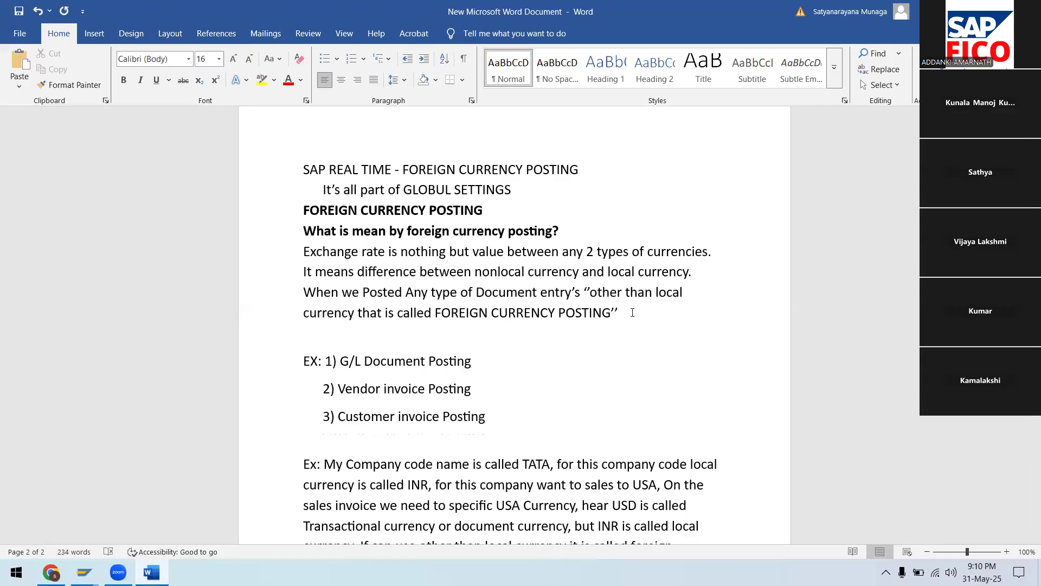
pyautogui.click(638, 313)
pyautogui.write('.')
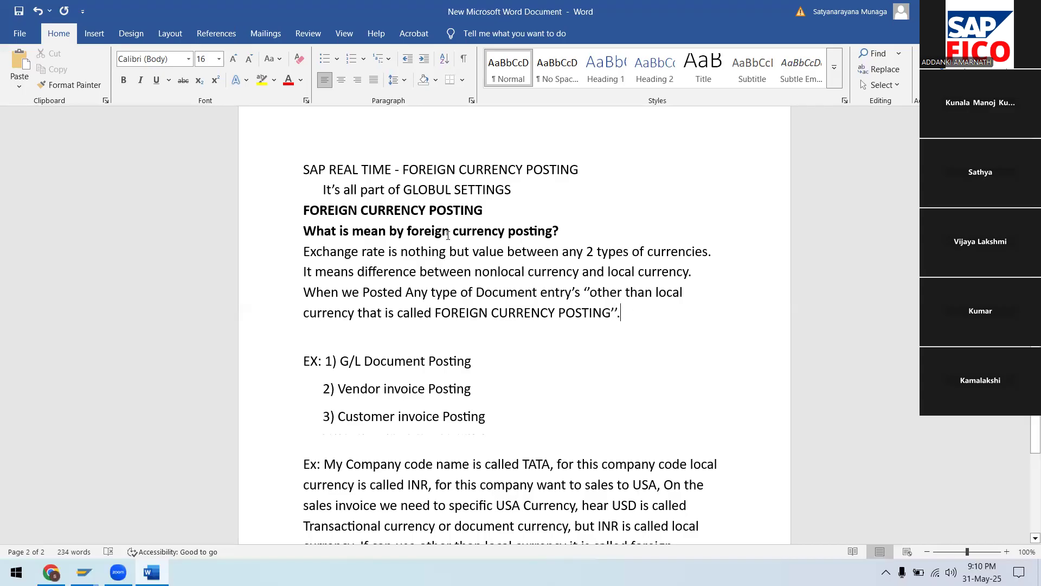
pyautogui.click(535, 193)
pyautogui.press('Return')
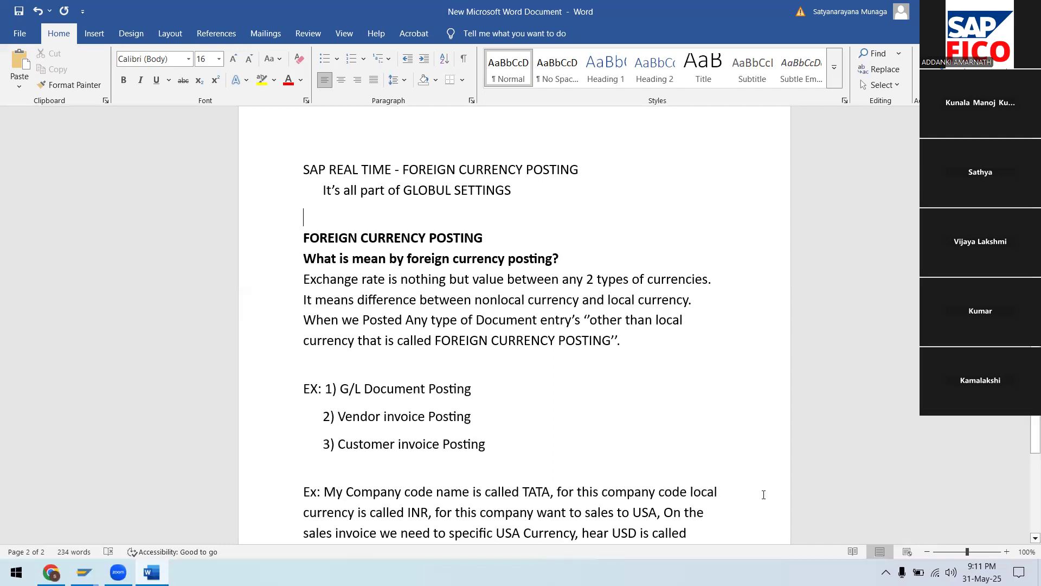
# Enlarge the document view to 164% and read through the foreign currency posting definition and its examples
pyautogui.moveTo(967, 552); pyautogui.dragTo(965, 552)
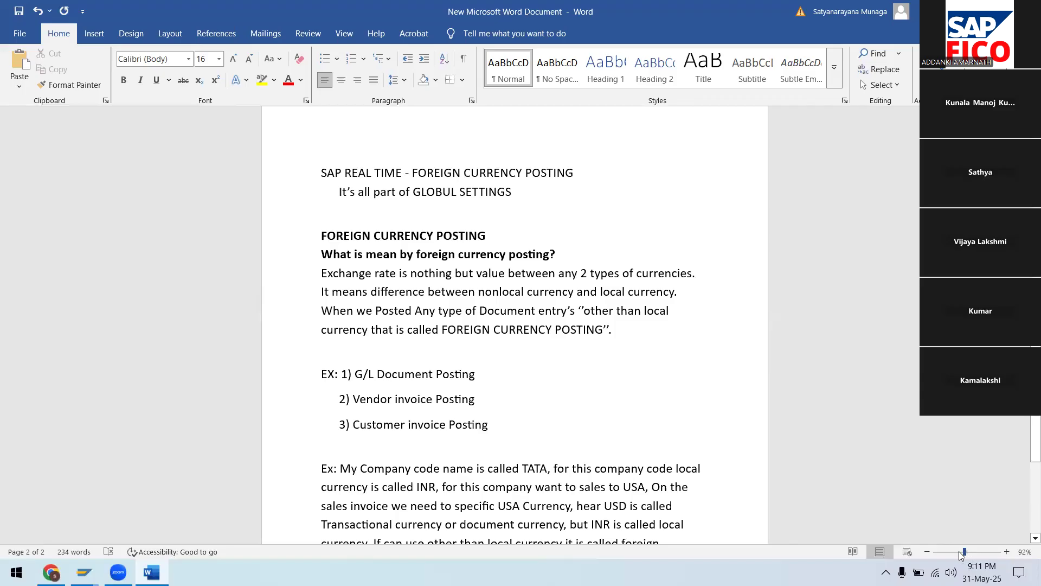
pyautogui.moveTo(965, 551); pyautogui.dragTo(968, 554)
pyautogui.scroll(3, 673, 406)
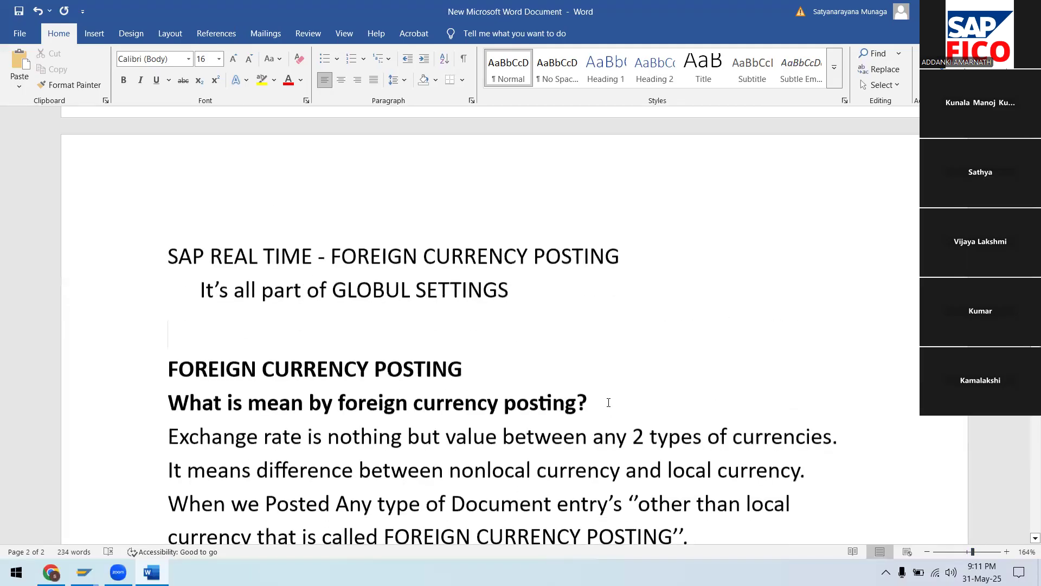
pyautogui.scroll(-2, 608, 402)
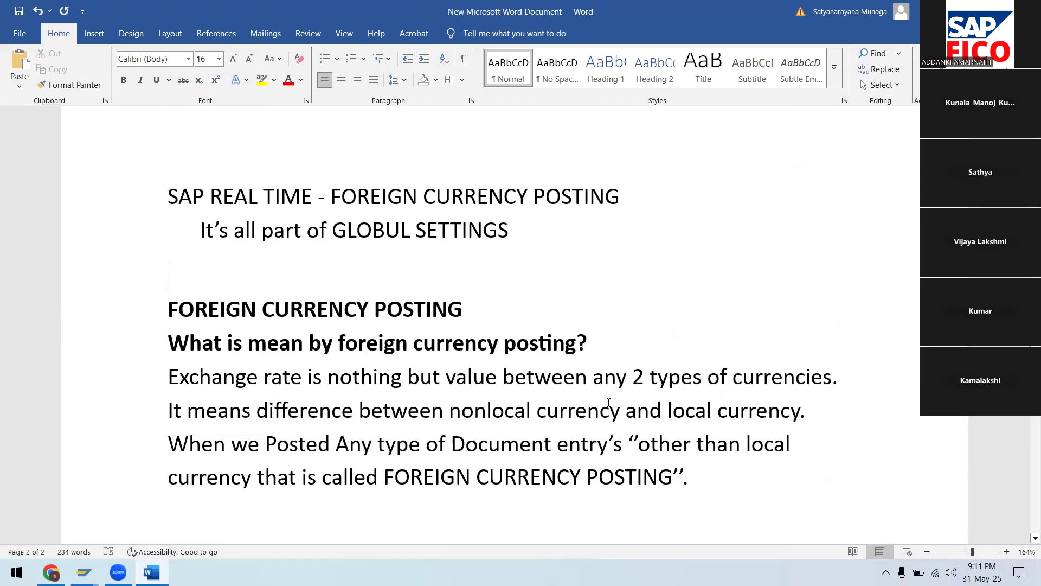
pyautogui.scroll(-4, 608, 402)
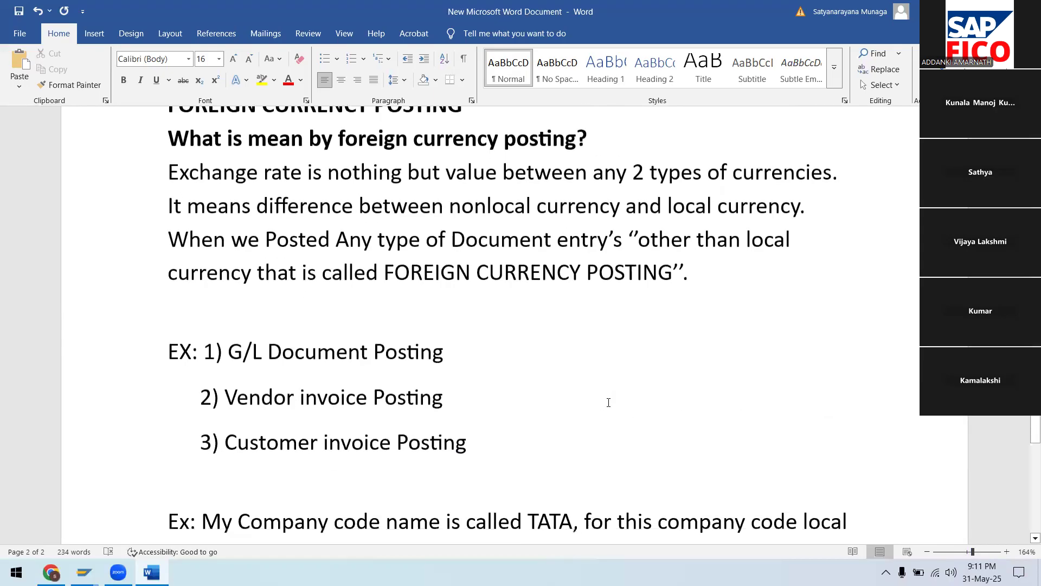
pyautogui.scroll(1, 608, 403)
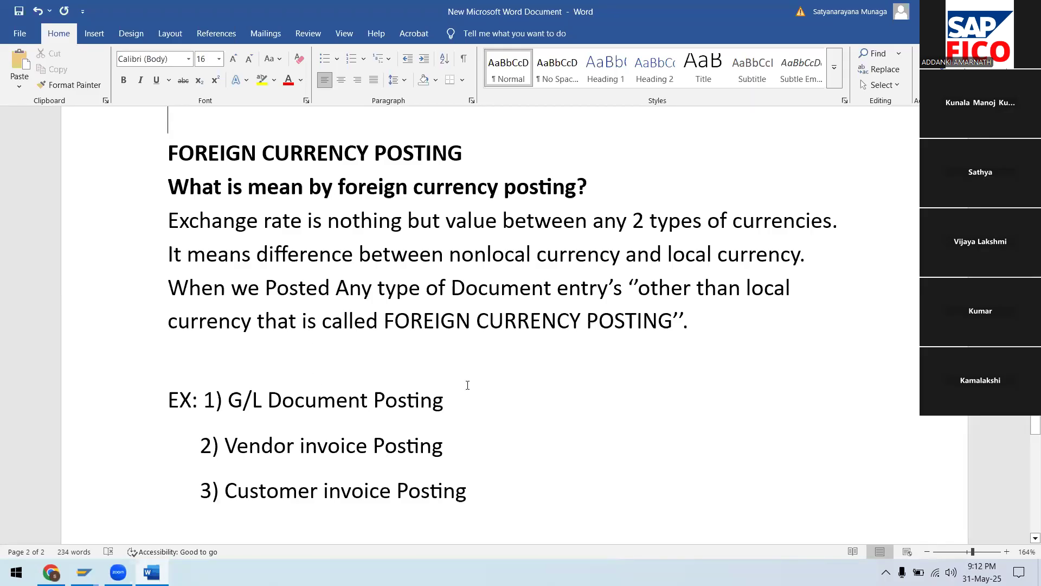
# Return to the revaluation checklist and select the line "Check Exchange rate types T. Code: OB07"
pyautogui.scroll(5, 468, 384)
pyautogui.scroll(15, 468, 385)
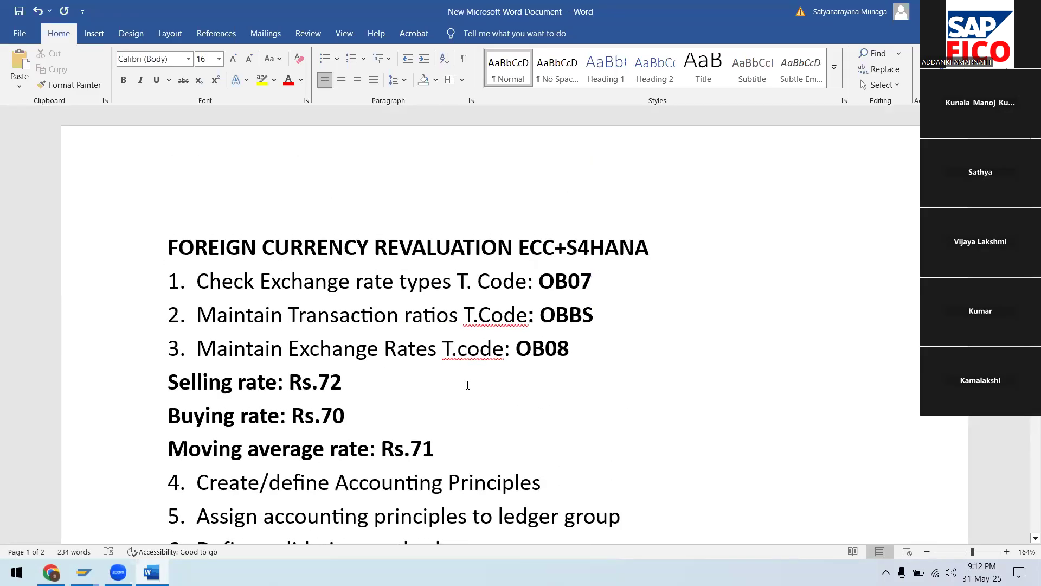
pyautogui.moveTo(163, 277); pyautogui.dragTo(648, 294)
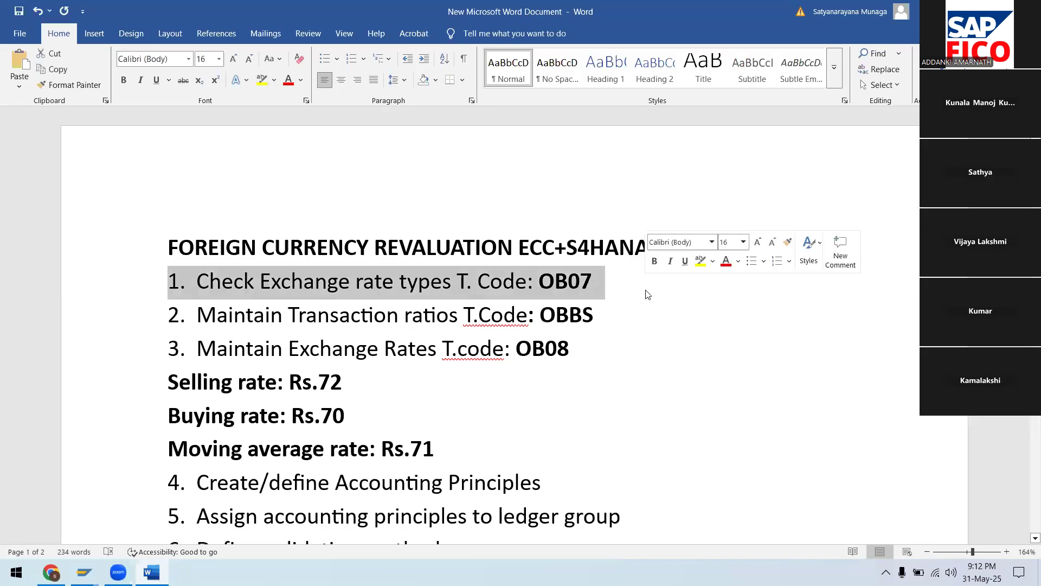
pyautogui.click(642, 307)
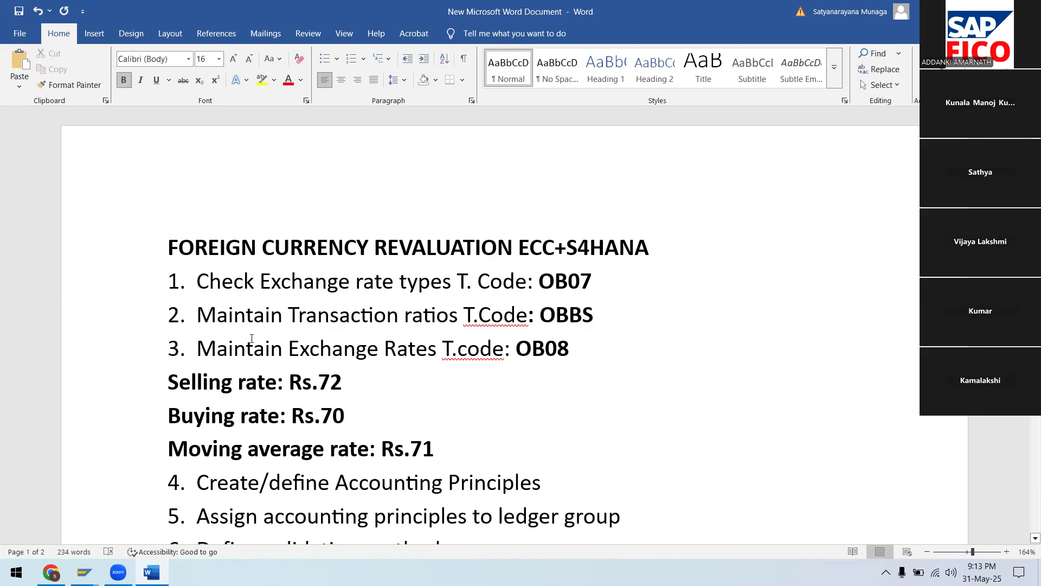
pyautogui.moveTo(192, 282); pyautogui.dragTo(616, 277)
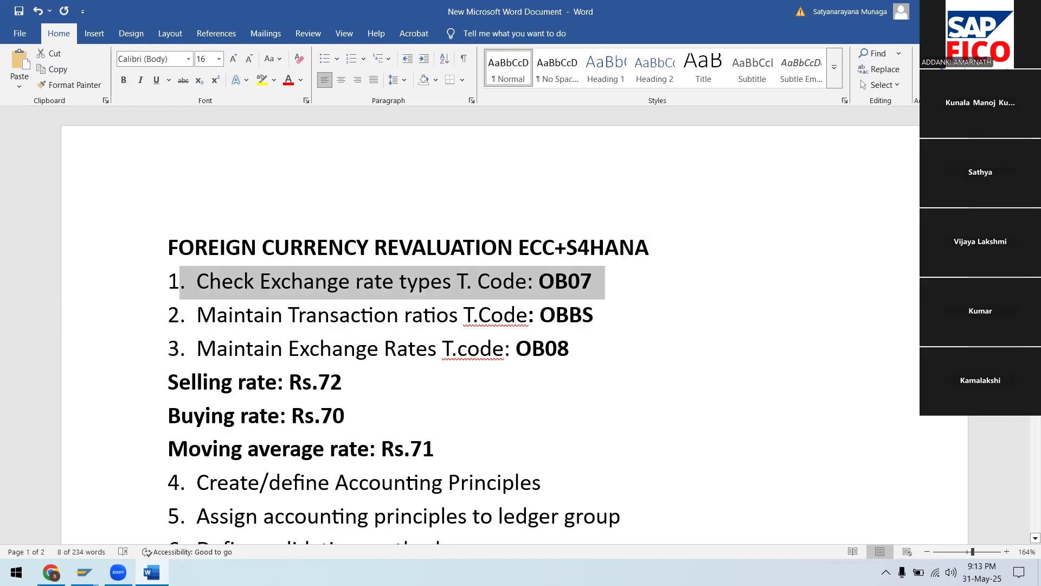
# Switch to the open SAP DPK session and try to log on to client 800 with the user ID and password
pyautogui.moveTo(84, 572)
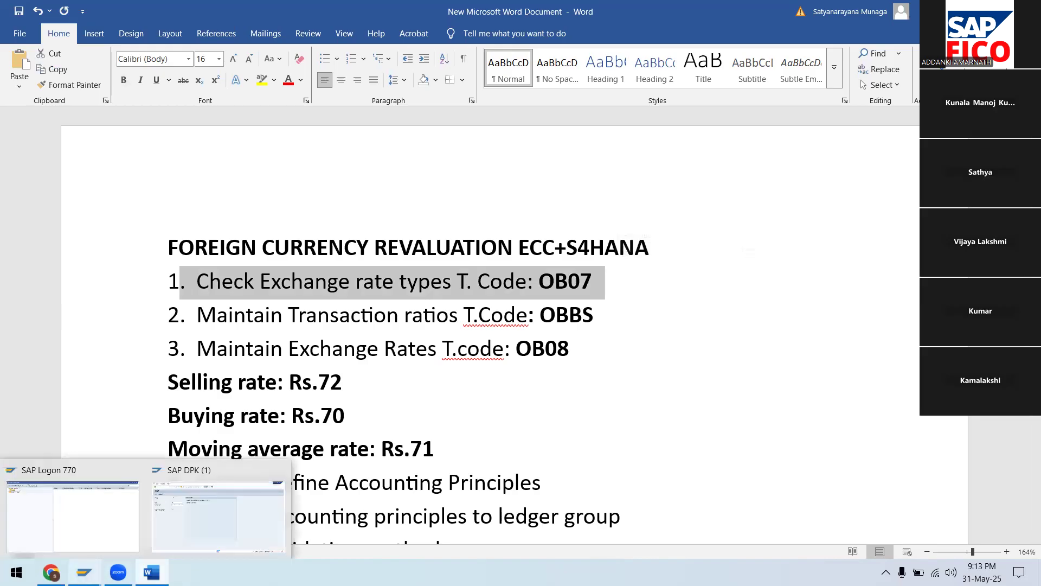
pyautogui.click(180, 471)
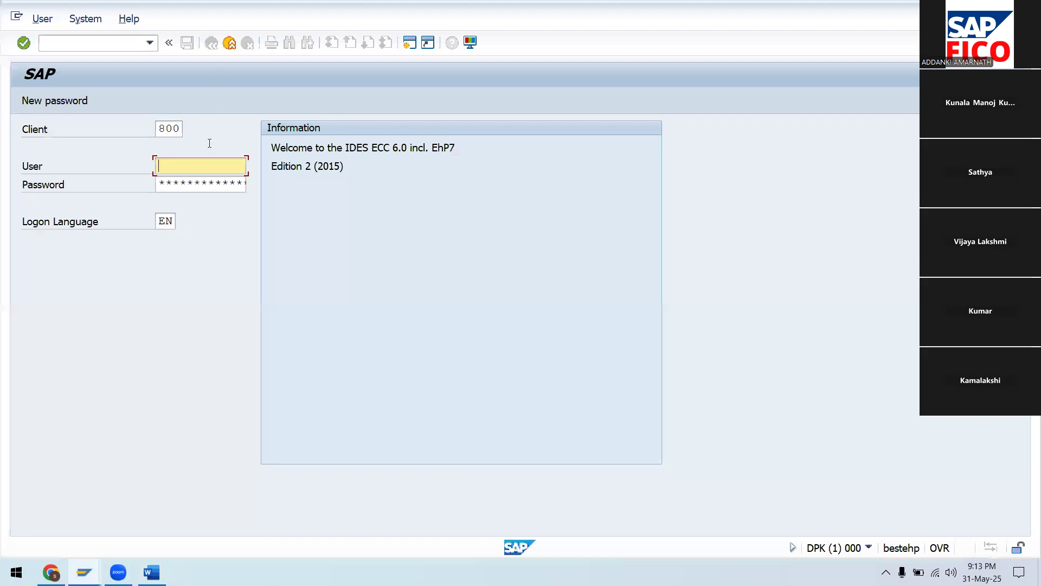
pyautogui.write('7')
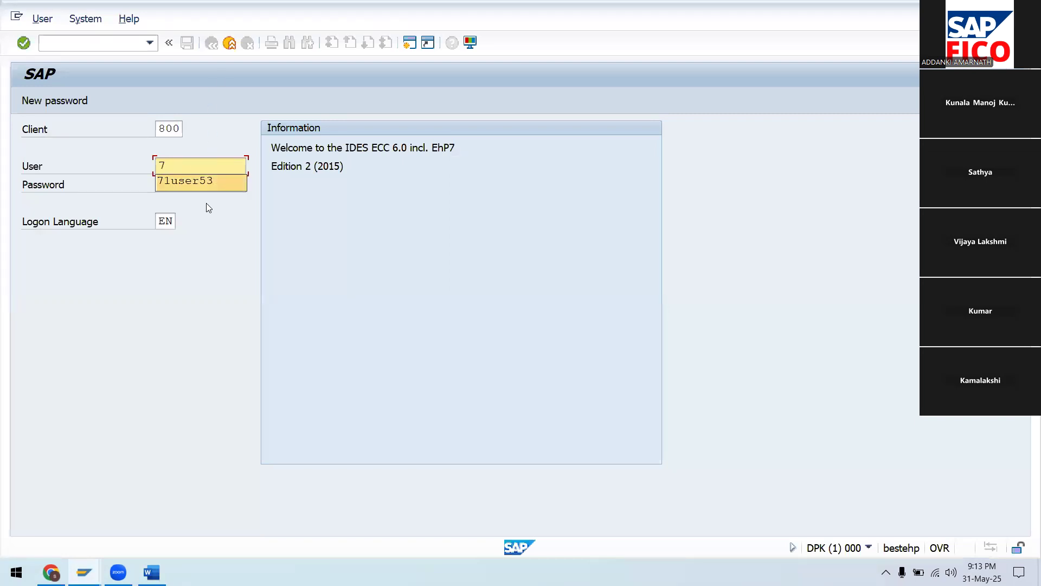
pyautogui.click(219, 187)
pyautogui.press('Tab')
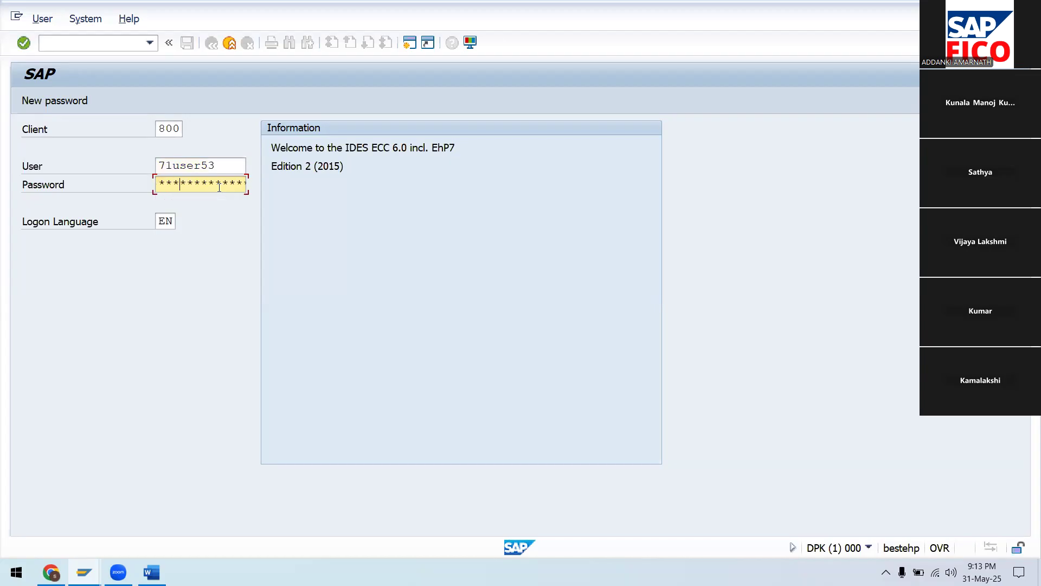
pyautogui.press('Return')
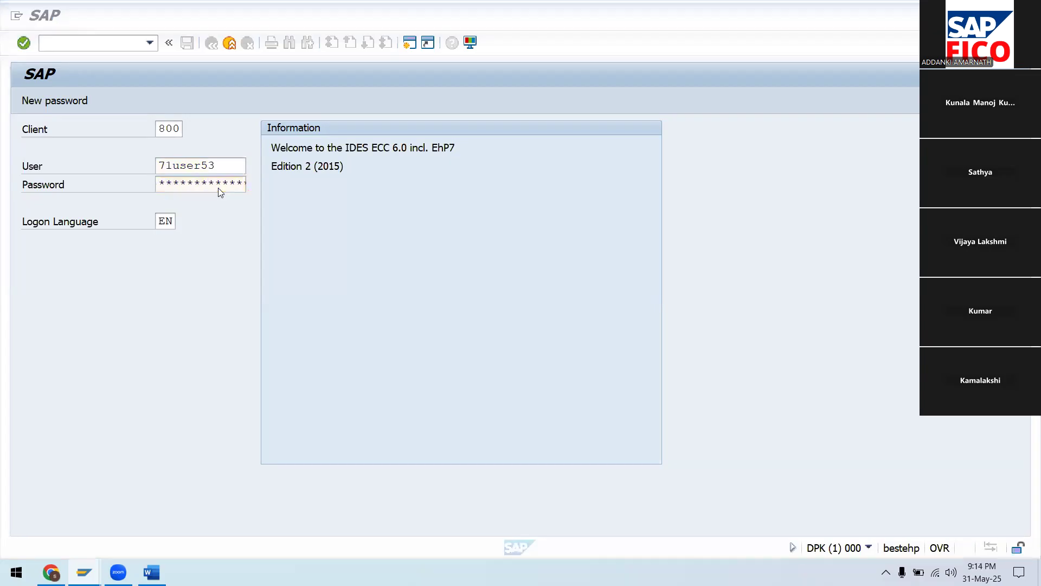
pyautogui.click(571, 359)
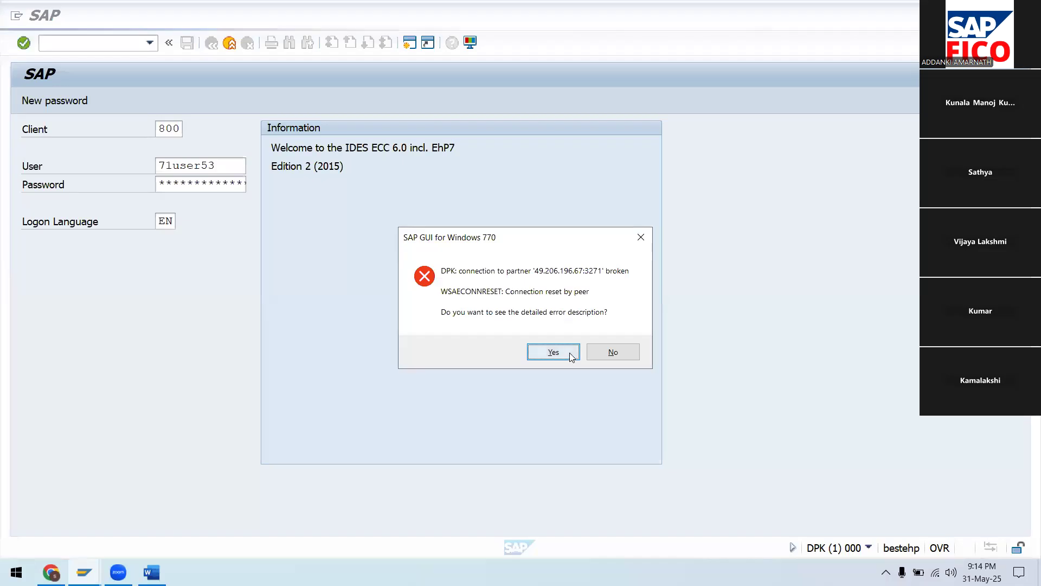
pyautogui.click(606, 402)
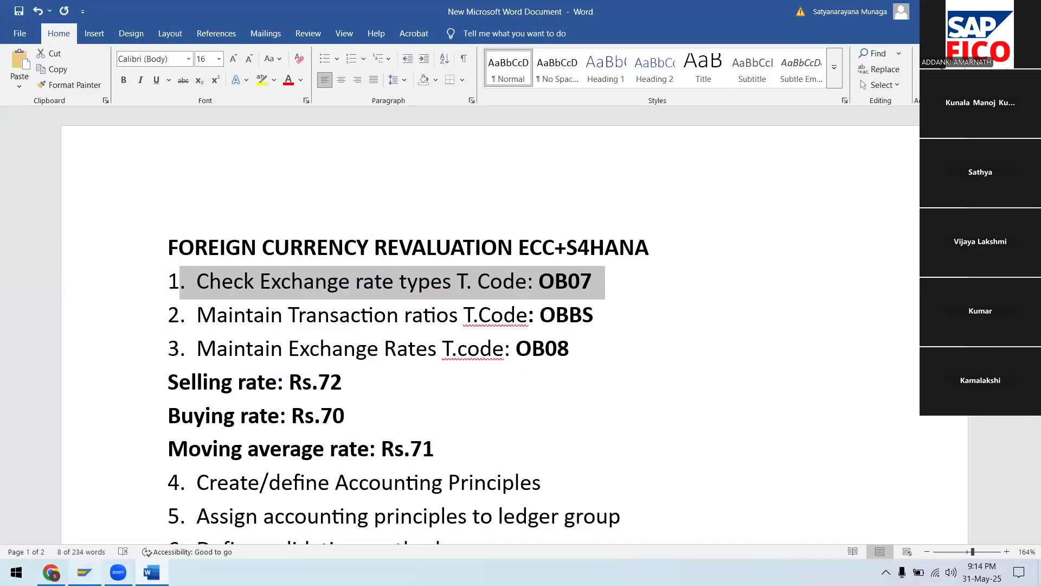
# Switch to SAP Logon and open the EH7_1 connection from Variable Logons
pyautogui.moveTo(84, 572)
pyautogui.click(99, 468)
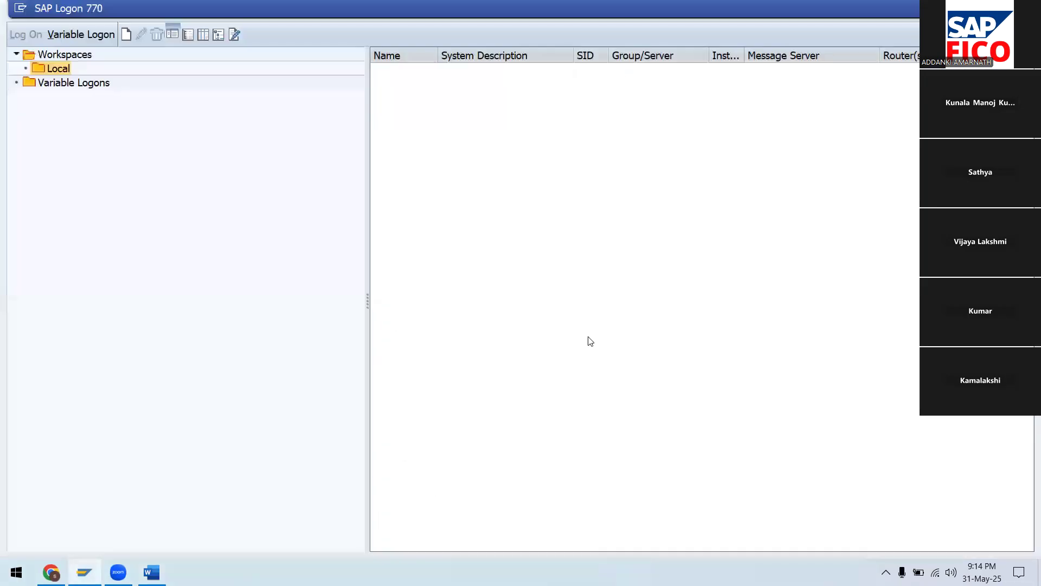
pyautogui.click(57, 85)
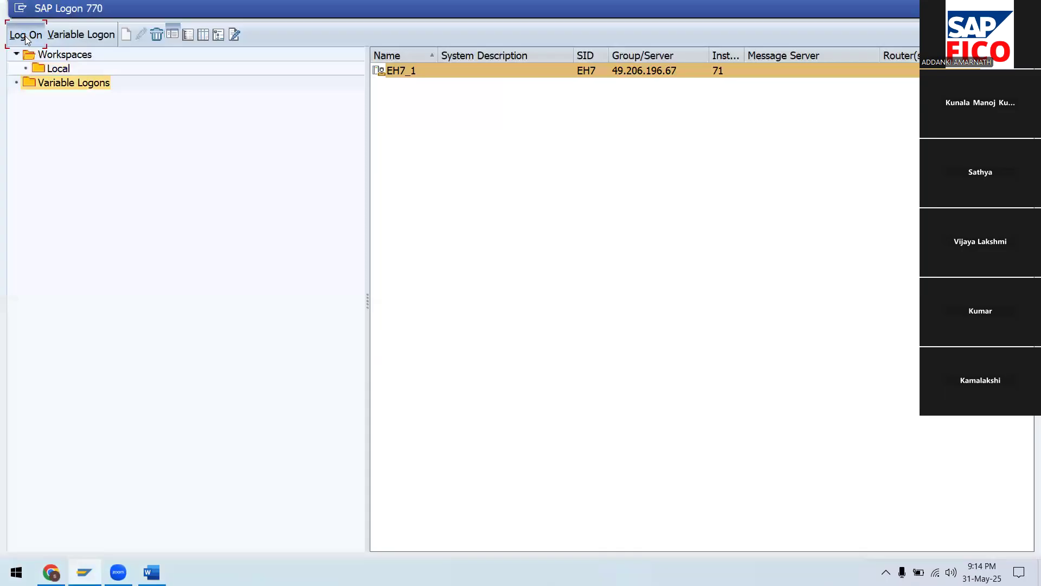
pyautogui.click(25, 36)
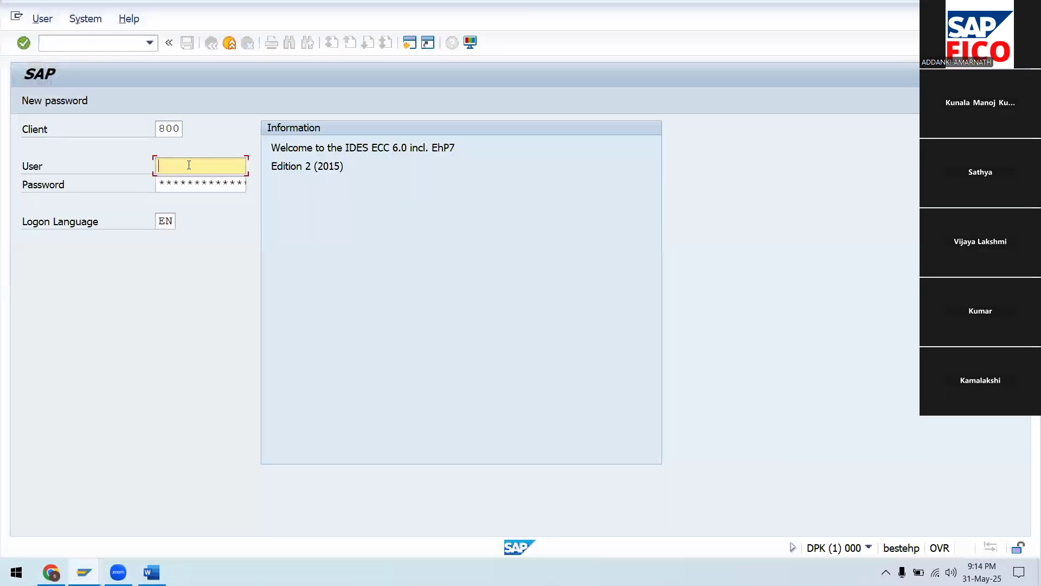
# Log on to client 800 by entering the user ID and account password
pyautogui.write('7')
pyautogui.click(209, 183)
pyautogui.press('Tab')
pyautogui.write('*')
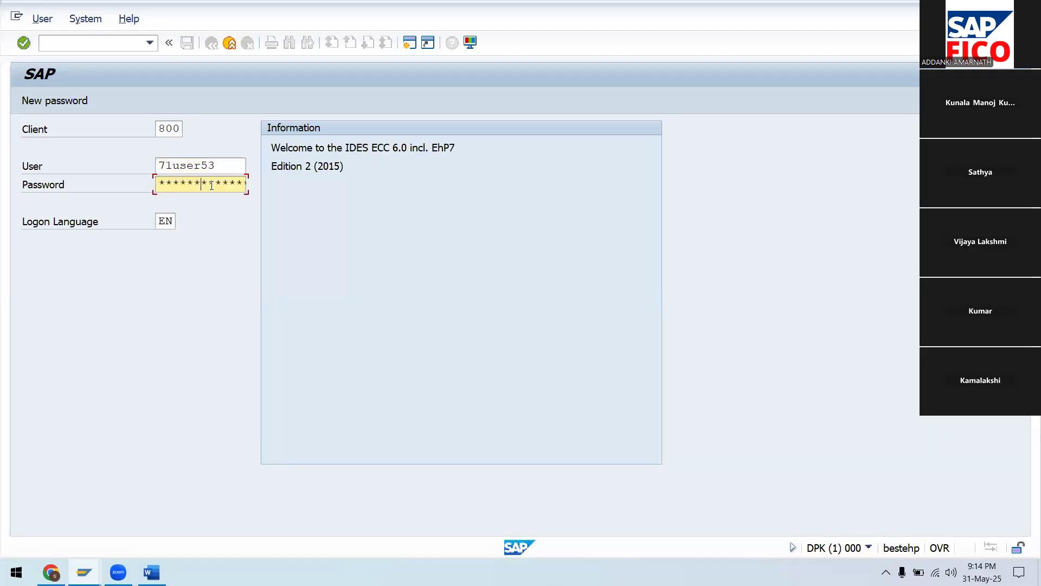
pyautogui.press('Return')
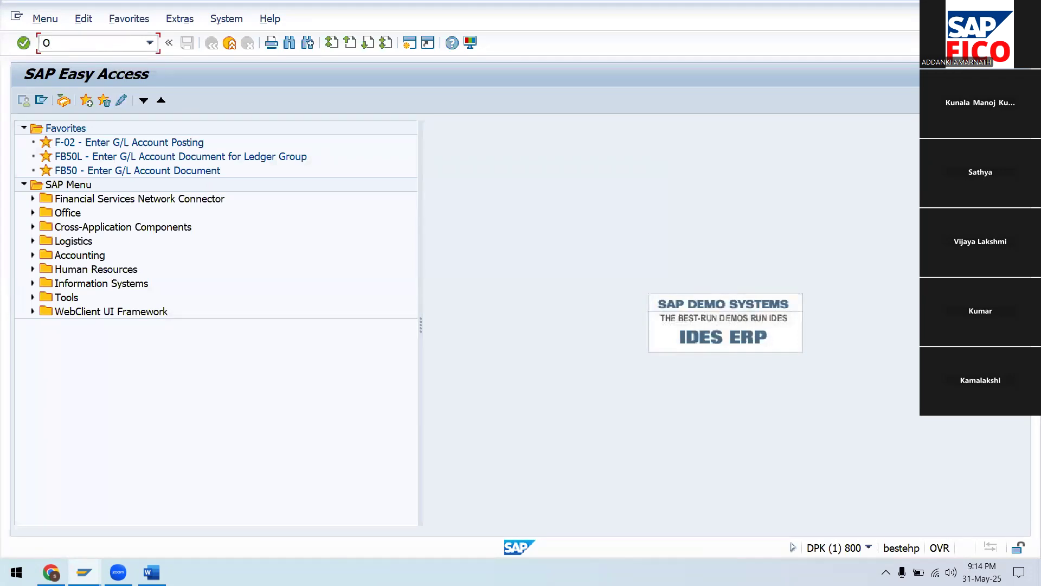
# Open the SAP Reference IMG with transaction SPRO and expand SAP NetWeaver, General settings and Currencies
pyautogui.write('SPRO')
pyautogui.press('Return')
pyautogui.click(111, 99)
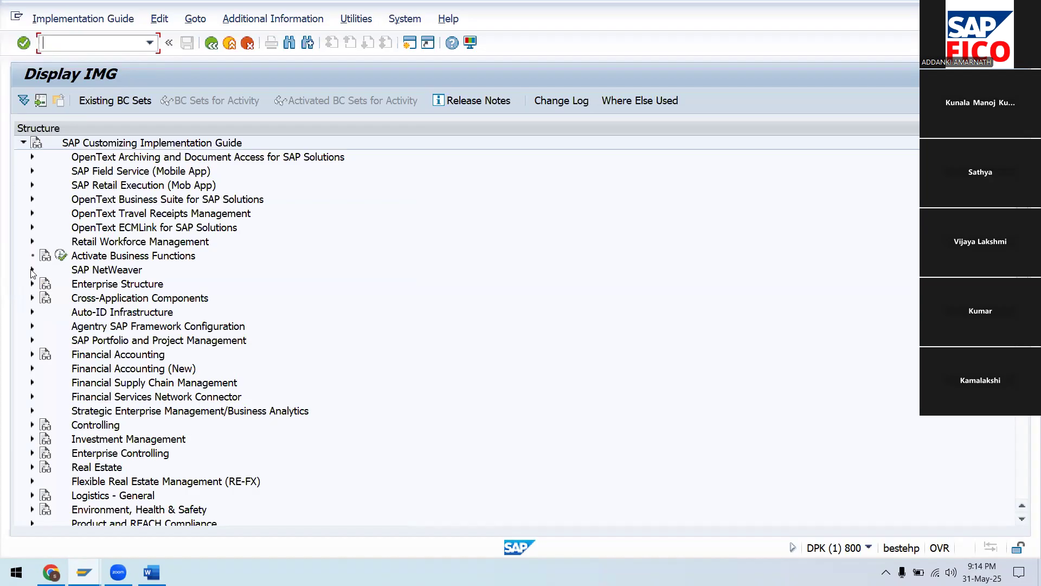
pyautogui.click(32, 270)
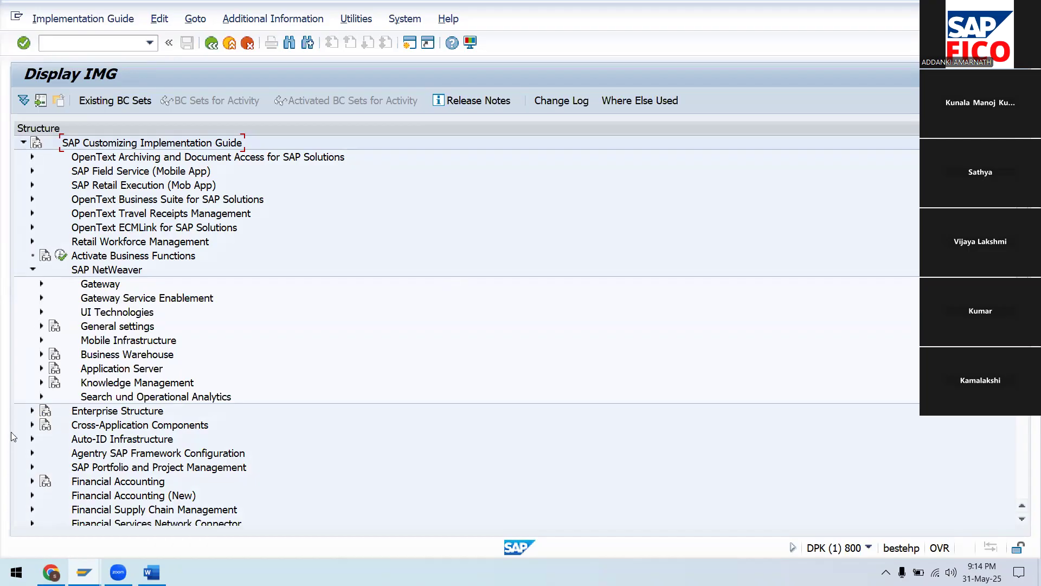
pyautogui.click(42, 327)
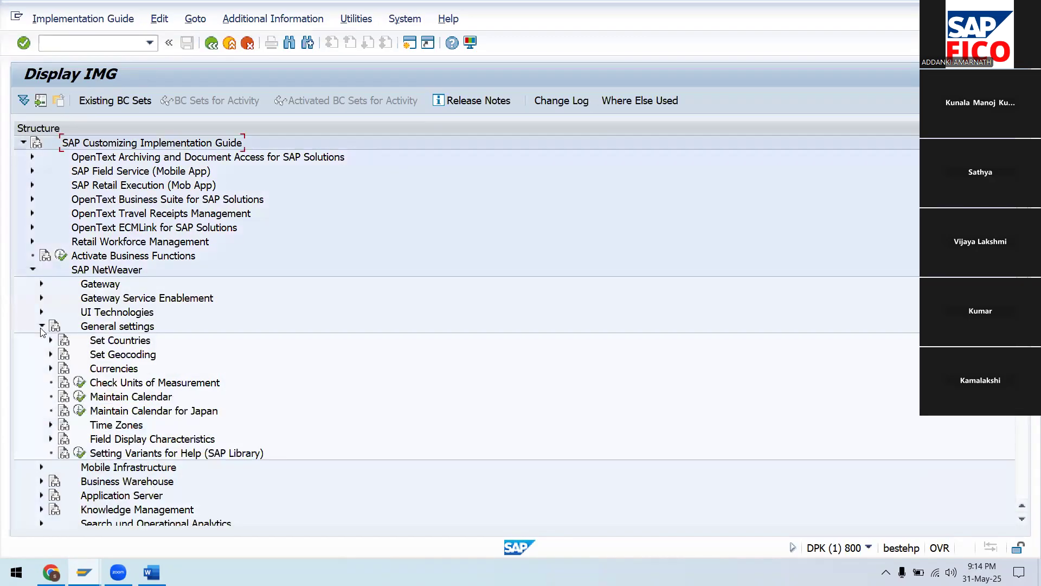
pyautogui.click(50, 369)
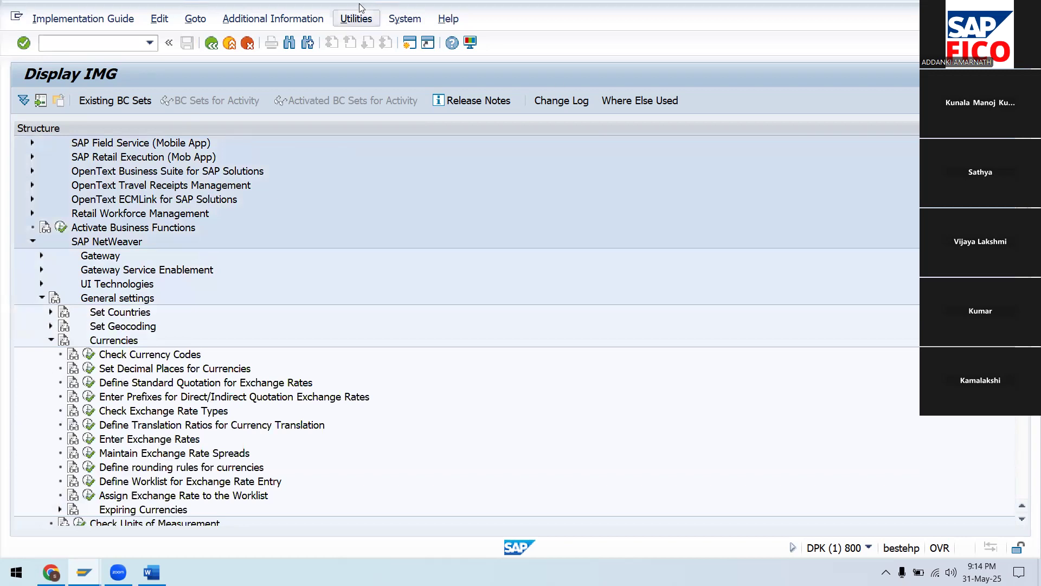
# Show the IMG Activity keys as additional information in the IMG structure and widen that column
pyautogui.click(323, 18)
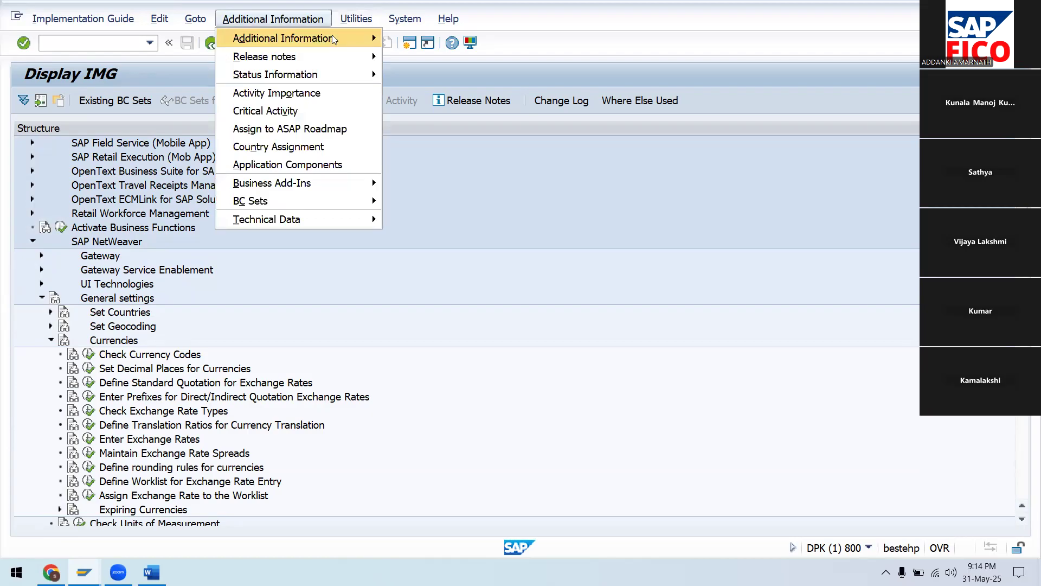
pyautogui.moveTo(332, 35)
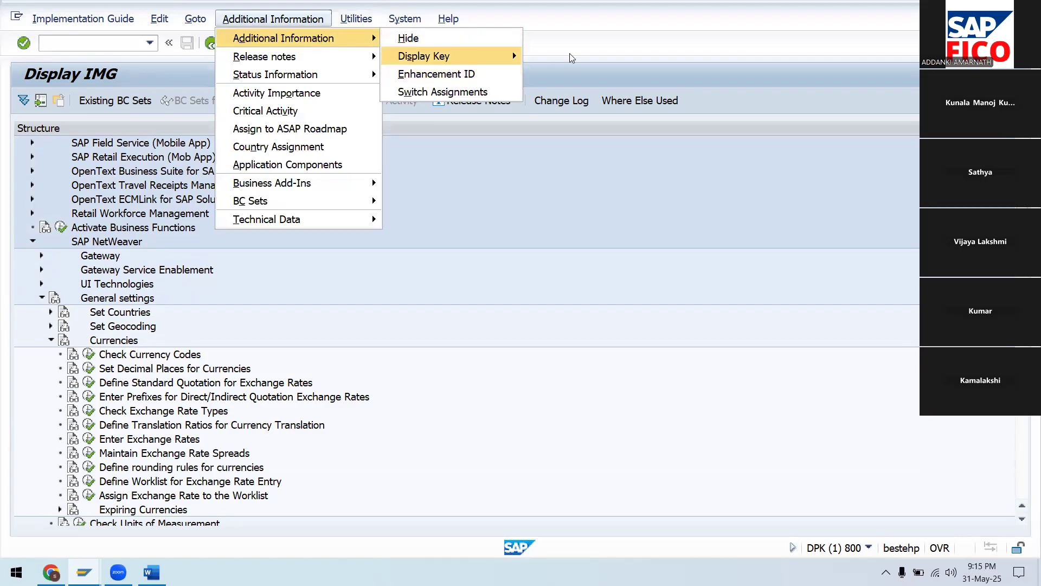
pyautogui.moveTo(488, 56)
pyautogui.click(590, 81)
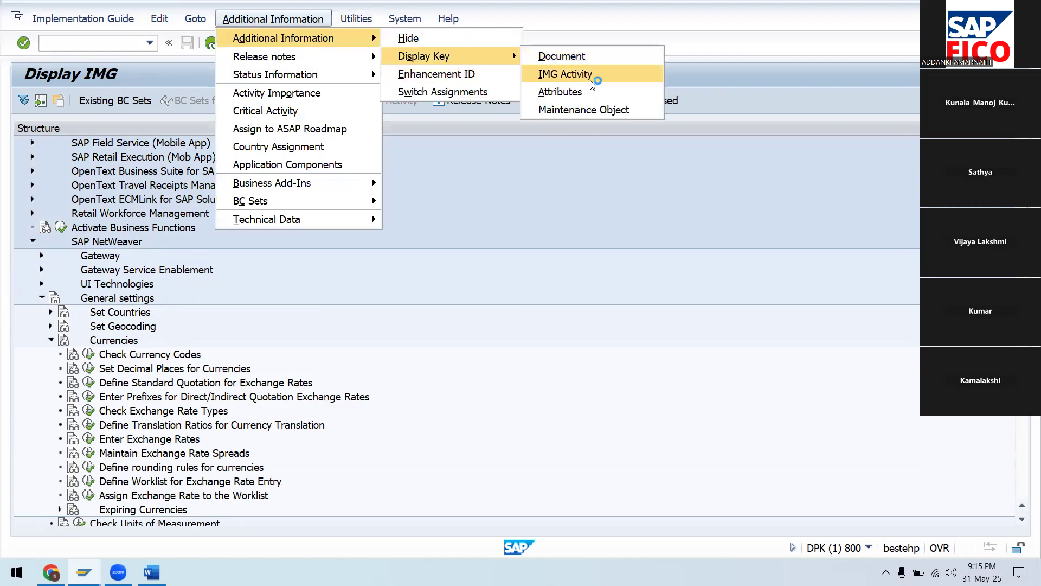
pyautogui.moveTo(561, 128); pyautogui.dragTo(639, 129)
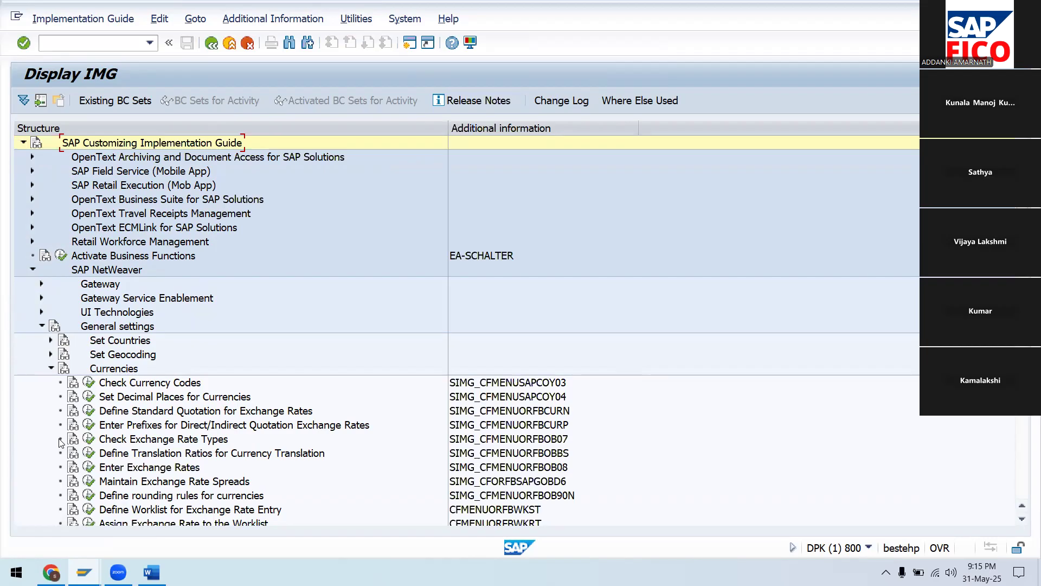
# Read through the documentation of the Check Exchange Rate Types activity, then close it
pyautogui.click(72, 439)
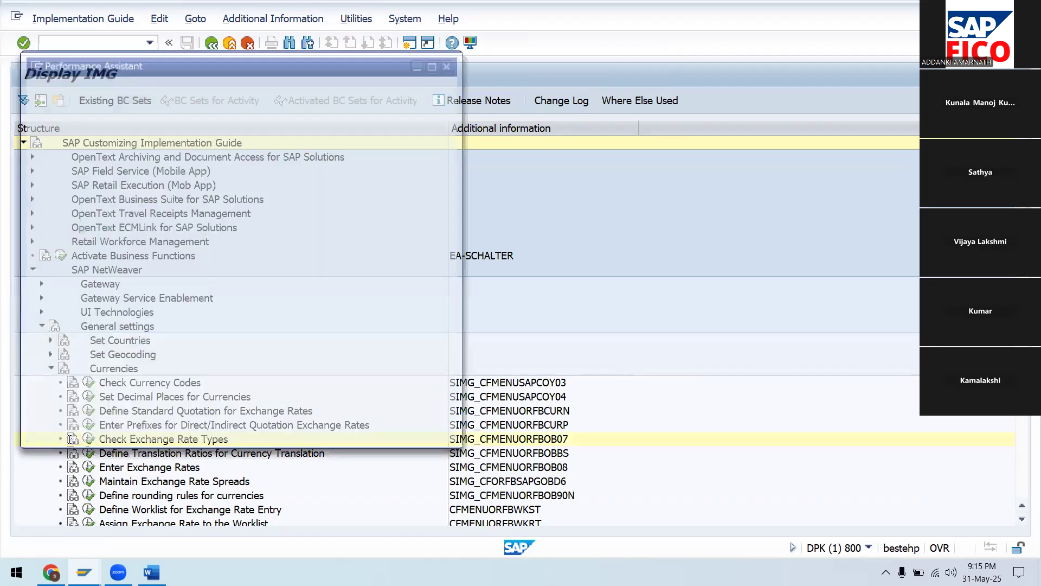
pyautogui.scroll(-10, 265, 226)
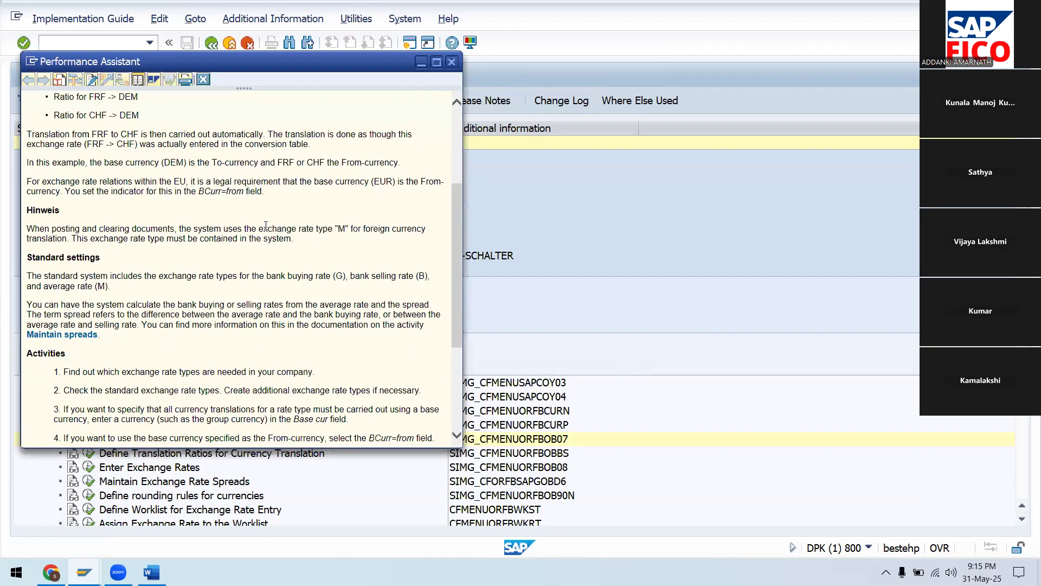
pyautogui.scroll(10, 266, 225)
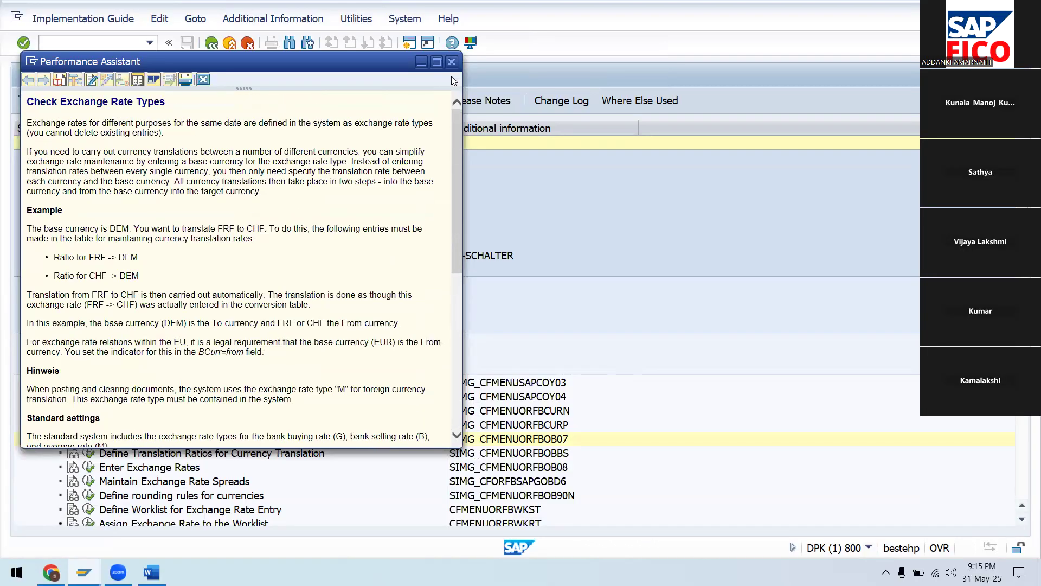
pyautogui.click(451, 62)
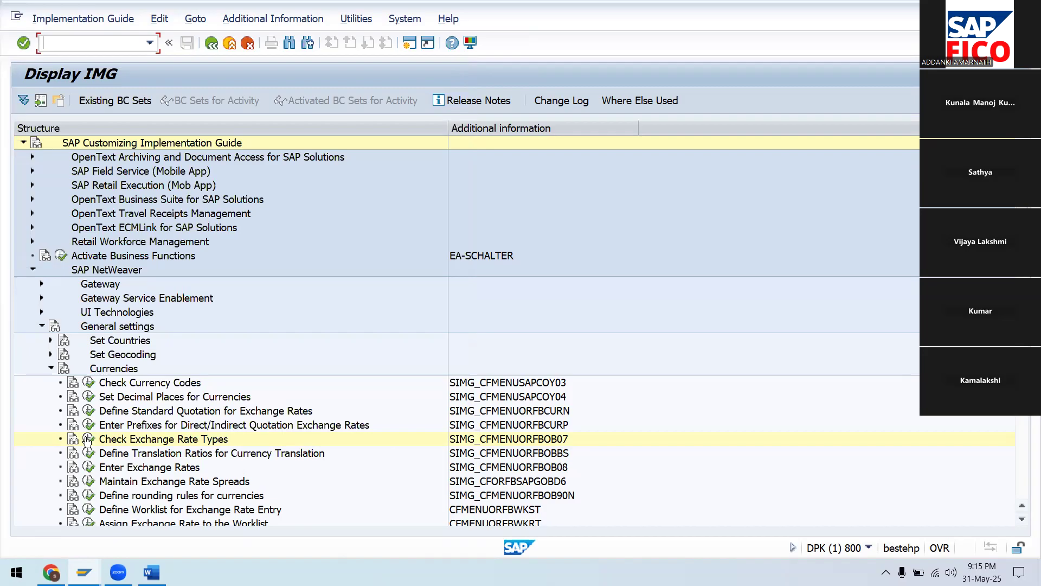
# Execute the Check Exchange Rate Types activity, view the blank new entries table and return to the overview
pyautogui.click(88, 439)
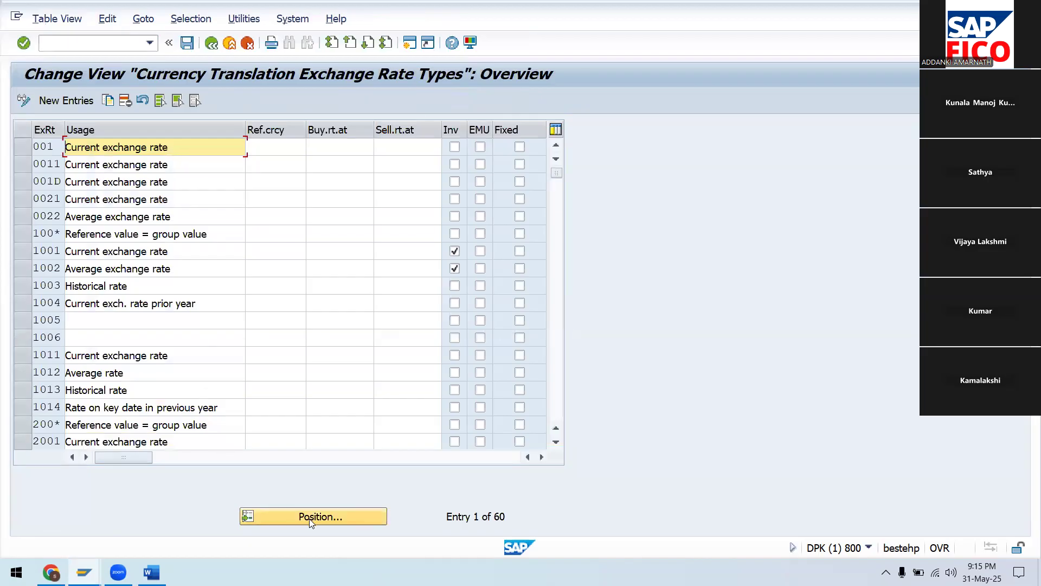
pyautogui.click(76, 101)
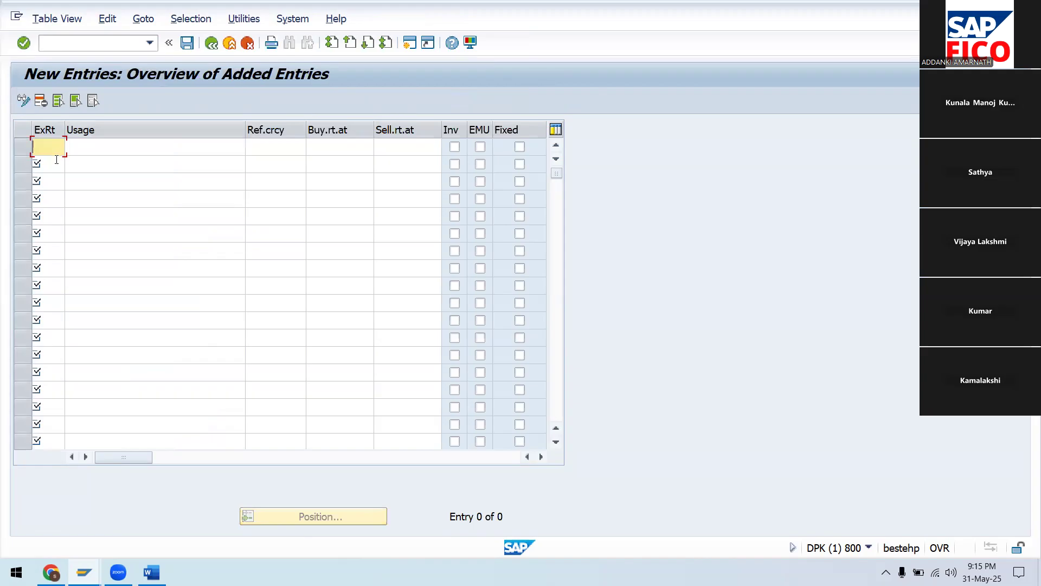
pyautogui.click(212, 43)
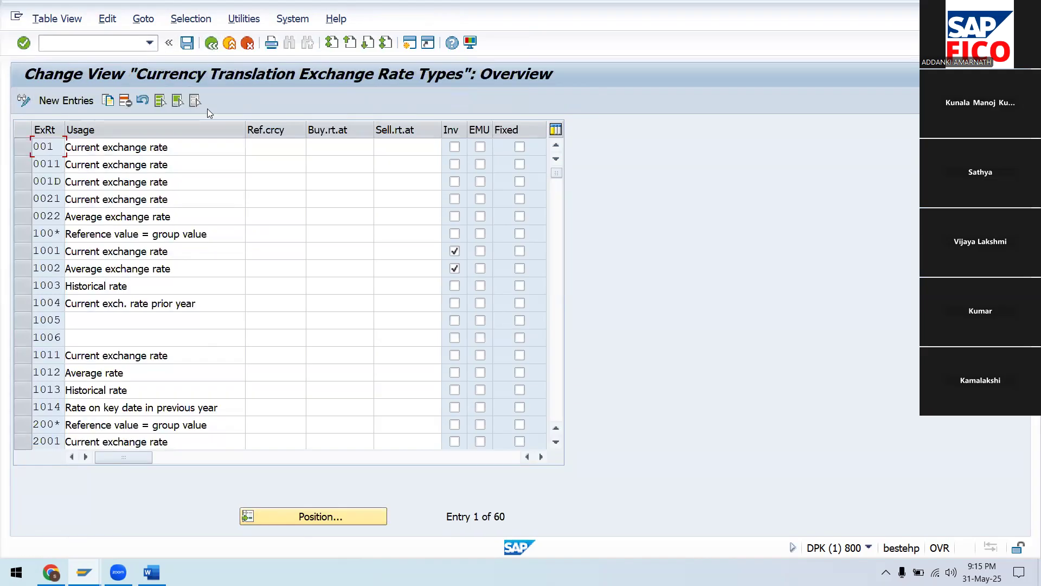
# Position the exchange rate types list at type M and mark the rows for types M and P
pyautogui.click(289, 518)
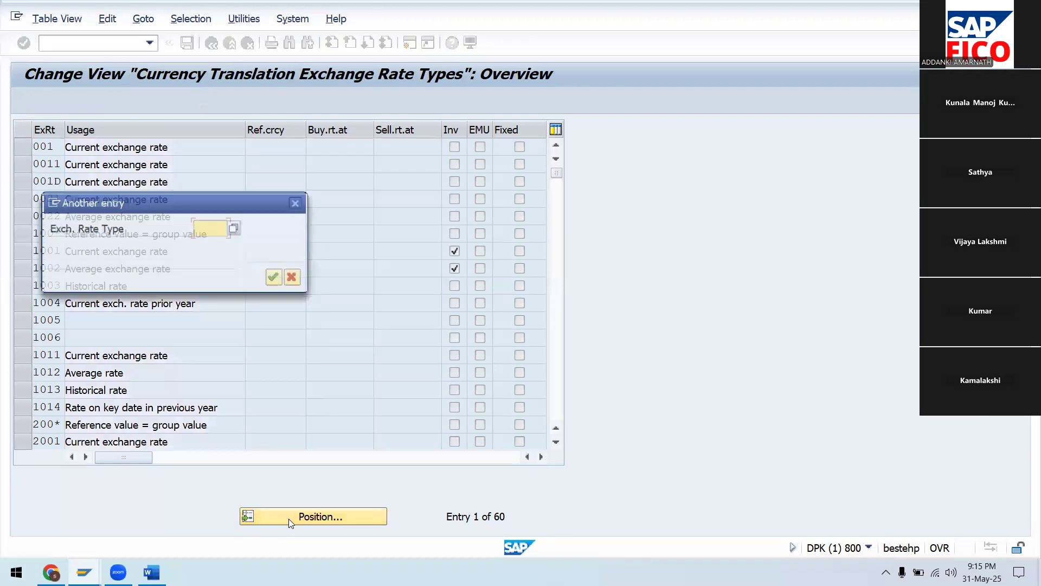
pyautogui.write('M')
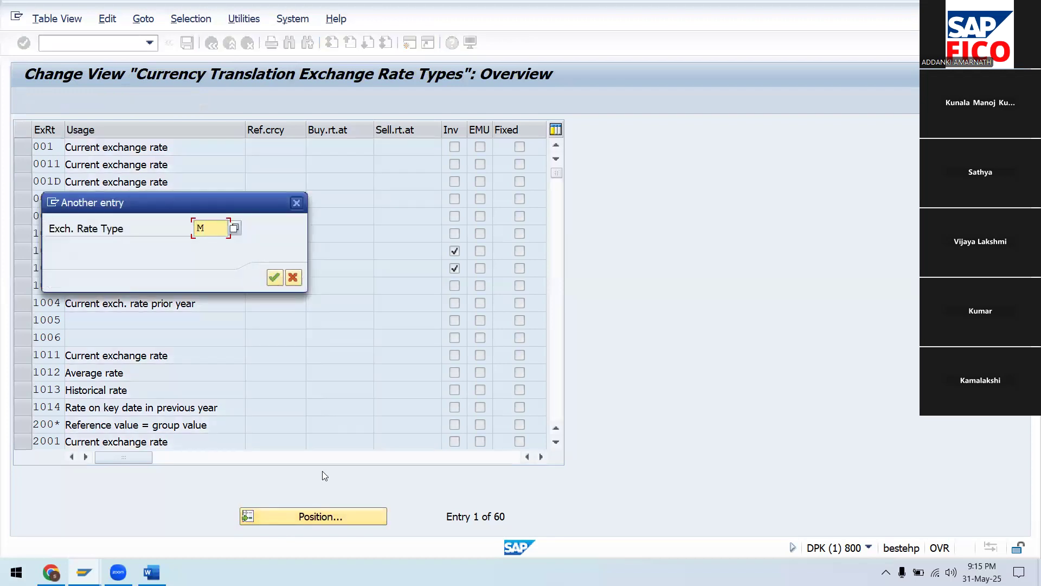
pyautogui.click(274, 277)
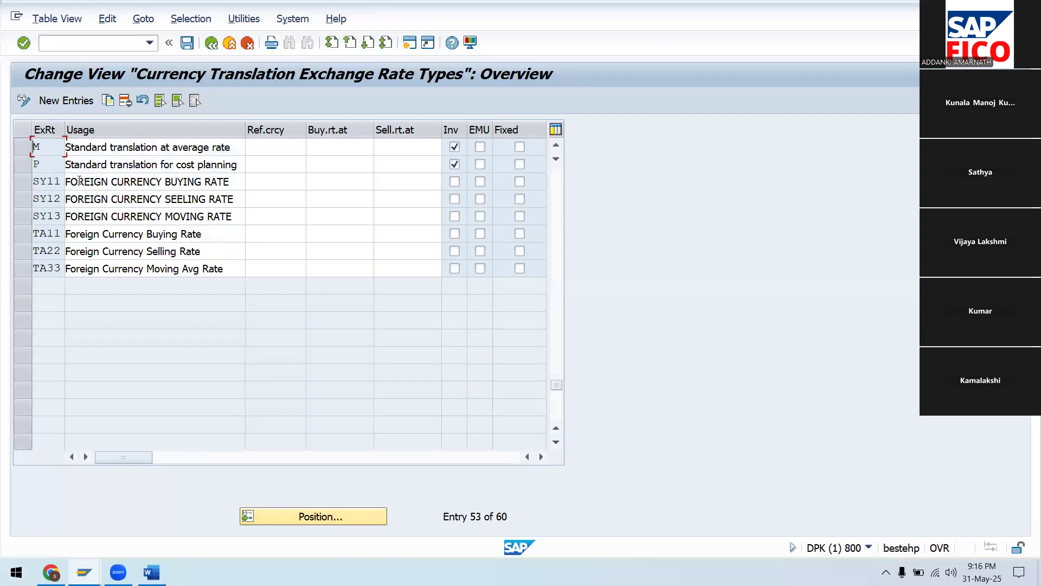
pyautogui.click(26, 169)
pyautogui.click(23, 145)
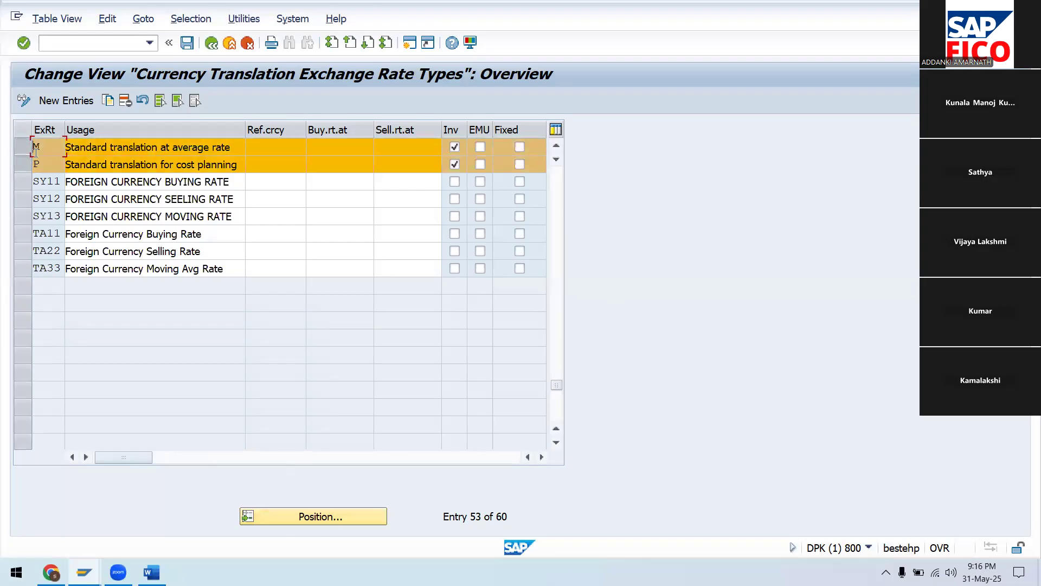
# Find exchange rate type B for the bank selling rate in the list and mark its row
pyautogui.scroll(1, 85, 237)
pyautogui.scroll(2, 85, 237)
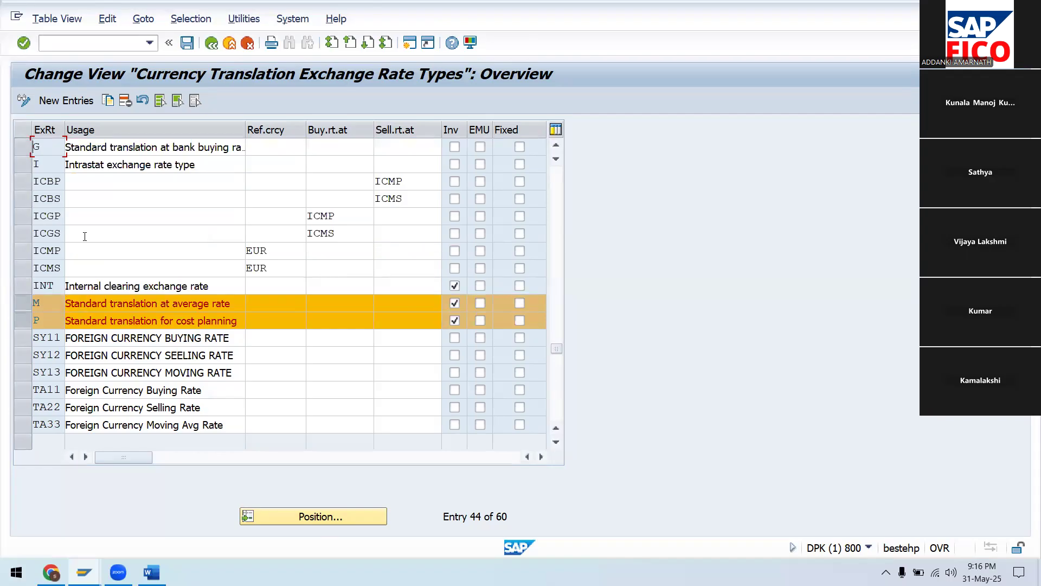
pyautogui.scroll(4, 86, 236)
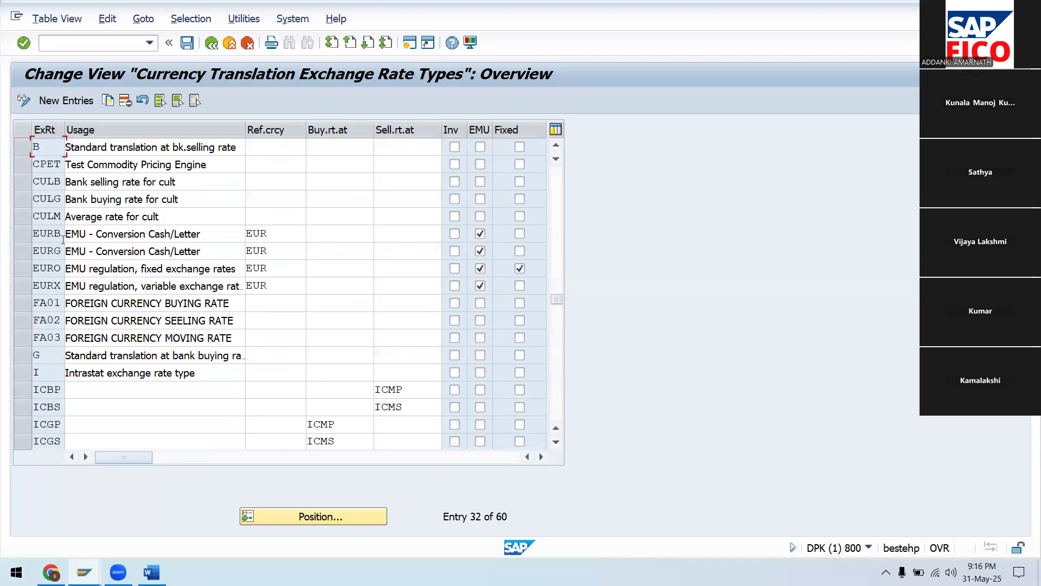
pyautogui.click(23, 145)
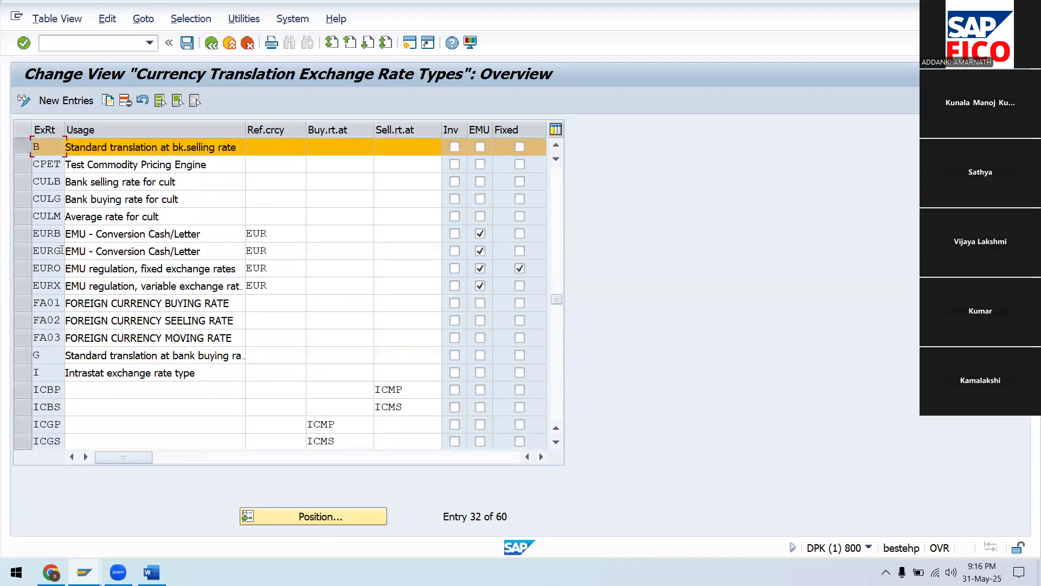
pyautogui.scroll(2, 62, 250)
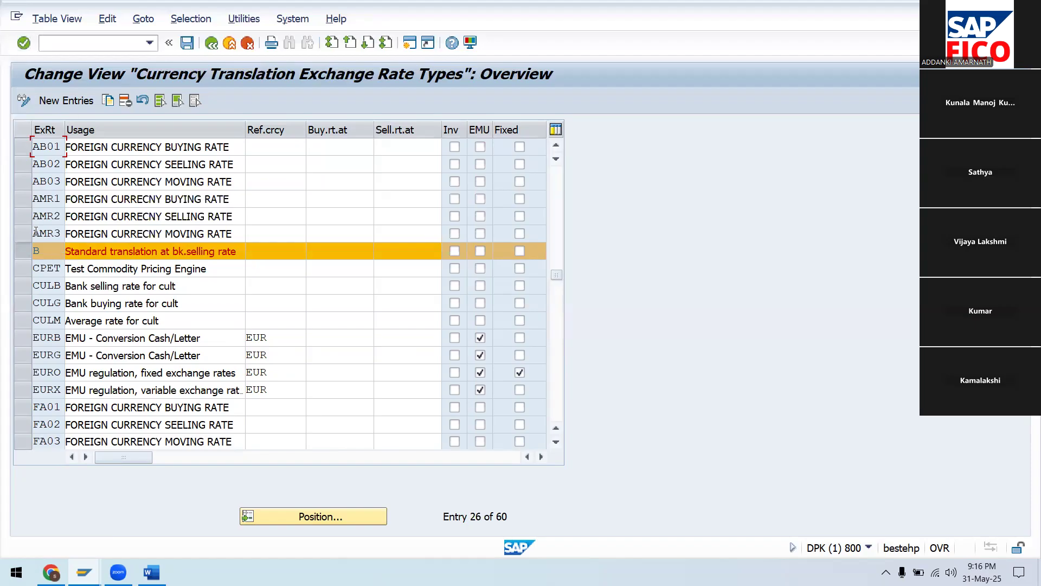
# Clear the row marks from exchange rate types B, M and P
pyautogui.click(23, 253)
pyautogui.scroll(-4, 40, 242)
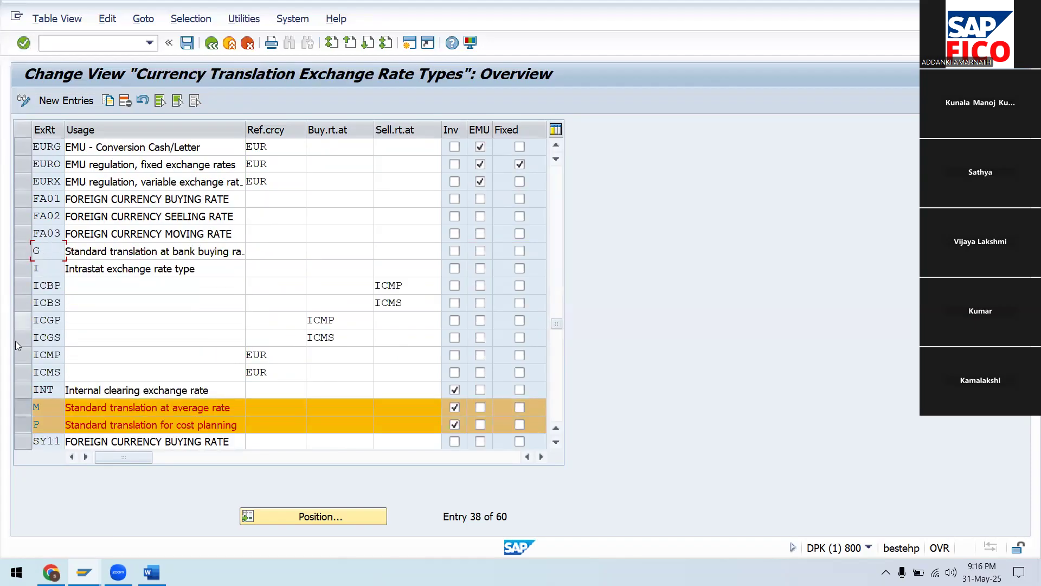
pyautogui.click(24, 411)
pyautogui.click(24, 425)
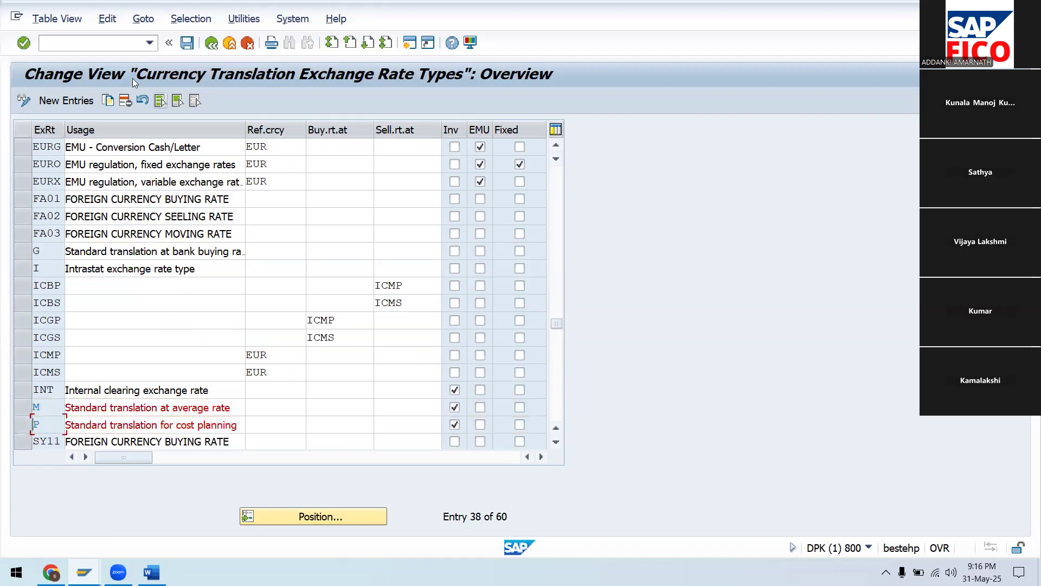
# Create new exchange rate type SA11 with the usage FOREIGN CURRENCY BUYING RATE
pyautogui.click(90, 102)
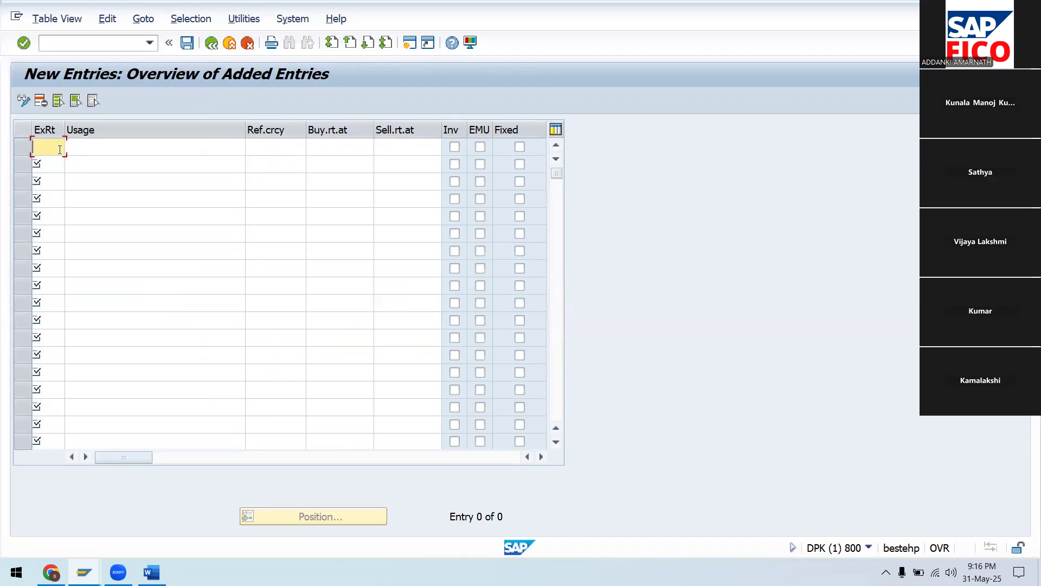
pyautogui.write('SA11')
pyautogui.click(93, 151)
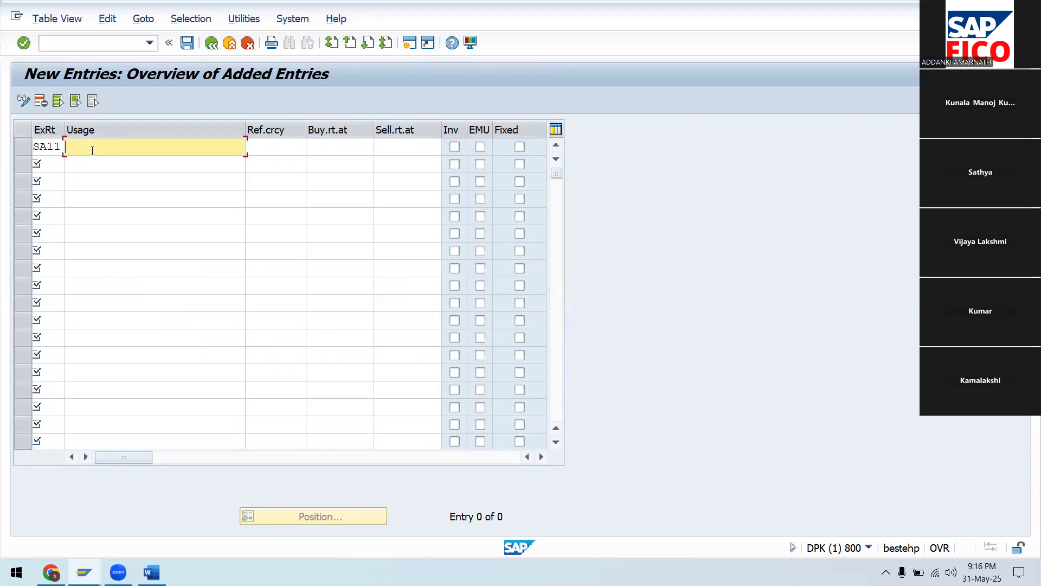
pyautogui.write('FOREIGN CURRENCY BUYING')
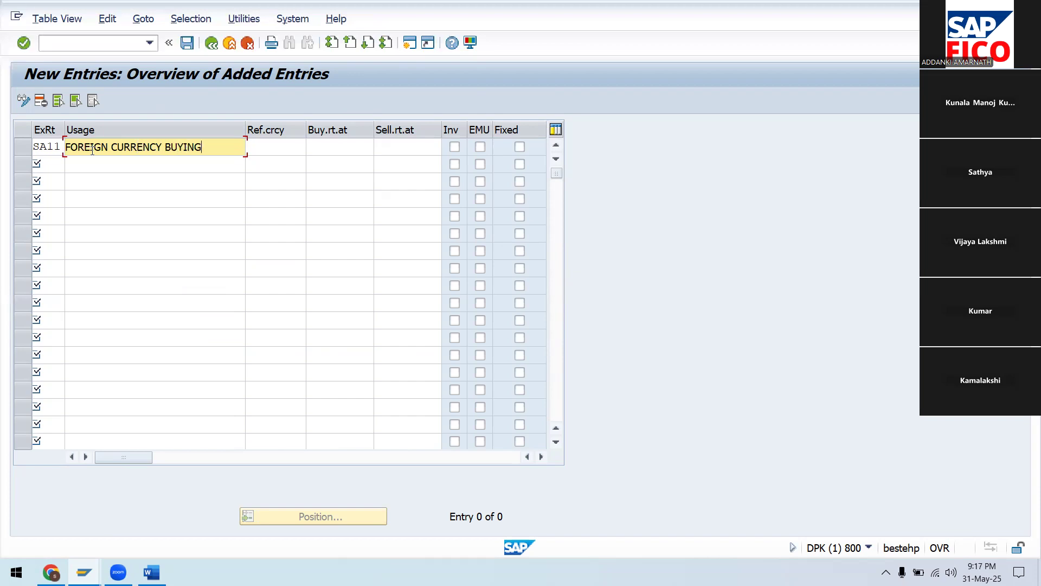
pyautogui.write(' RATE')
pyautogui.hotkey('alt', 't')
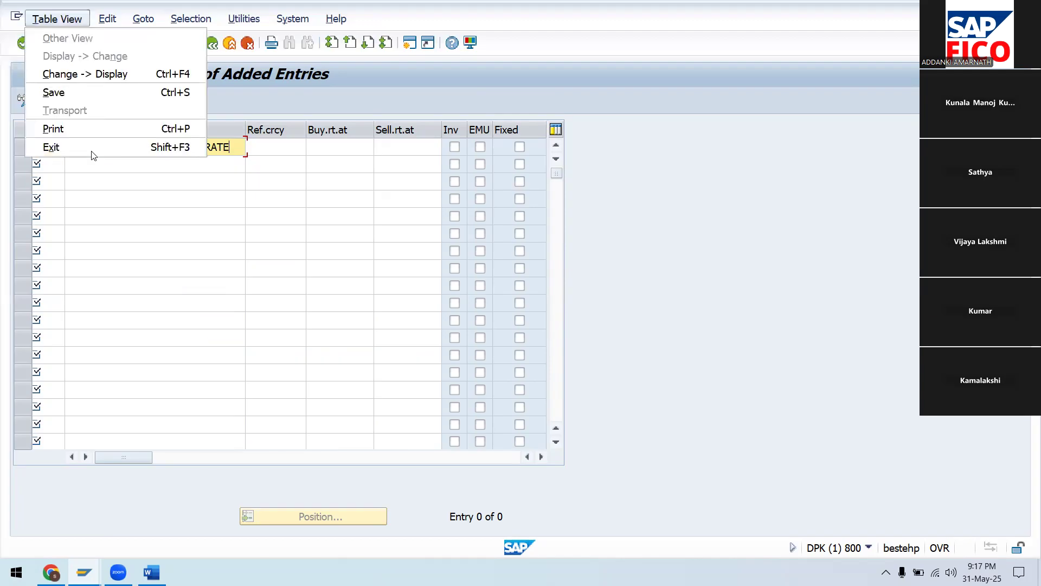
pyautogui.click(257, 150)
# Add exchange rate type SA22 in the second row with the usage FOREIGN CURRENCY SELLING RATE
pyautogui.click(47, 159)
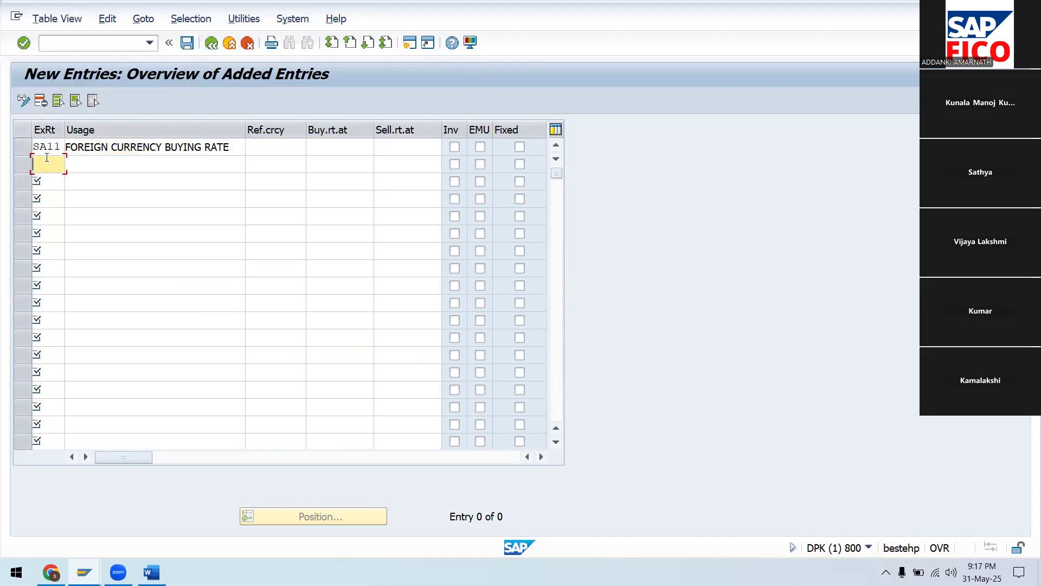
pyautogui.write('SA22')
pyautogui.click(93, 159)
pyautogui.write('F')
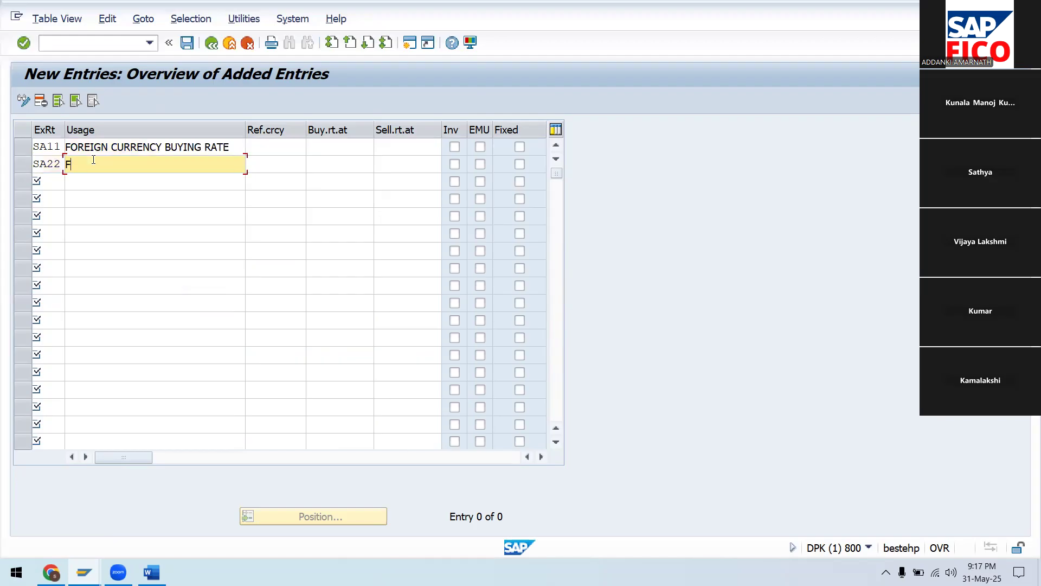
pyautogui.write('O')
pyautogui.press('BackSpace')
pyautogui.write('OREIGN CURRENCY SELL')
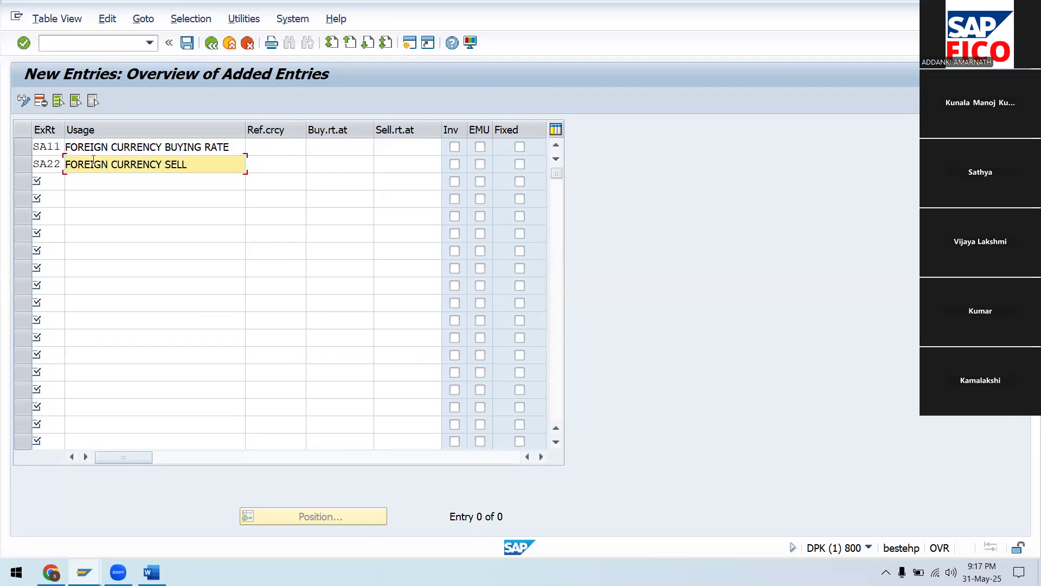
pyautogui.write('ING RATE')
# Add exchange rate type SA33 in the third row with the usage FOREIGN CURRENCY MOVING AVG.RATE
pyautogui.click(51, 181)
pyautogui.write('A')
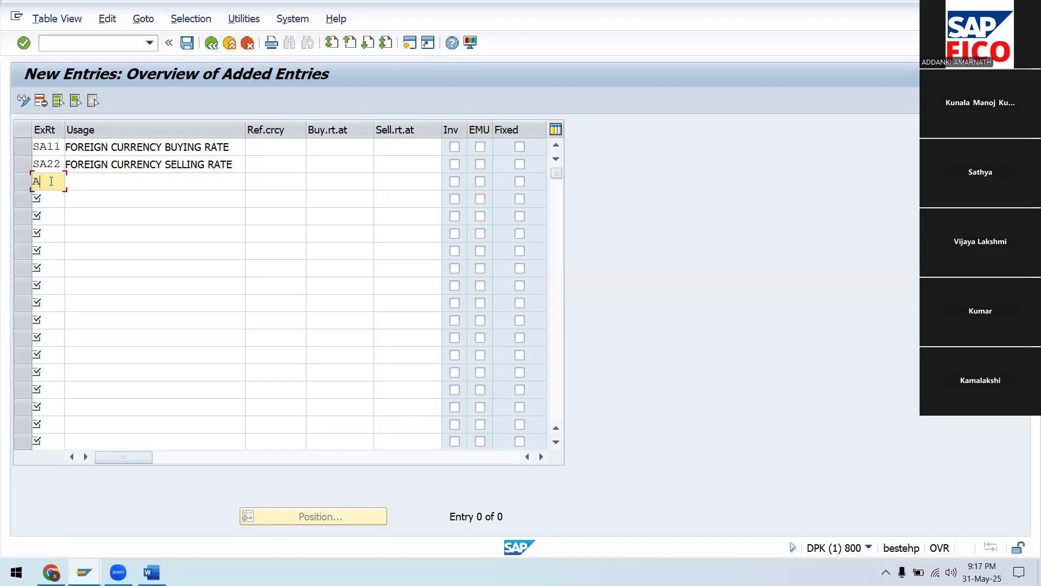
pyautogui.press('BackSpace')
pyautogui.write('SA33')
pyautogui.click(171, 181)
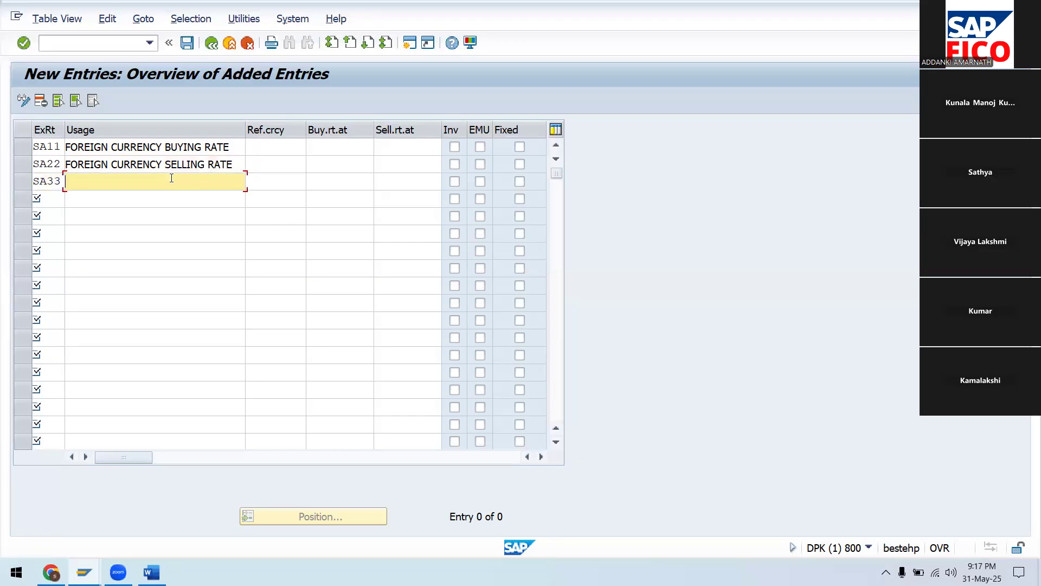
pyautogui.write('FOREIGN CURRENCY MOVING ')
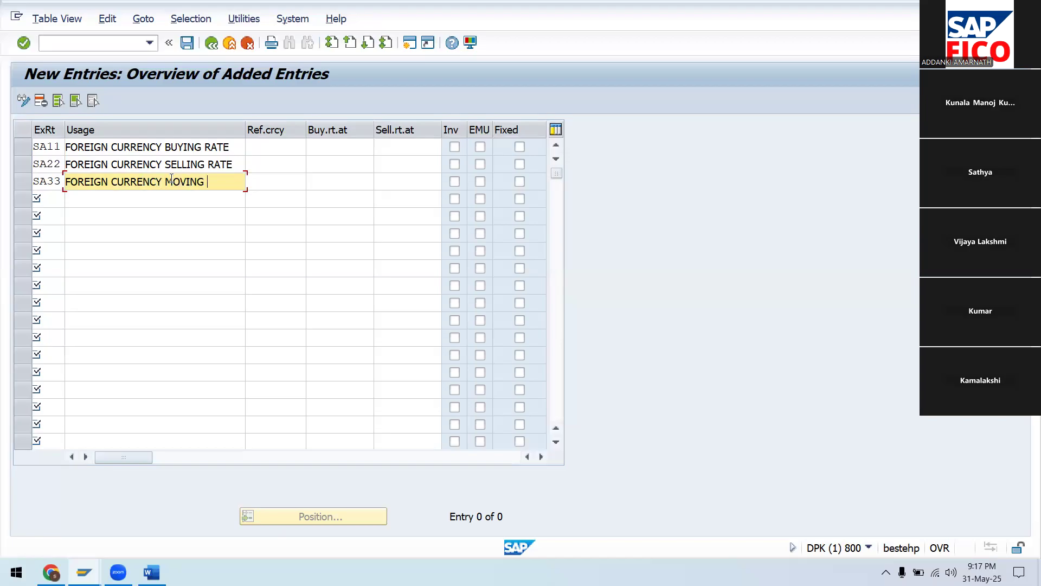
pyautogui.write('AVG RAT')
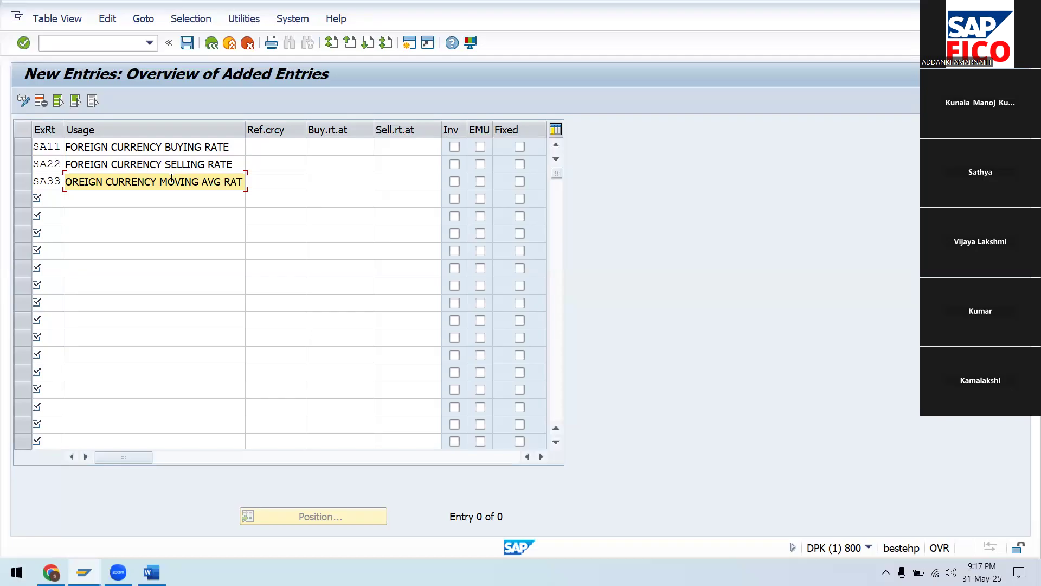
pyautogui.write('E')
pyautogui.click(213, 183)
pyautogui.write('.')
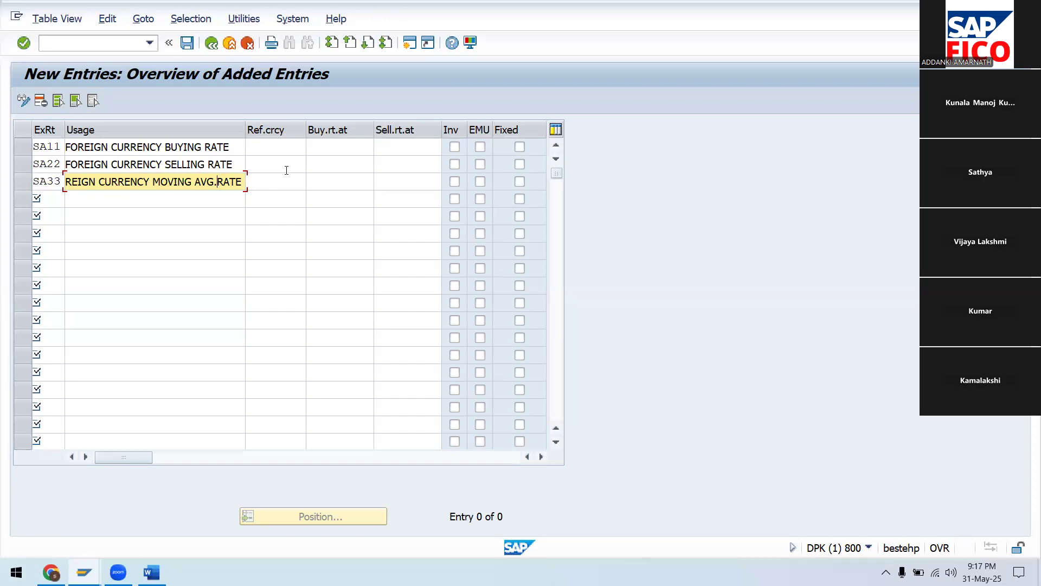
pyautogui.press('Left')
pyautogui.press('Left')
pyautogui.press('Home')
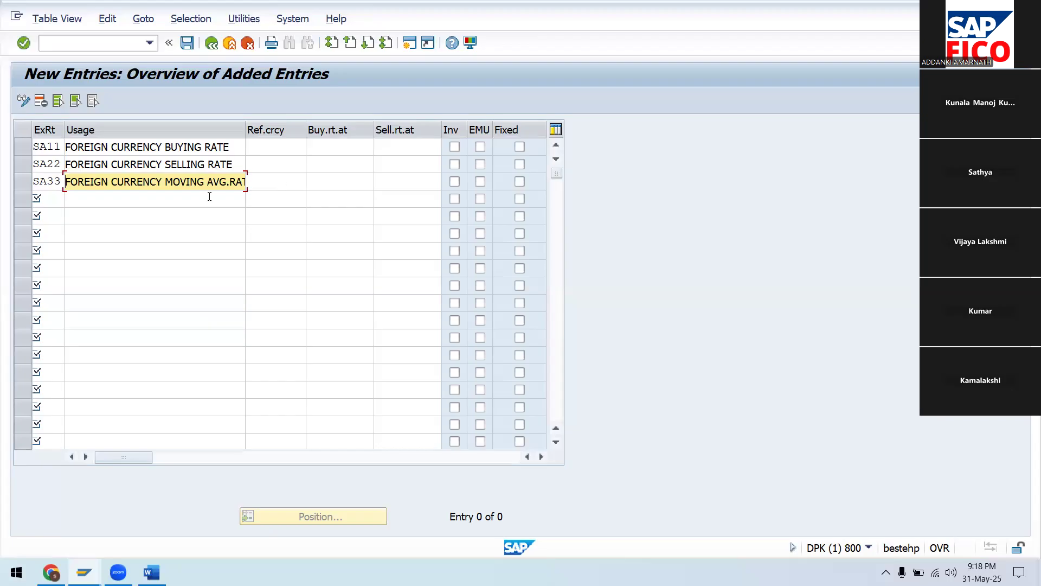
# Save the new exchange rate types in the proposed customizing request and return to the IMG structure
pyautogui.click(185, 44)
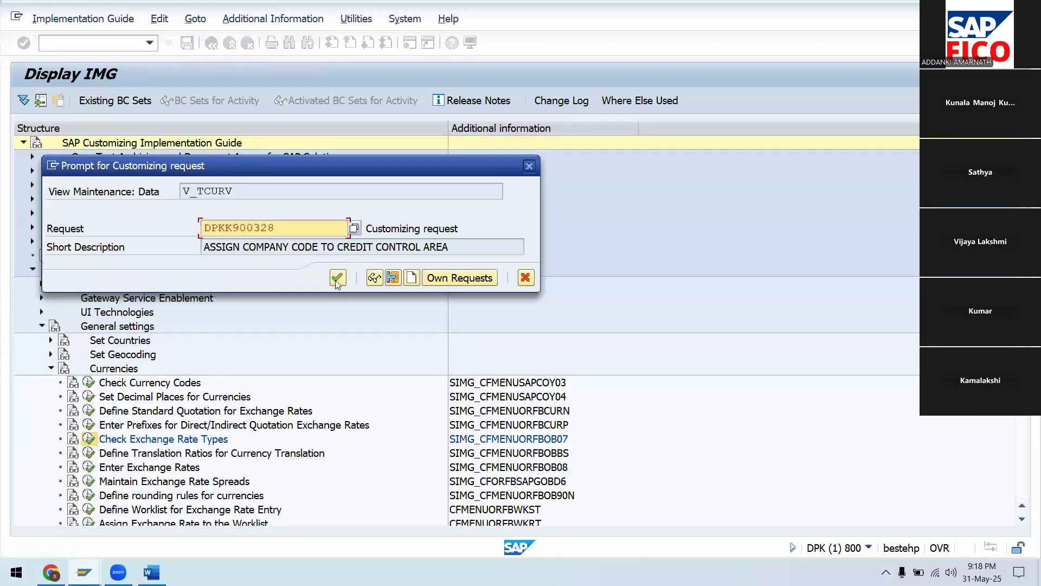
pyautogui.click(337, 278)
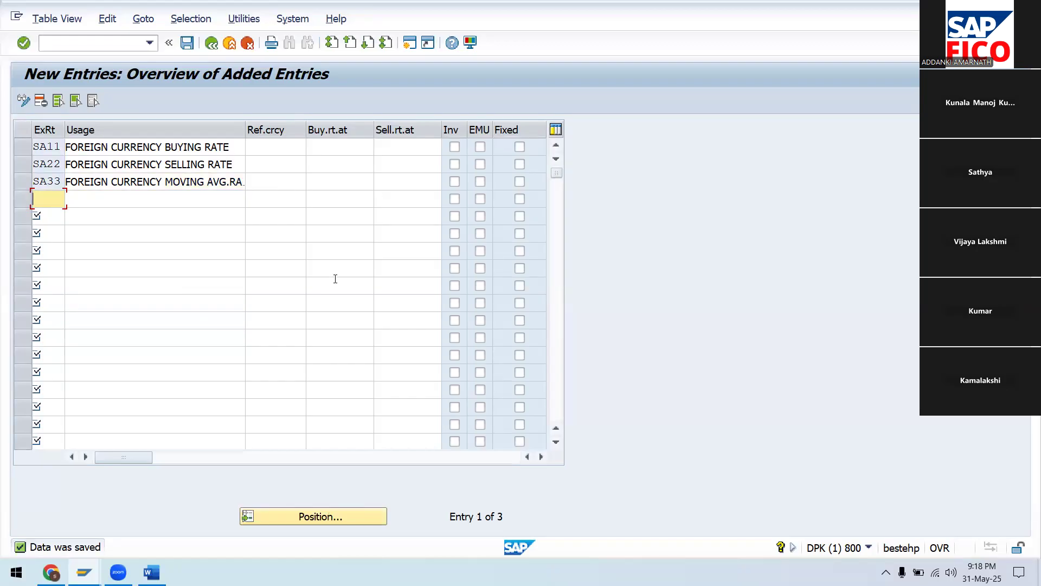
pyautogui.click(210, 44)
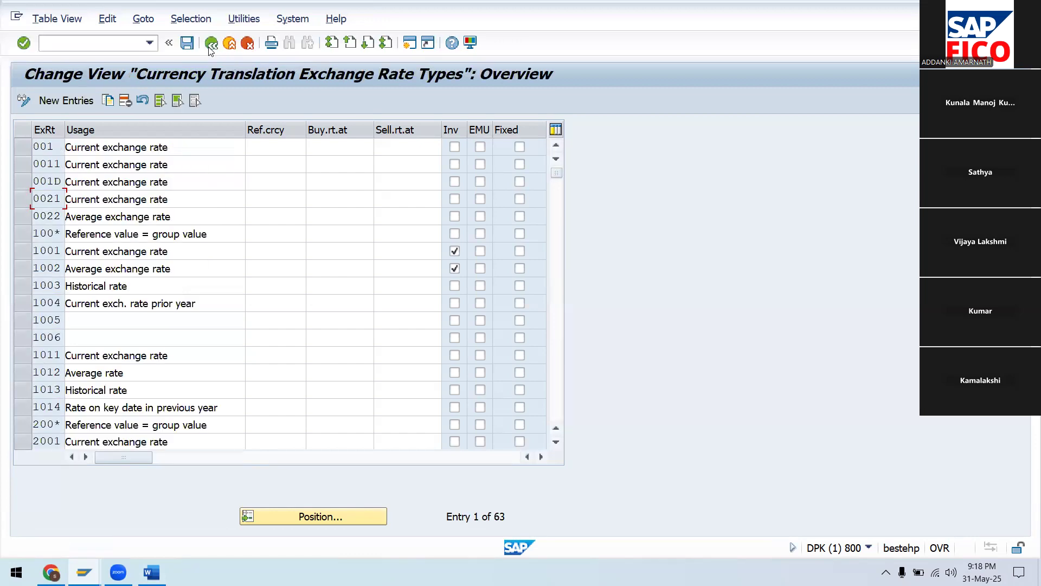
pyautogui.click(126, 44)
pyautogui.click(211, 46)
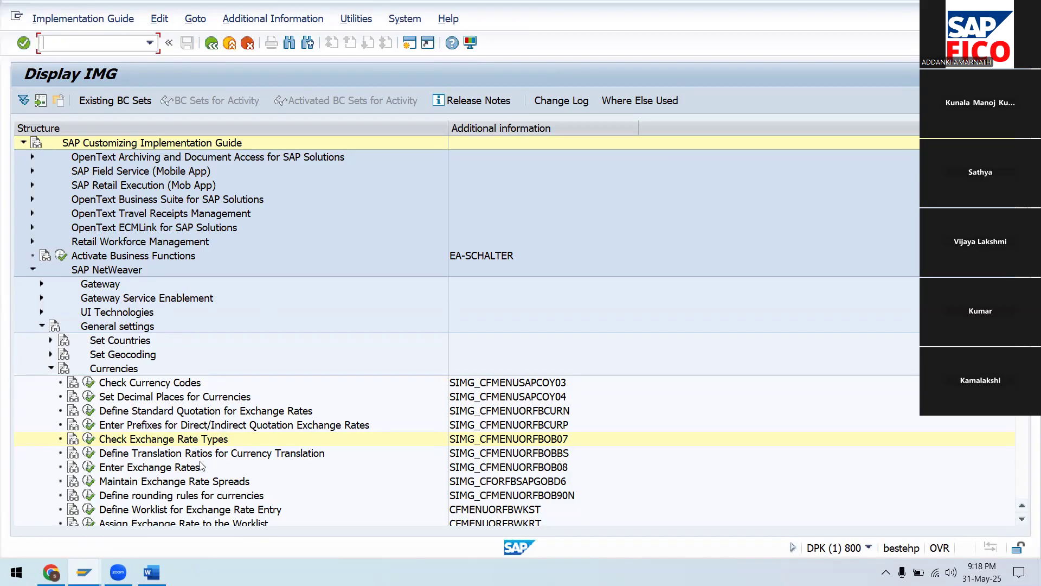
# Execute Define Translation Ratios for Currency Translation, accept the warning and start new entries
pyautogui.click(89, 456)
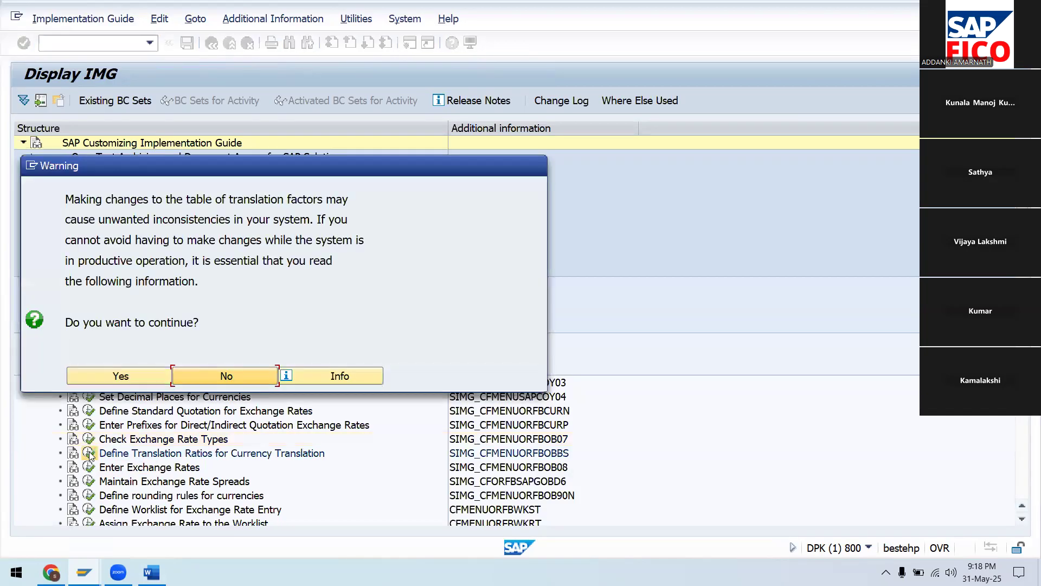
pyautogui.click(123, 380)
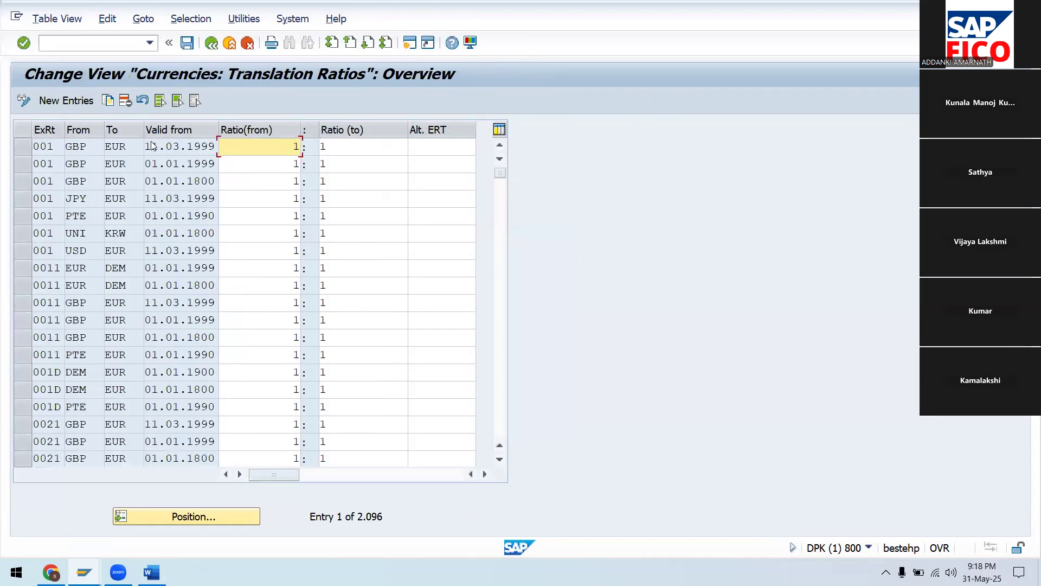
pyautogui.click(75, 104)
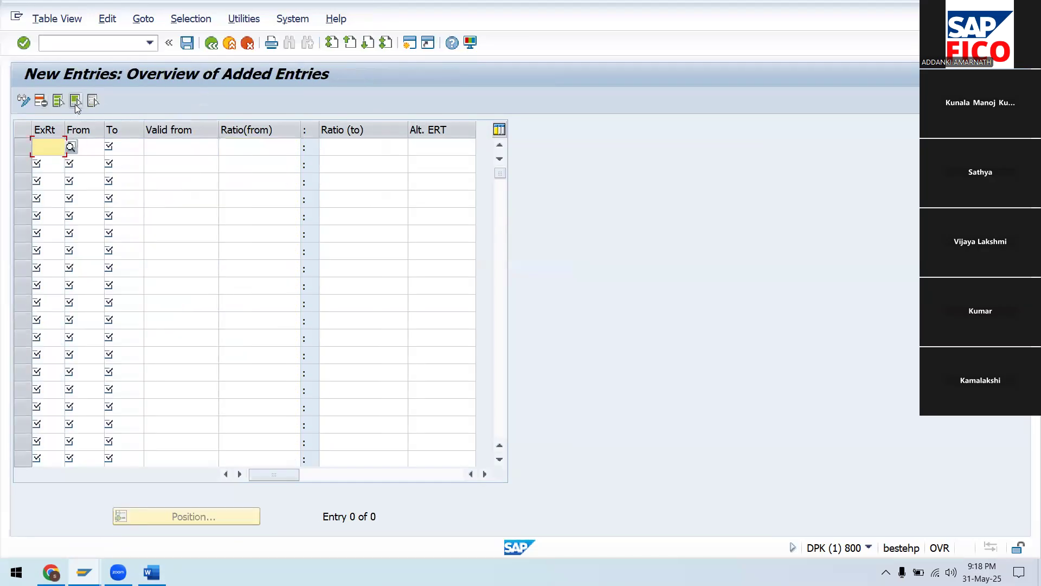
# Enter exchange rate types SA11, SA22 and SA33 in the first three rows of the translation ratios table
pyautogui.click(51, 149)
pyautogui.write('SA11')
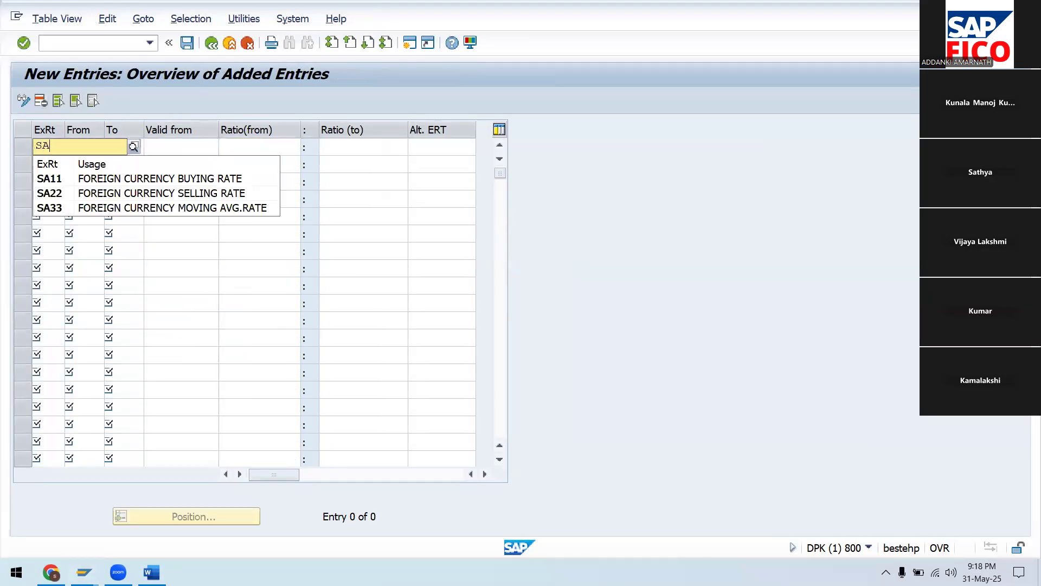
pyautogui.click(67, 179)
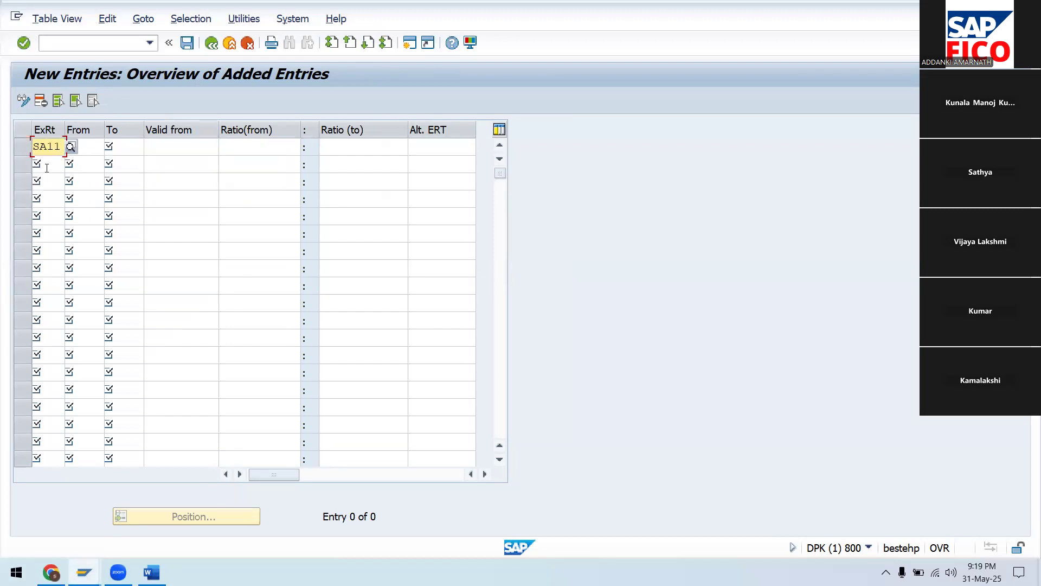
pyautogui.click(47, 168)
pyautogui.write('A')
pyautogui.press('BackSpace')
pyautogui.write('SA22')
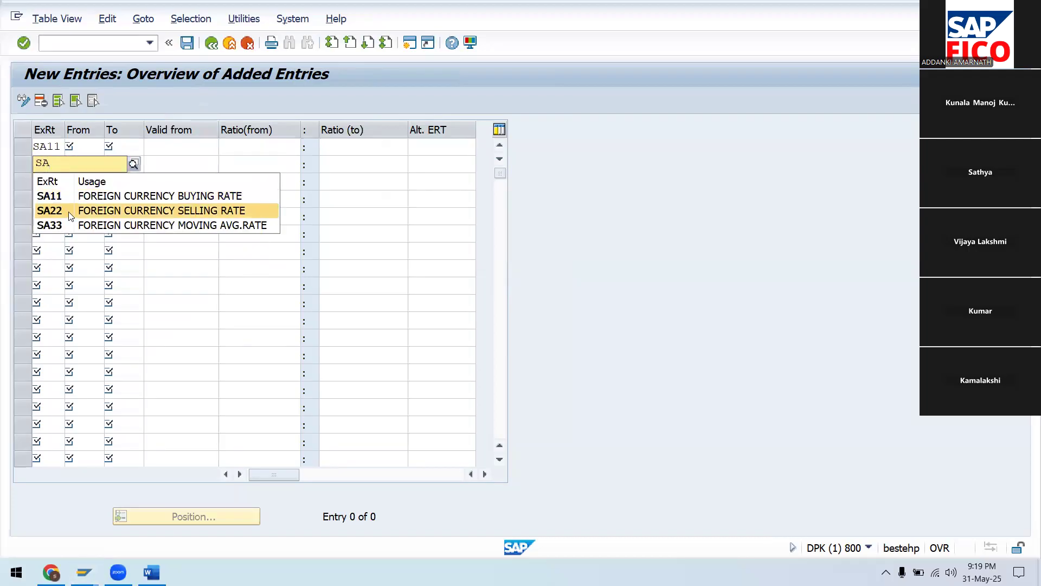
pyautogui.click(69, 212)
pyautogui.click(56, 181)
pyautogui.write('SA33')
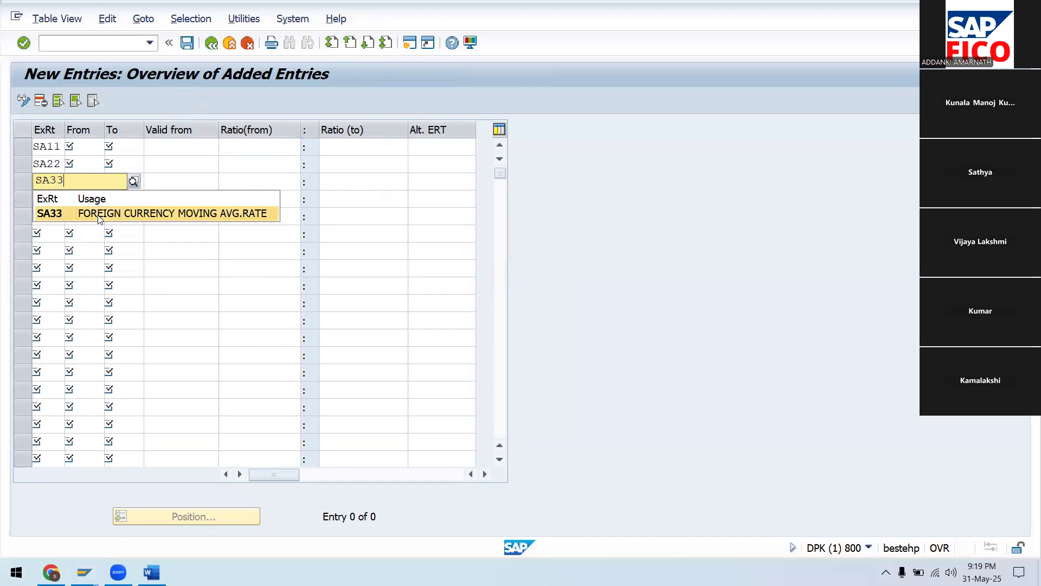
pyautogui.click(98, 216)
# Set the currency pair for the SA11 translation ratio from USD to INR
pyautogui.click(90, 148)
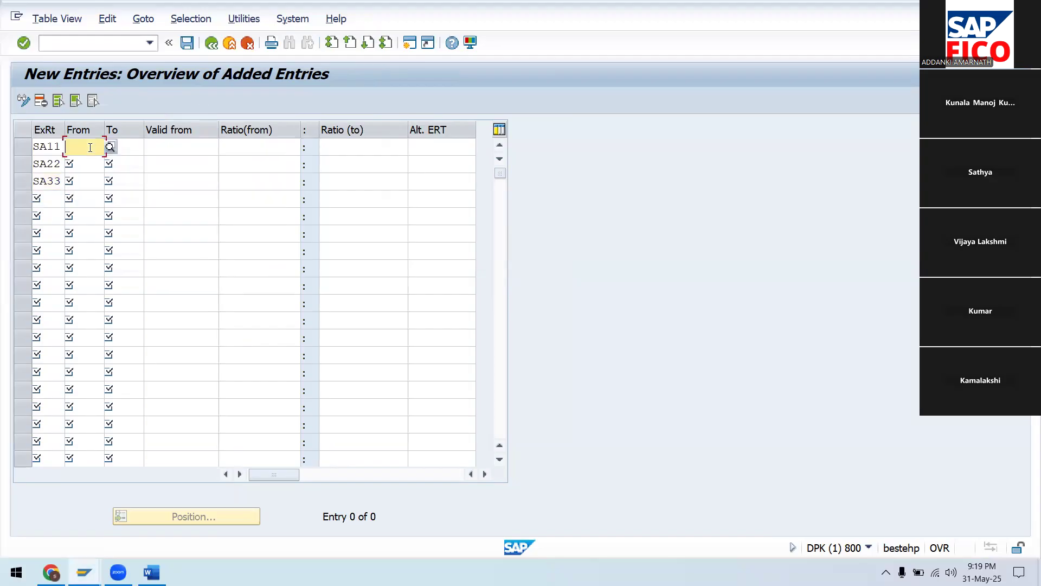
pyautogui.write('USD')
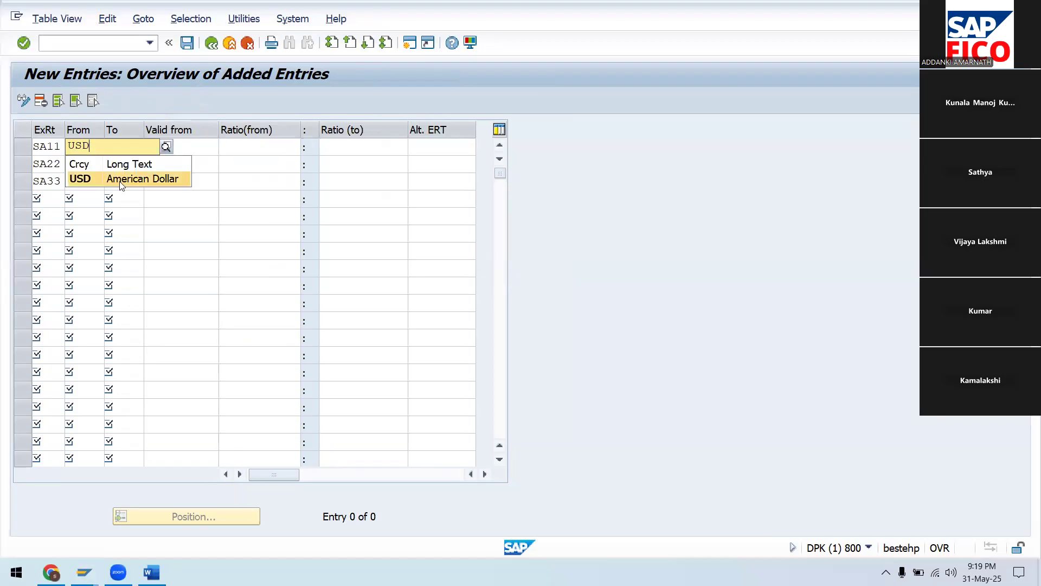
pyautogui.click(129, 147)
pyautogui.write('I')
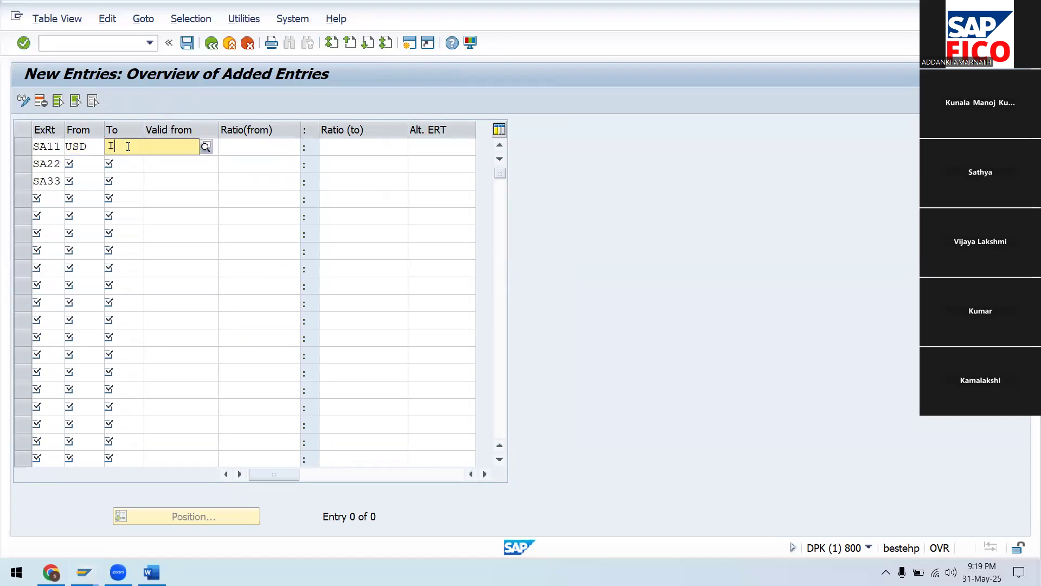
pyautogui.write('NR')
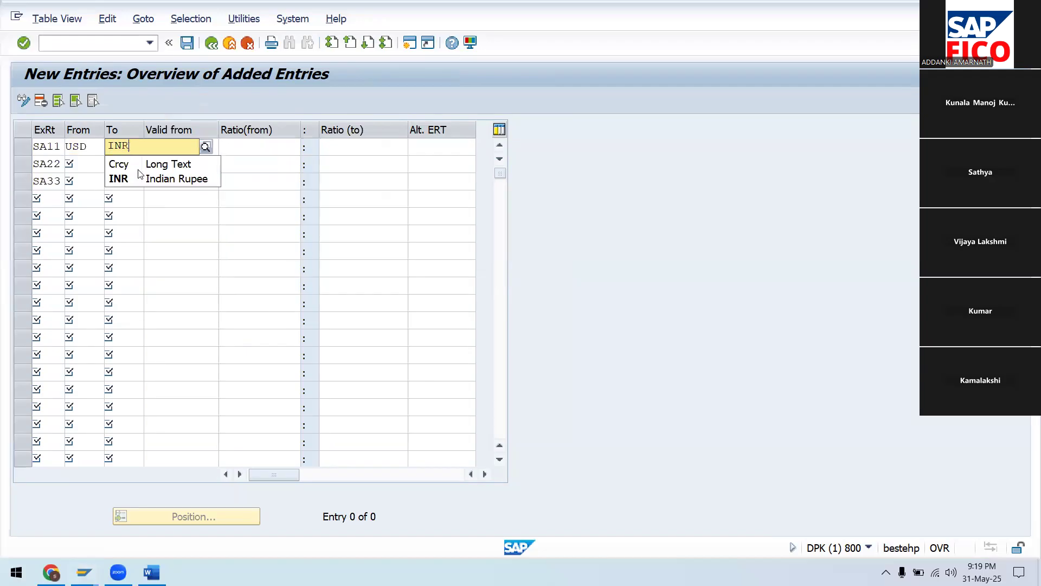
# Set the currency pair for the SA22 translation ratio from USD to INR
pyautogui.click(94, 163)
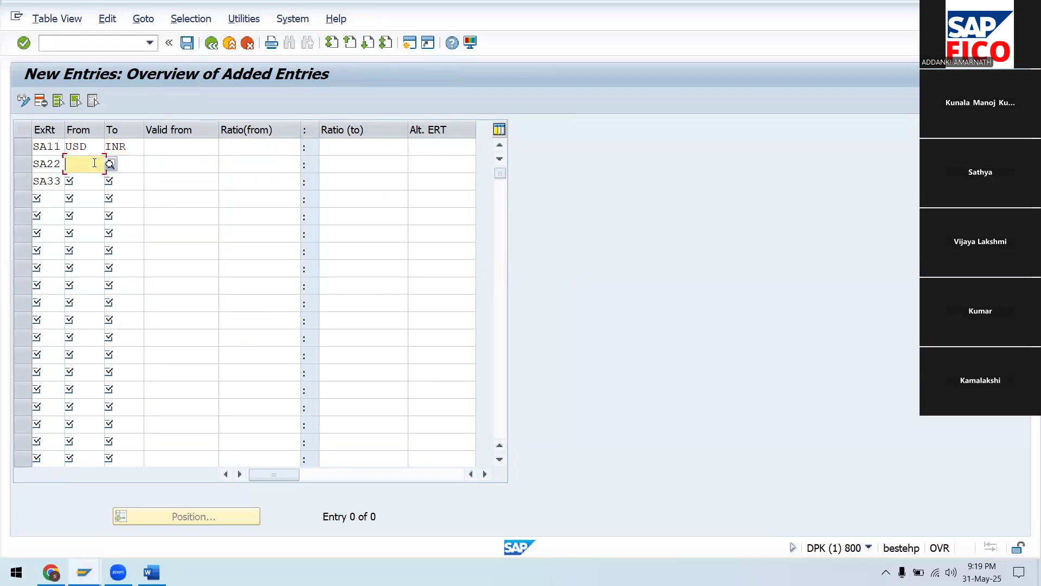
pyautogui.write('U')
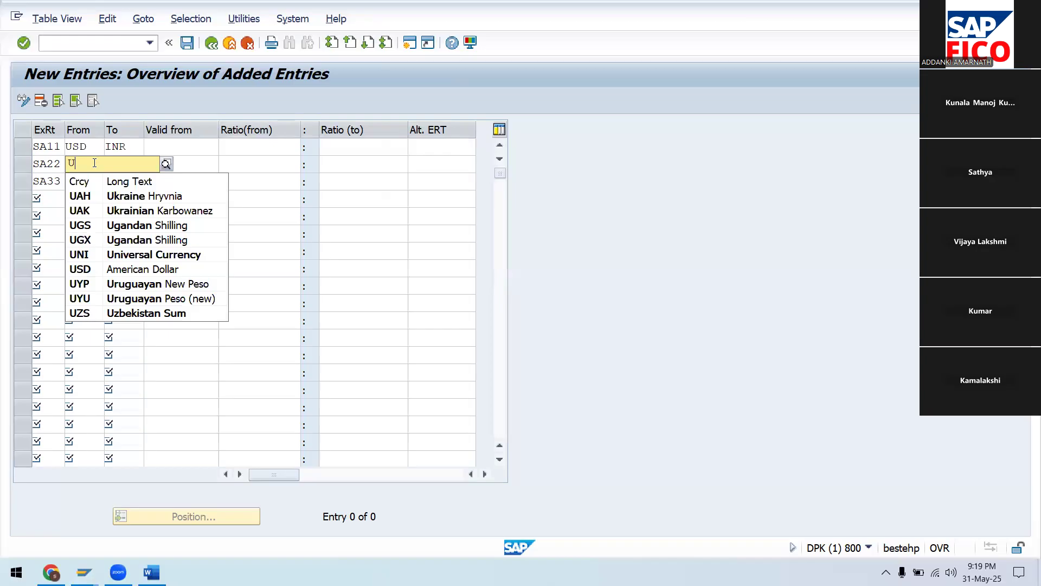
pyautogui.press('BackSpace')
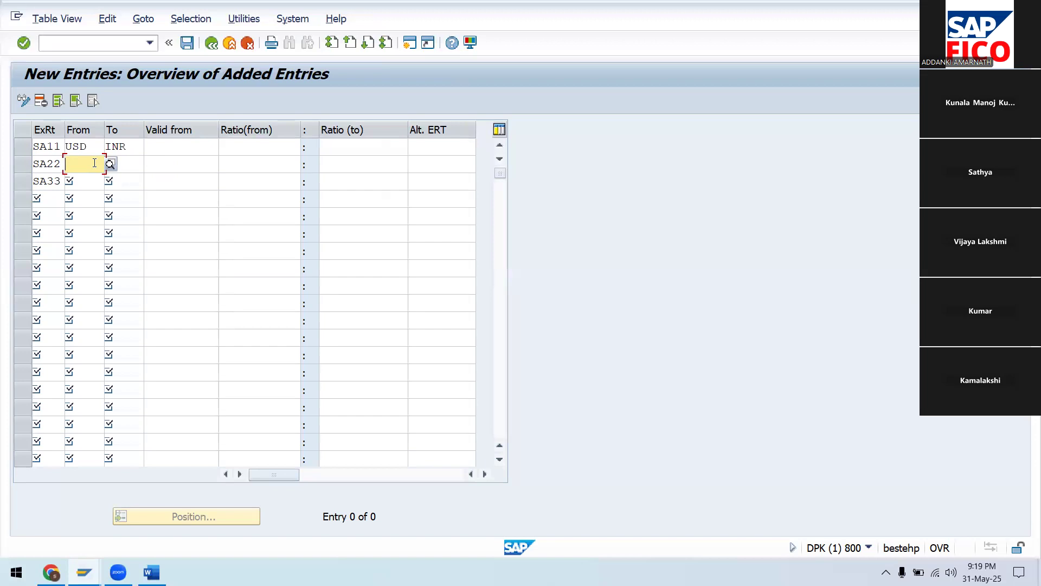
pyautogui.write('USD')
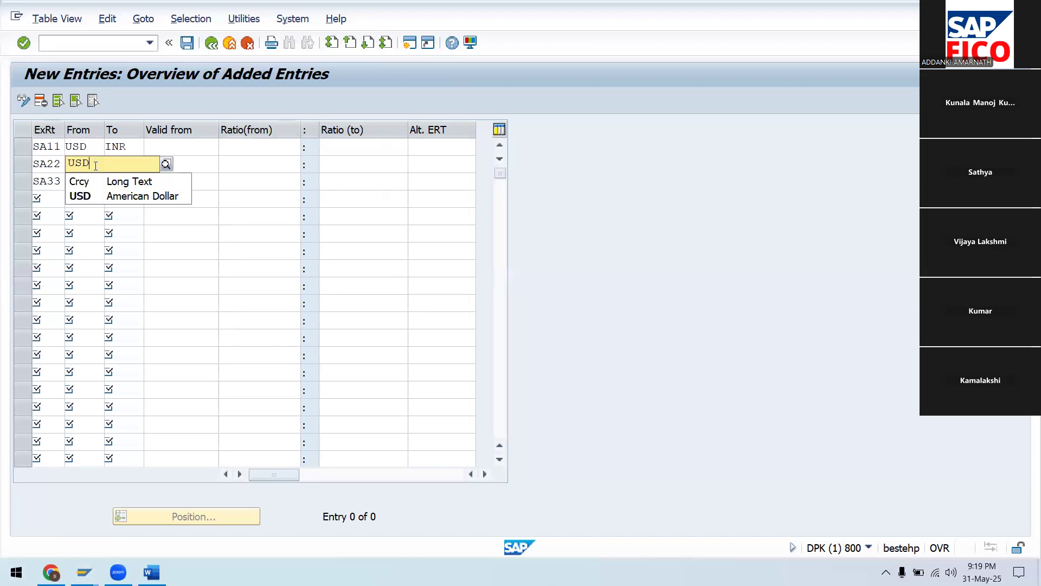
pyautogui.click(133, 171)
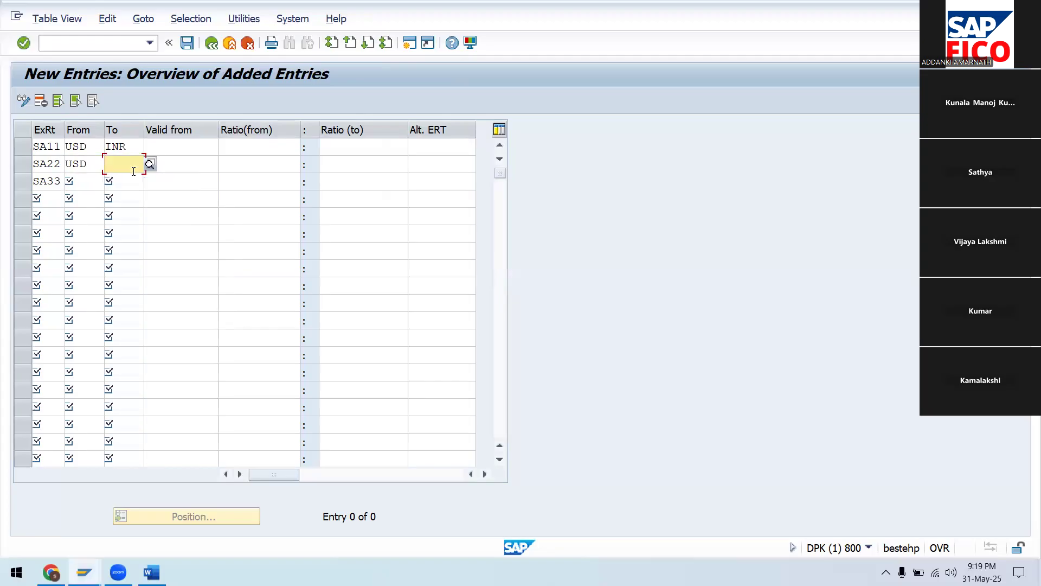
pyautogui.write('INR')
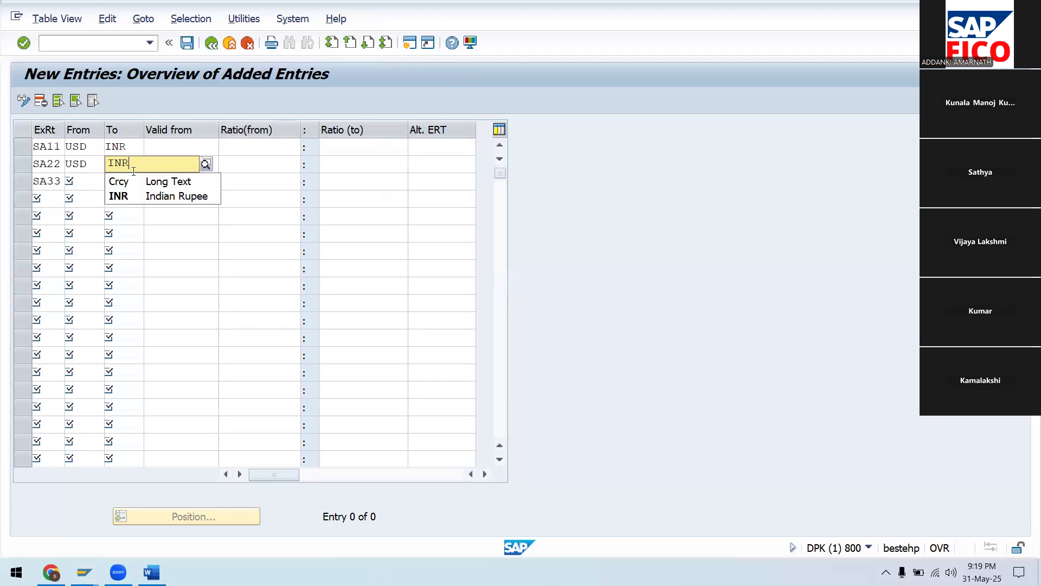
pyautogui.click(145, 197)
# Set the currency pair for the SA33 translation ratio from USD to INR
pyautogui.click(82, 181)
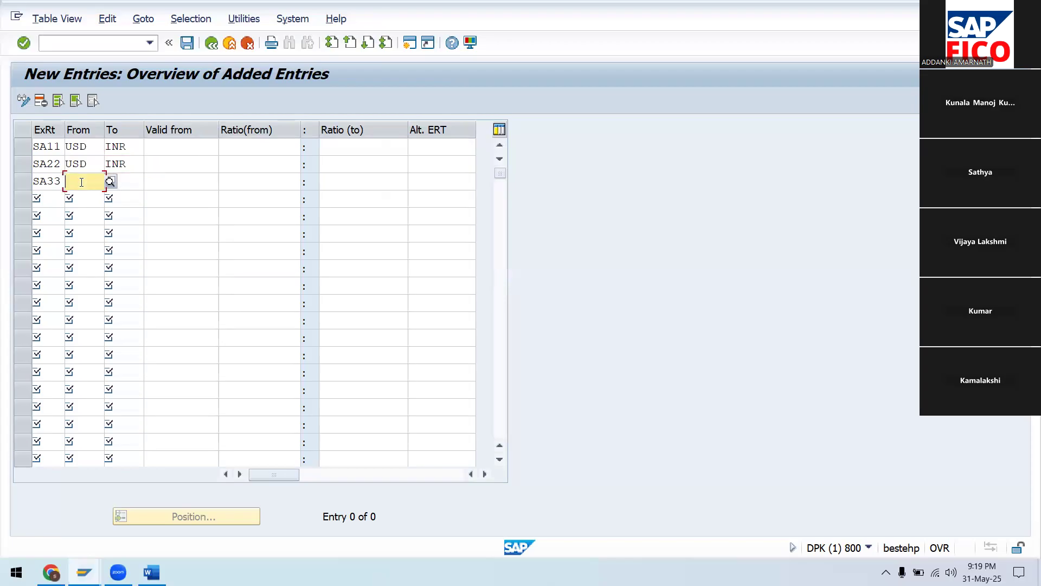
pyautogui.write('USD')
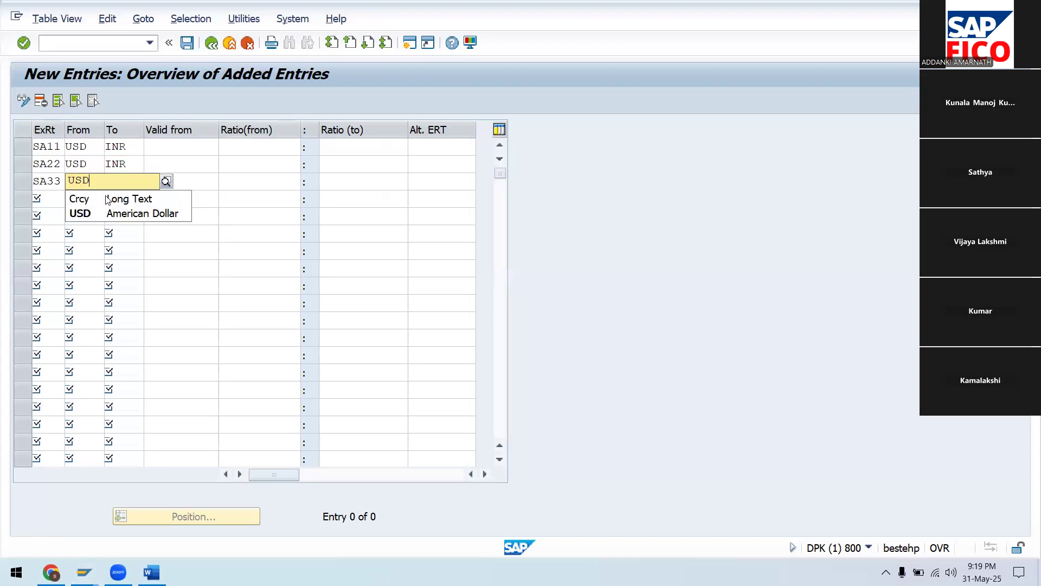
pyautogui.click(130, 214)
pyautogui.click(124, 184)
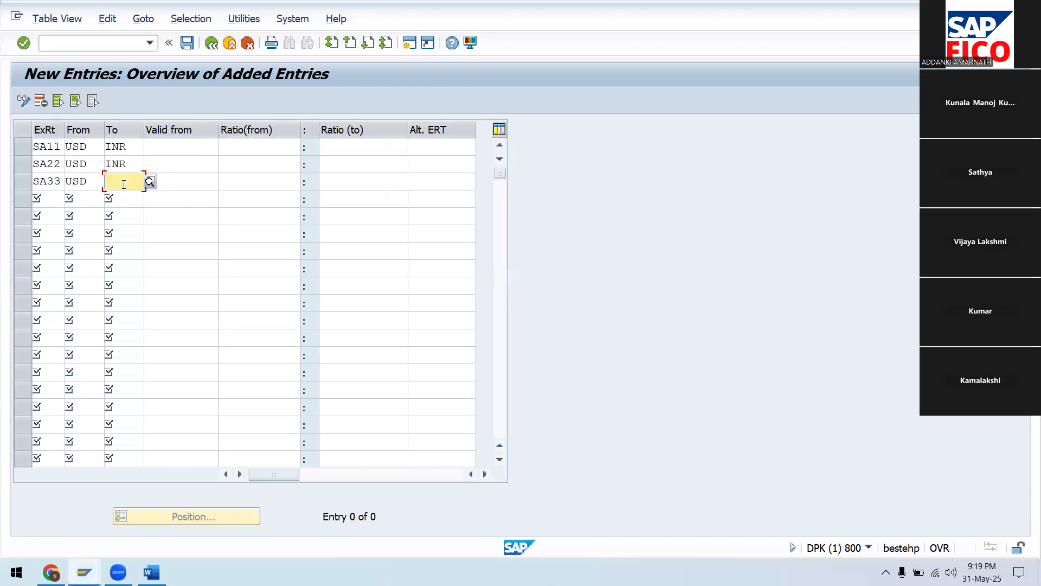
pyautogui.write('INR')
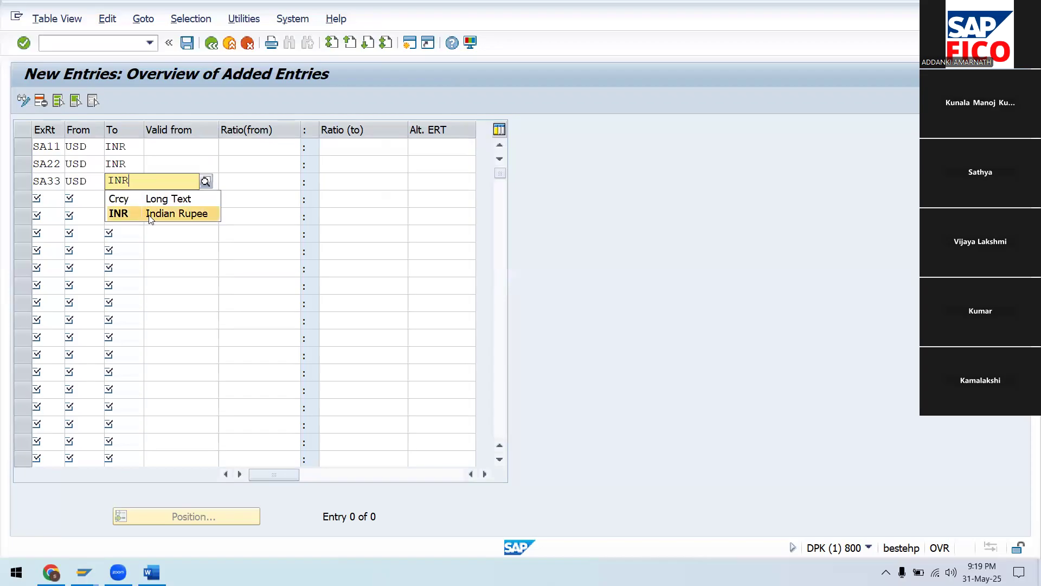
pyautogui.click(150, 214)
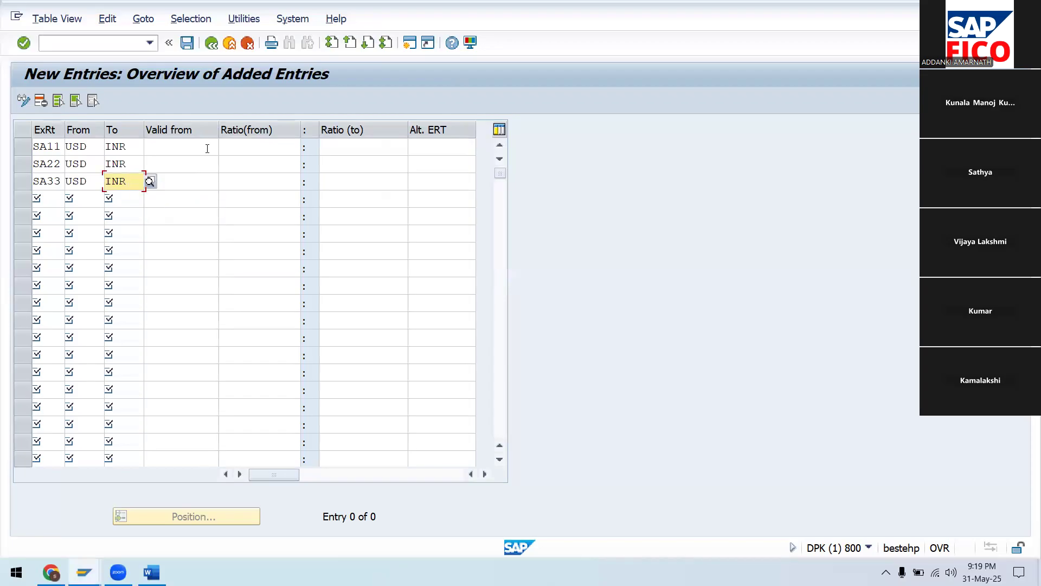
# Try to set the SA11 valid-from date to 31.05.2025 and discard the unsaved new entries
pyautogui.click(207, 148)
pyautogui.write('31')
pyautogui.press('Return')
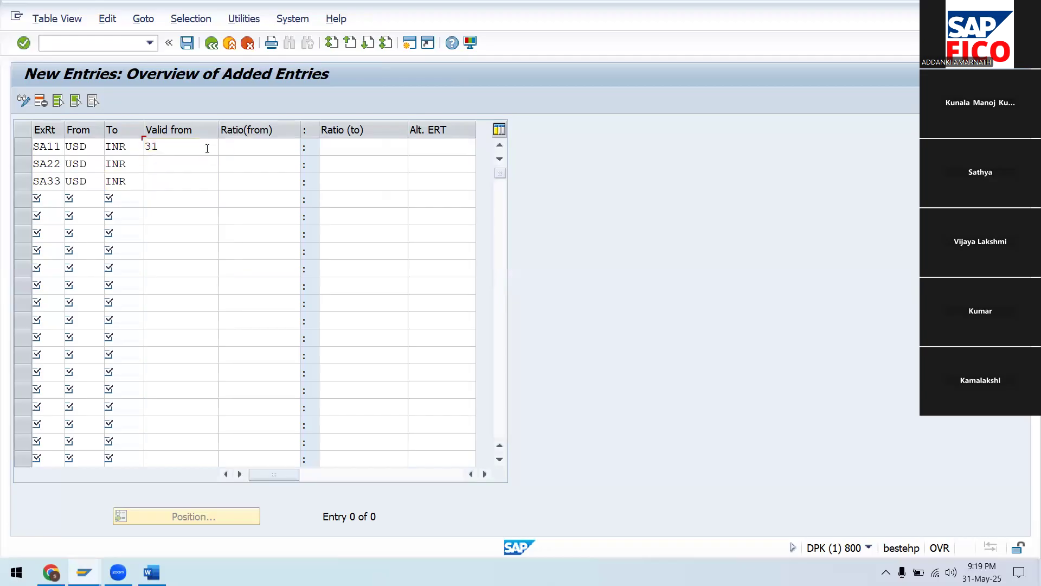
pyautogui.write('05')
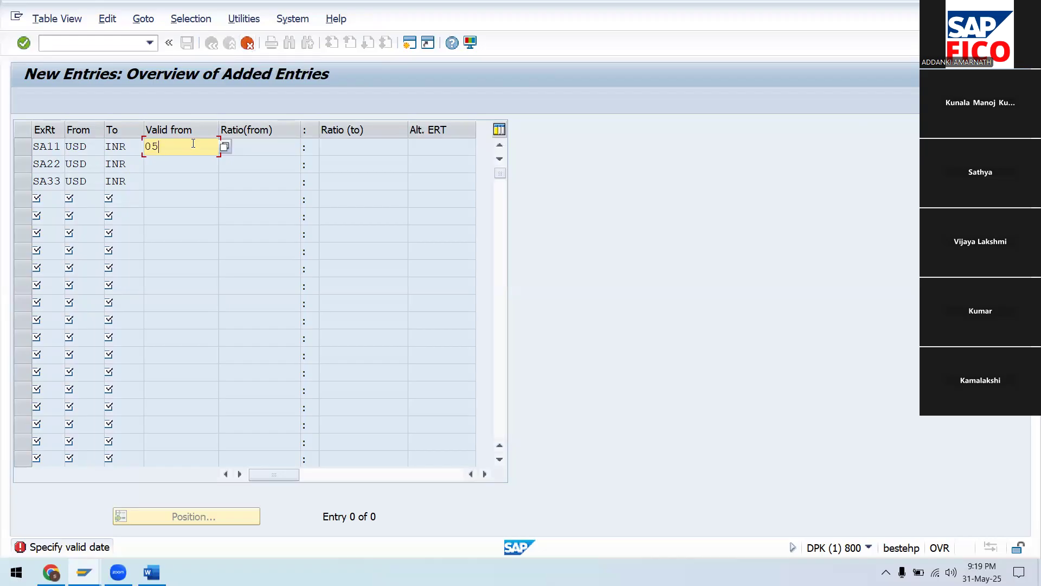
pyautogui.press('BackSpace')
pyautogui.press('BackSpace')
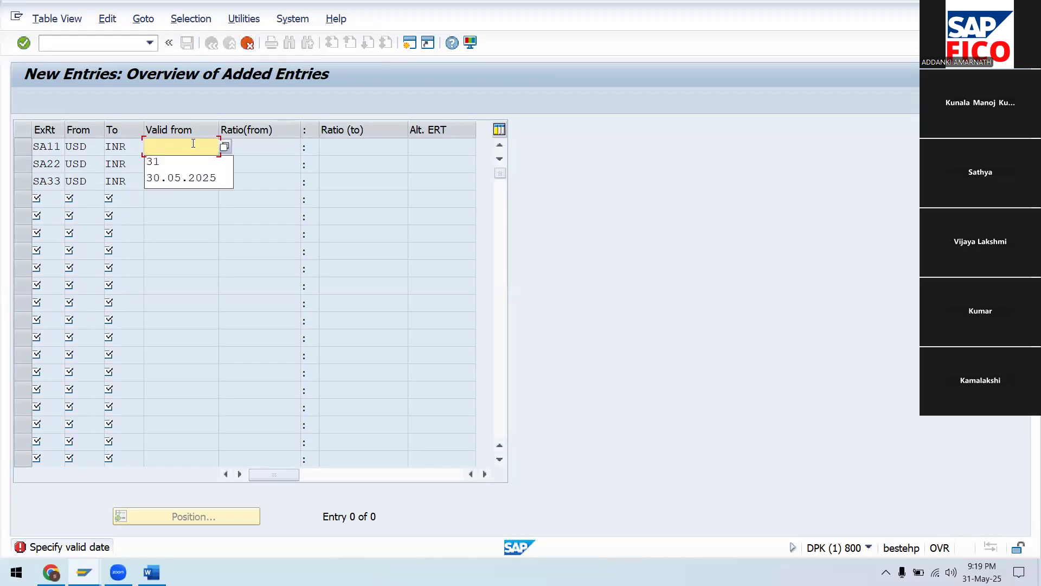
pyautogui.click(183, 162)
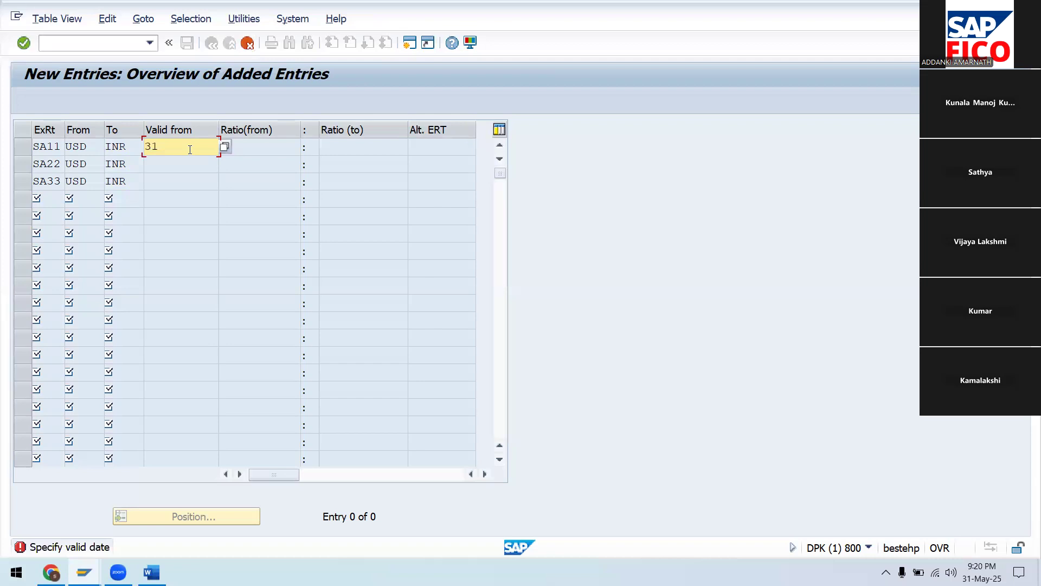
pyautogui.write('05.2025')
pyautogui.click(247, 43)
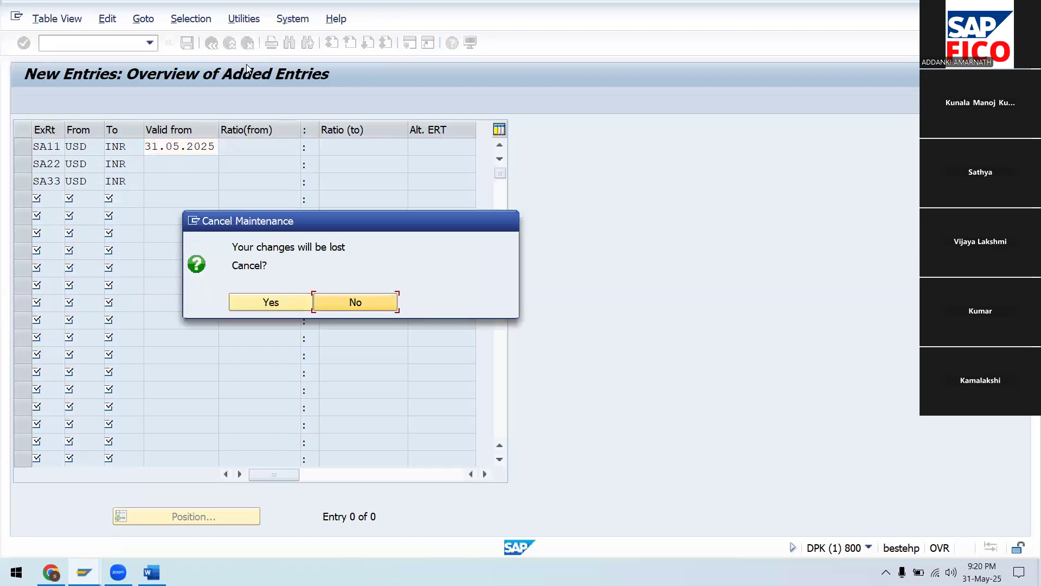
pyautogui.click(300, 302)
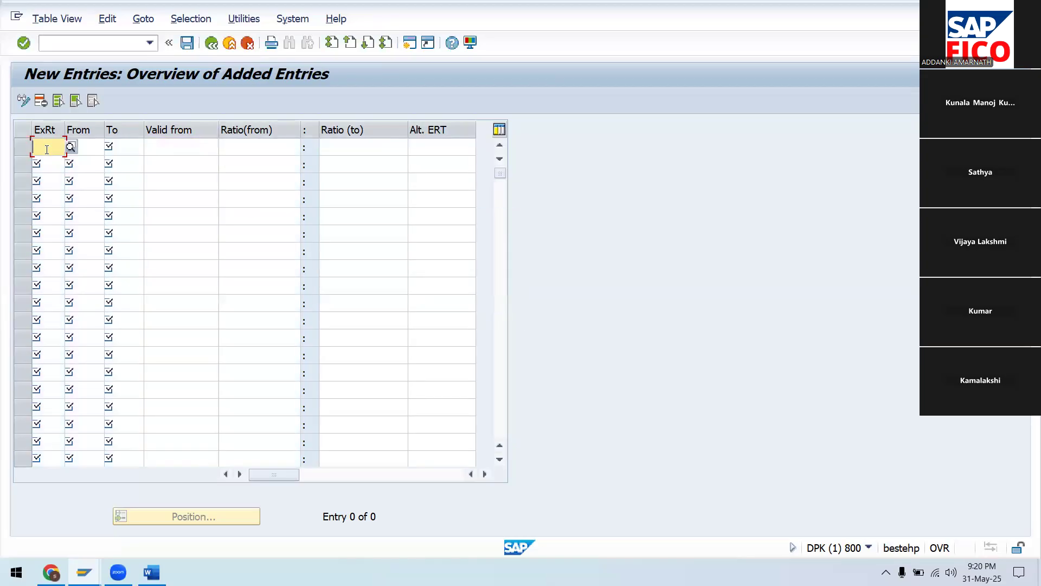
# Enter exchange rate types SA11, SA22 and SA33 in the first three rows of the empty new entries table
pyautogui.write('SA11')
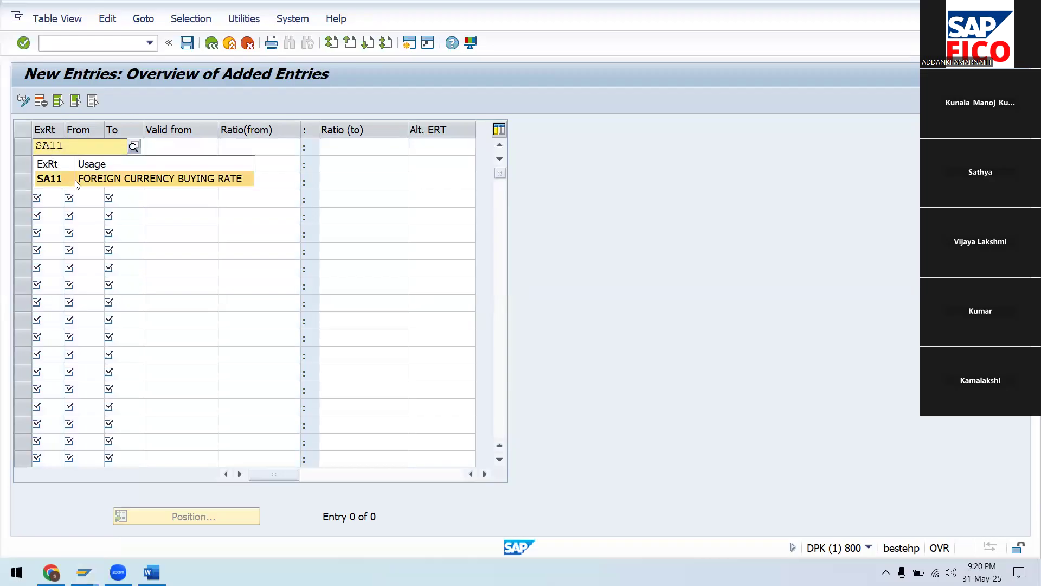
pyautogui.click(76, 181)
pyautogui.click(53, 165)
pyautogui.write('SA22')
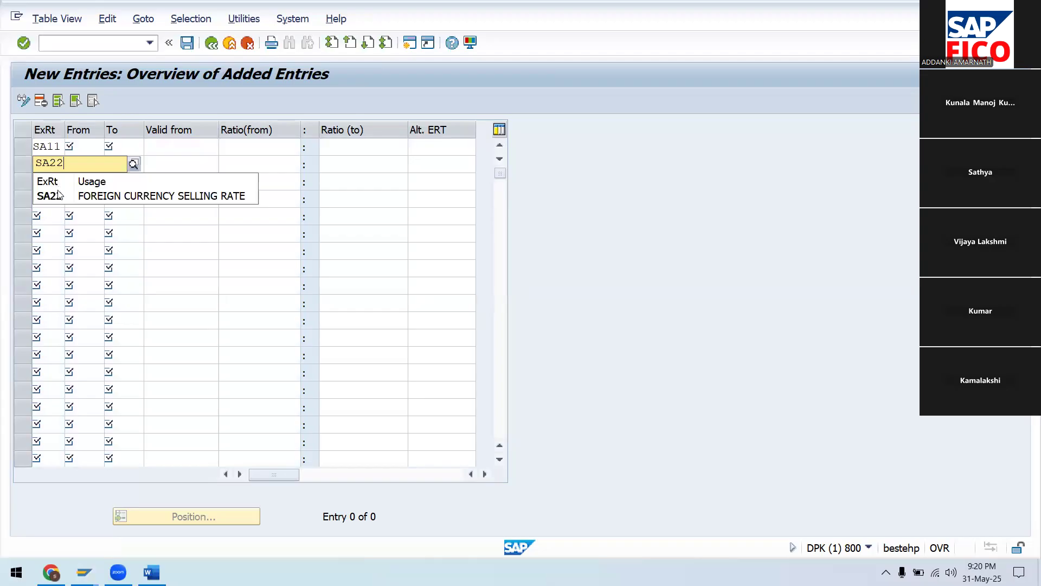
pyautogui.click(58, 186)
pyautogui.click(58, 185)
pyautogui.write('SA33')
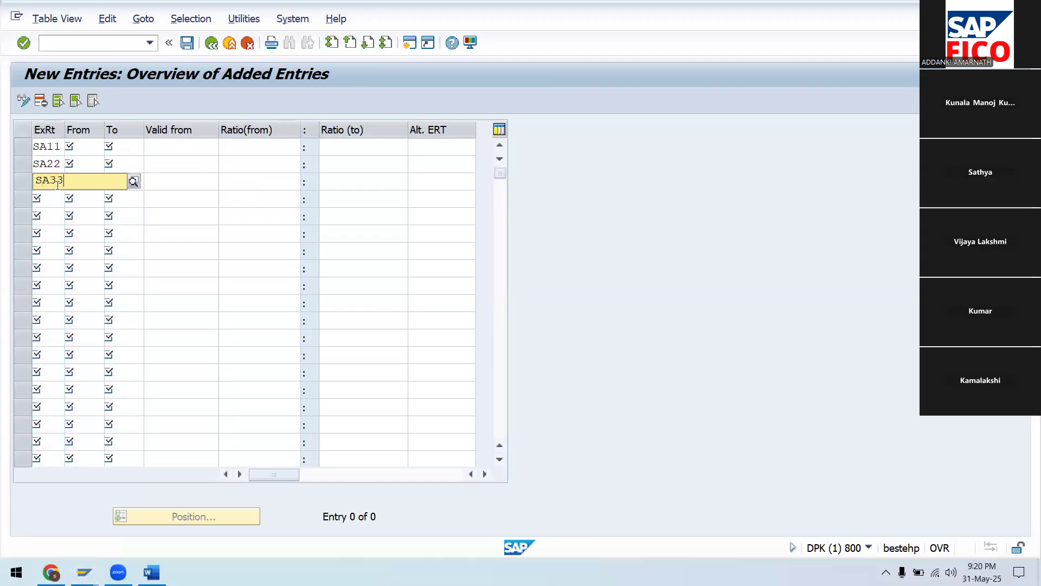
# Set the source currency to USD for the SA11, SA22 and SA33 rows
pyautogui.click(82, 144)
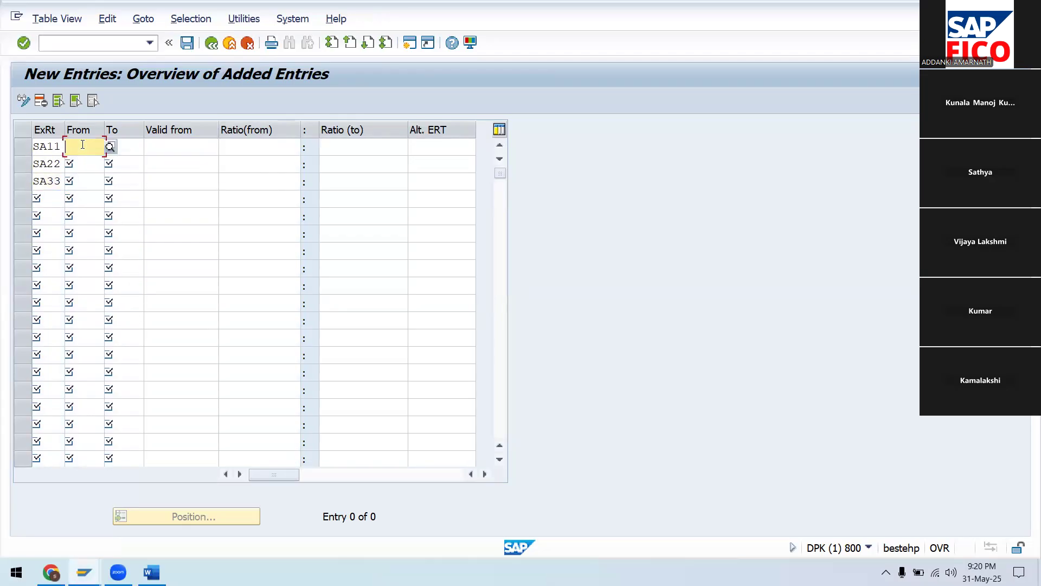
pyautogui.write('USD')
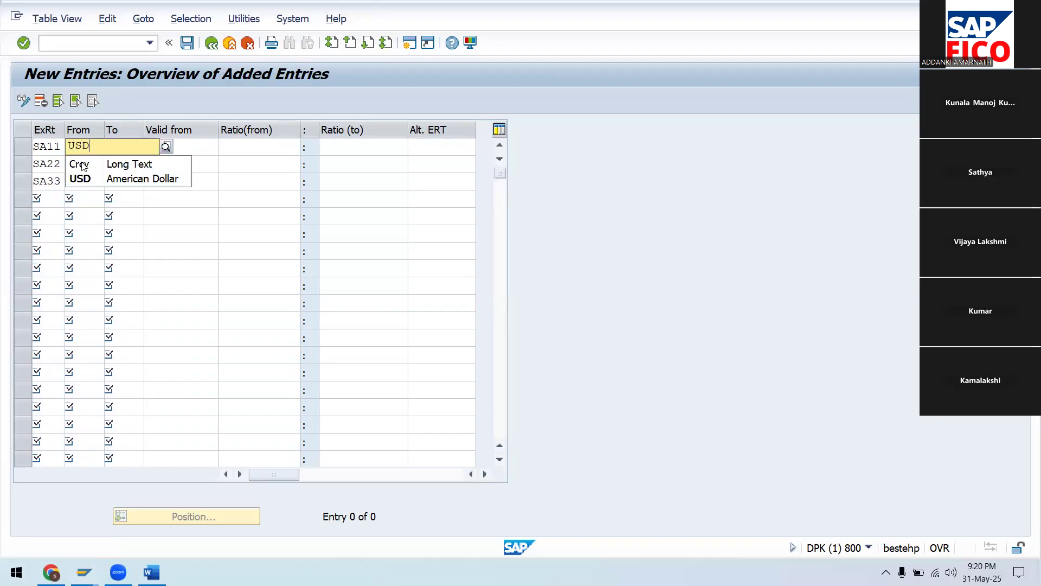
pyautogui.click(87, 179)
pyautogui.click(92, 166)
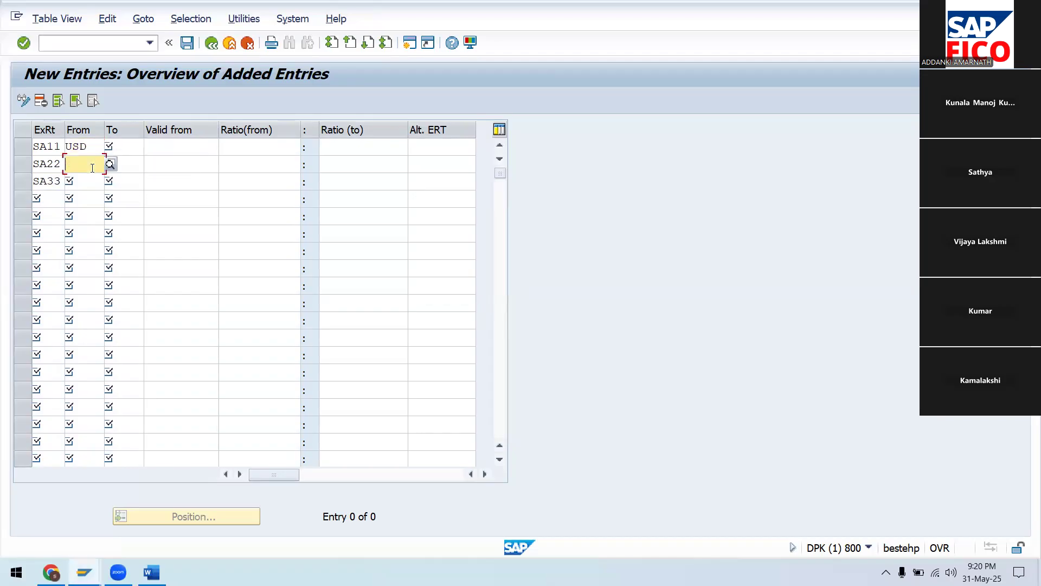
pyautogui.write('USD')
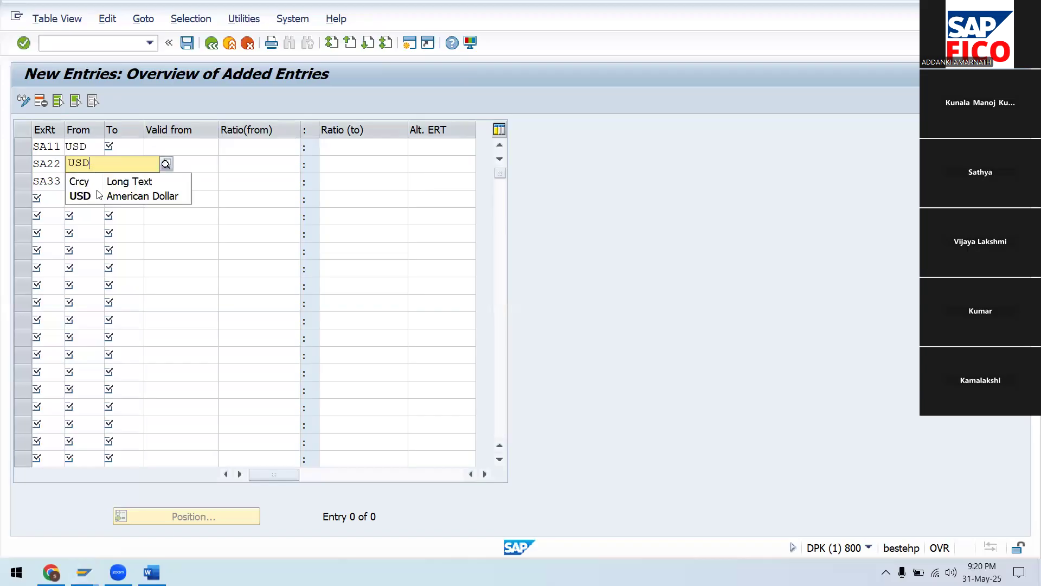
pyautogui.click(99, 195)
pyautogui.click(87, 180)
pyautogui.write('USD')
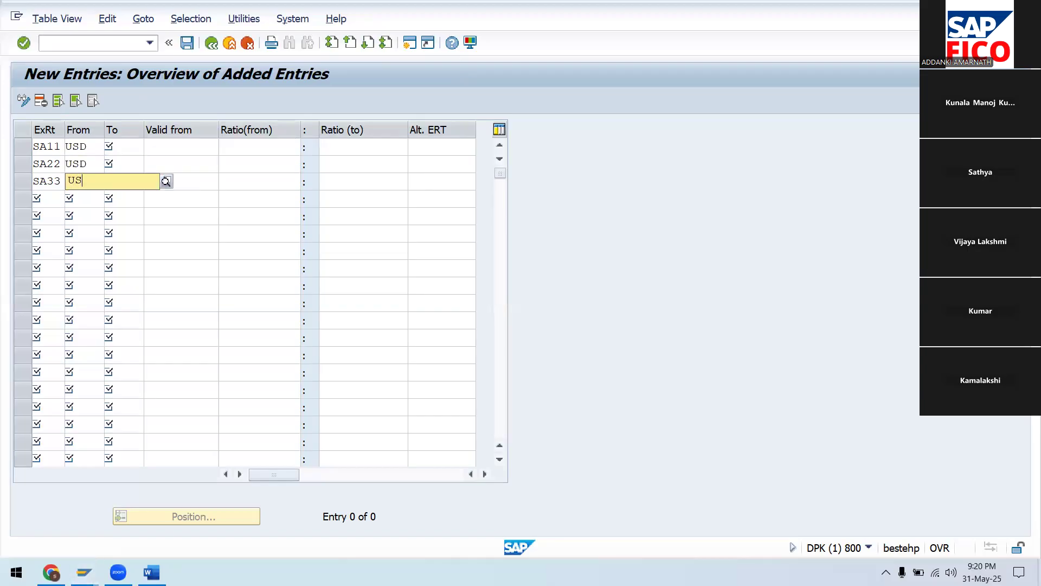
pyautogui.click(130, 168)
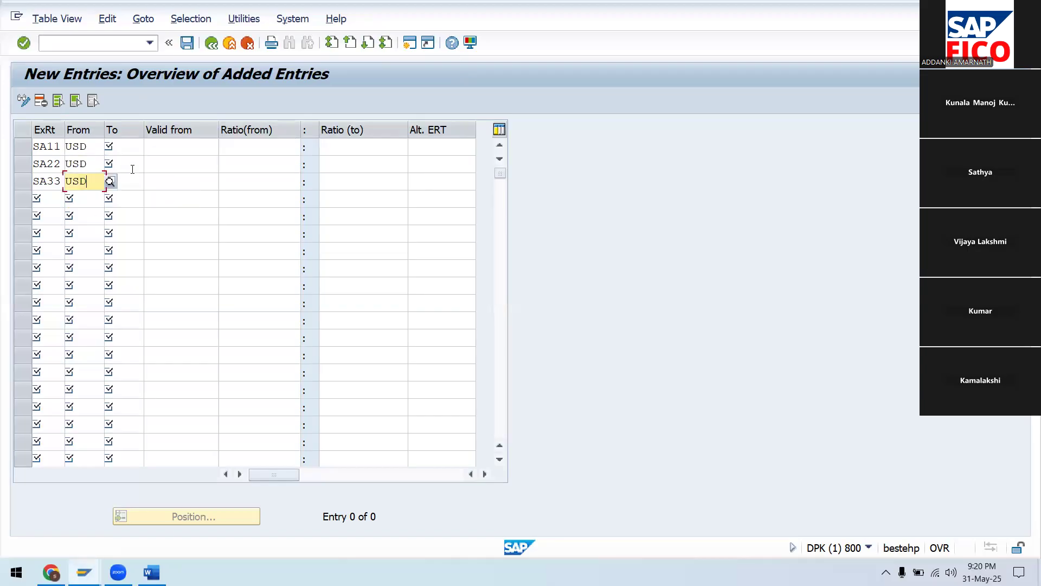
# Set the target currency to INR for the SA11, SA22 and SA33 rows
pyautogui.click(132, 152)
pyautogui.write('INR')
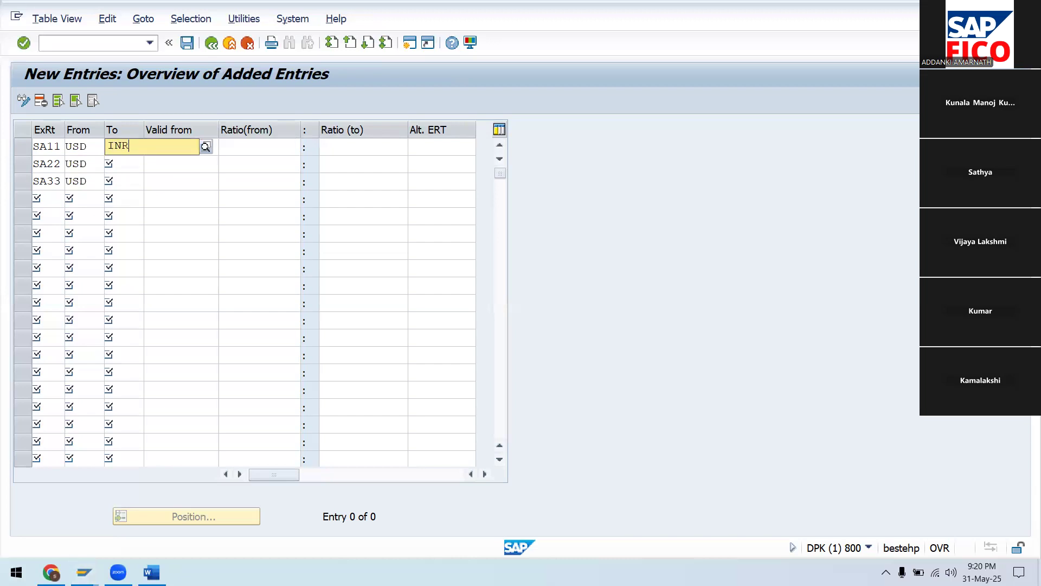
pyautogui.click(145, 179)
pyautogui.click(130, 166)
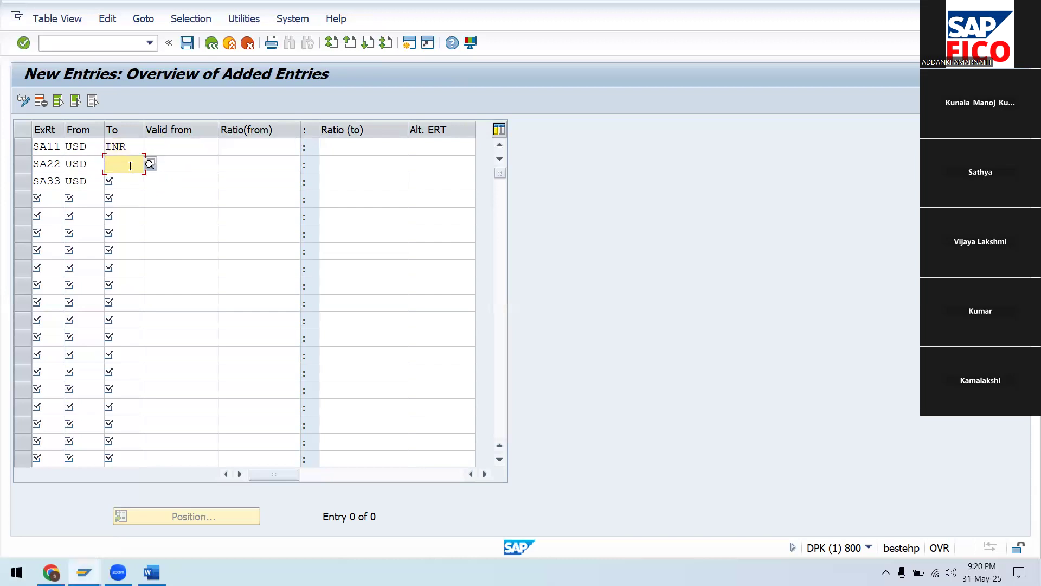
pyautogui.write('INR')
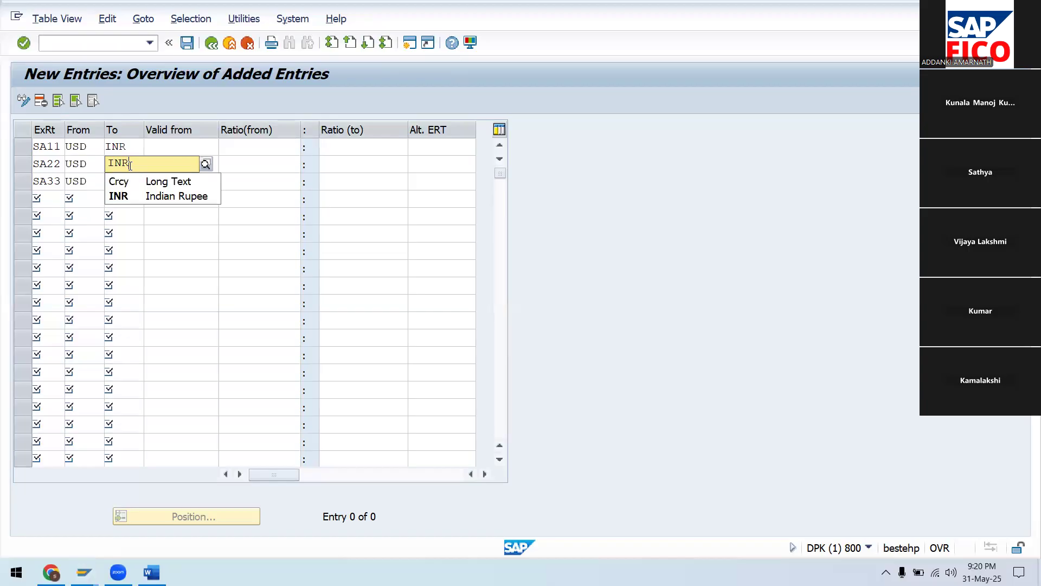
pyautogui.click(140, 195)
pyautogui.click(135, 185)
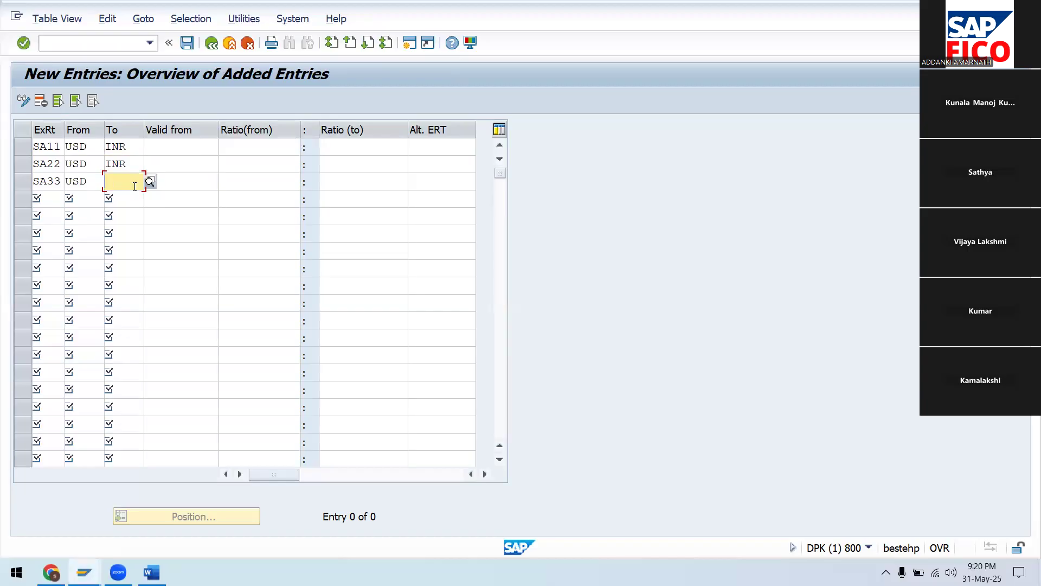
pyautogui.write('INR')
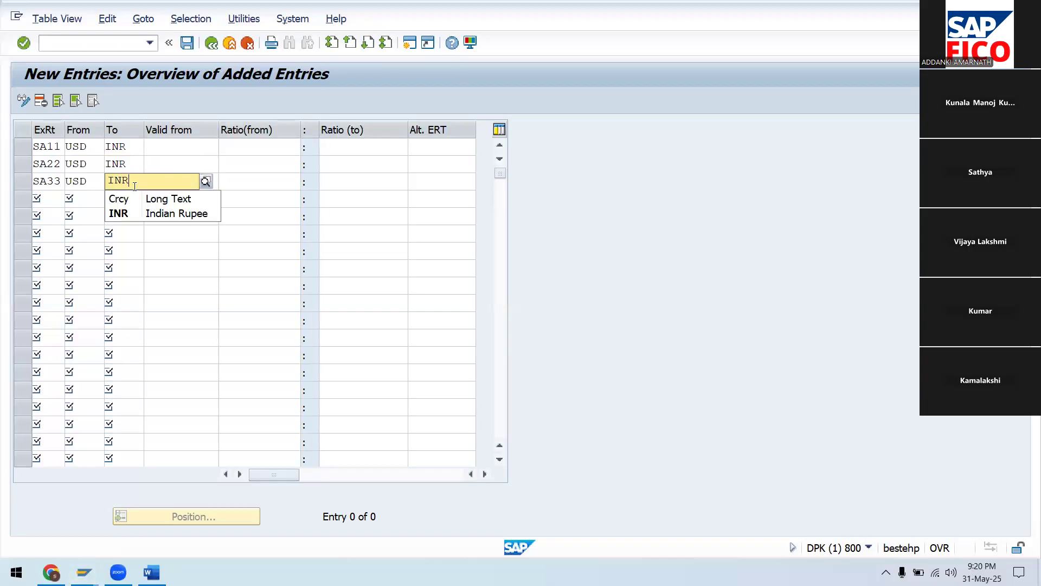
pyautogui.click(139, 211)
# Set the valid-from date to 31.05.2025 for the SA11, SA22 and SA33 rows
pyautogui.click(206, 151)
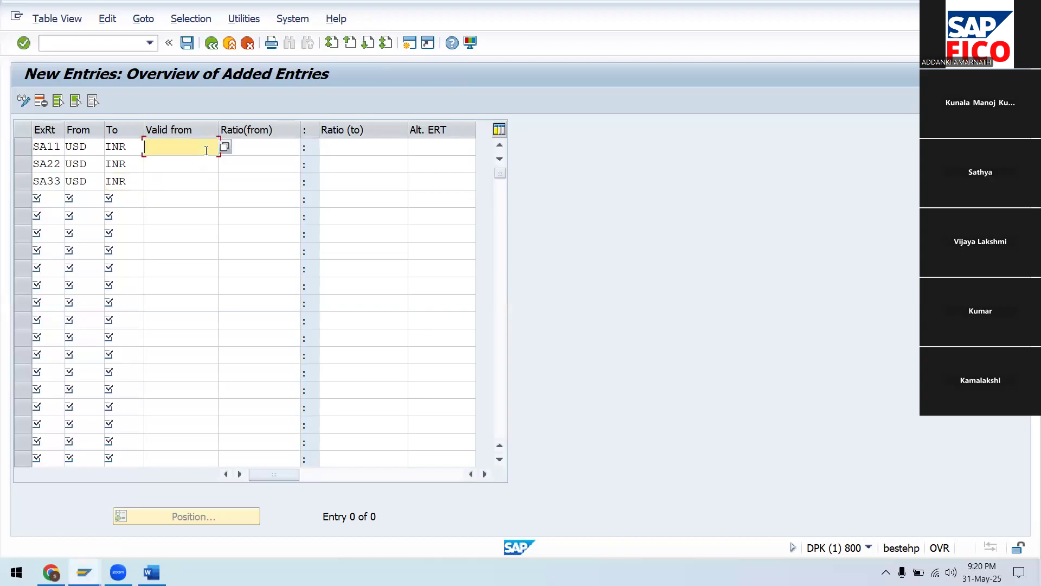
pyautogui.write('31.05.2025')
pyautogui.click(197, 164)
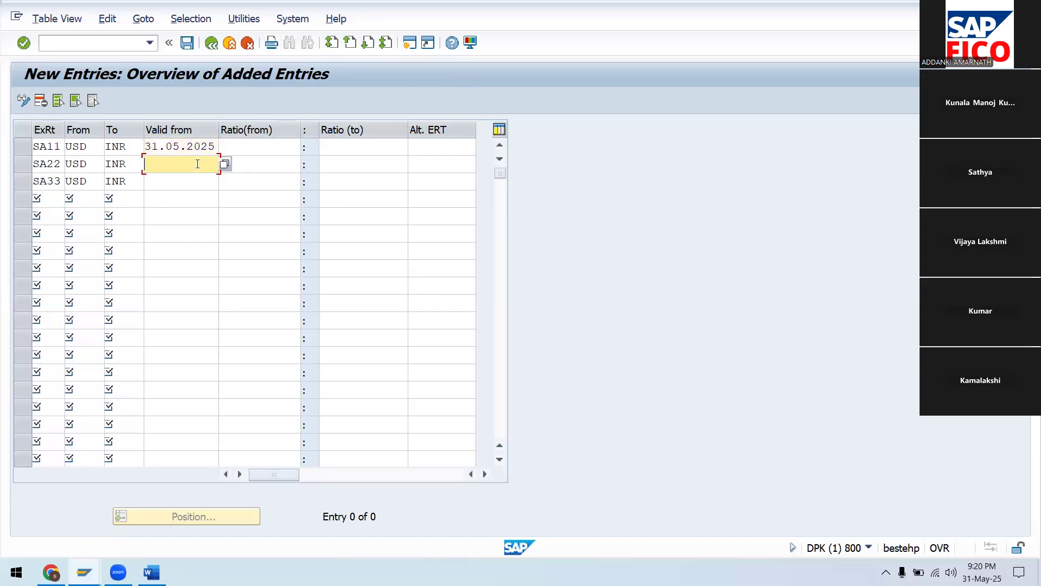
pyautogui.write('31.05.2025')
pyautogui.click(188, 178)
pyautogui.write('31.05.2025')
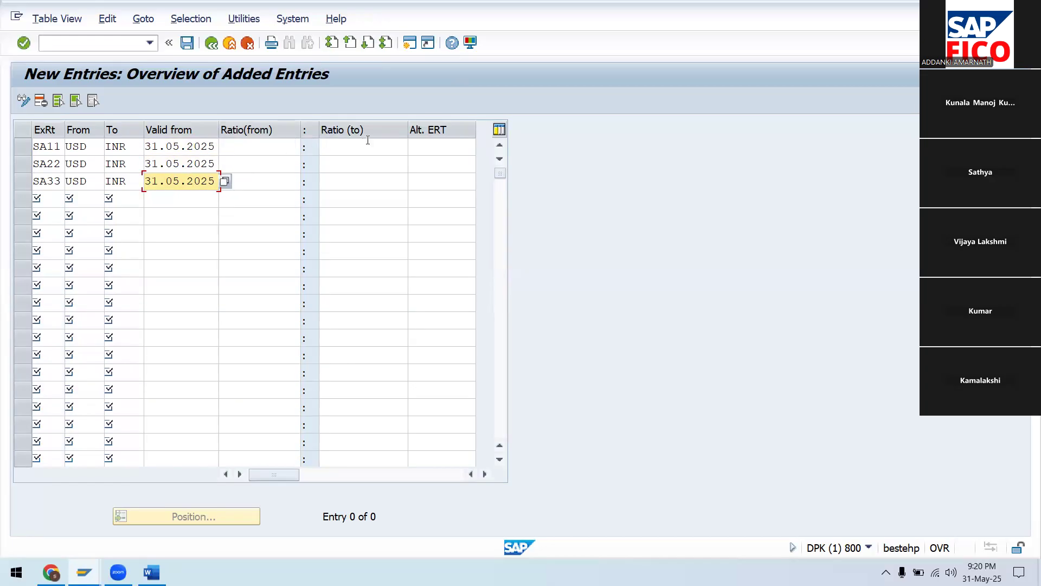
# Set the translation ratio to 1 : 1 for the SA11, SA22 and SA33 rows
pyautogui.click(295, 146)
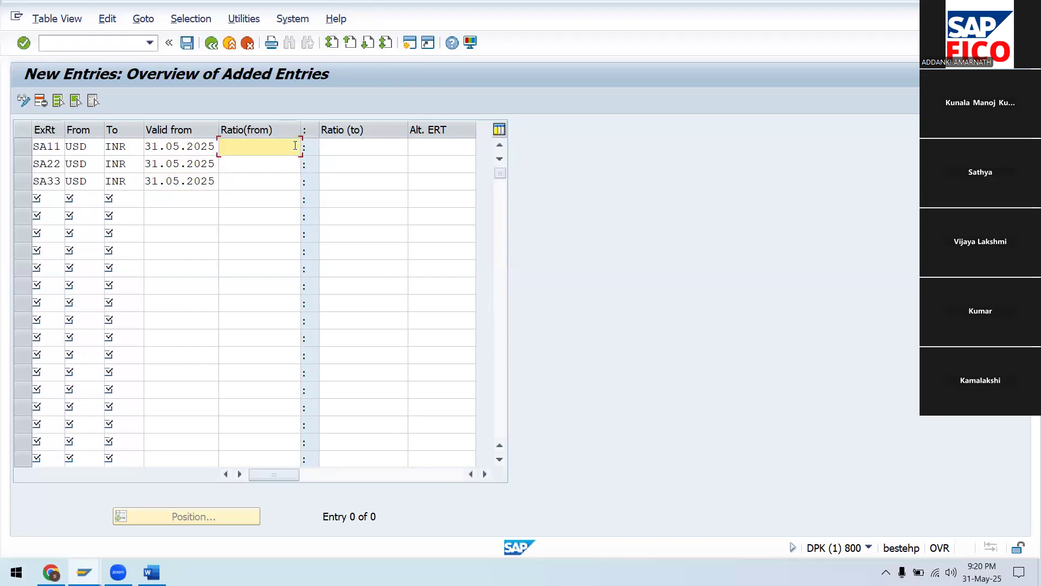
pyautogui.write('1')
pyautogui.click(326, 143)
pyautogui.write('1')
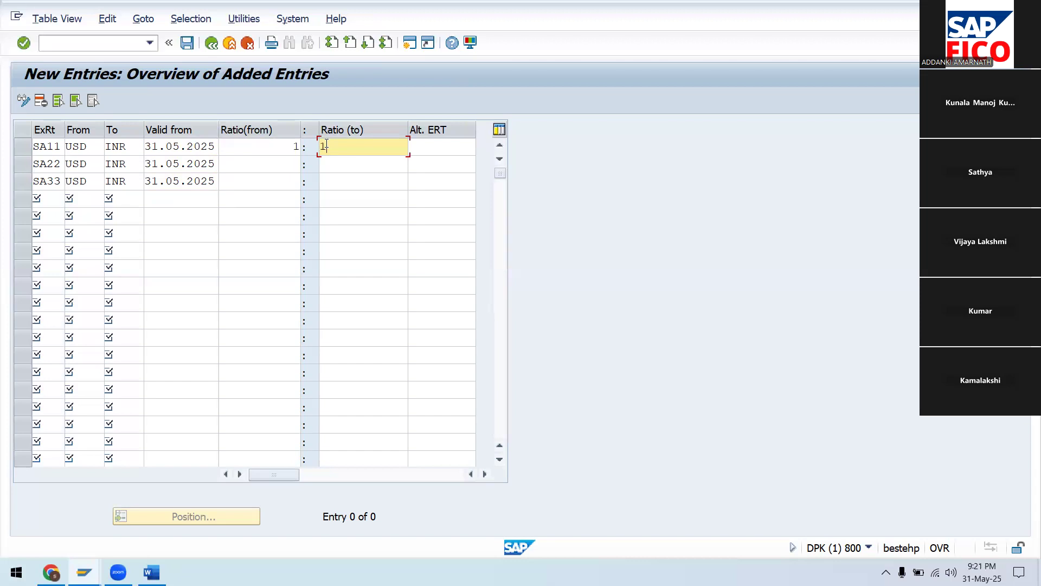
pyautogui.click(288, 163)
pyautogui.write('1')
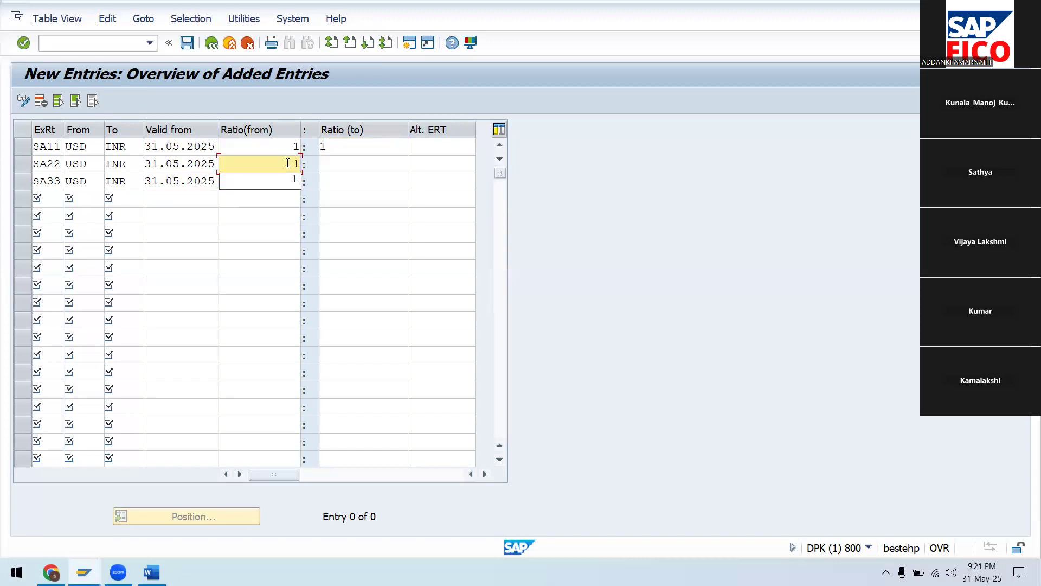
pyautogui.click(331, 159)
pyautogui.write('1')
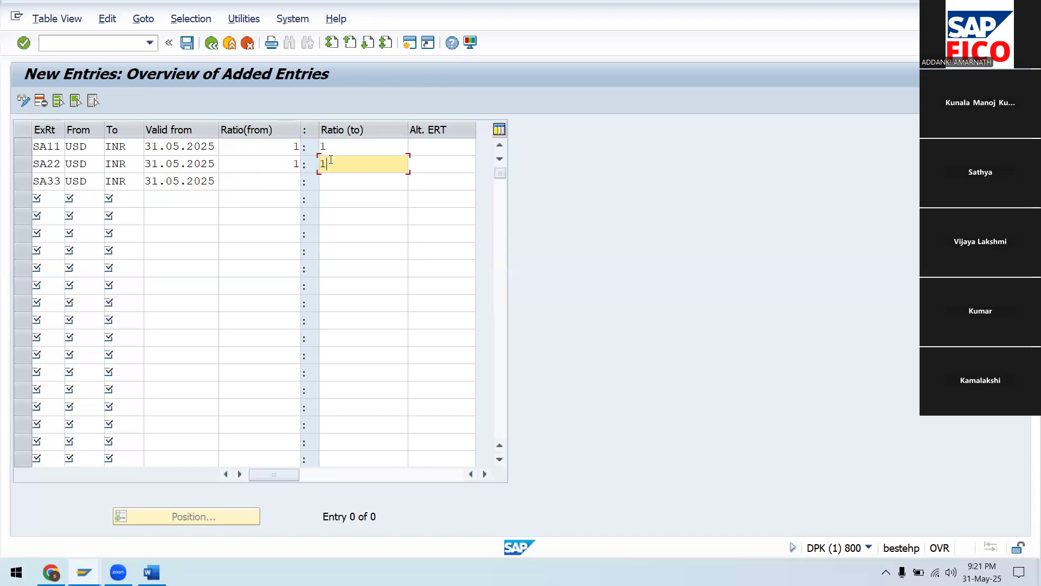
pyautogui.click(311, 177)
pyautogui.write('1')
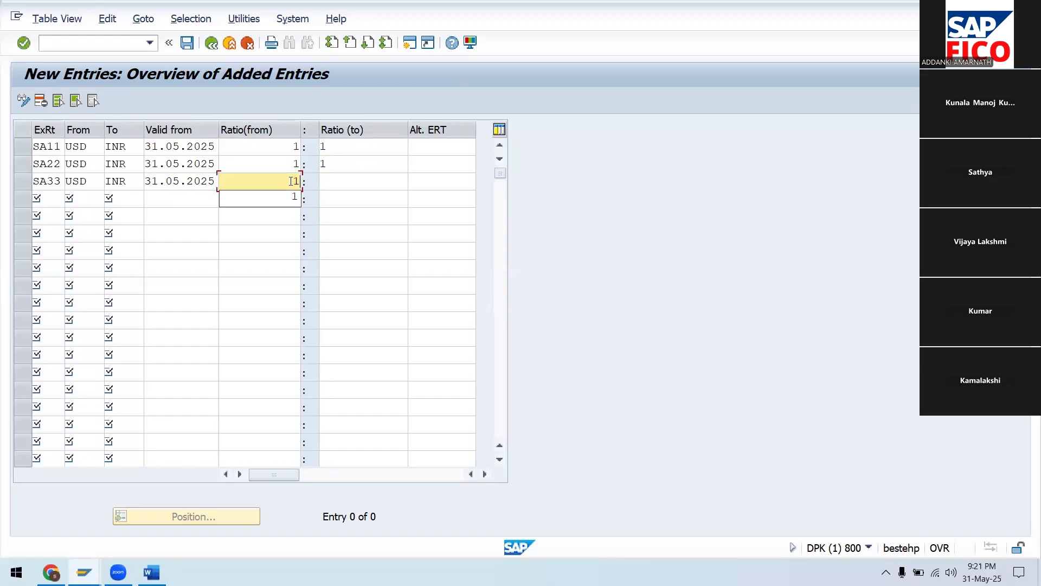
pyautogui.click(338, 175)
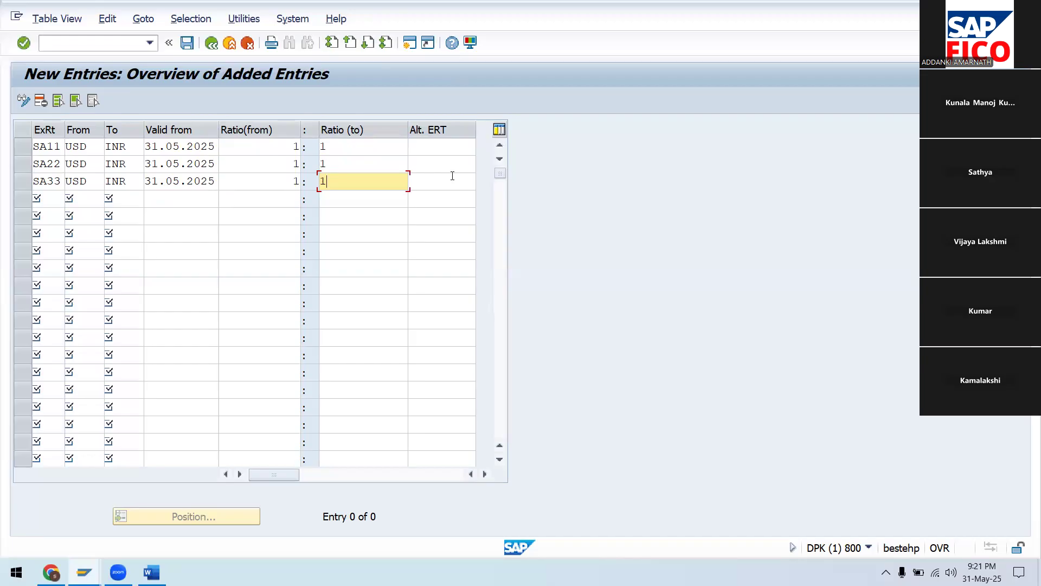
# Validate the translation ratio entries and save them under customizing request DPKK900328
pyautogui.press('Return')
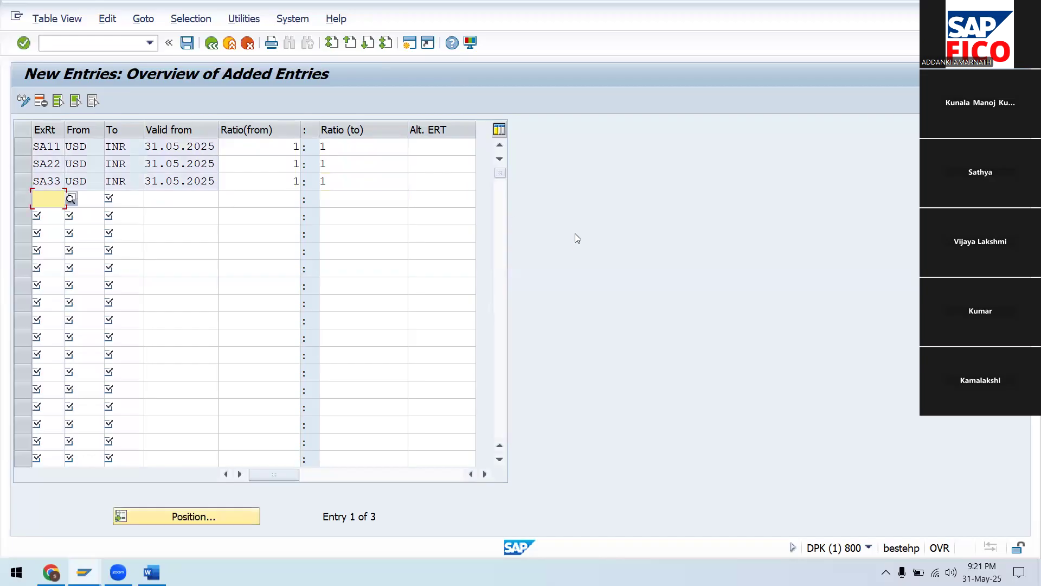
pyautogui.click(185, 44)
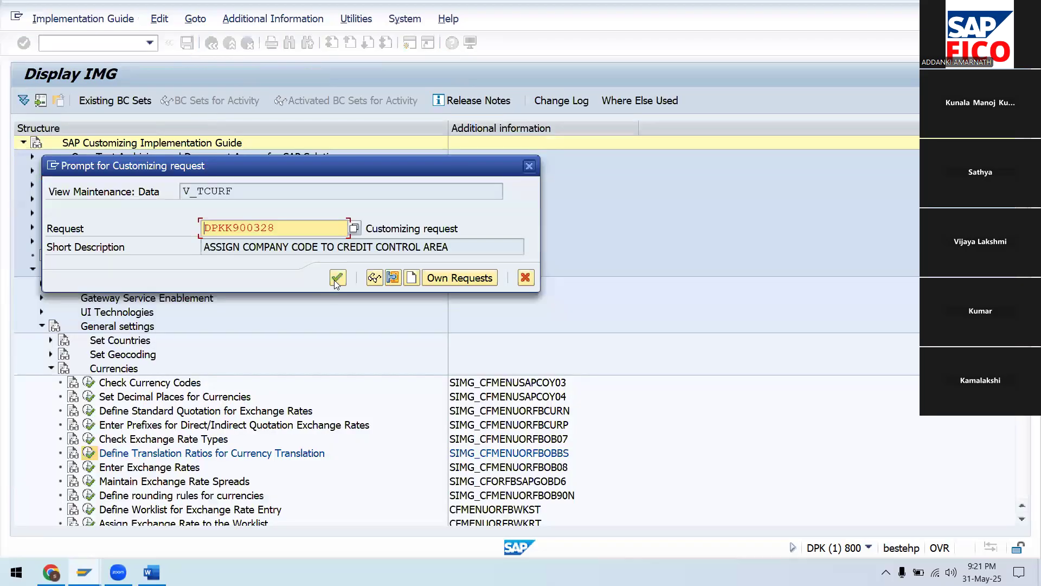
pyautogui.click(336, 279)
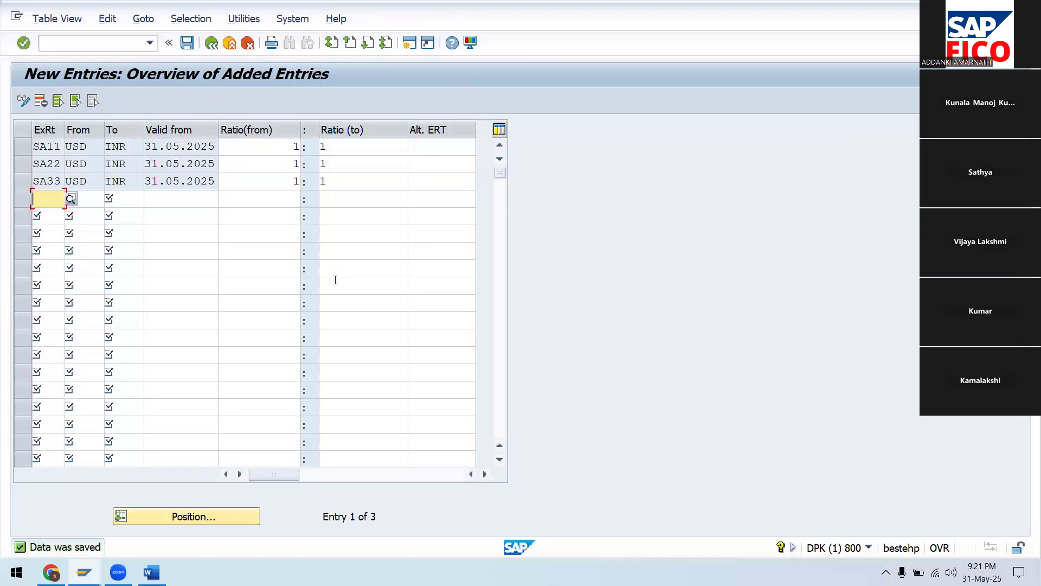
# Switch to the Word notes and highlight item 3, Maintain Exchange Rates, to check its transaction code
pyautogui.click(151, 571)
pyautogui.click(598, 350)
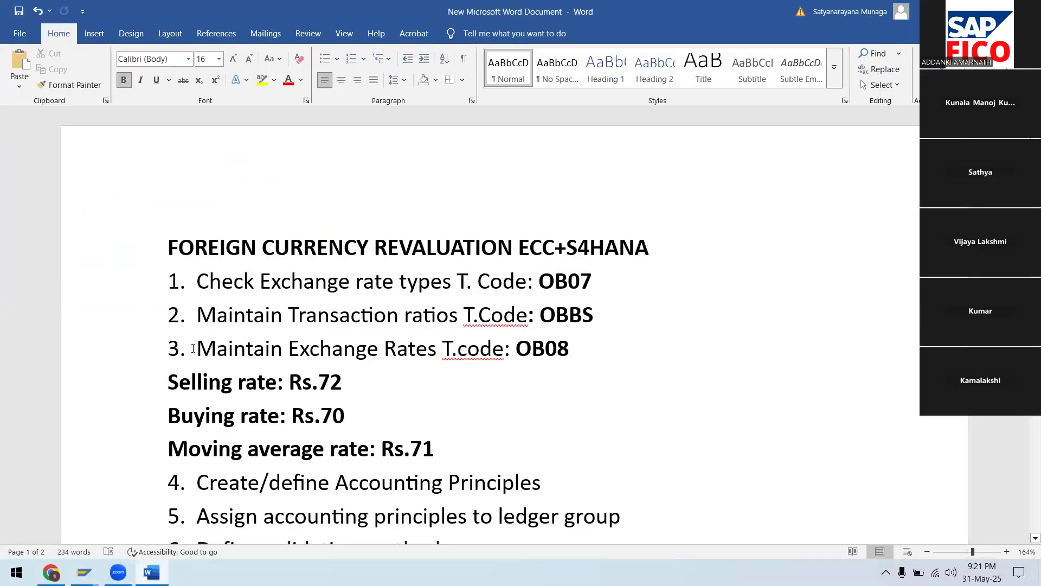
pyautogui.moveTo(193, 349); pyautogui.dragTo(599, 353)
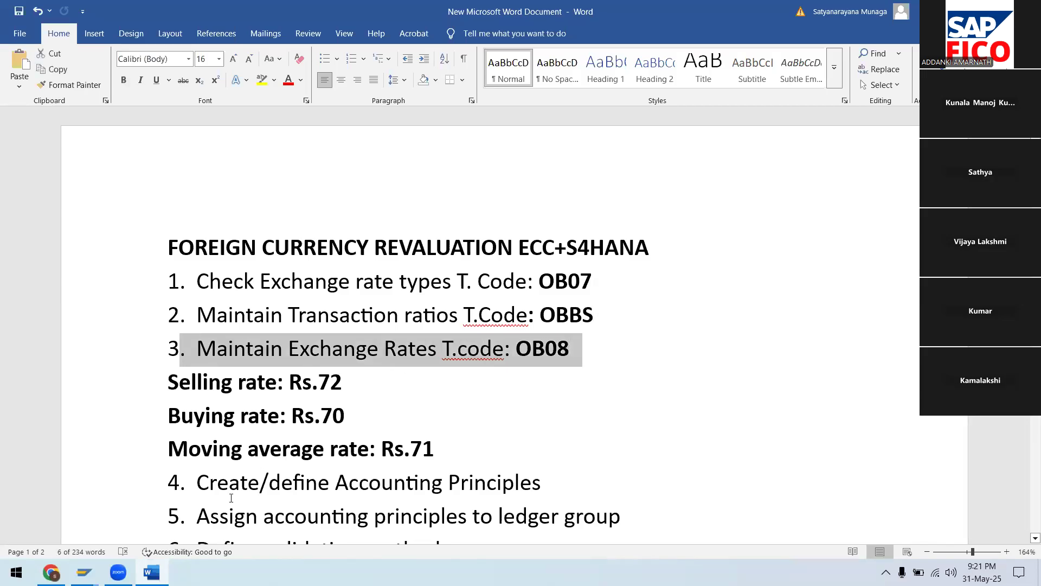
# Switch back to SAP, return to the implementation guide and start new entries in the Enter Exchange Rates activity
pyautogui.moveTo(84, 572)
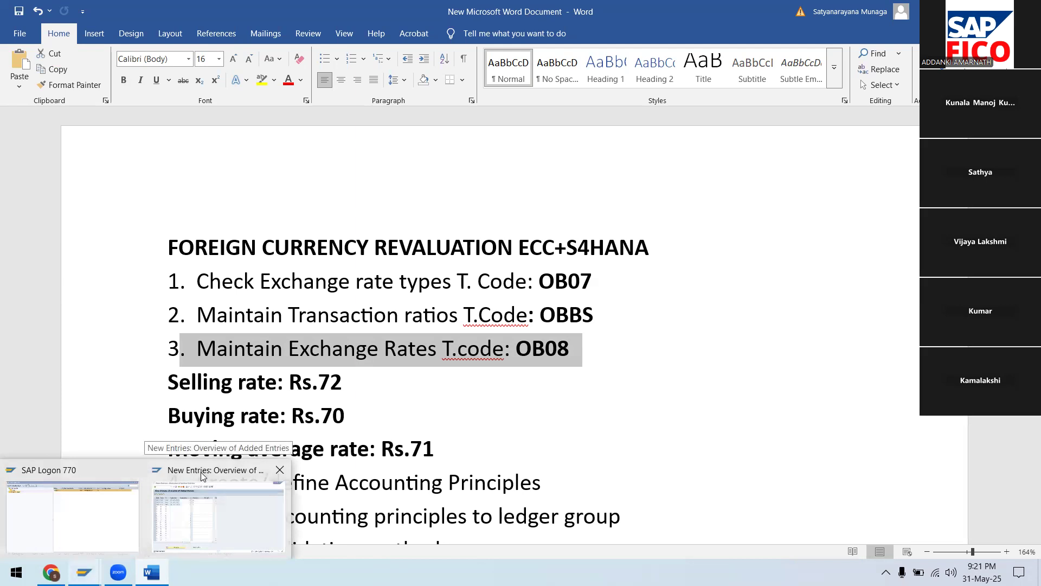
pyautogui.click(202, 473)
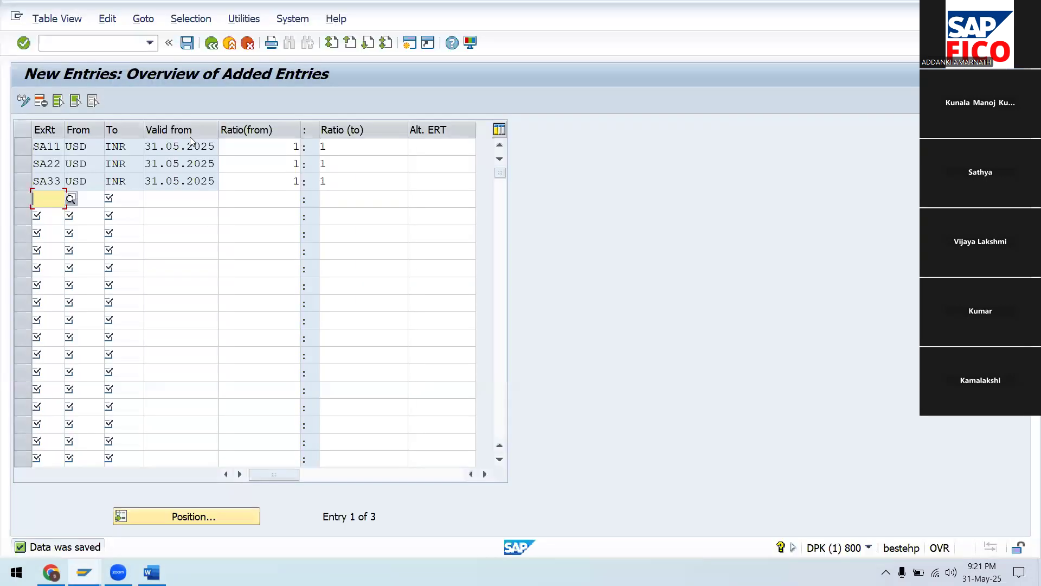
pyautogui.click(211, 43)
pyautogui.click(212, 43)
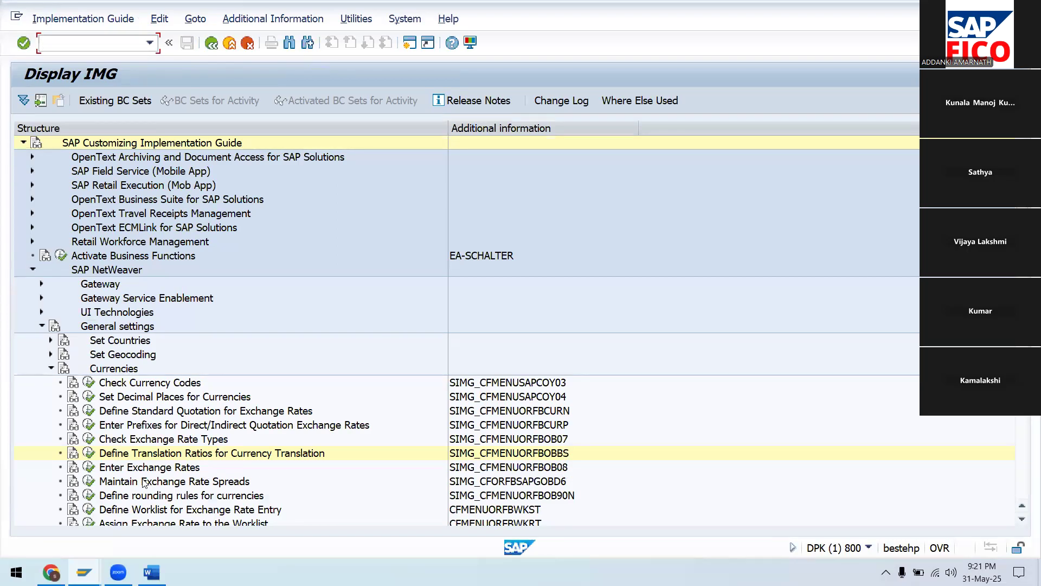
pyautogui.click(88, 467)
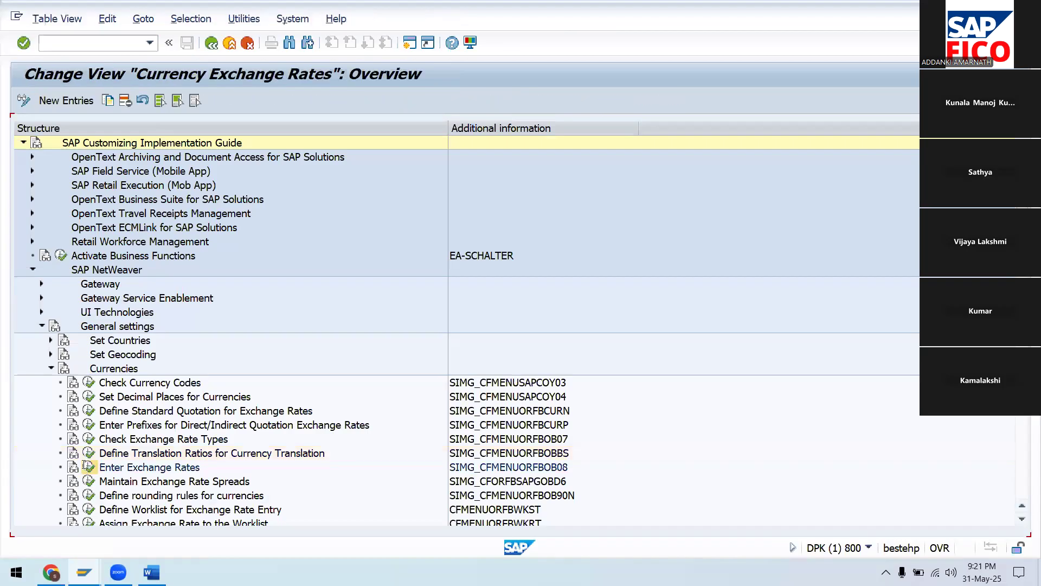
pyautogui.click(84, 105)
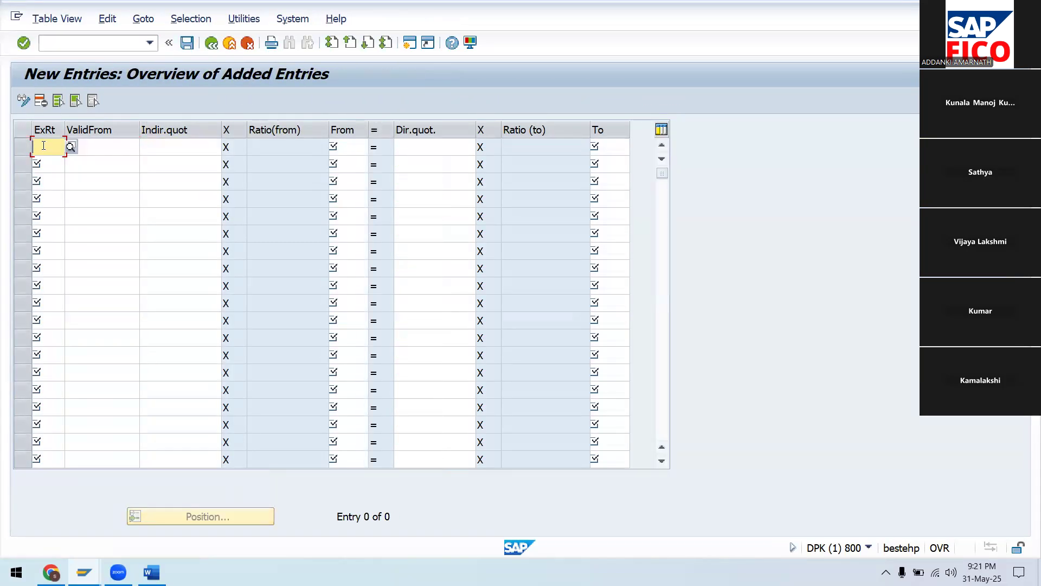
# Enter exchange rate types SA11, SA22 and SA33 in the first three rows of the new exchange rates table
pyautogui.write('SA11')
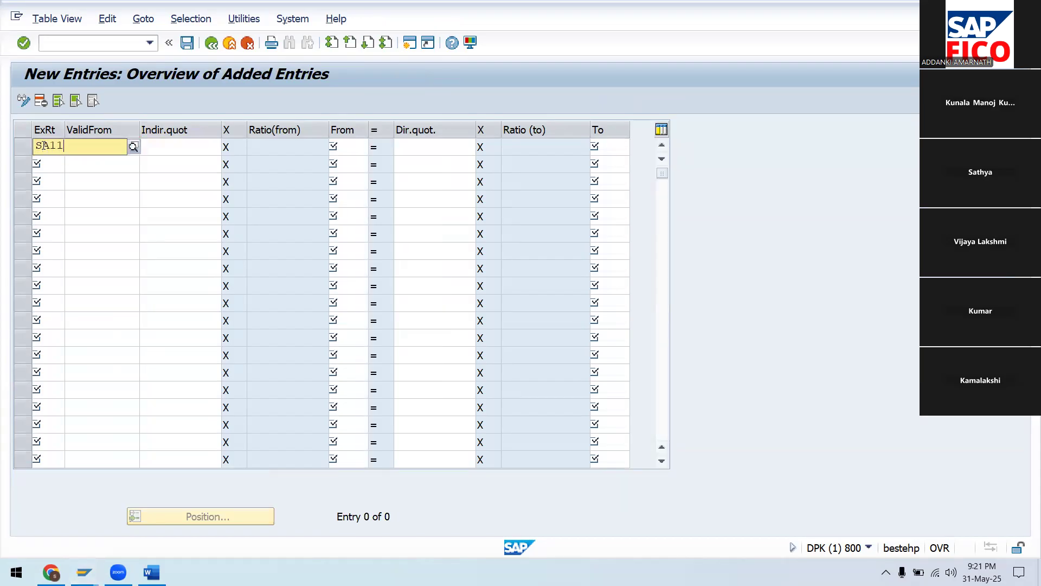
pyautogui.click(63, 179)
pyautogui.click(59, 161)
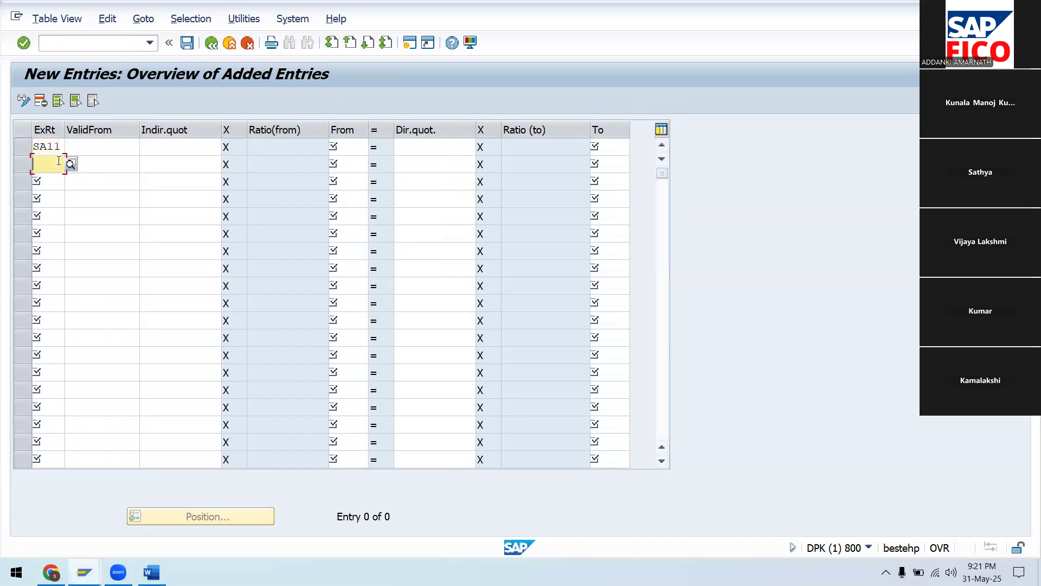
pyautogui.write('SA22')
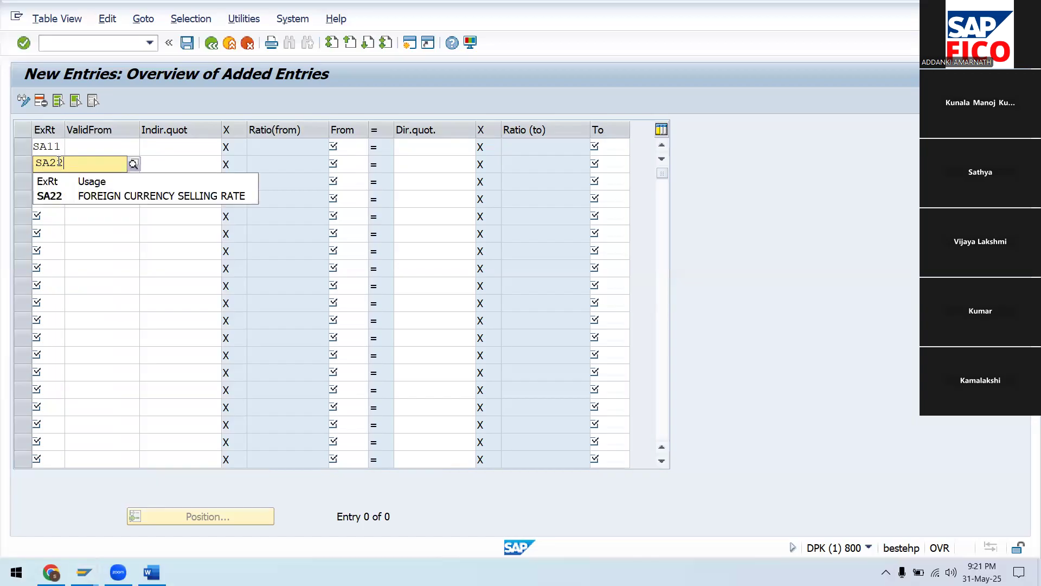
pyautogui.click(76, 197)
pyautogui.click(70, 181)
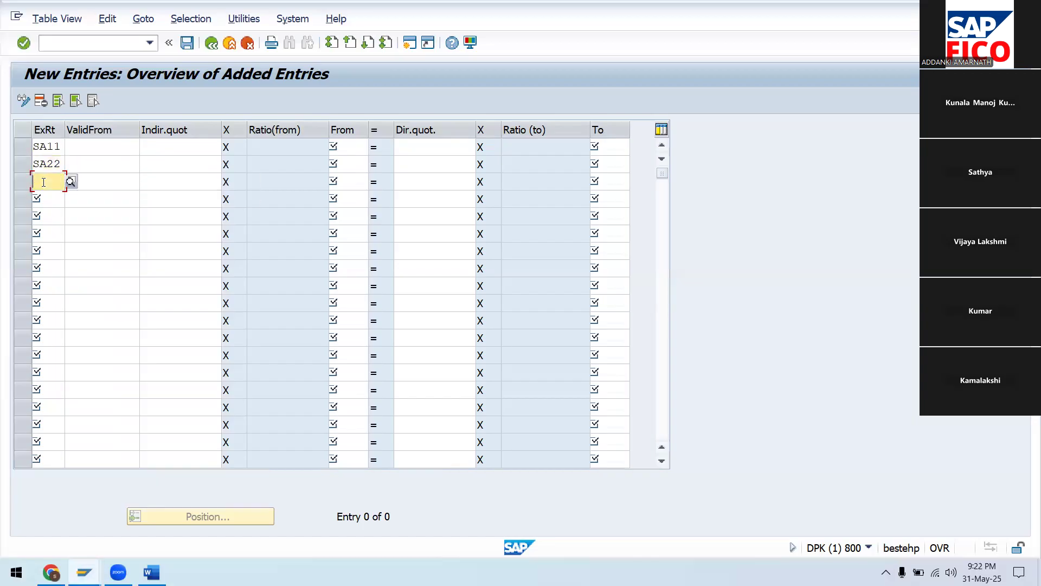
pyautogui.write('SA33')
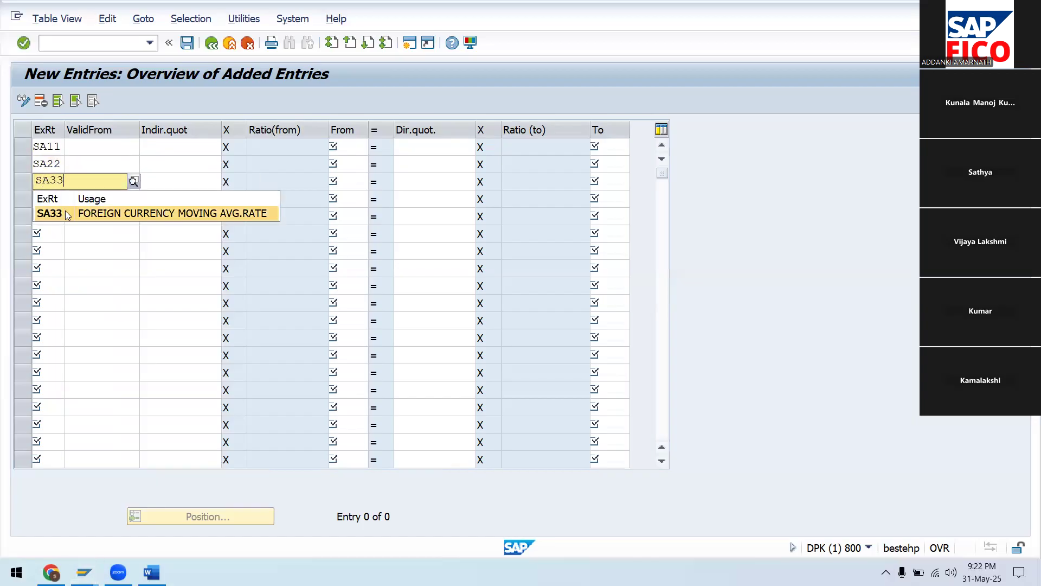
pyautogui.click(67, 213)
# Set the valid-from date of the SA11, SA22 and SA33 exchange rates to 31.05.2025
pyautogui.click(114, 153)
pyautogui.write('31.05.2025')
pyautogui.click(113, 163)
pyautogui.write('31.05.2025')
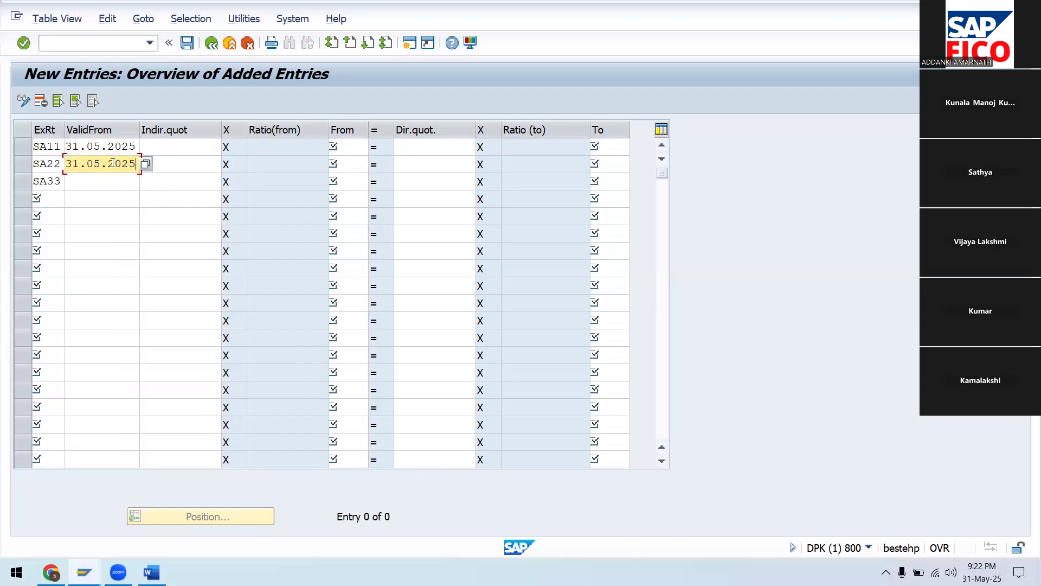
pyautogui.click(107, 179)
pyautogui.write('31.05.2025')
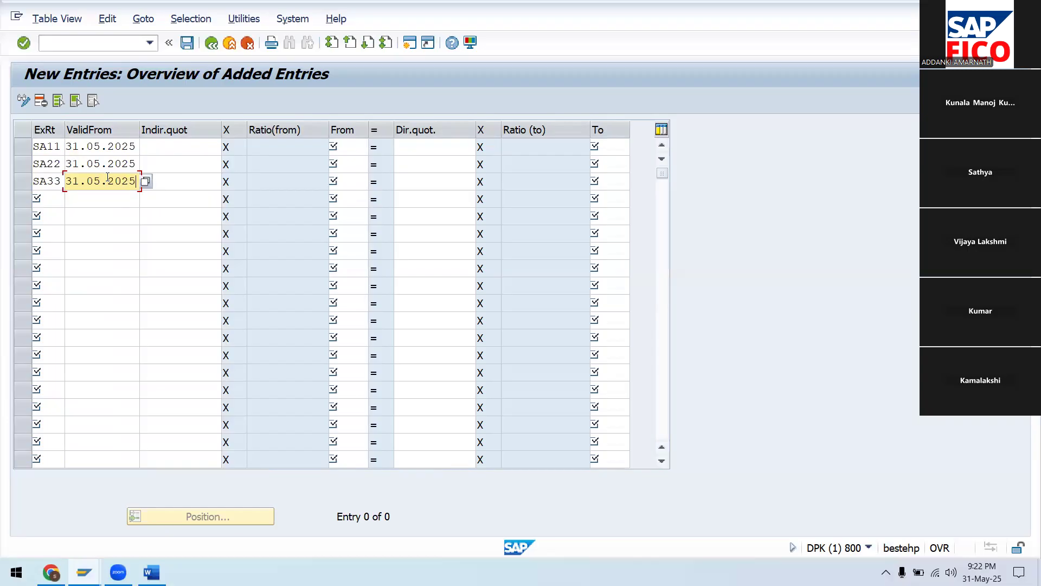
# Set the from currency of the SA11, SA22 and SA33 exchange rates to USD
pyautogui.click(347, 145)
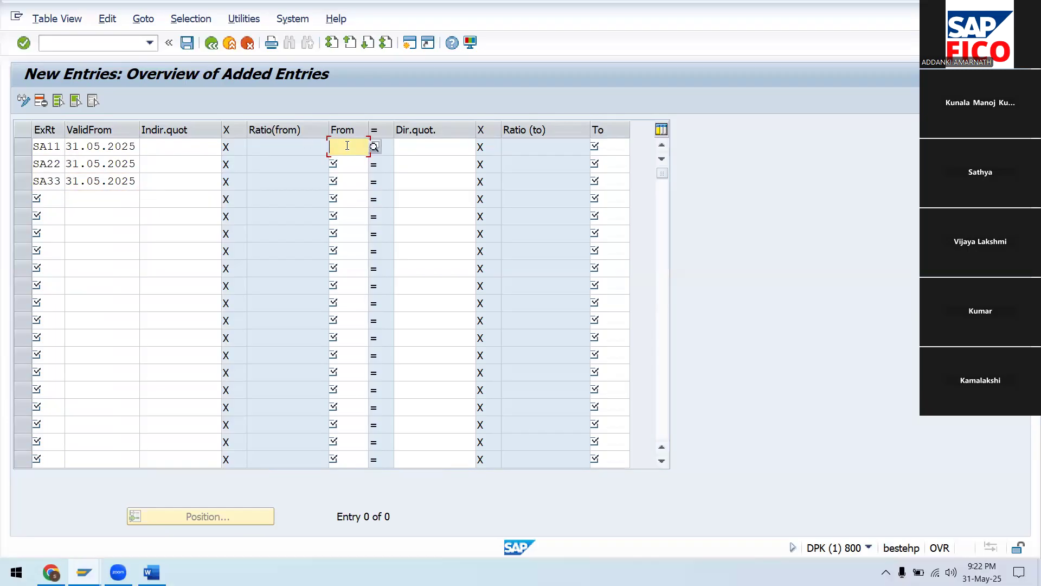
pyautogui.write('USD')
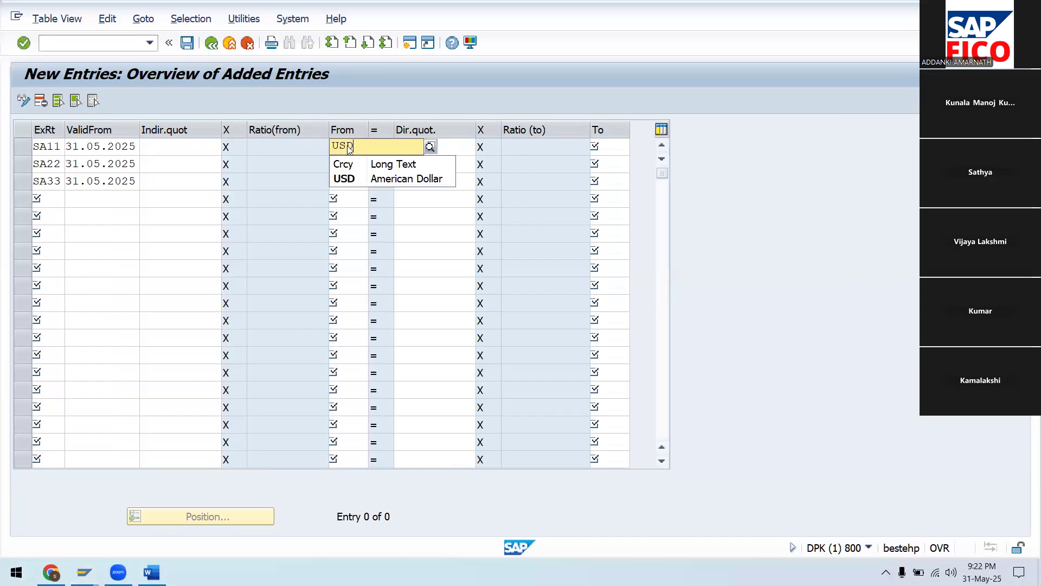
pyautogui.click(349, 165)
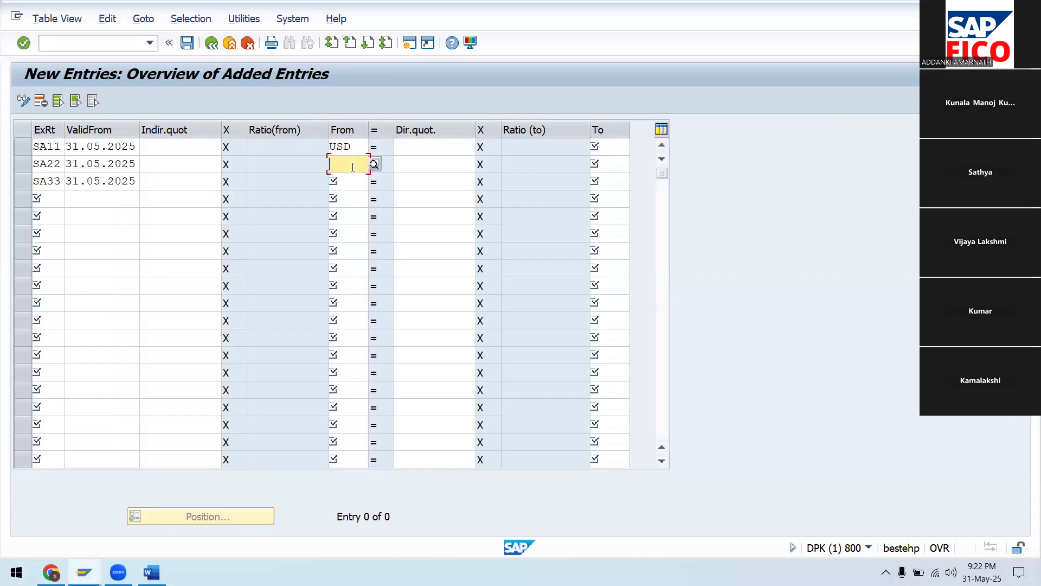
pyautogui.write('USD')
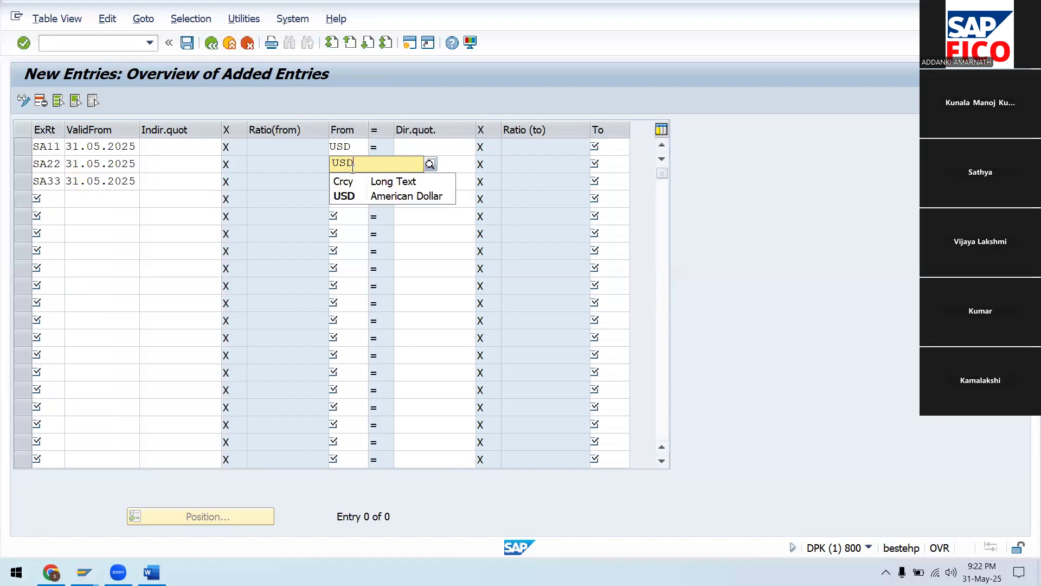
pyautogui.click(355, 197)
pyautogui.click(355, 180)
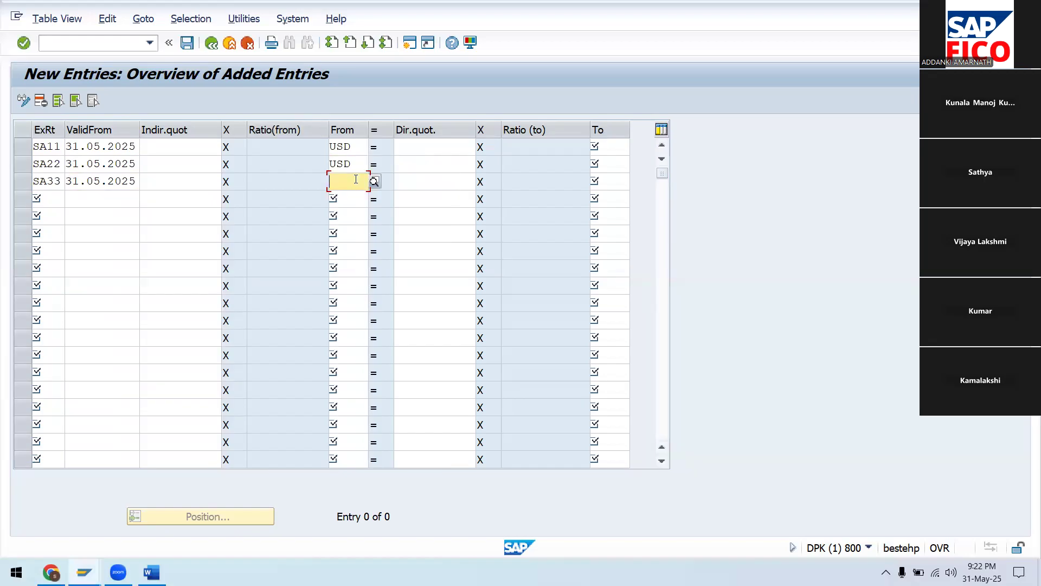
pyautogui.write('USD')
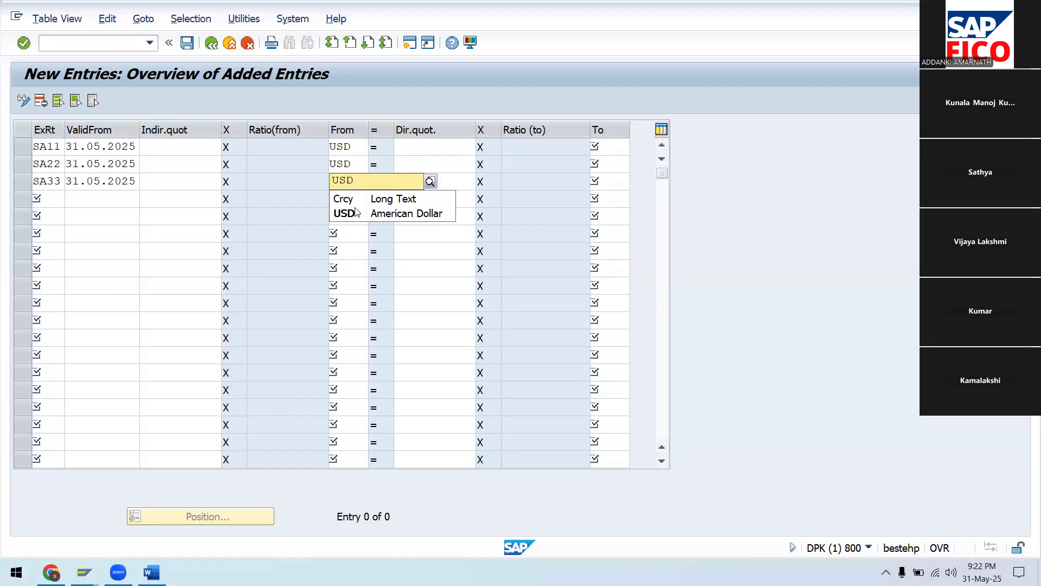
pyautogui.click(357, 212)
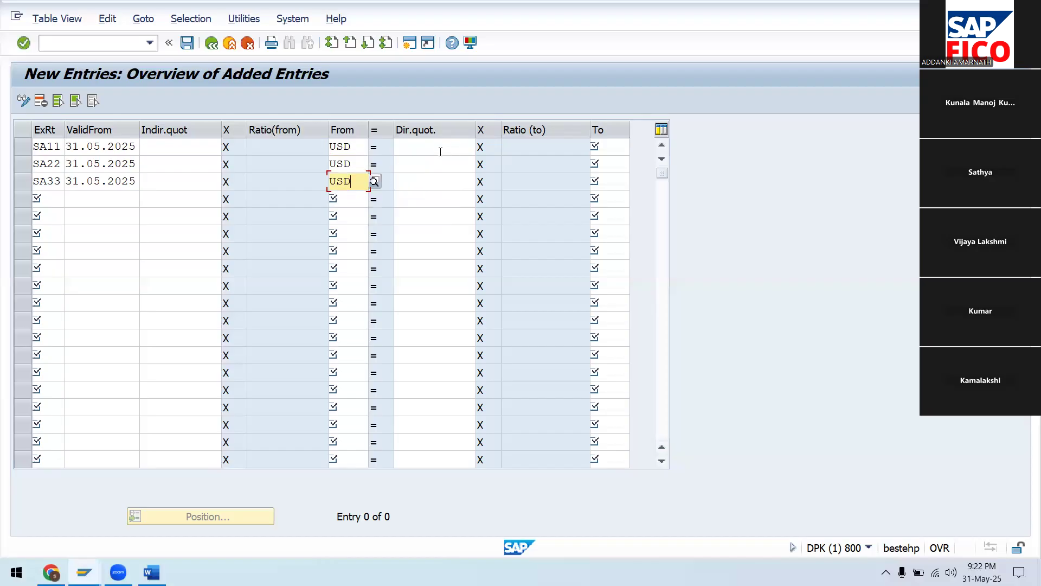
# Enter direct quotations of 80 for SA11, 82 for SA22 and 84 for SA33
pyautogui.click(439, 148)
pyautogui.write('80')
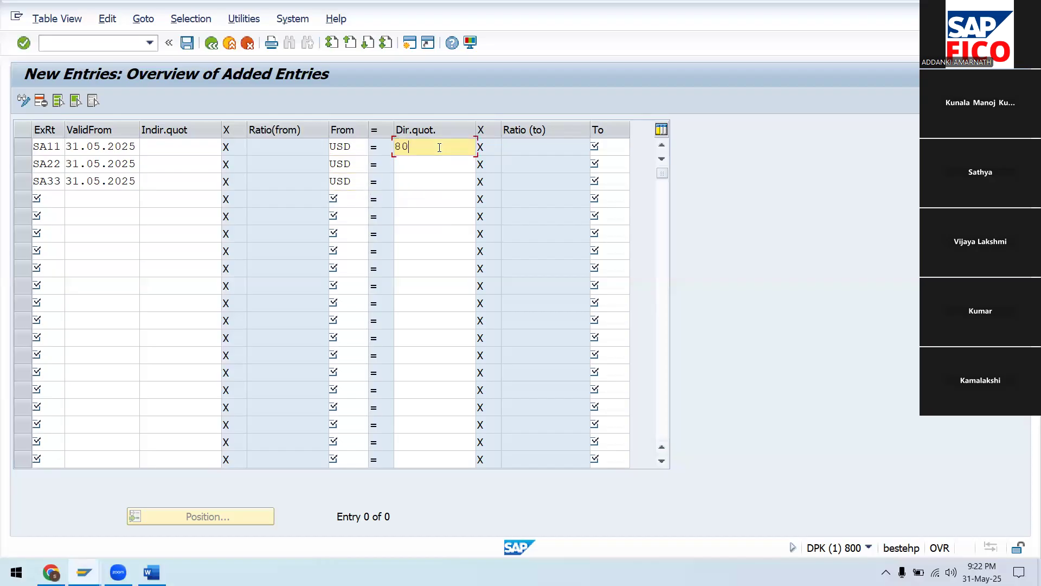
pyautogui.click(421, 162)
pyautogui.write('82')
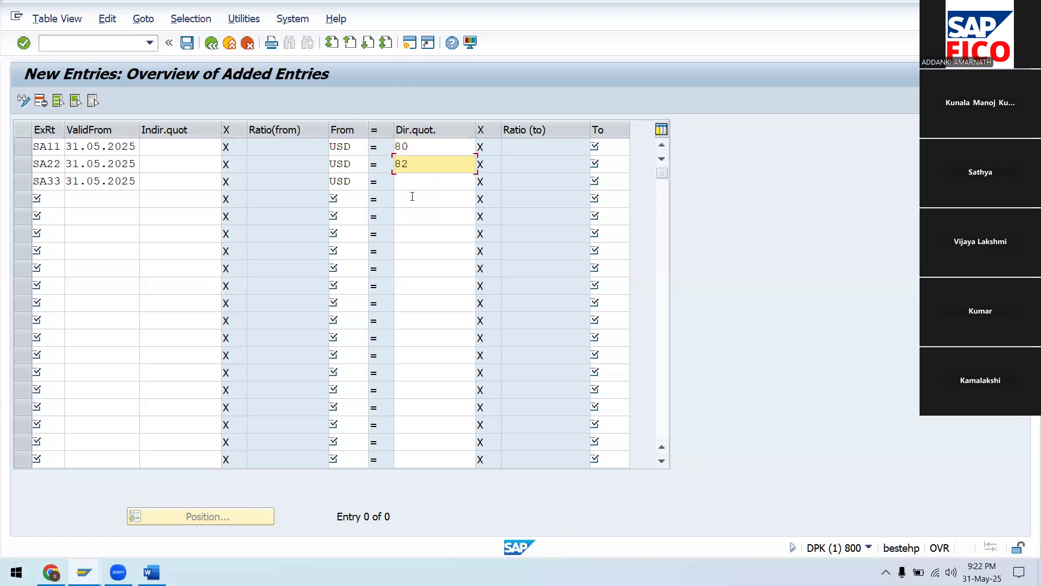
pyautogui.click(411, 186)
pyautogui.write('84')
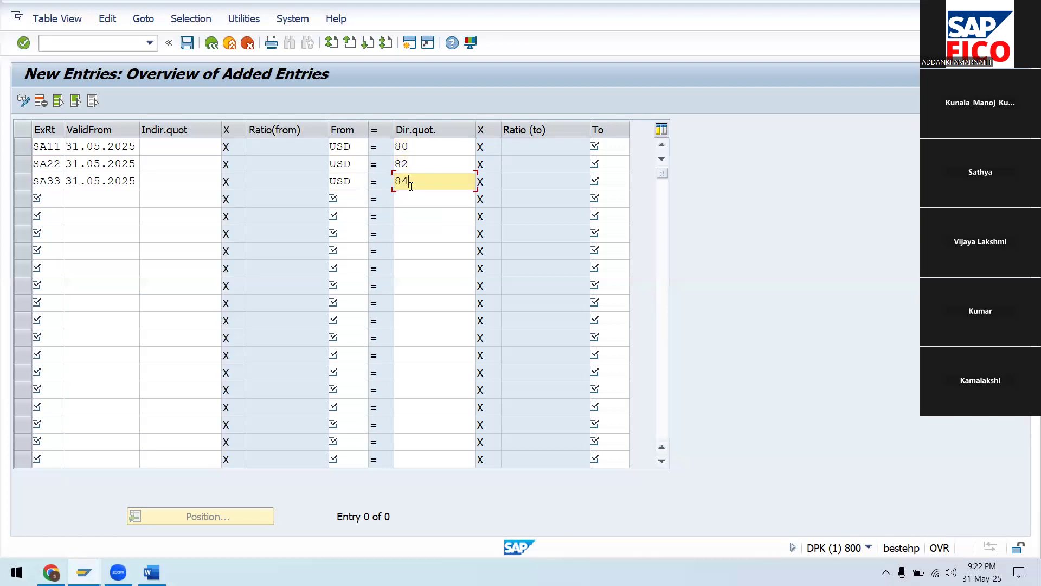
# Set the to currency of the SA11, SA22 and SA33 exchange rates to INR
pyautogui.click(610, 149)
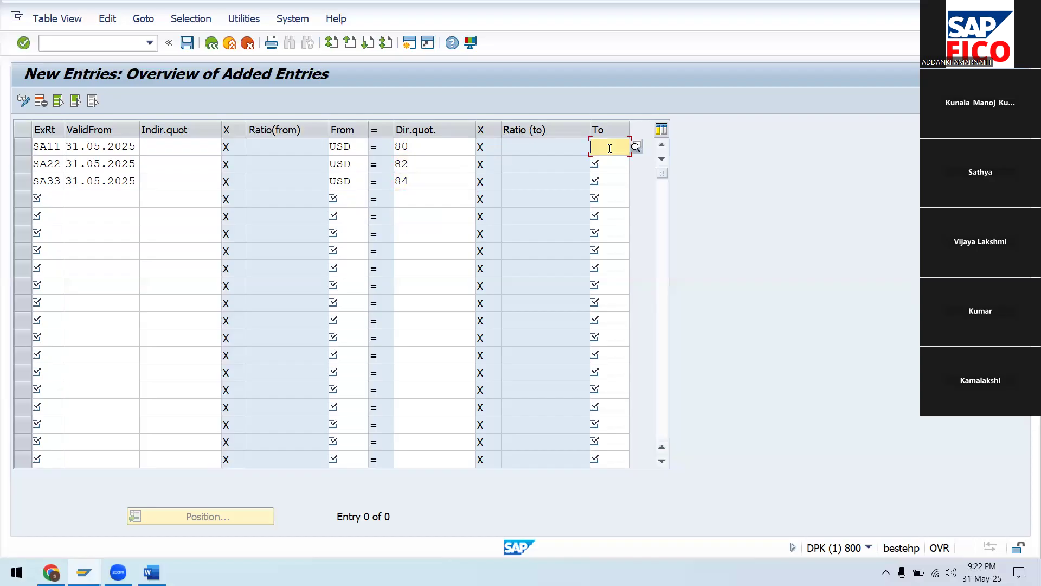
pyautogui.write('INR')
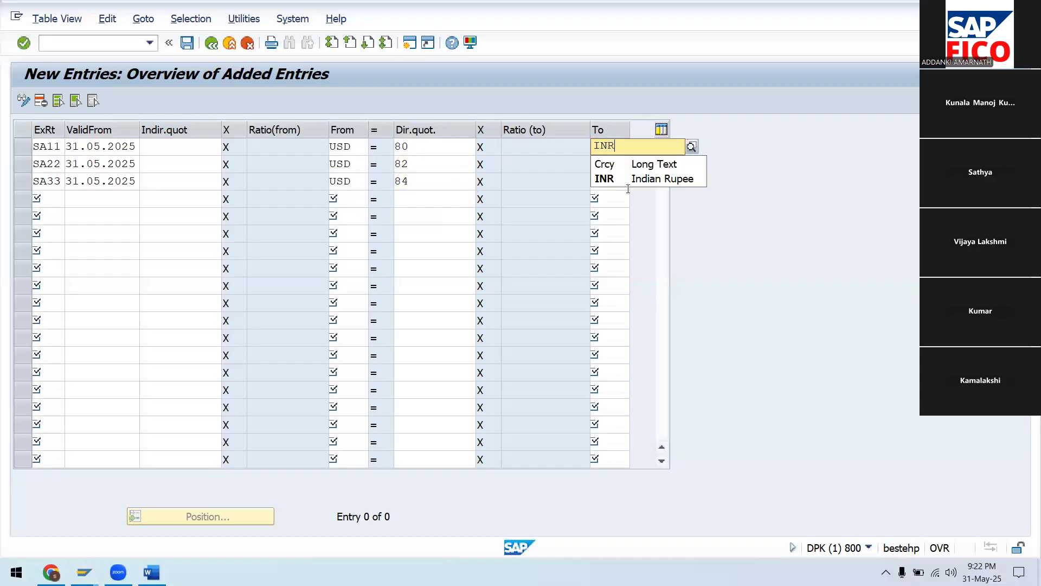
pyautogui.click(608, 166)
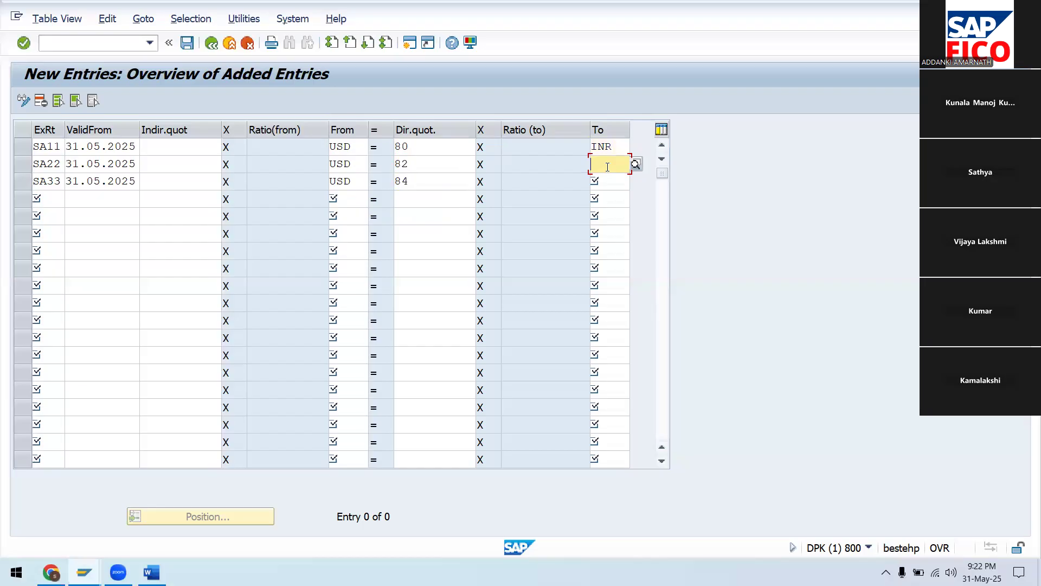
pyautogui.write('INR')
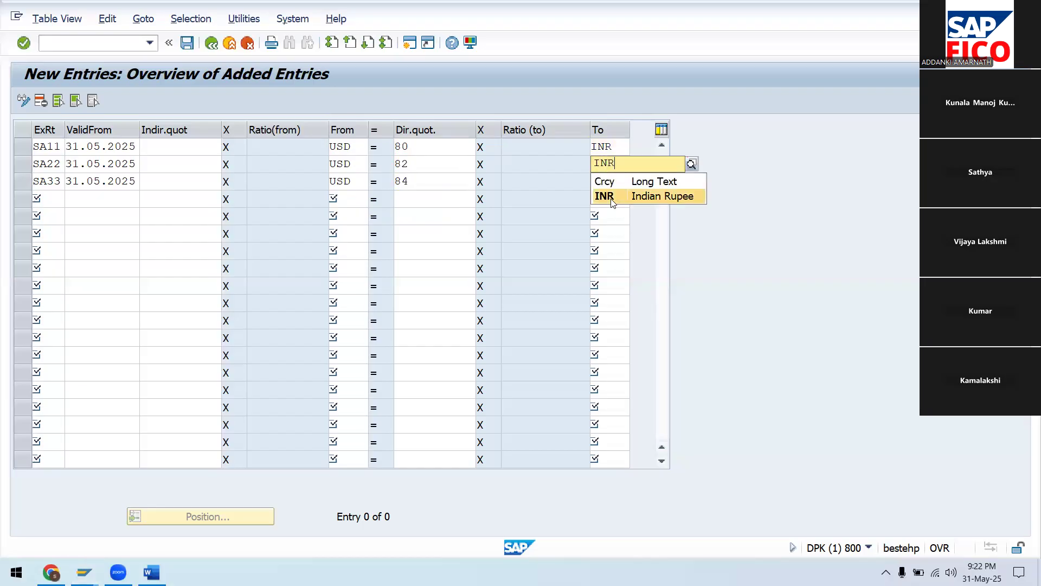
pyautogui.click(611, 198)
pyautogui.click(611, 185)
pyautogui.write('INR')
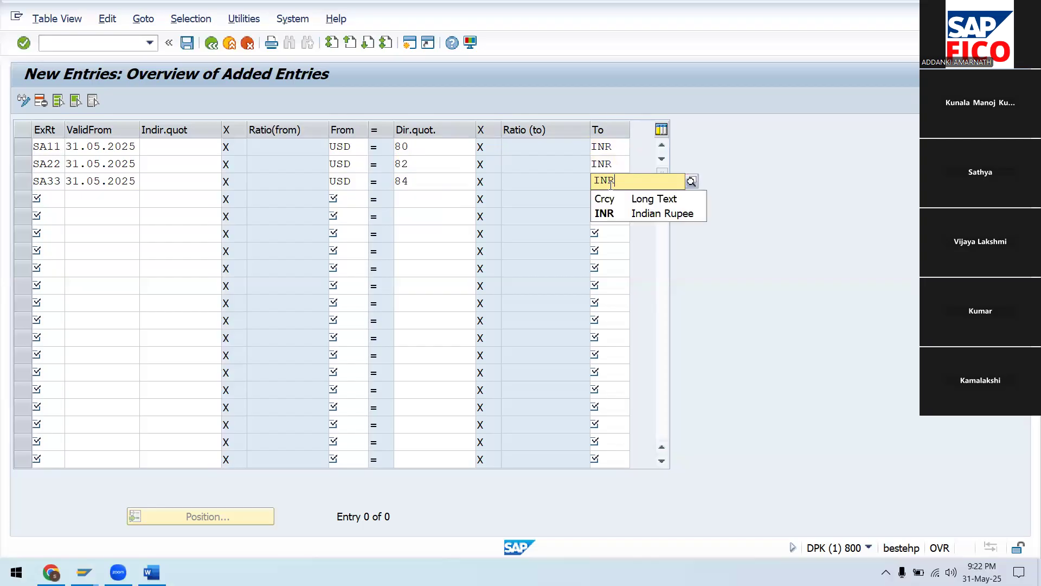
pyautogui.click(613, 213)
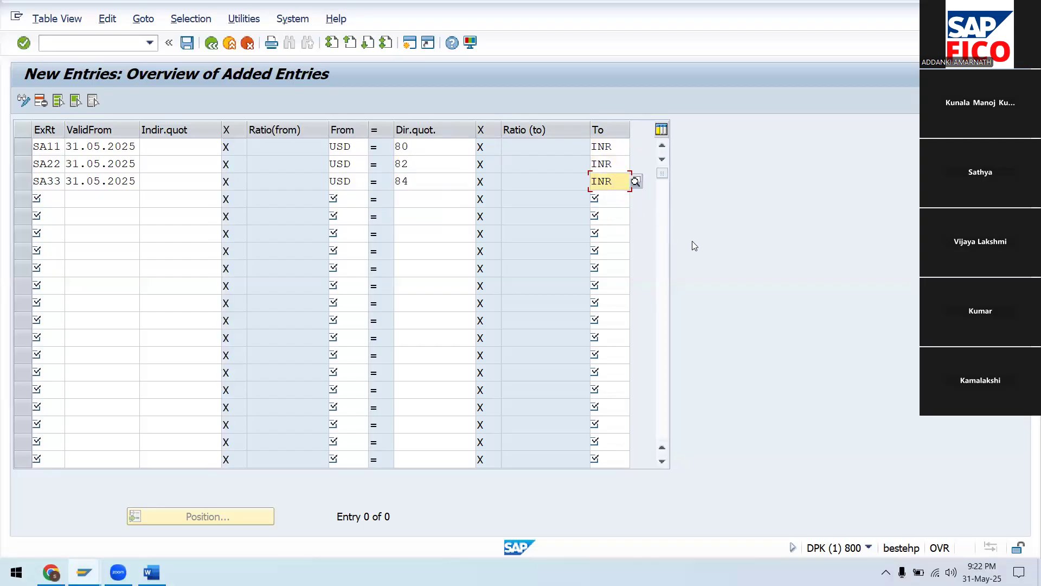
# Validate and save the three new USD to INR exchange rate entries
pyautogui.press('Return')
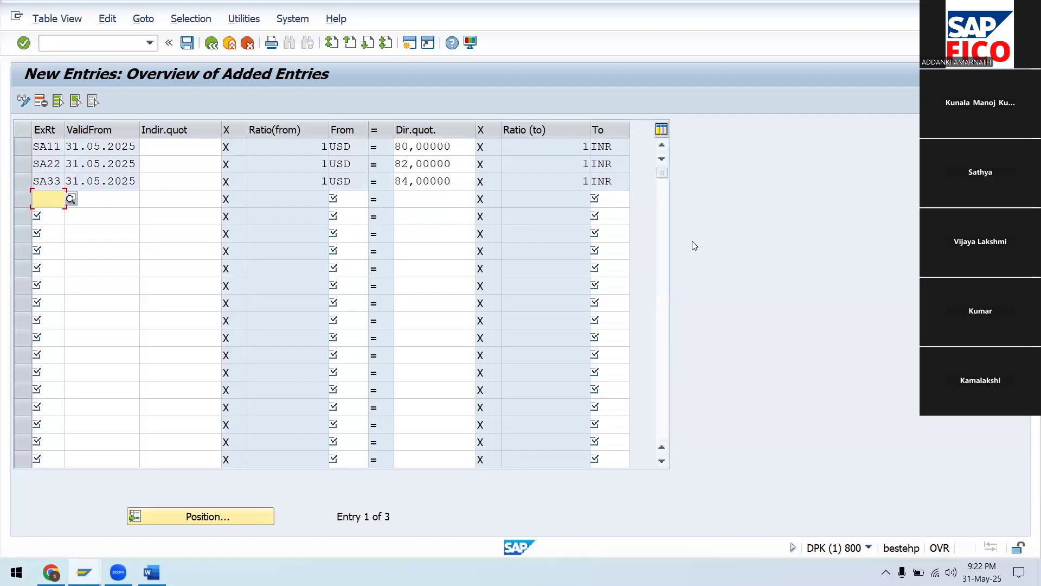
pyautogui.click(187, 44)
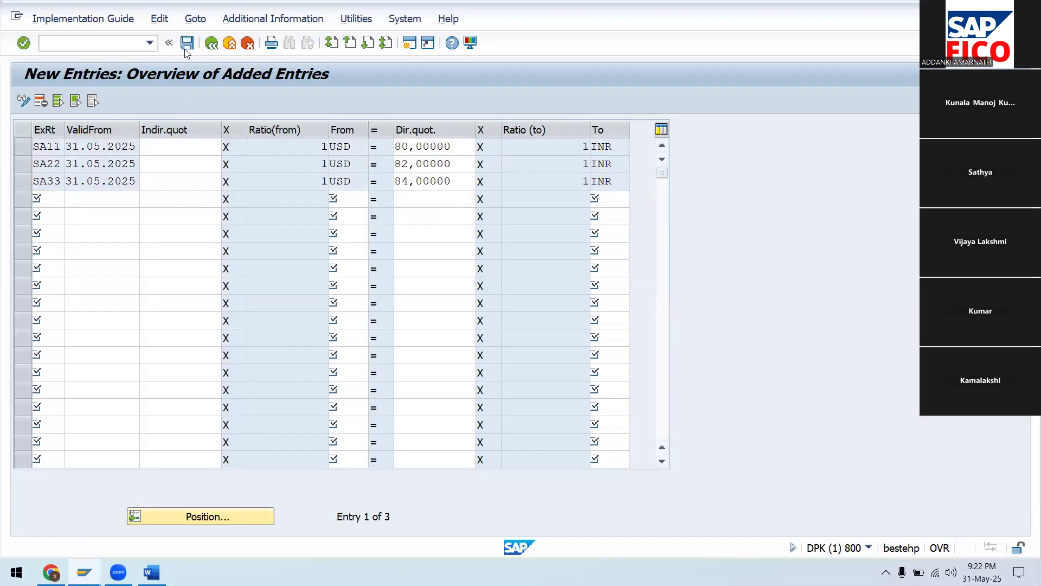
pyautogui.click(337, 279)
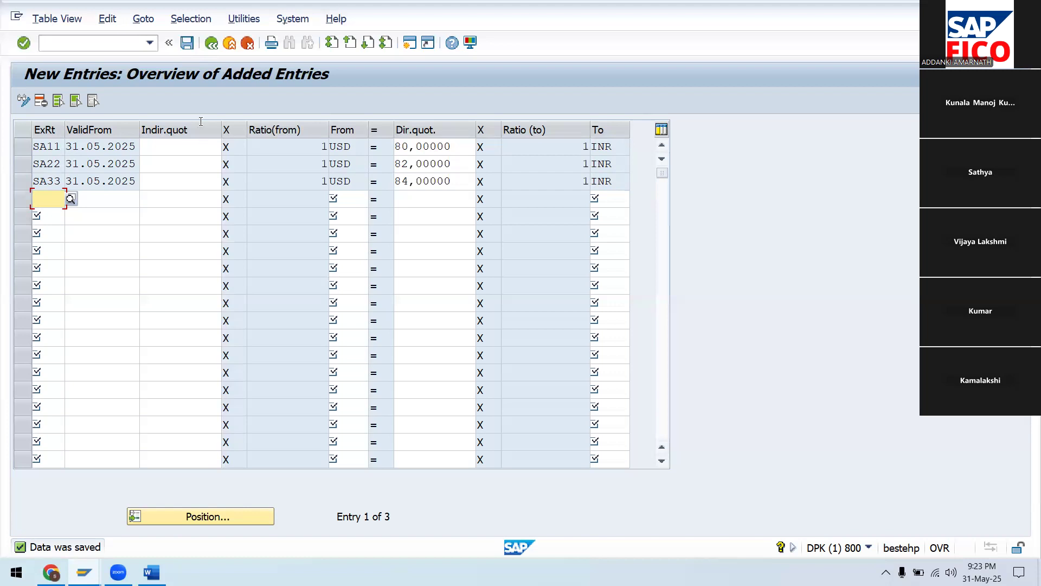
# Switch to the Word notes and highlight the fourth item, "Create/define Accounting Principles"
pyautogui.moveTo(151, 572)
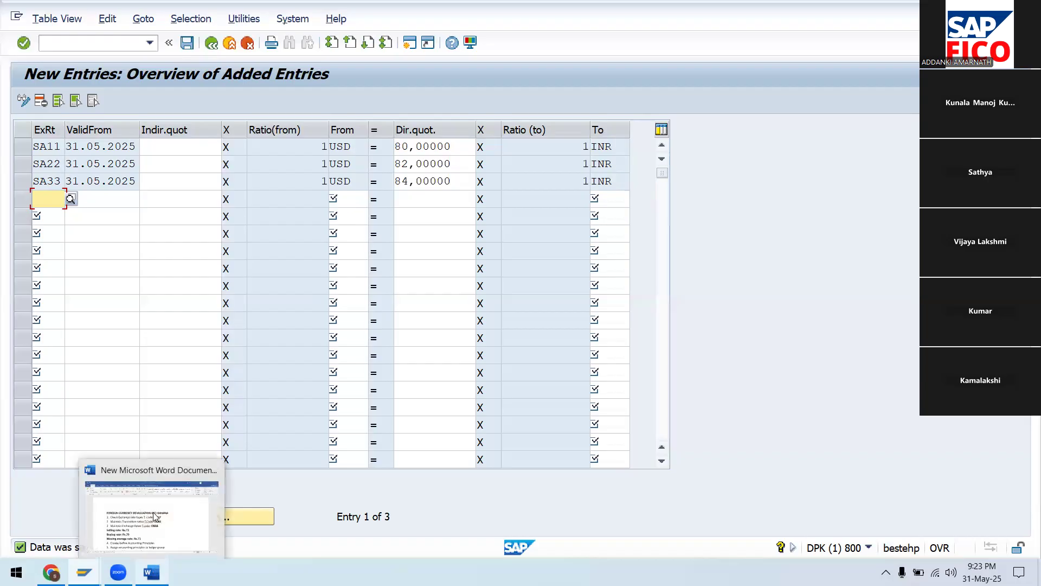
pyautogui.click(157, 475)
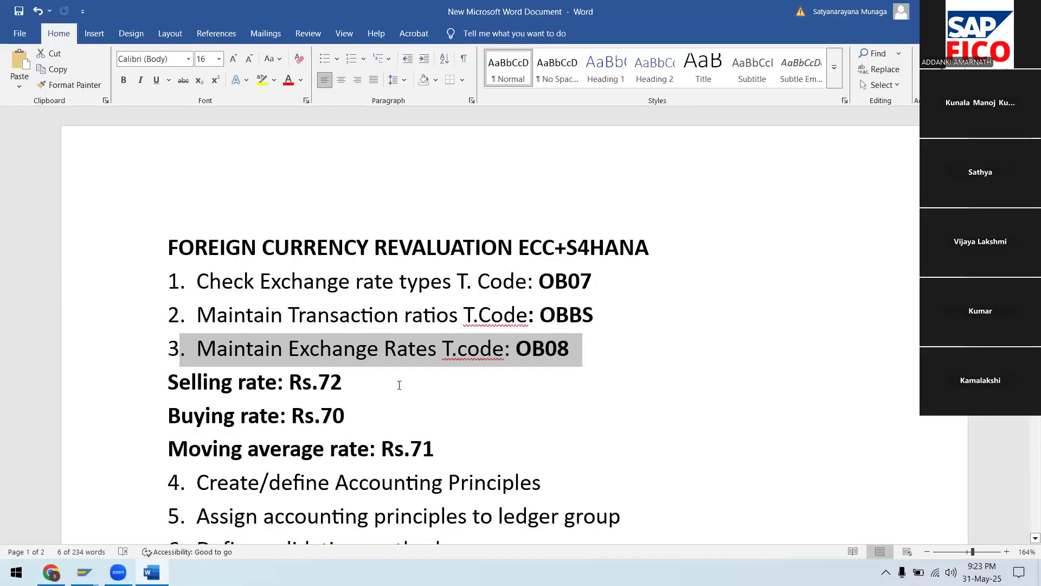
pyautogui.scroll(-4, 400, 385)
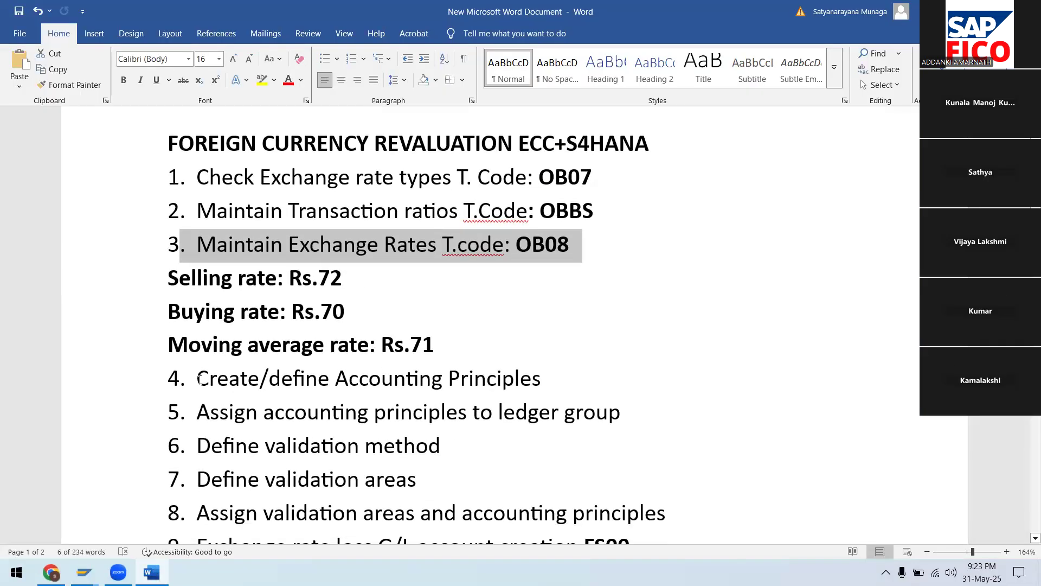
pyautogui.moveTo(206, 379); pyautogui.dragTo(562, 373)
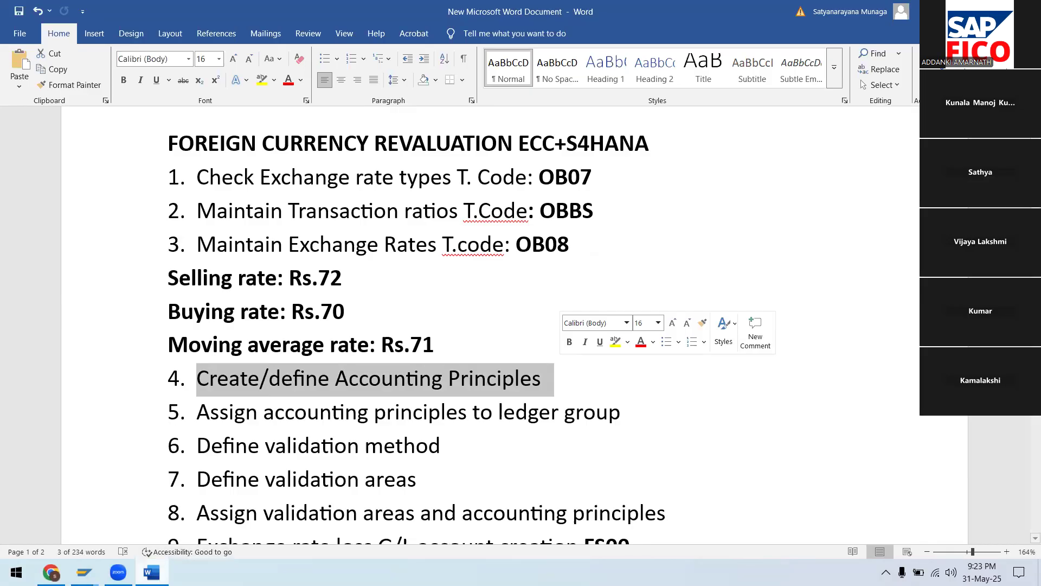
# Switch back to SAP, leave the exchange rates view and reopen the SAP Reference IMG using transaction /NSPRO
pyautogui.moveTo(84, 572)
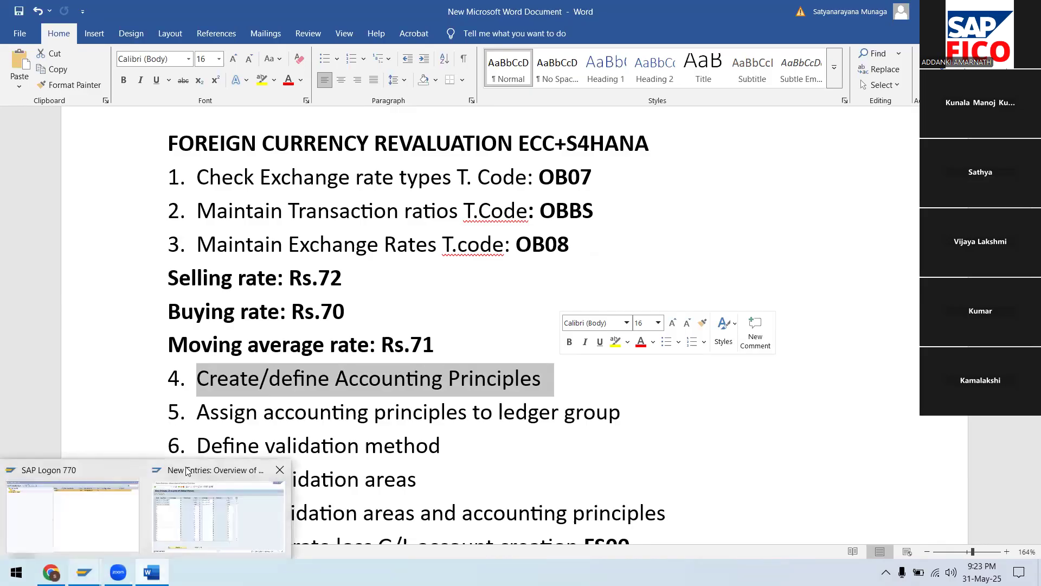
pyautogui.click(187, 466)
pyautogui.click(211, 43)
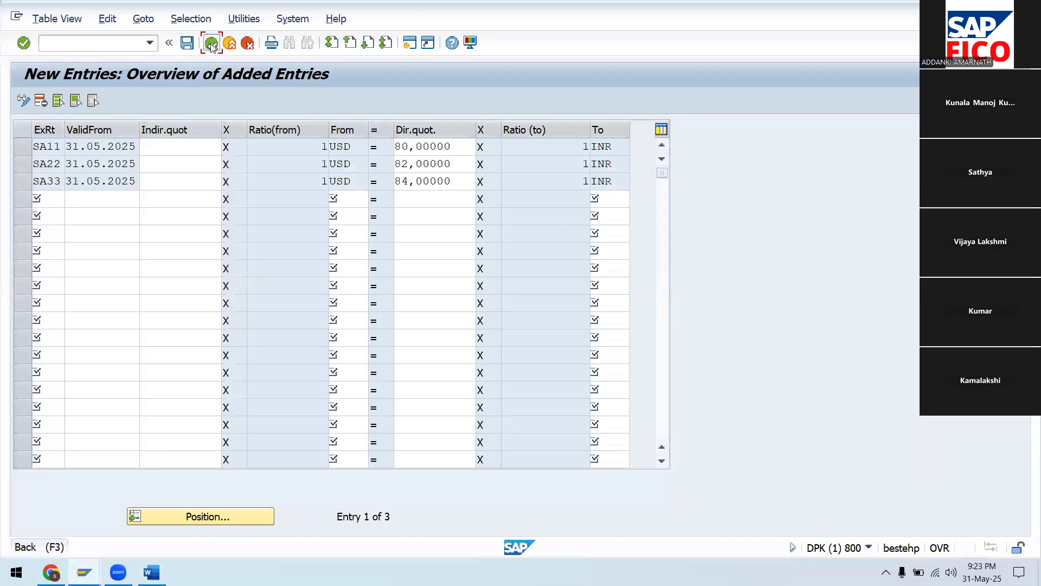
pyautogui.click(211, 42)
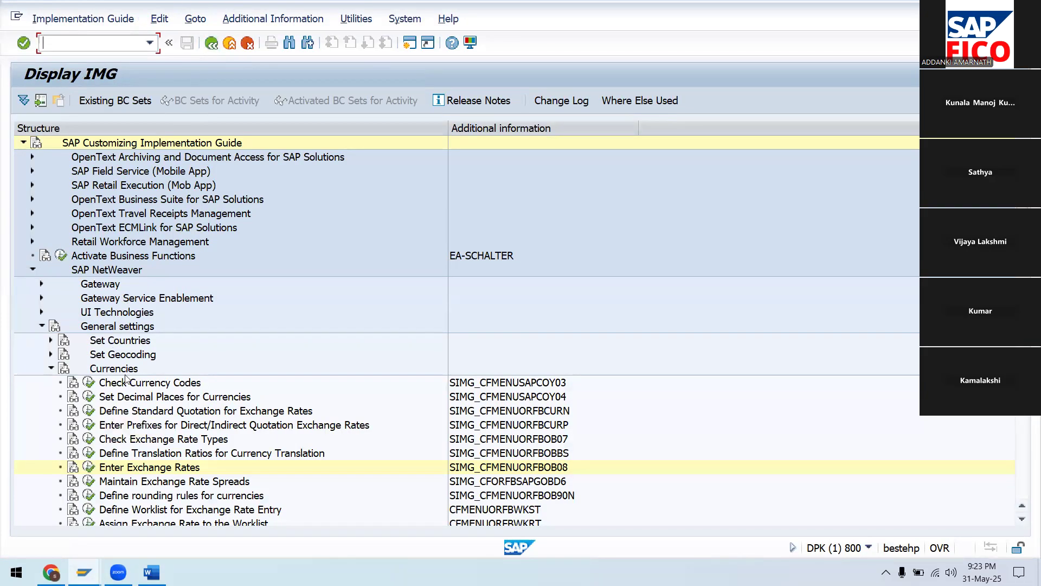
pyautogui.scroll(-1, 128, 373)
pyautogui.scroll(-1, 128, 372)
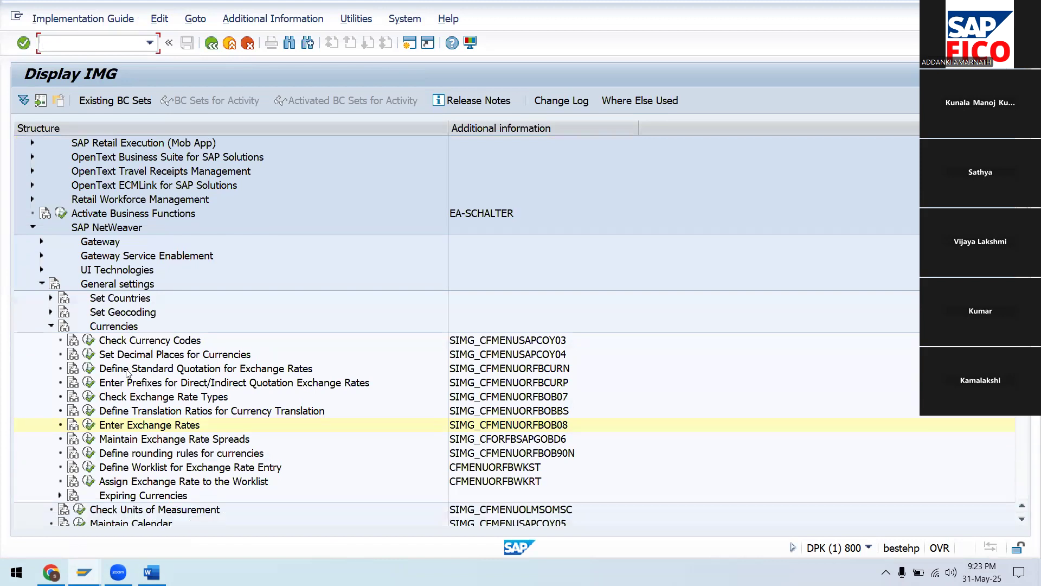
pyautogui.scroll(2, 128, 373)
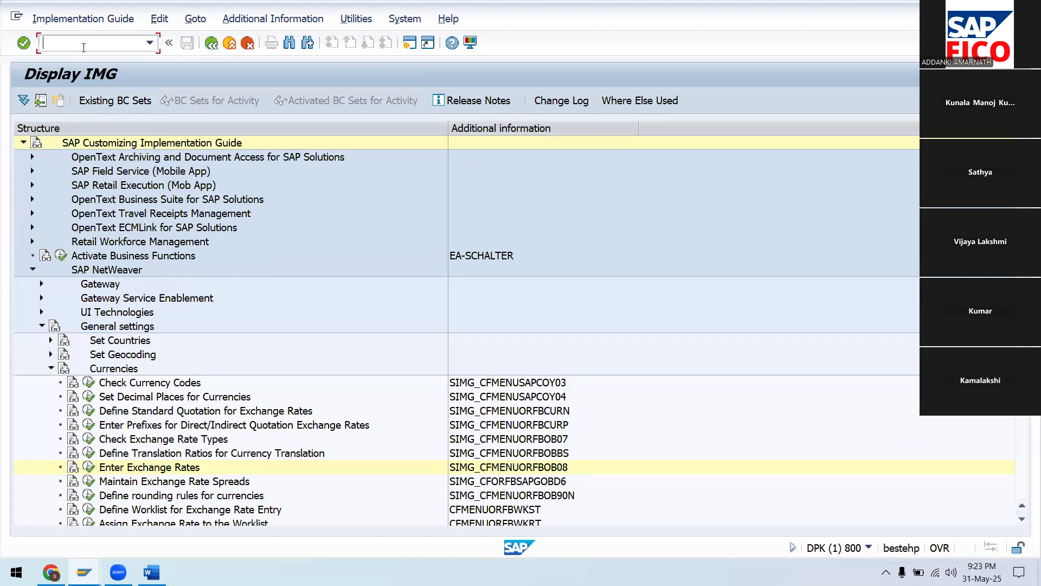
pyautogui.write('/NSPRO')
pyautogui.press('Return')
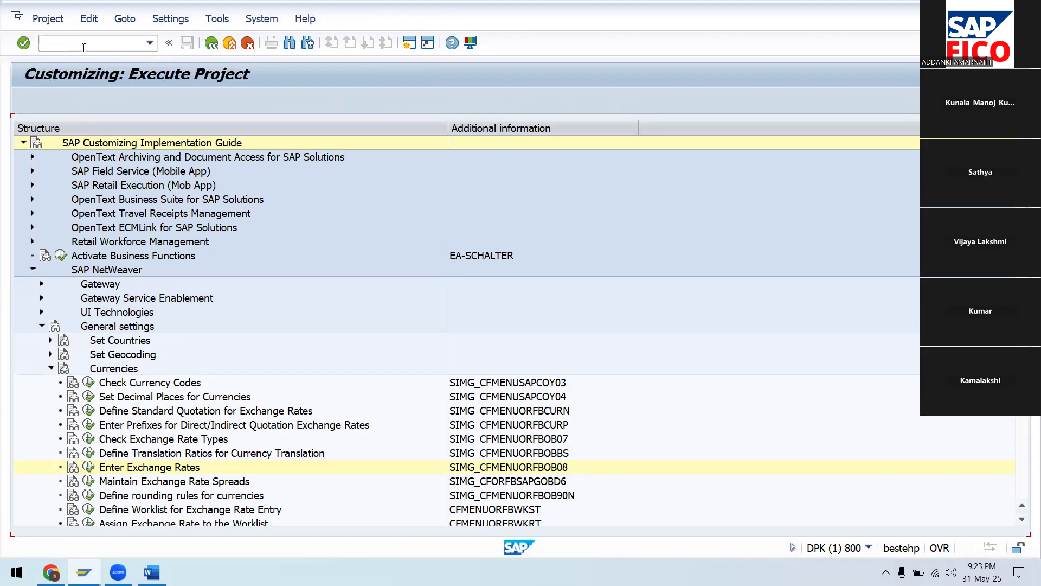
pyautogui.click(90, 101)
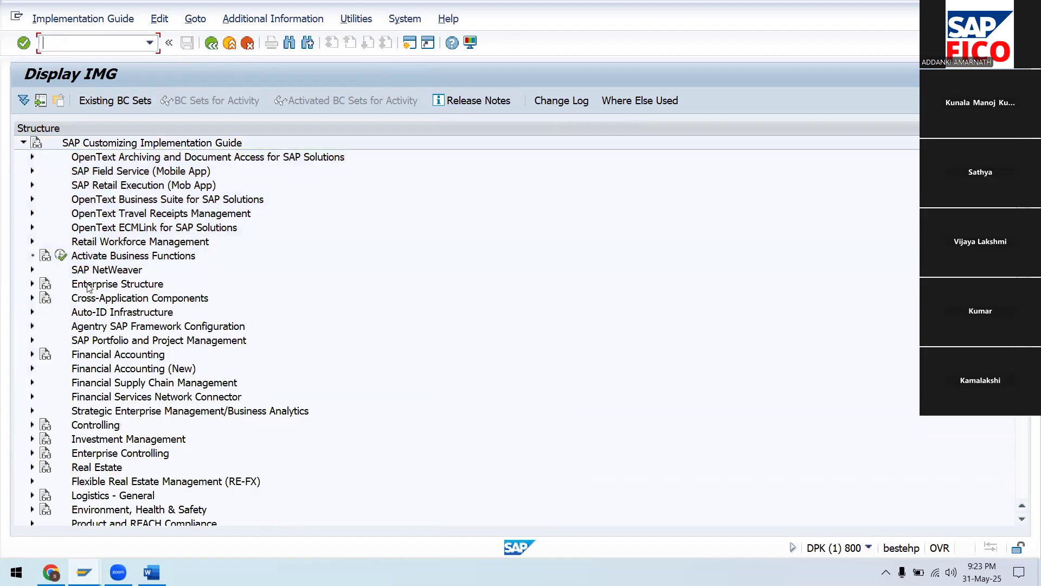
# Expand Financial Accounting (New), Financial Accounting Global Settings (New), Ledgers and Parallel Accounting in the IMG structure
pyautogui.click(32, 368)
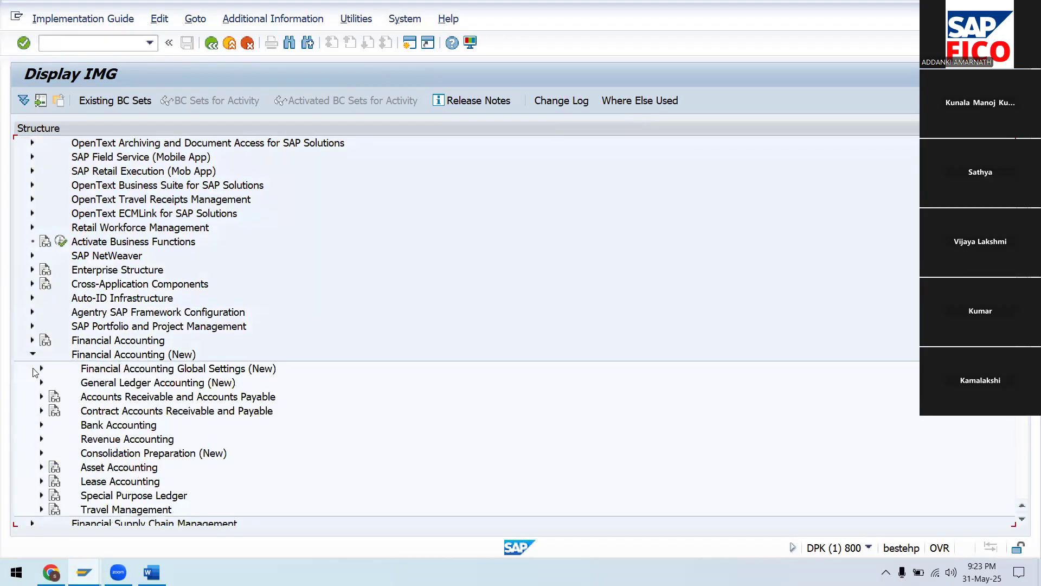
pyautogui.click(41, 369)
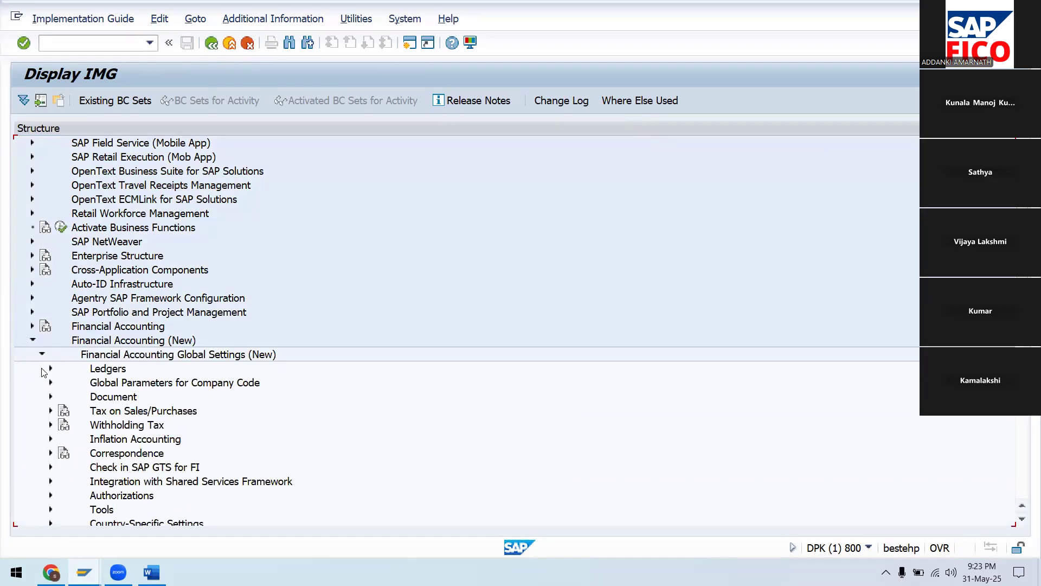
pyautogui.click(50, 368)
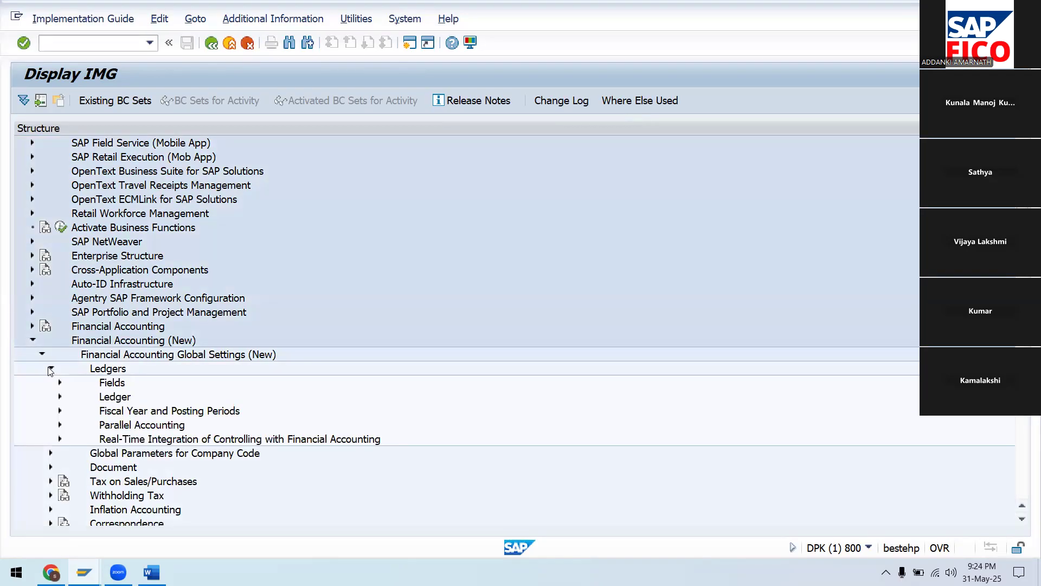
pyautogui.click(60, 425)
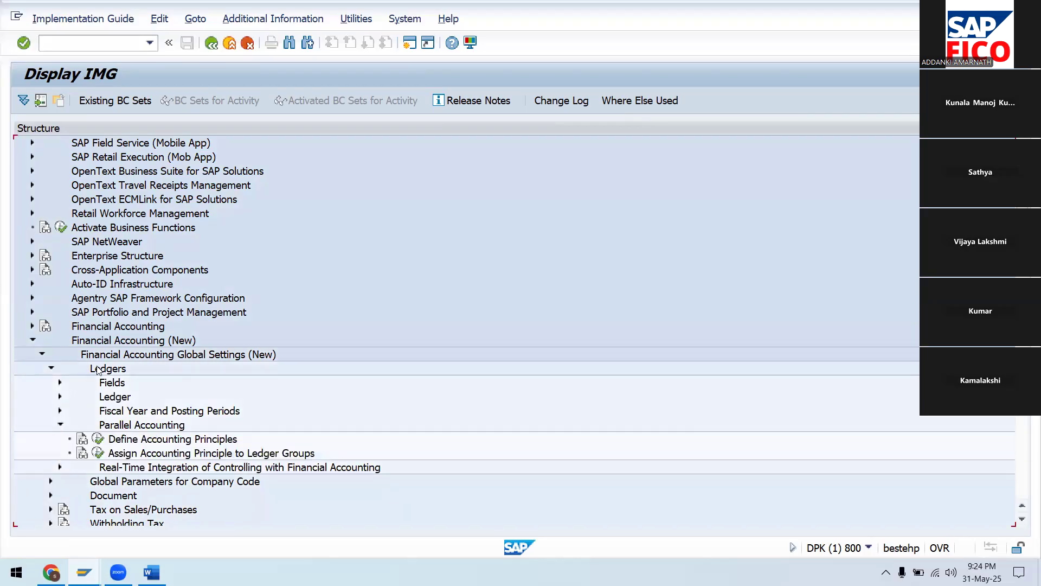
pyautogui.scroll(-1, 97, 370)
pyautogui.scroll(-1, 98, 371)
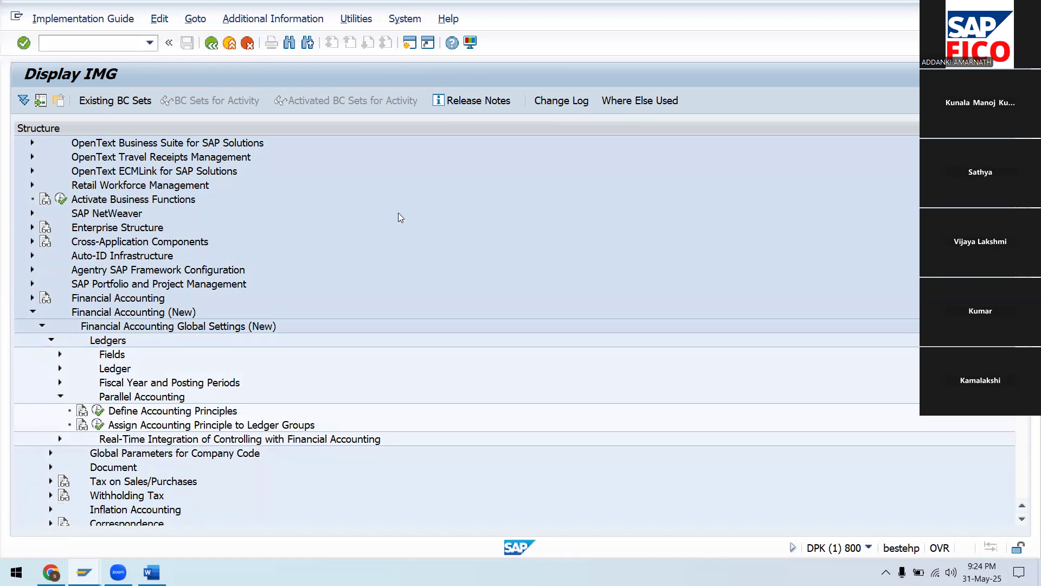
# Display the IMG activity keys as additional information beside the IMG structure
pyautogui.click(301, 19)
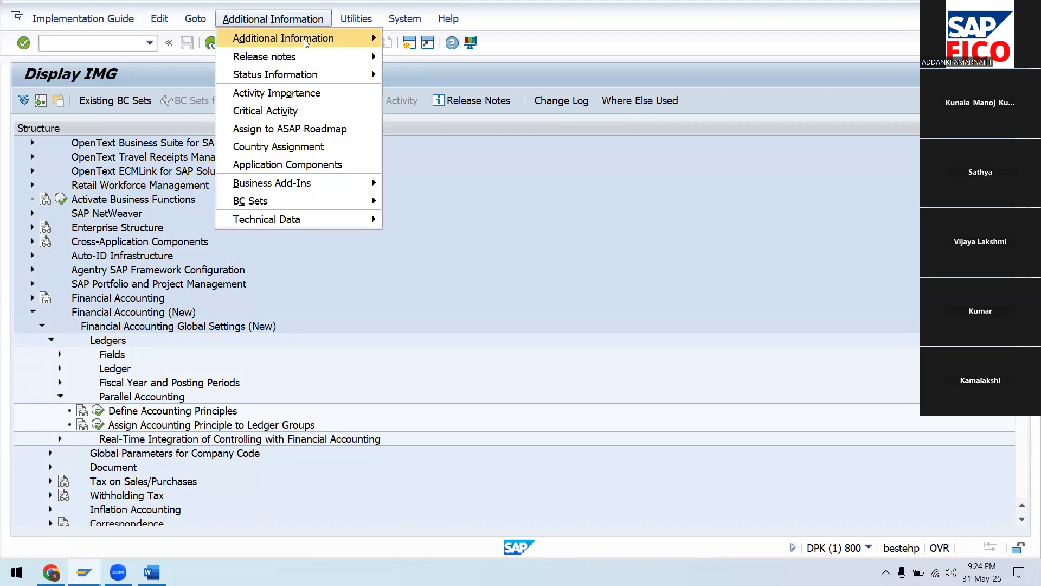
pyautogui.moveTo(304, 39)
pyautogui.moveTo(434, 56)
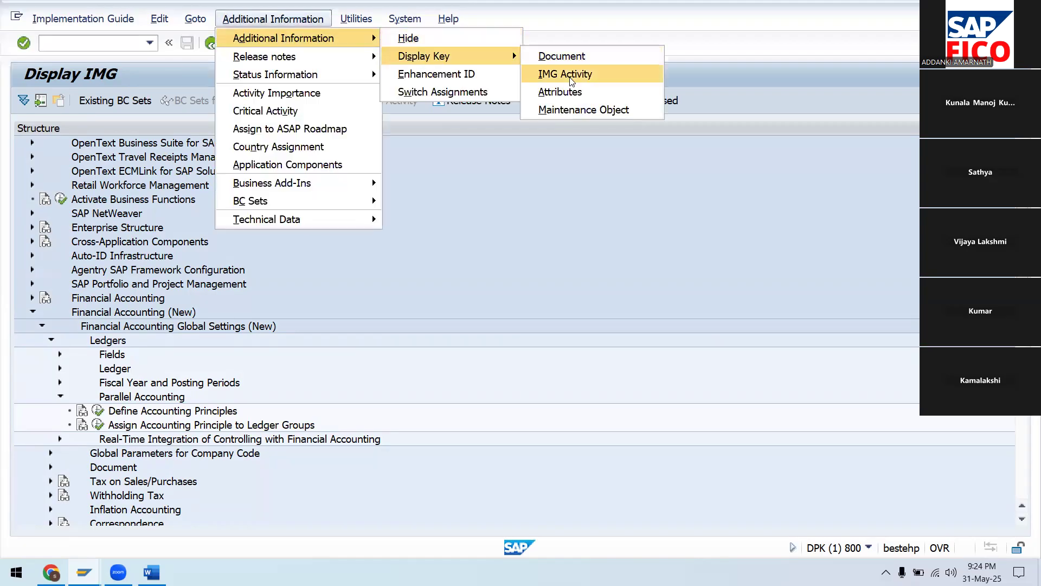
pyautogui.click(570, 77)
pyautogui.moveTo(560, 128); pyautogui.dragTo(609, 128)
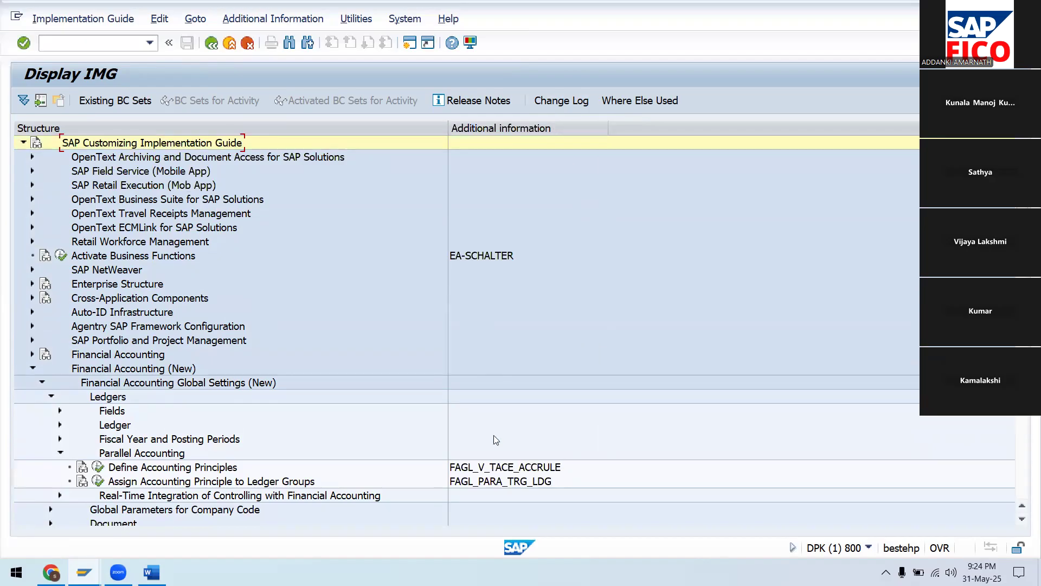
# Open Define Accounting Principles and add a new entry with the accounting principle key UADD
pyautogui.click(97, 467)
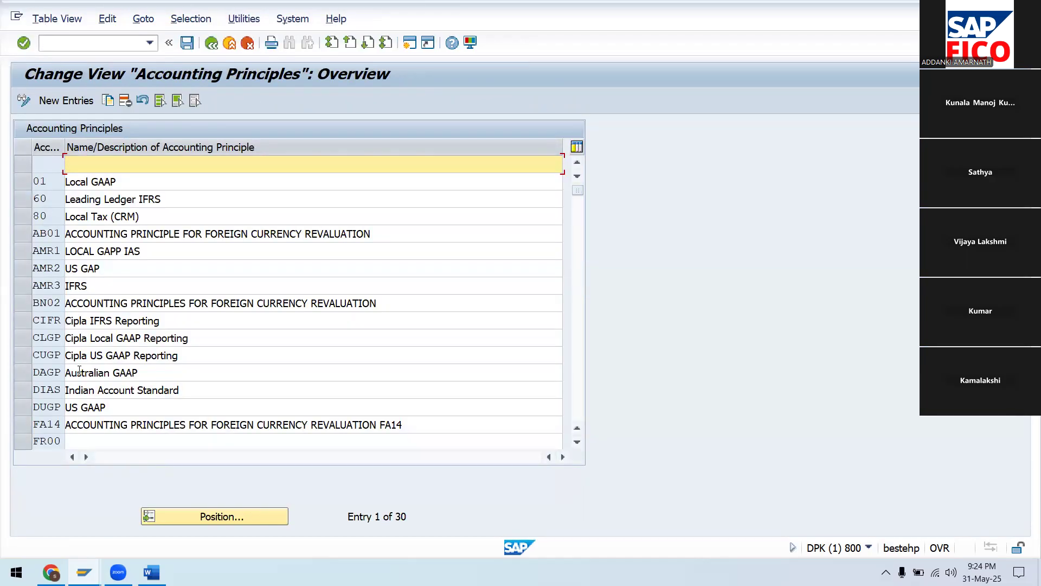
pyautogui.click(79, 102)
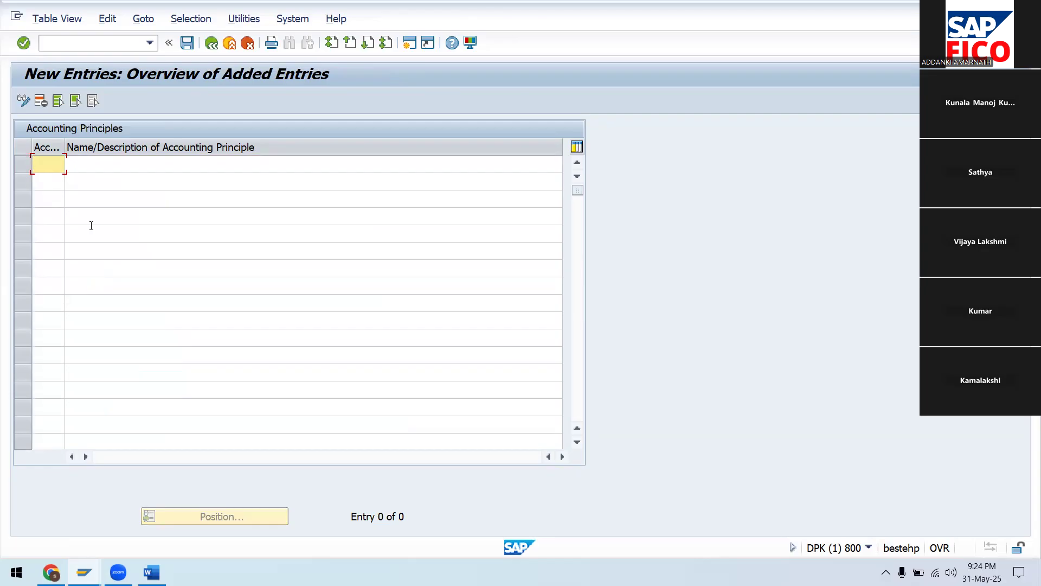
pyautogui.write('UADD')
# Describe accounting principle UADD as "ACCOUNTING PRINCIPLES FOR SA99" and save the entry
pyautogui.click(110, 160)
pyautogui.write('A')
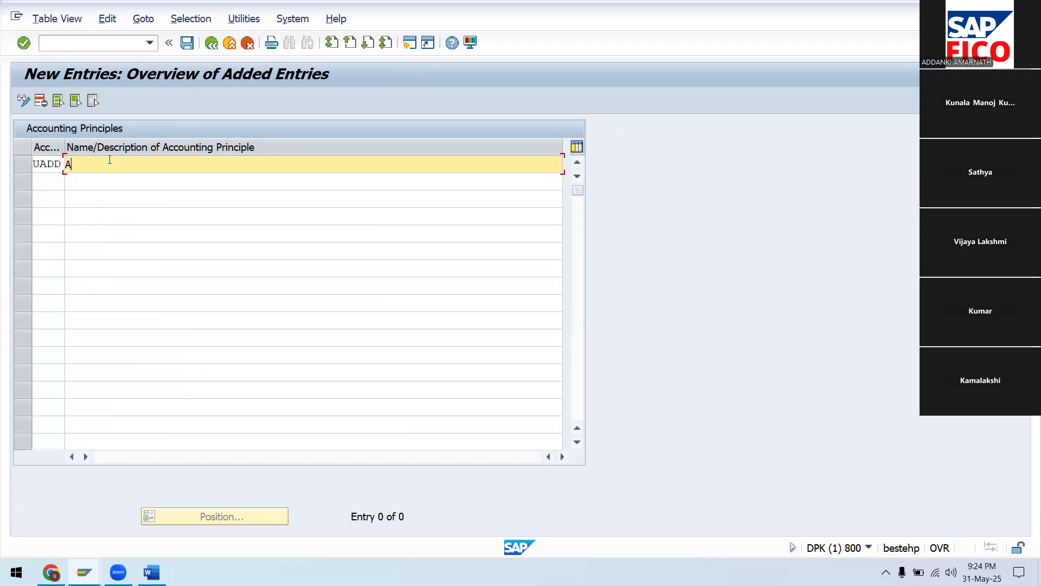
pyautogui.write('CCOUNTI')
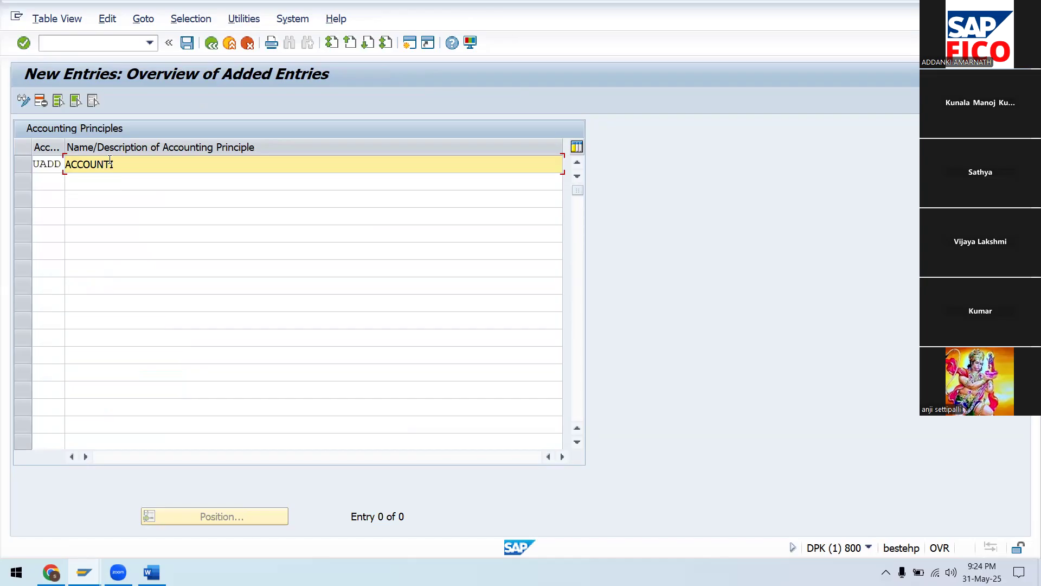
pyautogui.write('NG PRINCIPLES FOR')
pyautogui.write('AC')
pyautogui.write('OUNTING')
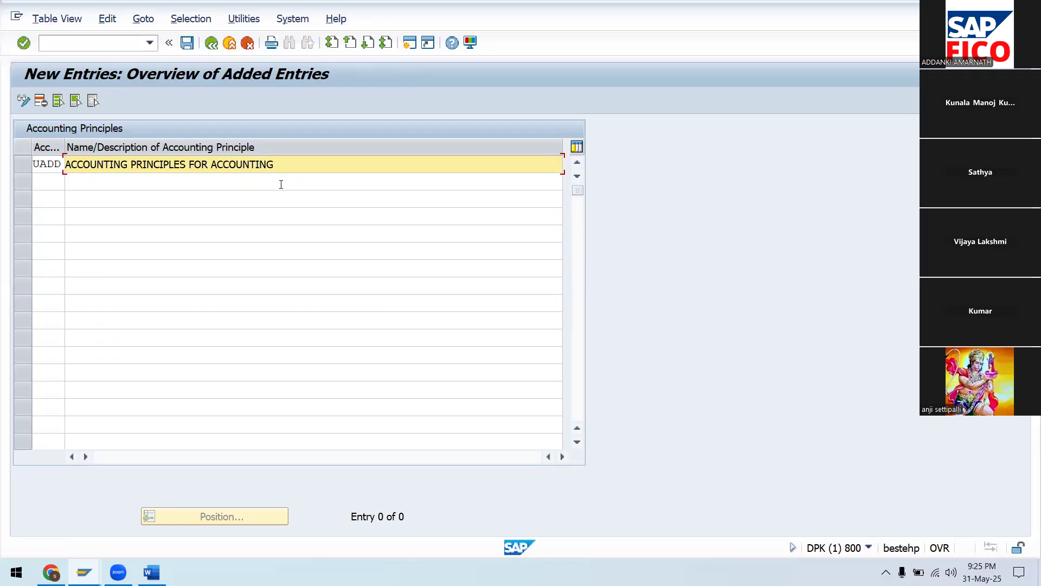
pyautogui.press('BackSpace')
pyautogui.press('BackSpace')
pyautogui.press('BackSpace')
pyautogui.press('BackSpace')
pyautogui.press('BackSpace')
pyautogui.press('BackSpace')
pyautogui.press('BackSpace')
pyautogui.press('BackSpace')
pyautogui.press('BackSpace')
pyautogui.press('BackSpace')
pyautogui.write('SA99')
pyautogui.click(185, 44)
pyautogui.click(337, 277)
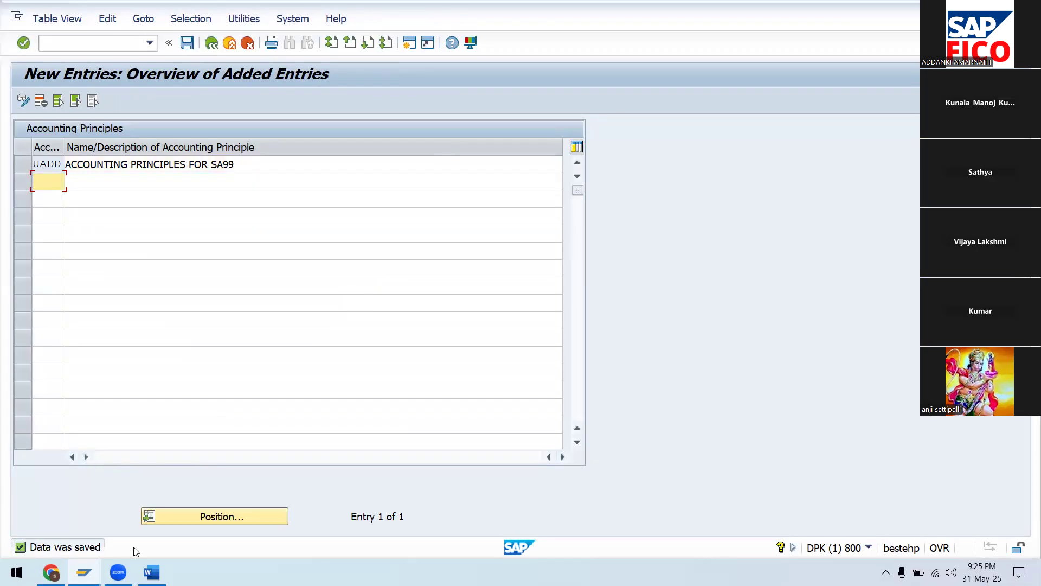
# Highlight the checklist item "Assign accounting principles to ledger group" in Word, and open Assign Accounting Principle to Ledger Groups in the SAP IMG
pyautogui.click(152, 572)
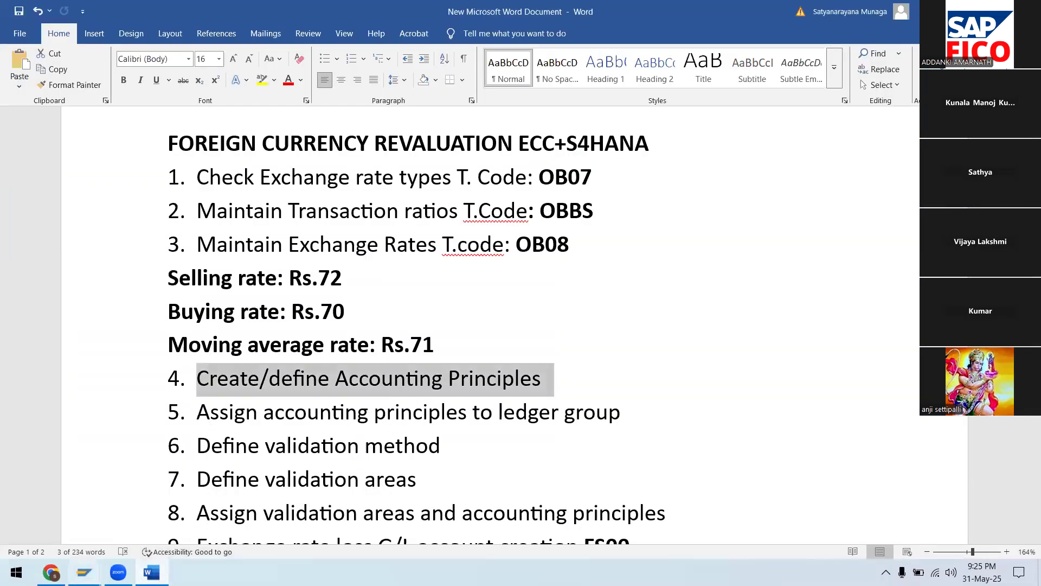
pyautogui.moveTo(199, 415); pyautogui.dragTo(623, 415)
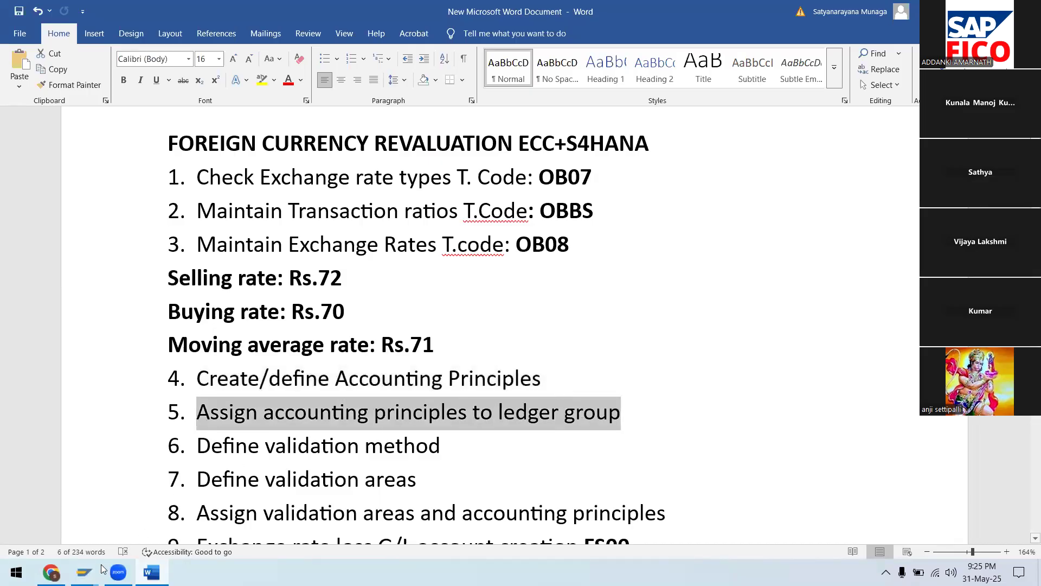
pyautogui.moveTo(84, 573)
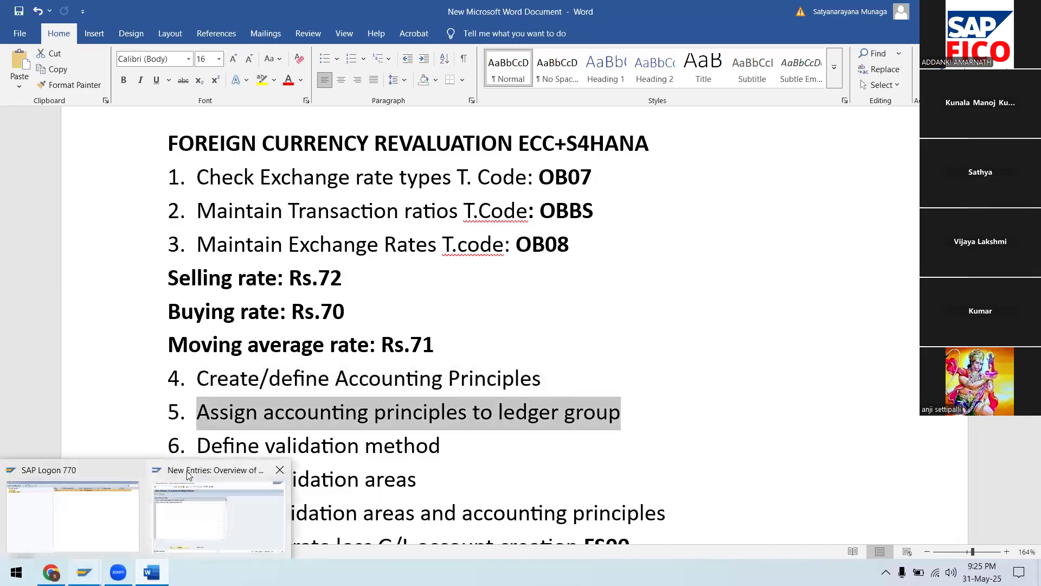
pyautogui.click(187, 473)
pyautogui.click(213, 46)
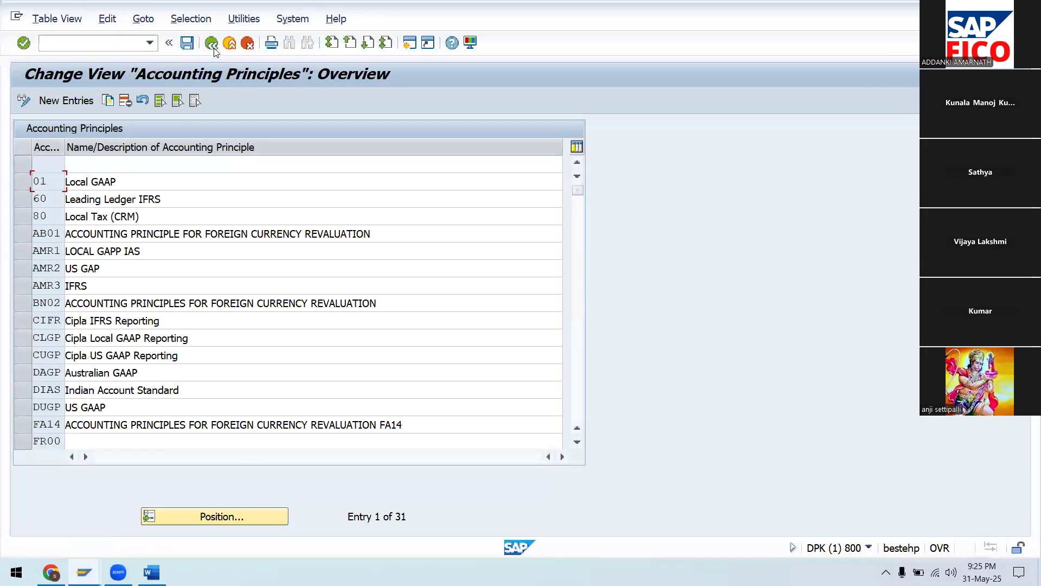
pyautogui.click(213, 44)
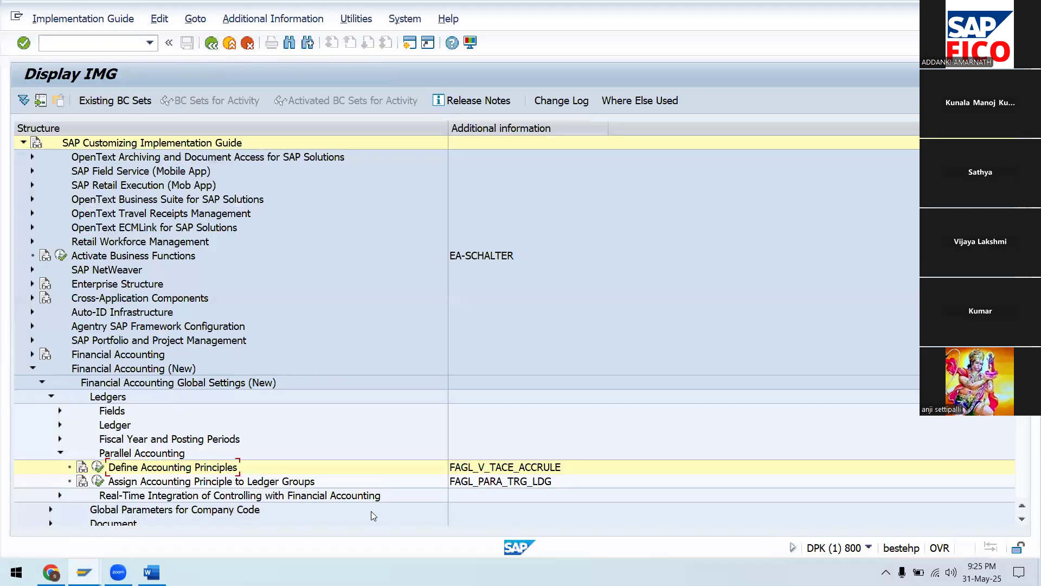
pyautogui.click(97, 481)
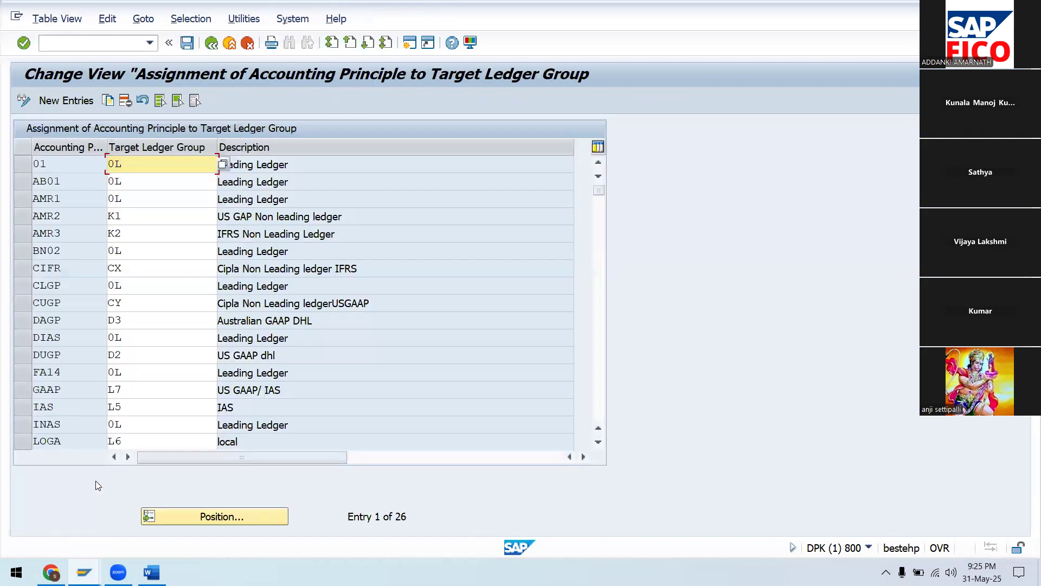
# Add a new ledger group assignment entry for accounting principle UADD
pyautogui.click(183, 514)
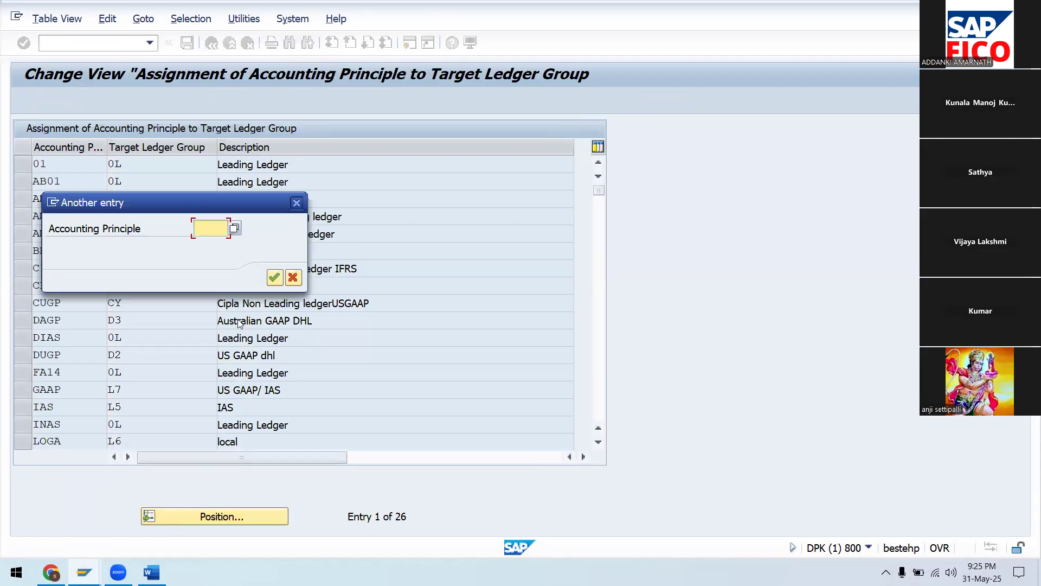
pyautogui.click(293, 280)
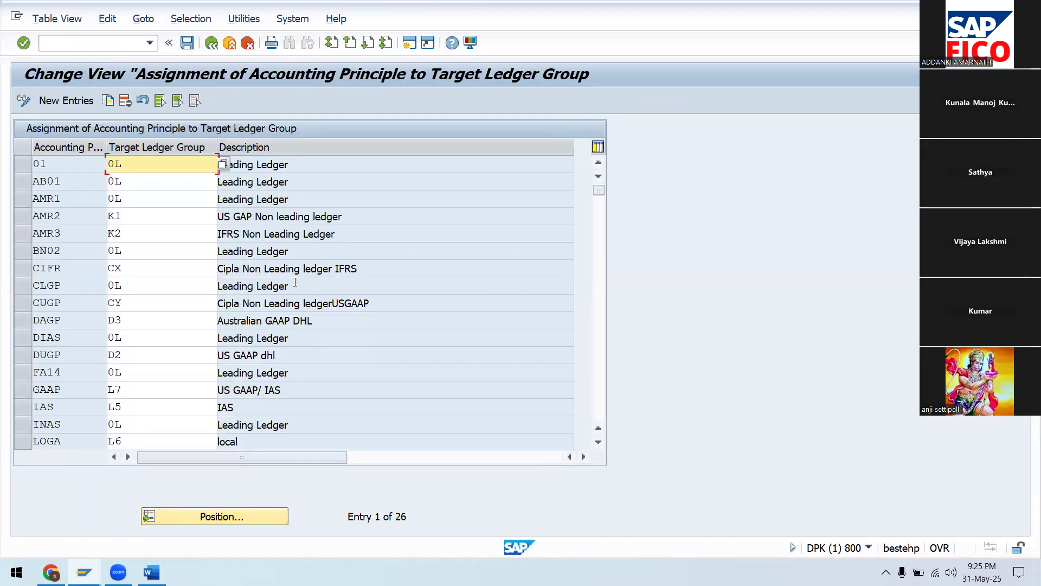
pyautogui.click(66, 101)
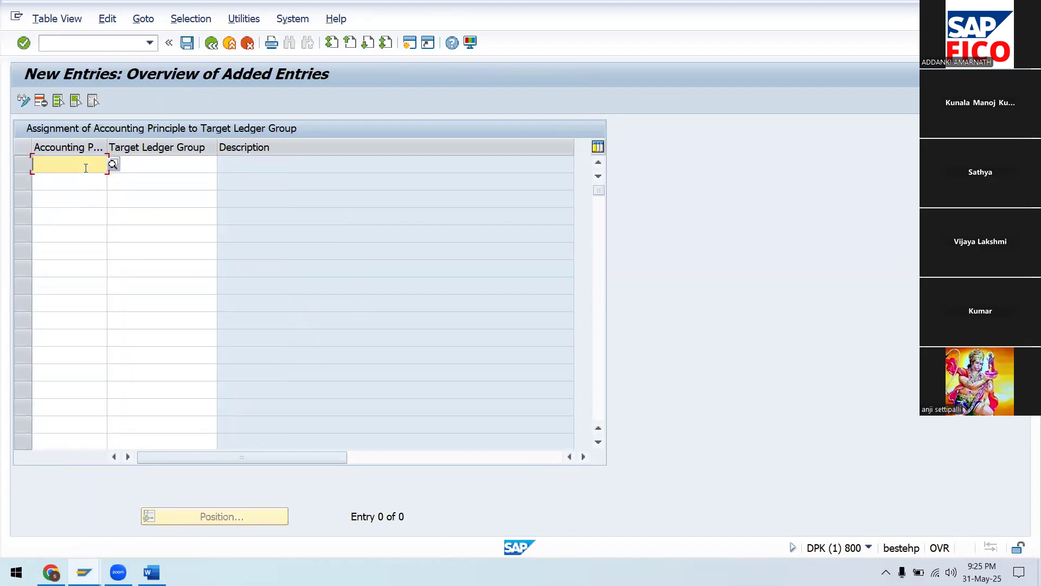
pyautogui.write('UADD')
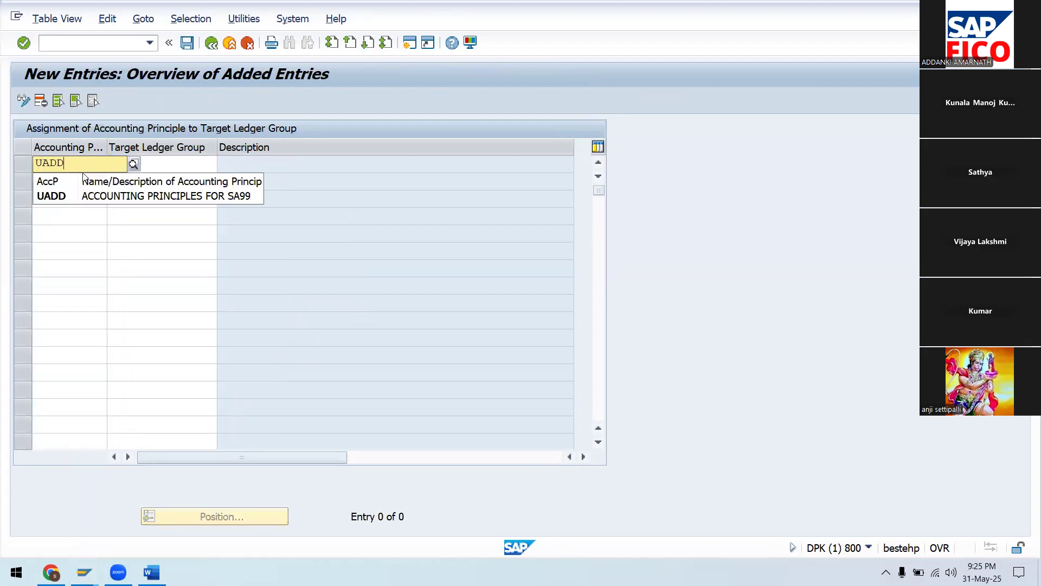
pyautogui.click(86, 196)
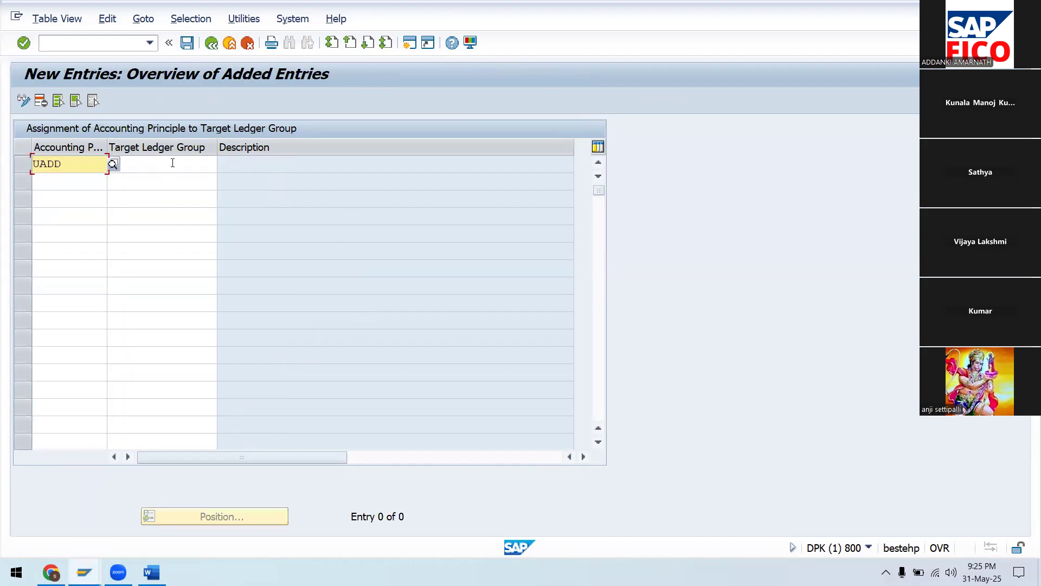
# Assign target ledger group 0L to accounting principle UADD and save the entry
pyautogui.click(172, 162)
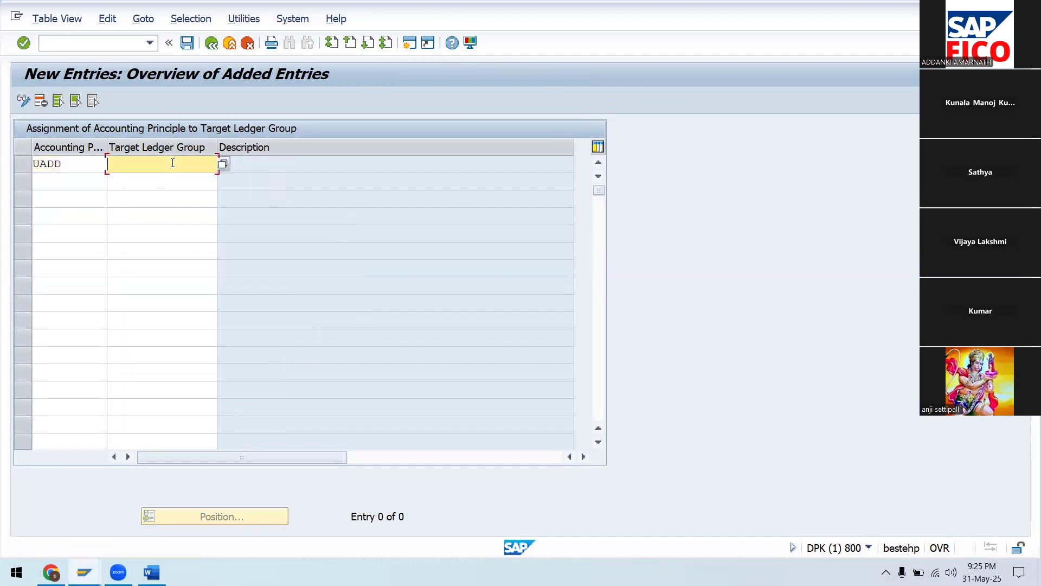
pyautogui.write('0L')
pyautogui.press('BackSpace')
pyautogui.press('BackSpace')
pyautogui.write('0')
pyautogui.press('BackSpace')
pyautogui.click(223, 164)
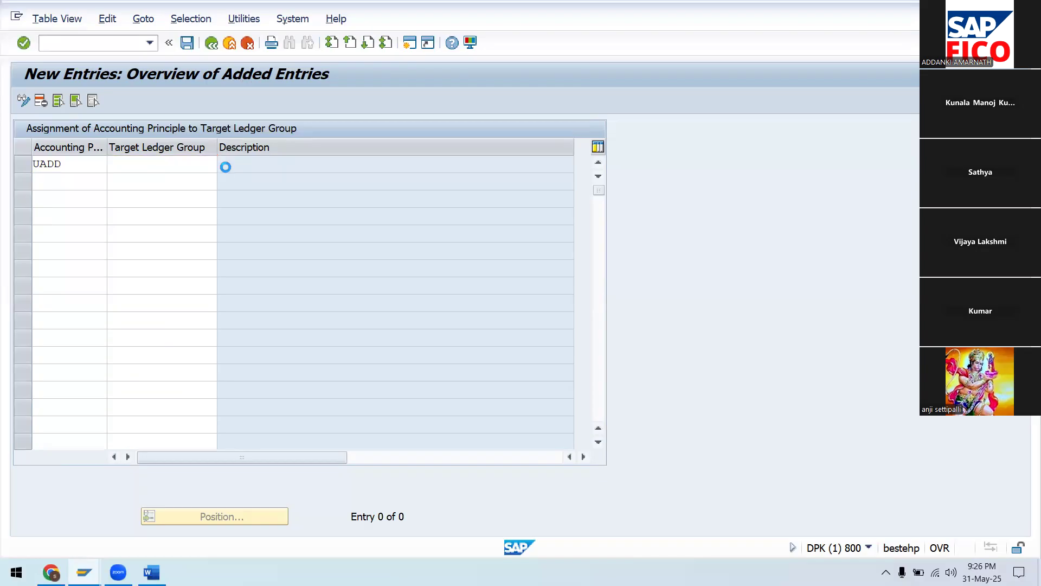
pyautogui.click(49, 198)
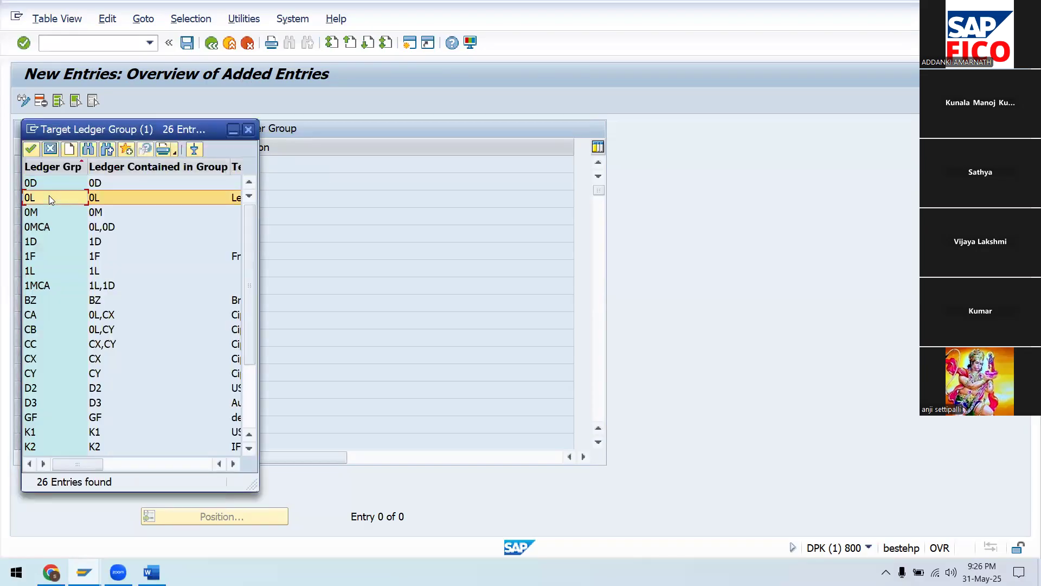
pyautogui.click(30, 146)
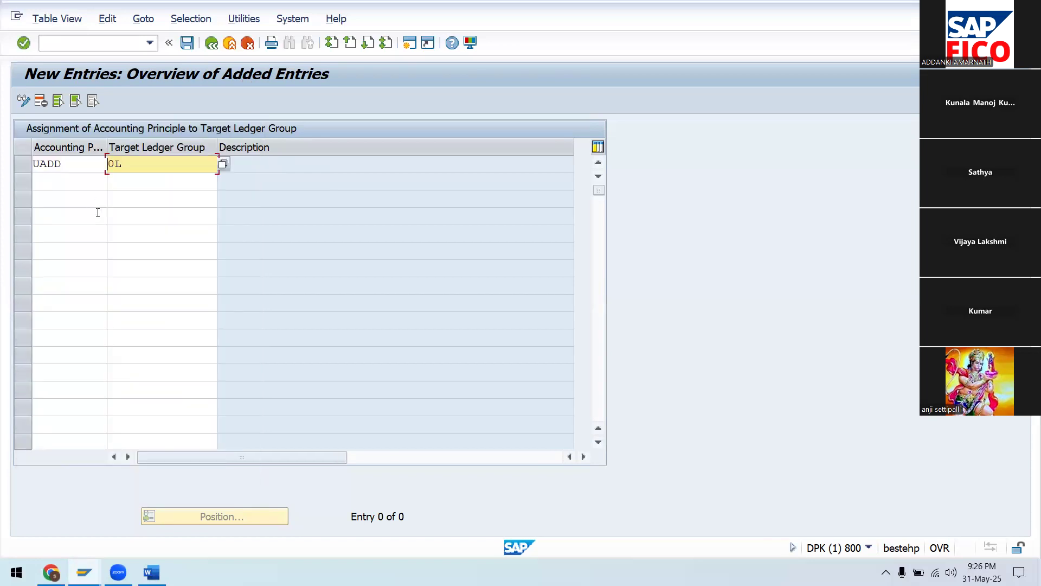
pyautogui.click(55, 177)
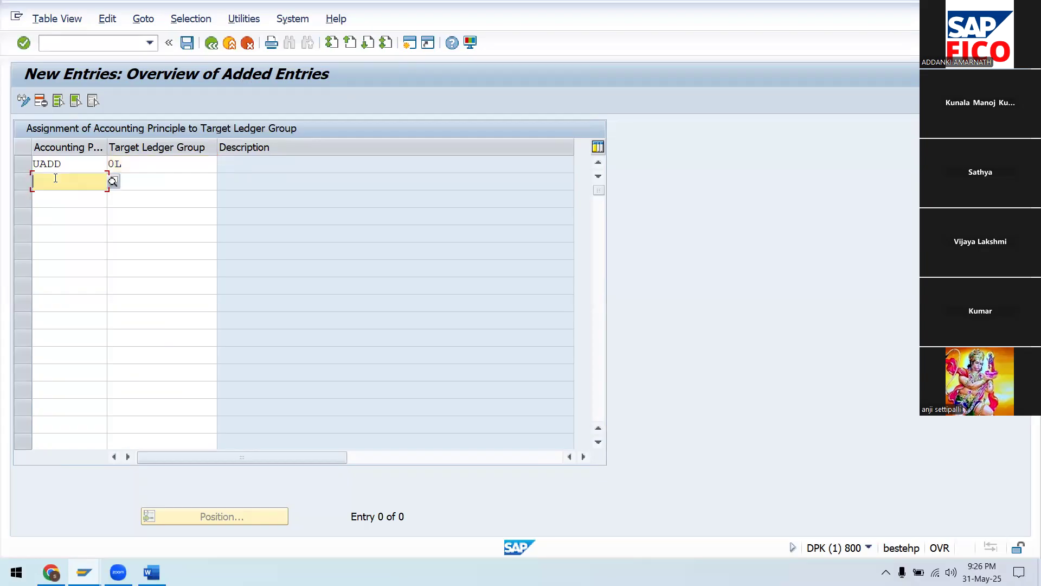
pyautogui.click(187, 43)
pyautogui.click(337, 277)
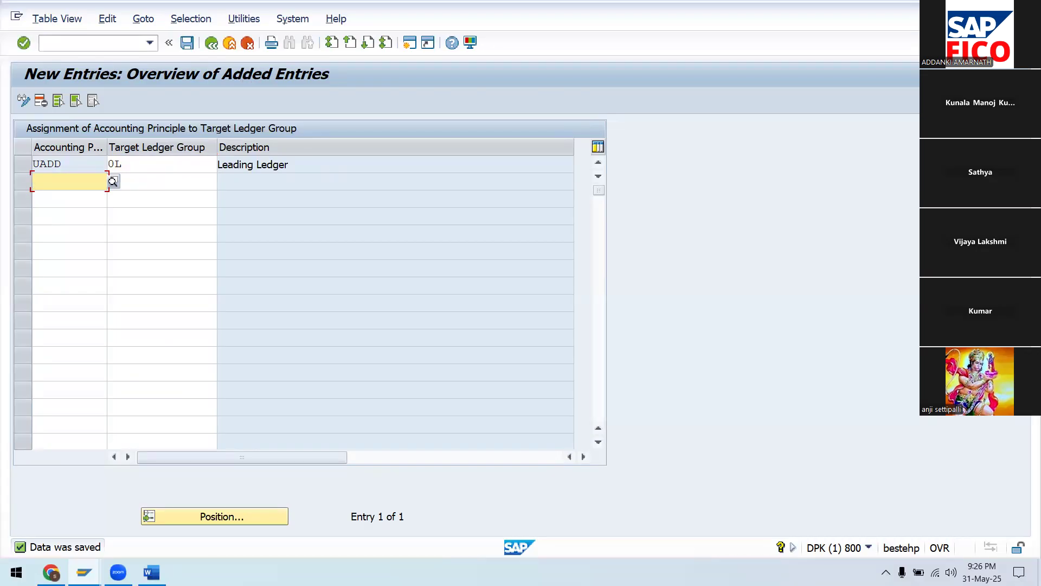
# Highlight the checklist item "Define validation method" in Word and return to the IMG structure in SAP
pyautogui.click(152, 572)
pyautogui.click(459, 468)
pyautogui.moveTo(190, 443); pyautogui.dragTo(450, 444)
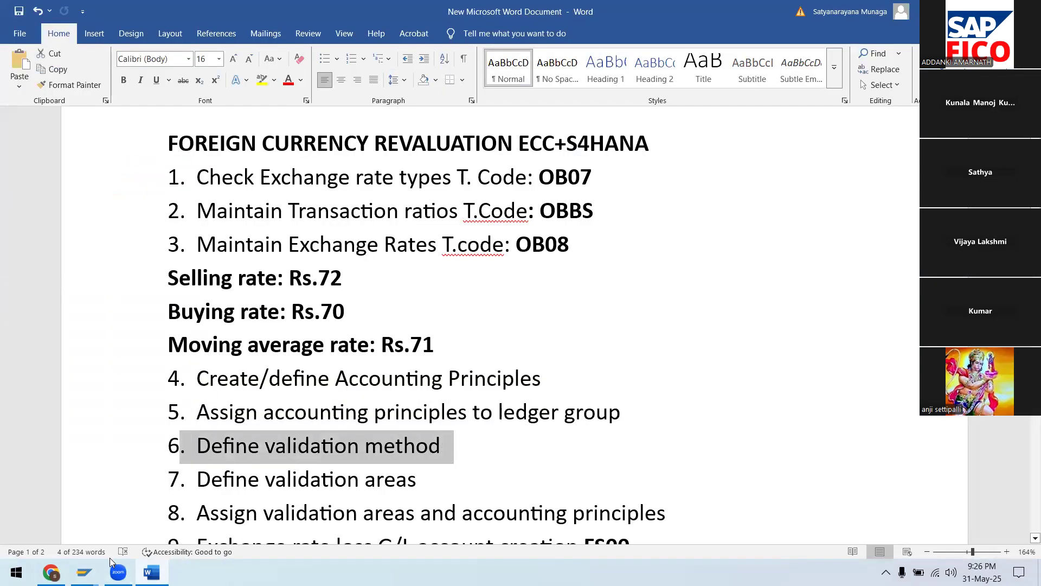
pyautogui.moveTo(84, 572)
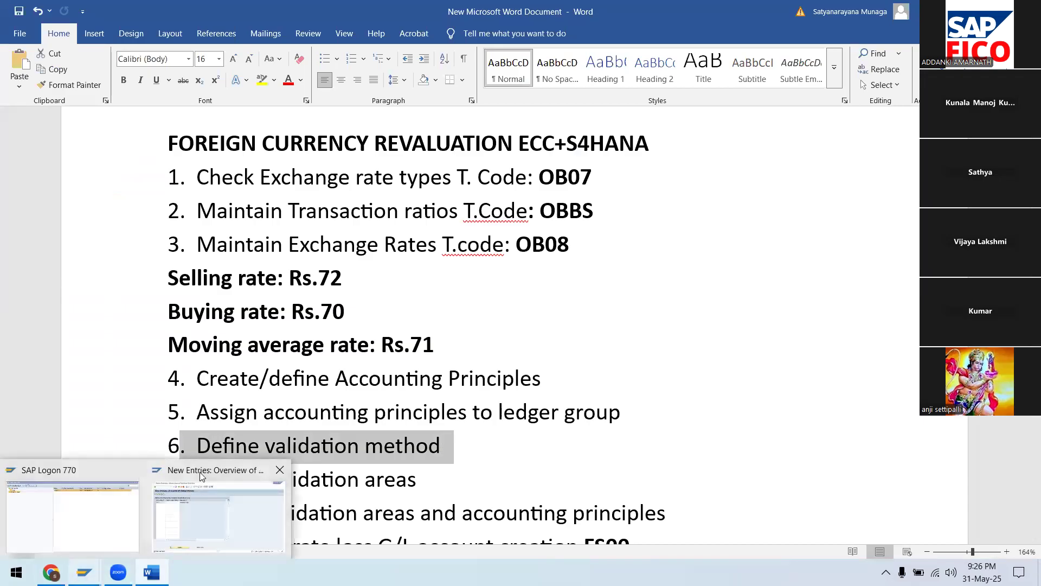
pyautogui.click(199, 472)
pyautogui.click(212, 43)
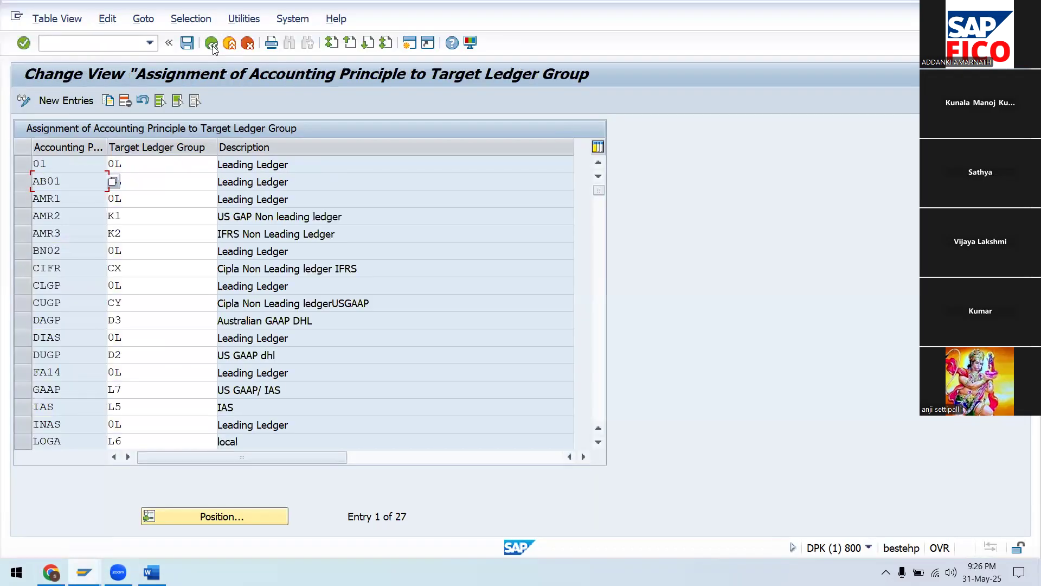
pyautogui.click(212, 44)
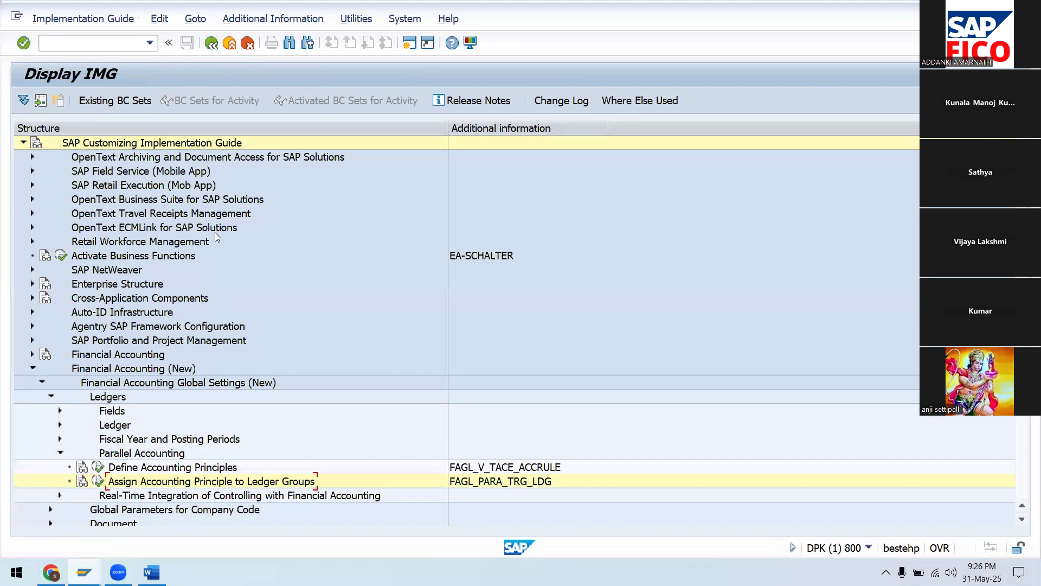
# Collapse the Ledgers node under Financial Accounting Global Settings (New) in the IMG structure
pyautogui.scroll(-1, 214, 255)
pyautogui.scroll(-1, 214, 256)
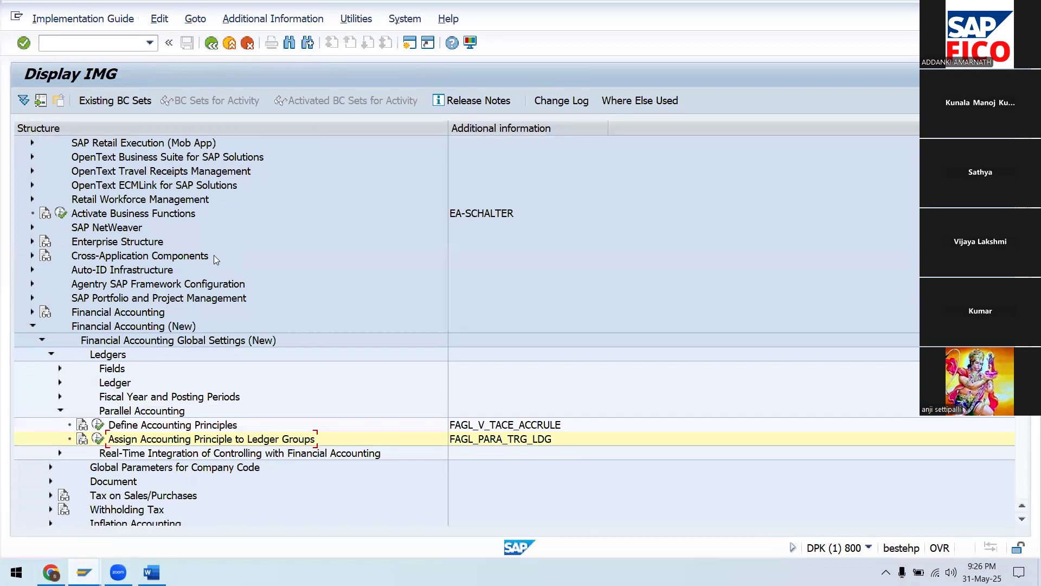
pyautogui.scroll(-2, 214, 255)
pyautogui.scroll(-1, 215, 258)
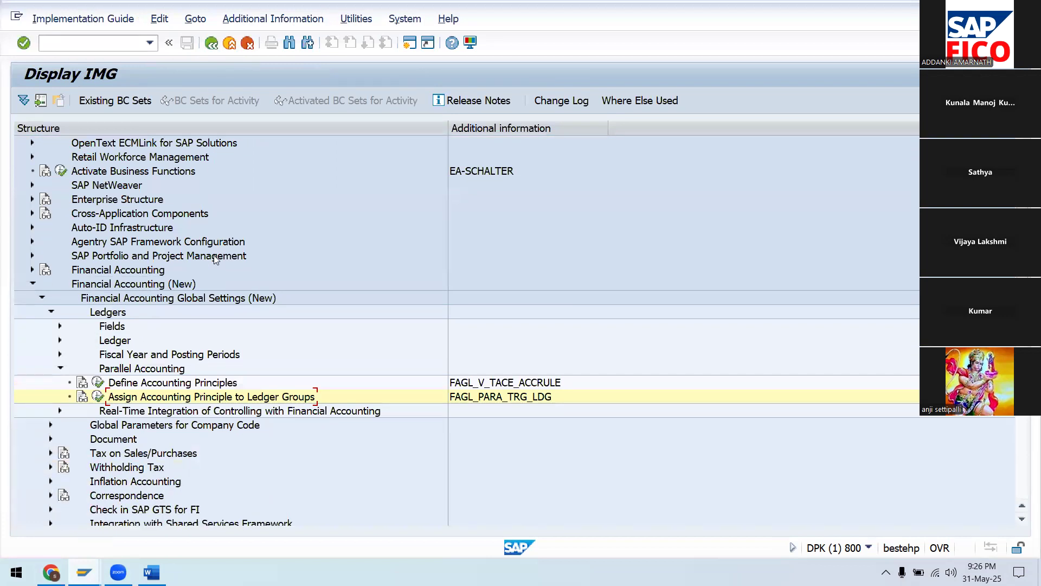
pyautogui.scroll(-1, 215, 256)
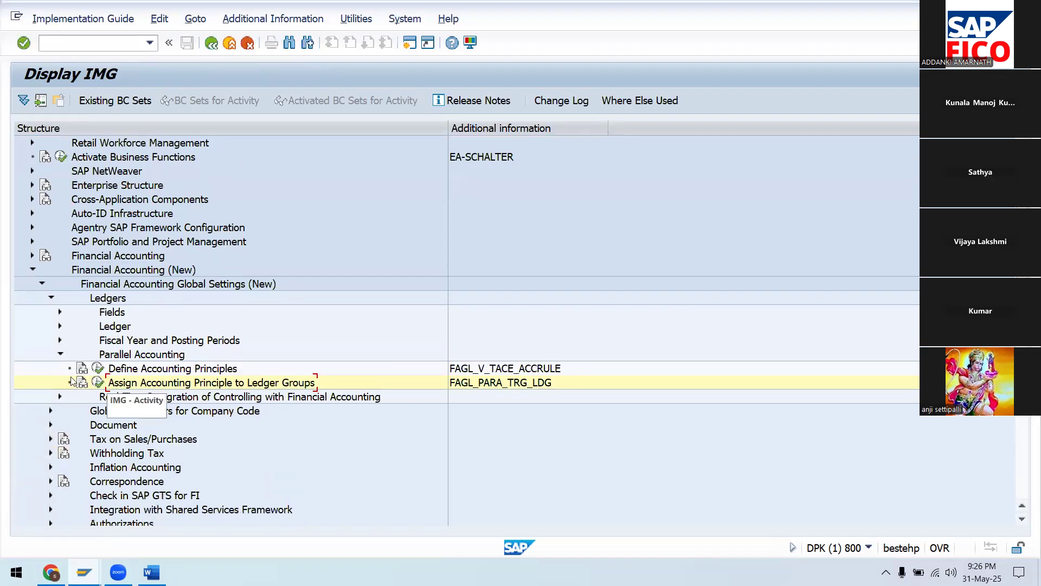
pyautogui.scroll(-1, 61, 371)
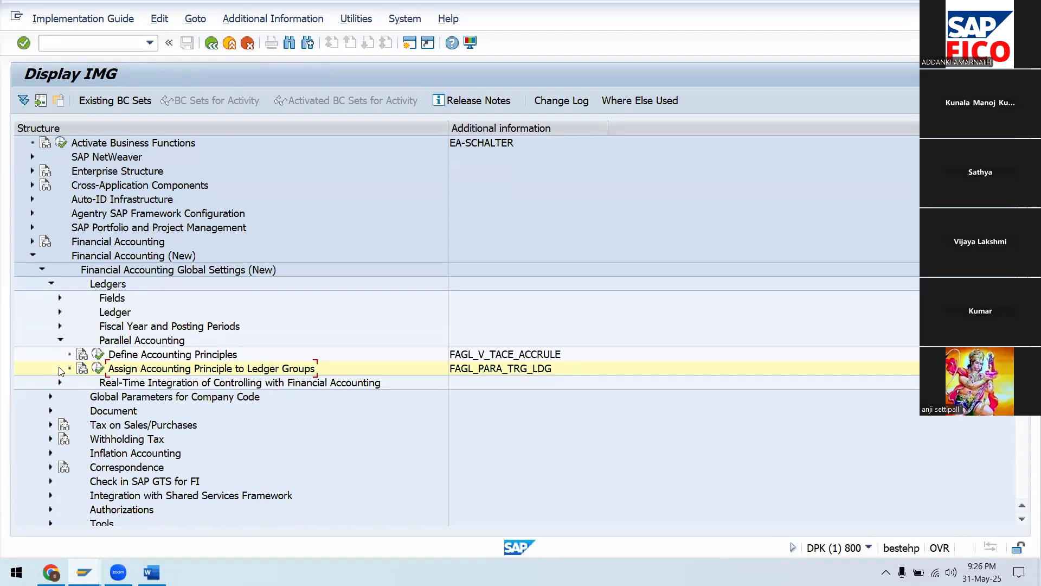
pyautogui.scroll(-1, 59, 367)
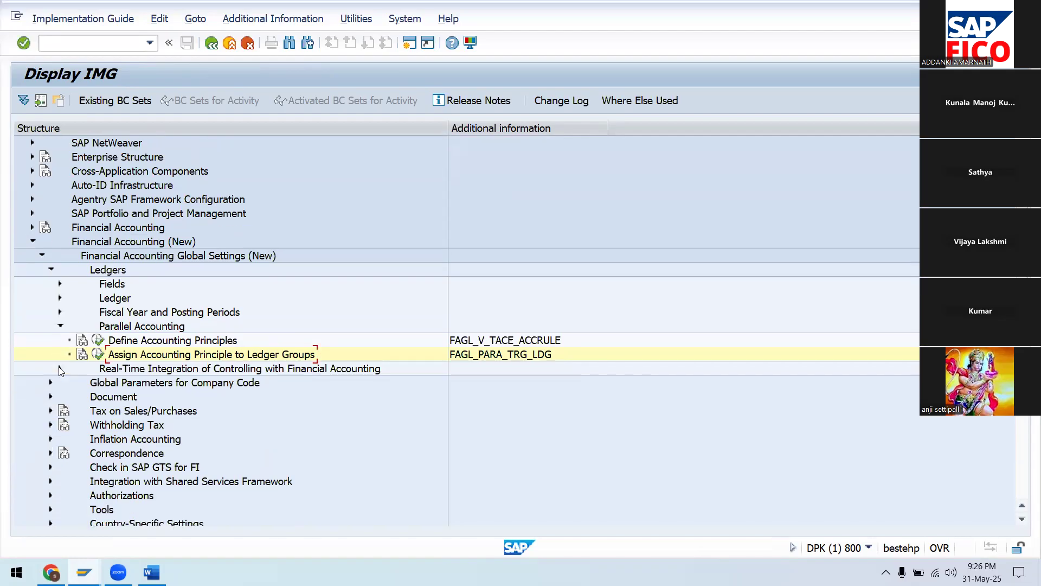
pyautogui.scroll(-1, 61, 371)
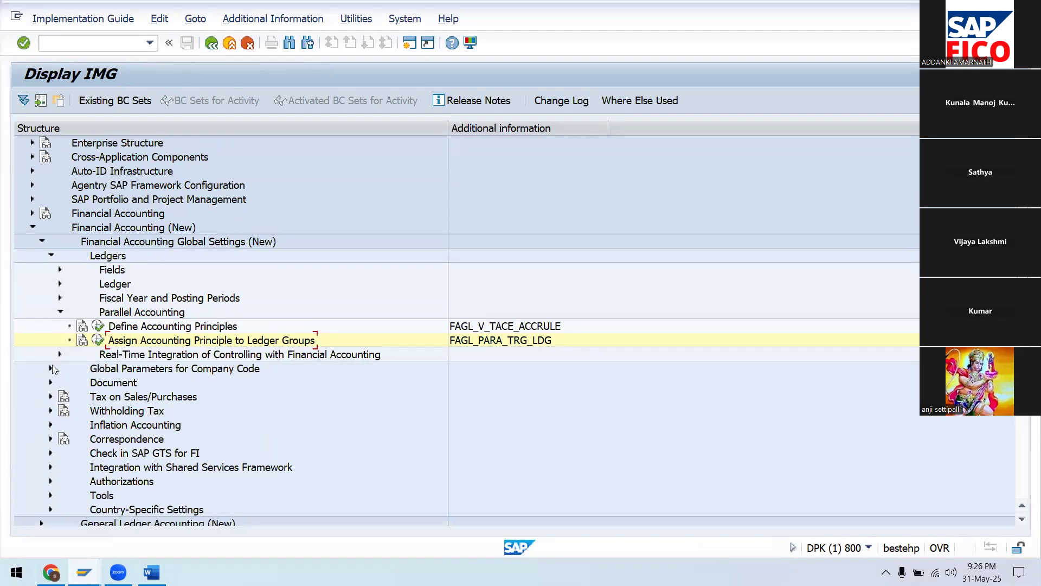
pyautogui.scroll(-1, 54, 369)
pyautogui.scroll(-1, 54, 369)
pyautogui.scroll(4, 53, 369)
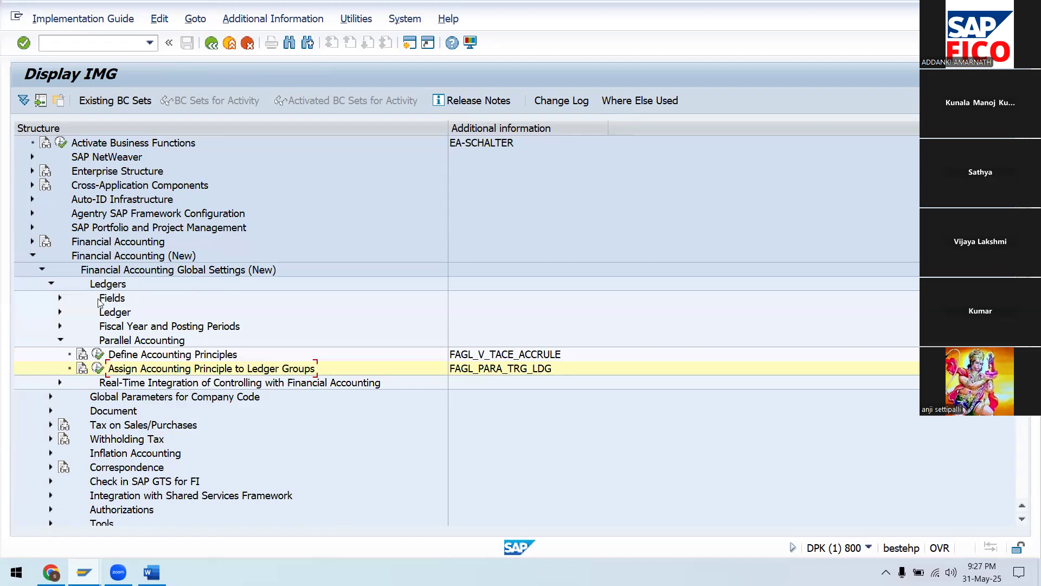
pyautogui.click(51, 284)
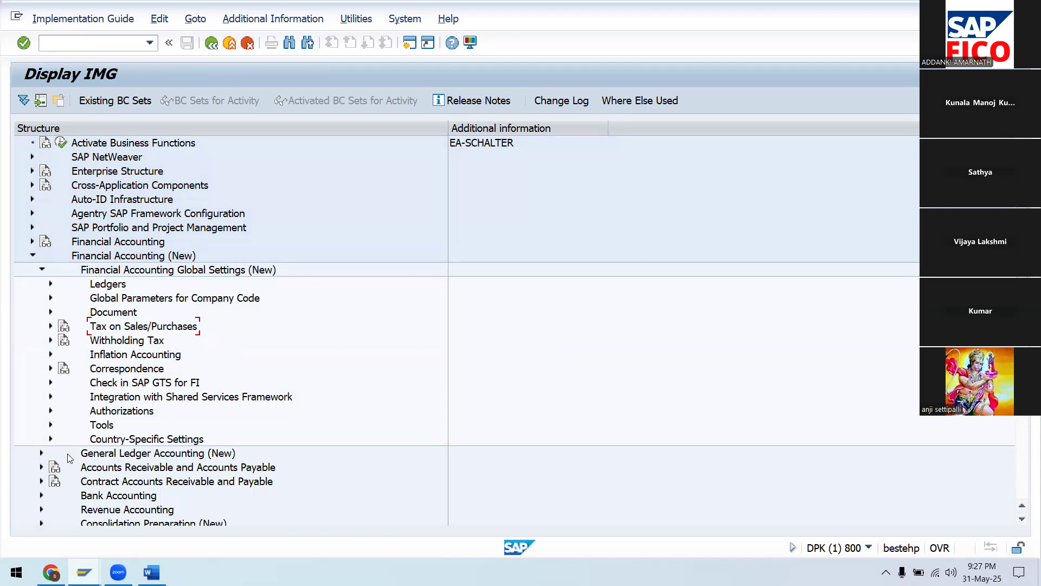
# Expand General Ledger Accounting (New), Periodic Processing and Valuate in the IMG structure
pyautogui.click(41, 457)
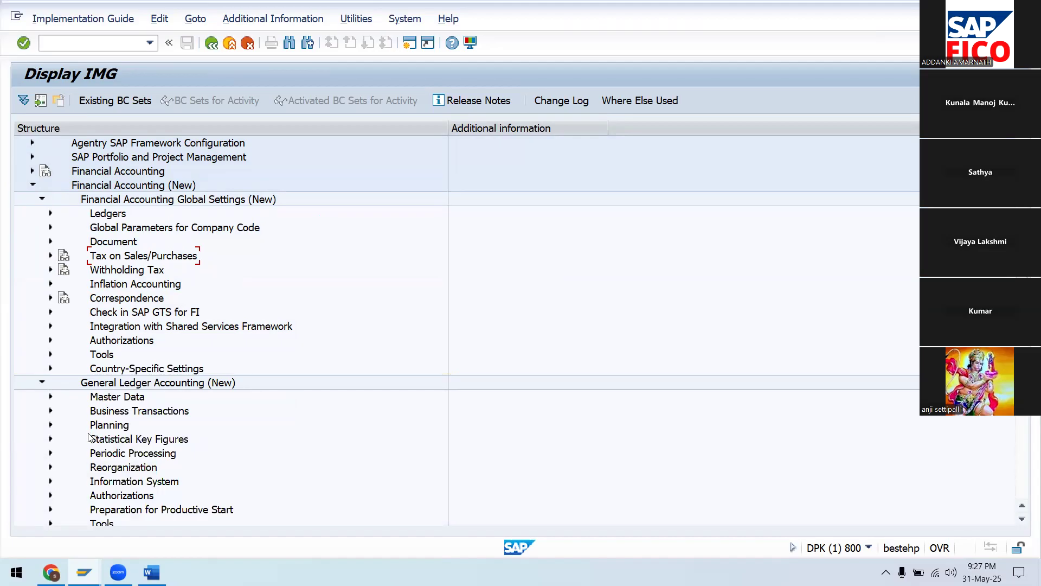
pyautogui.click(51, 453)
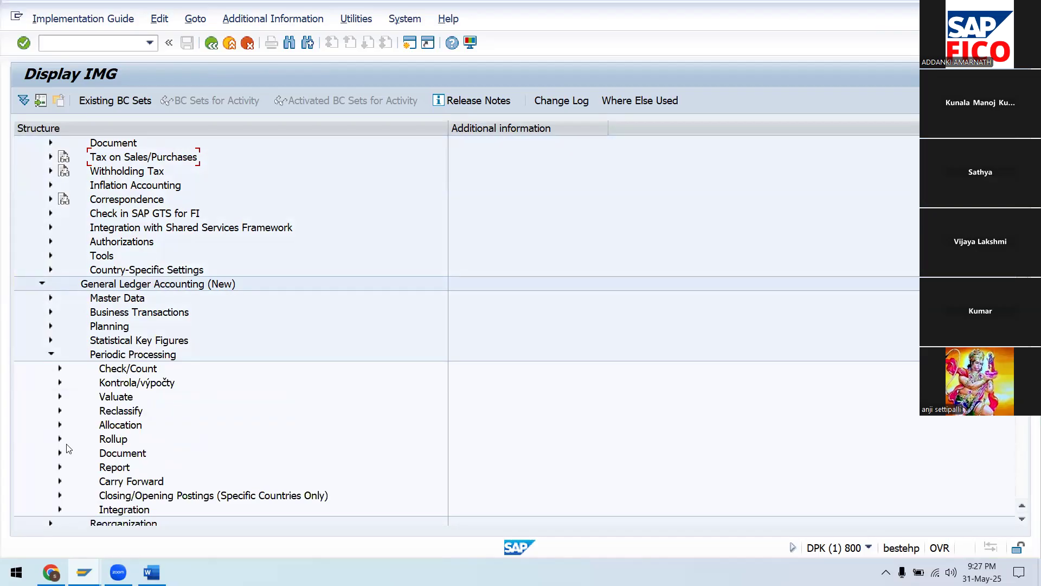
pyautogui.click(60, 397)
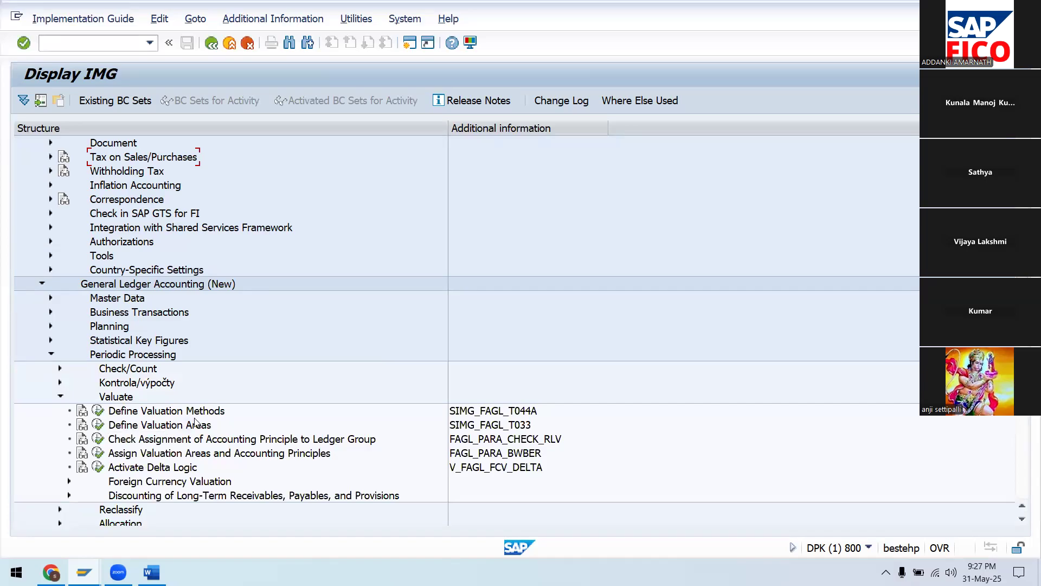
# Open Define Valuation Methods and start a new entry with the valuation method key UADD
pyautogui.click(98, 412)
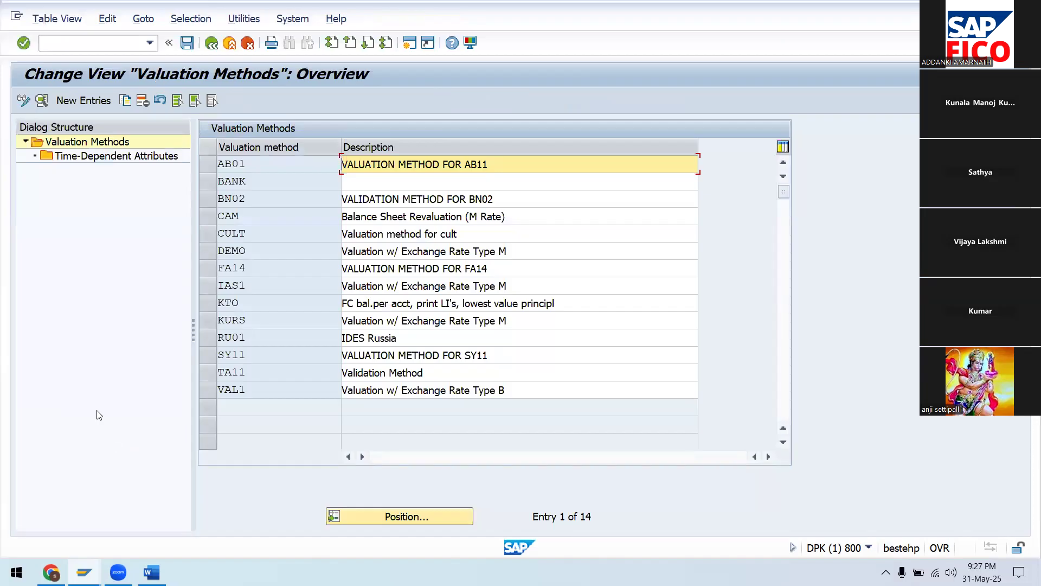
pyautogui.click(84, 102)
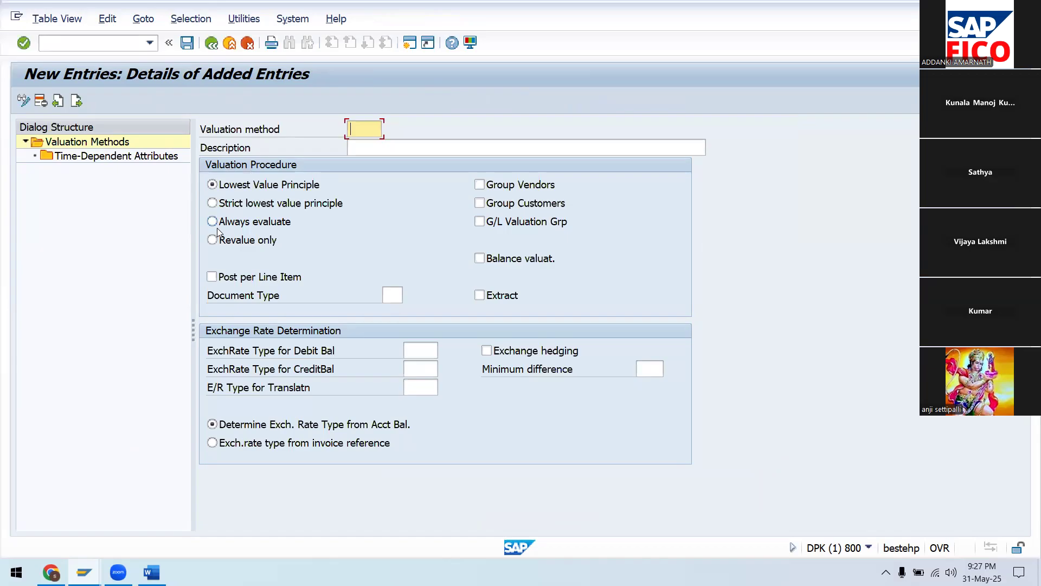
pyautogui.write('UADD')
pyautogui.click(434, 144)
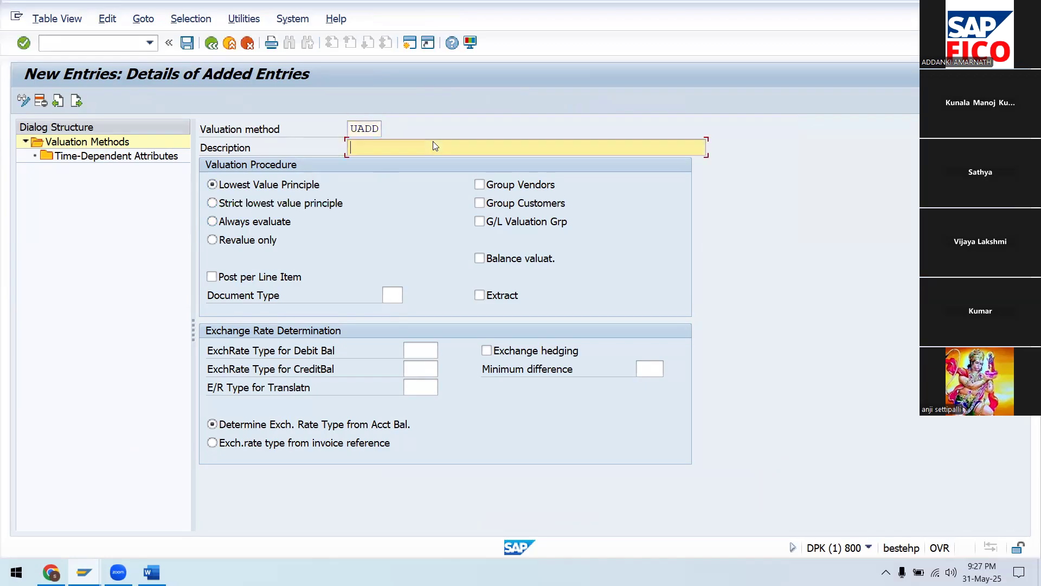
# Enter the description VALUATION METHOD FOR SA99 for valuation method UADD
pyautogui.write('U')
pyautogui.press('BackSpace')
pyautogui.write('VAL')
pyautogui.write('UATION METHOD FOR SA')
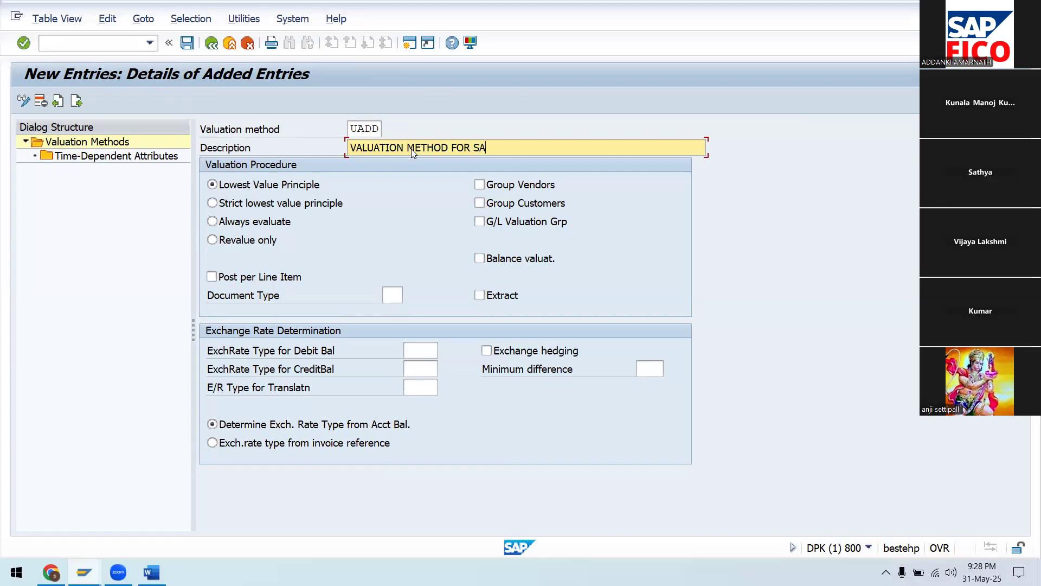
pyautogui.write('99')
# Set the valuation procedure to Always evaluate with document type SA
pyautogui.click(270, 226)
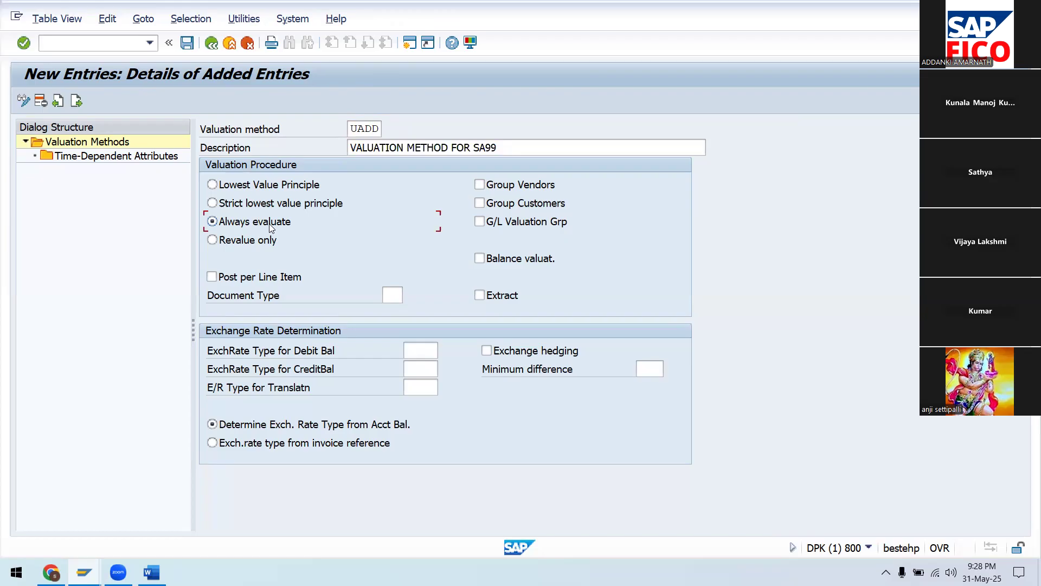
pyautogui.click(396, 295)
pyautogui.write('SA')
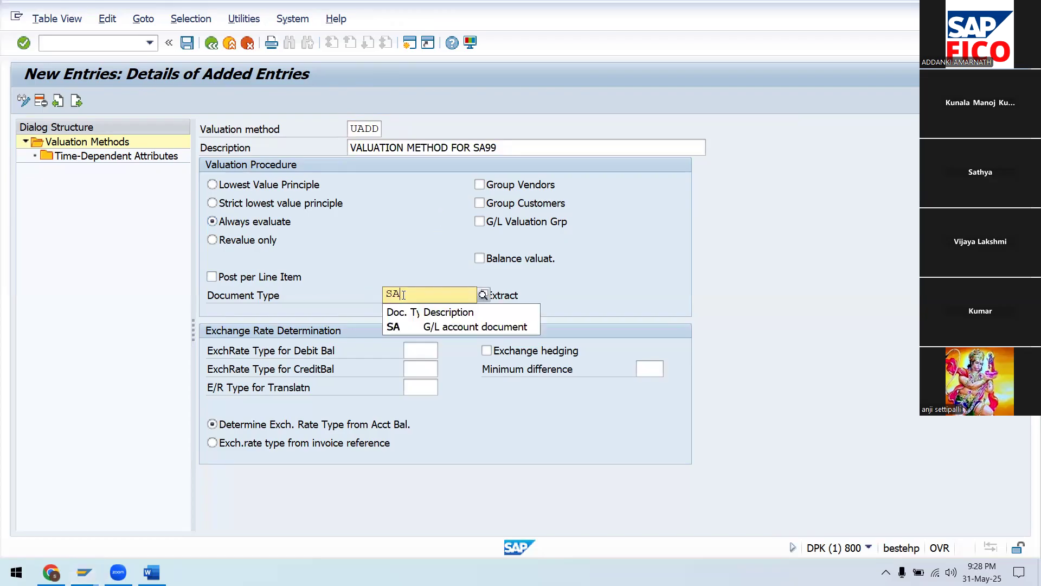
pyautogui.click(433, 326)
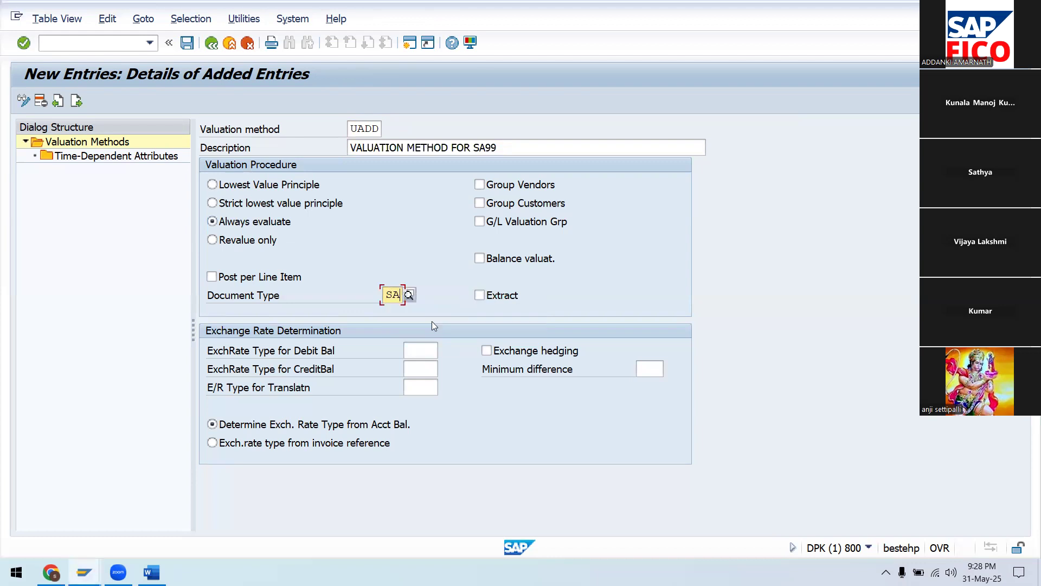
# Assign exchange rate type SA11 to both the debit balance and the credit balance of the valuation method
pyautogui.click(429, 349)
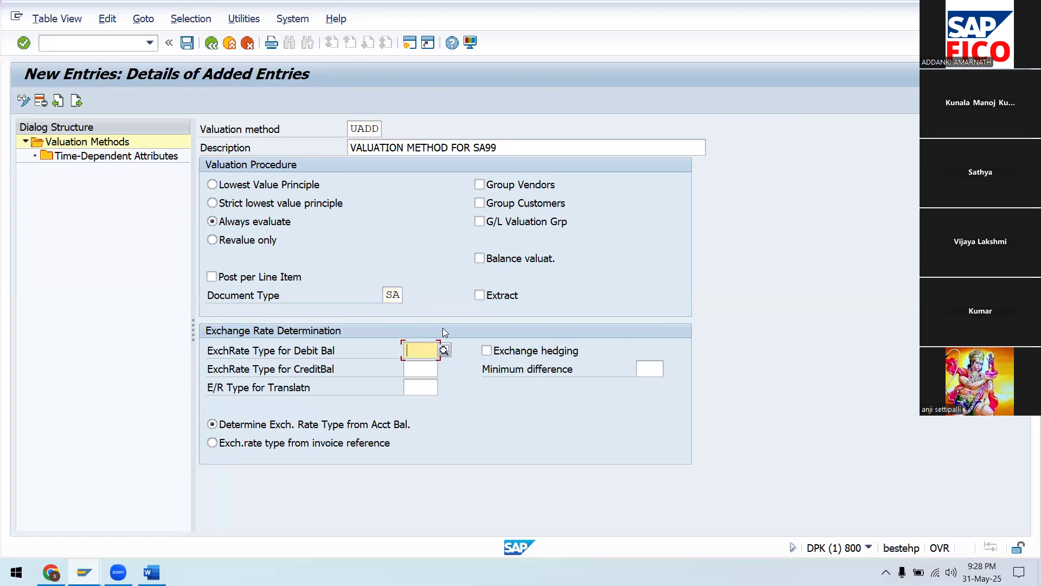
pyautogui.click(445, 350)
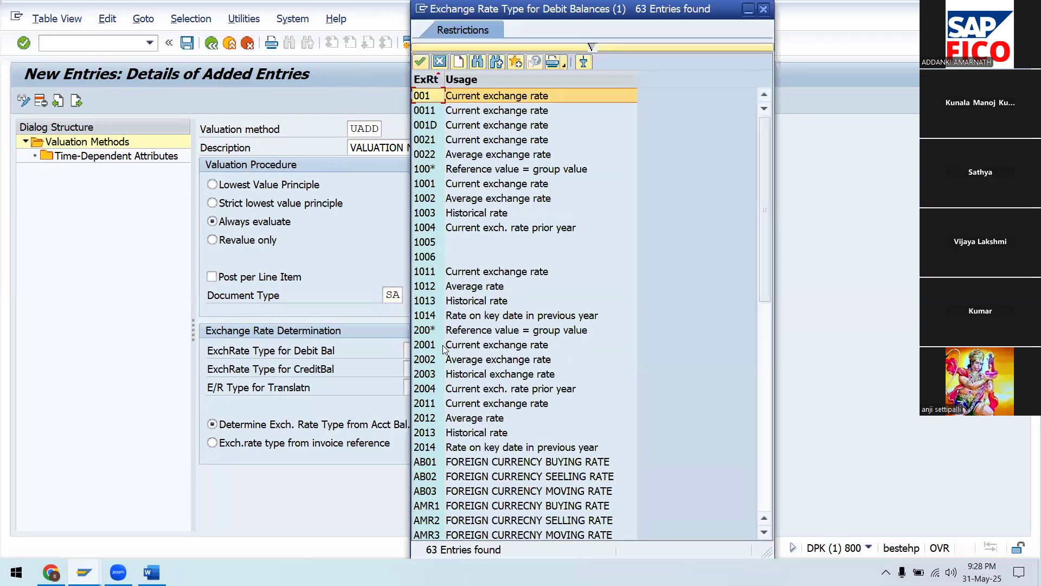
pyautogui.scroll(-10, 444, 347)
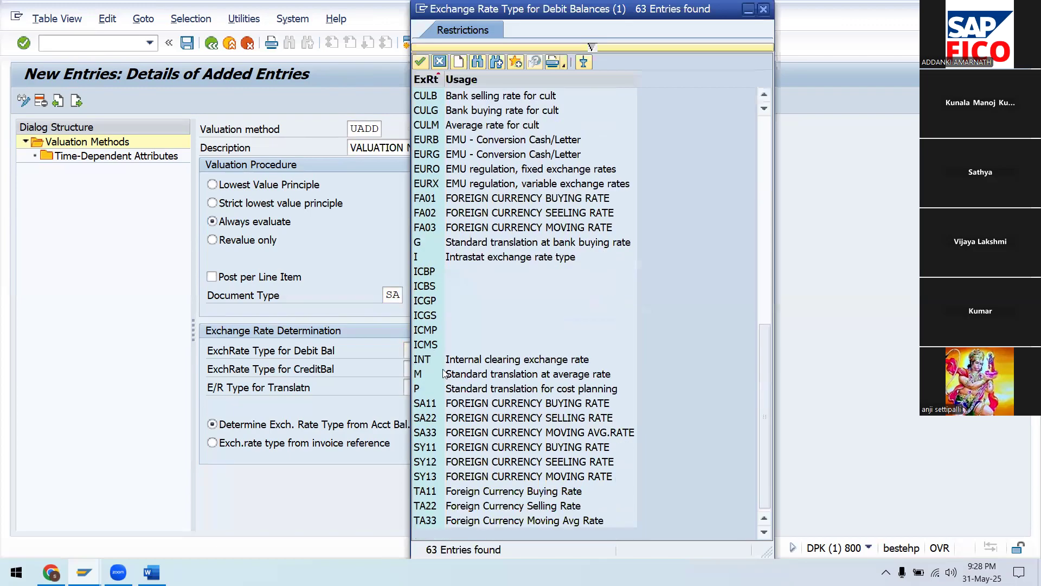
pyautogui.click(437, 406)
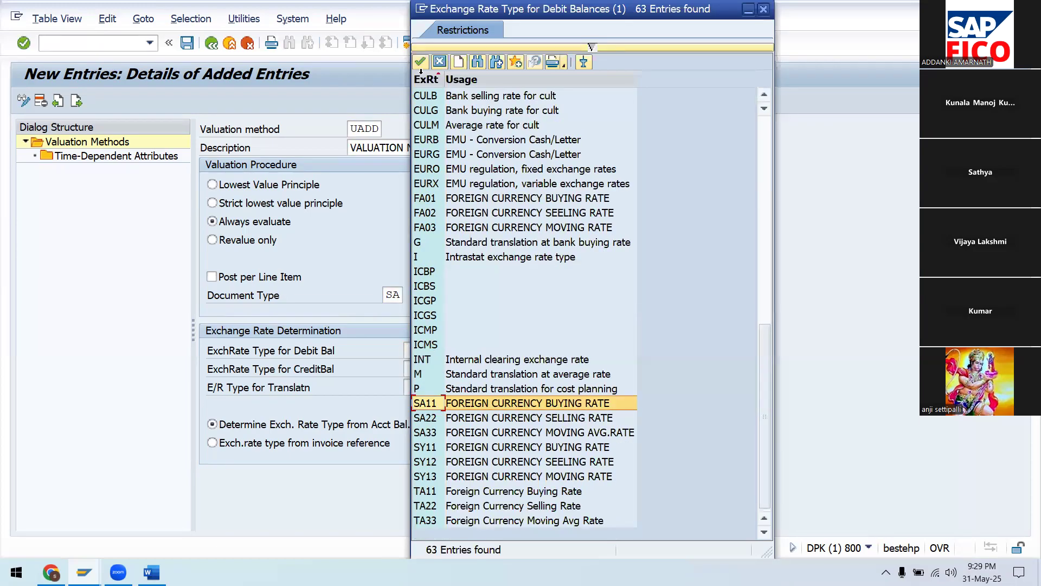
pyautogui.click(420, 62)
pyautogui.click(422, 369)
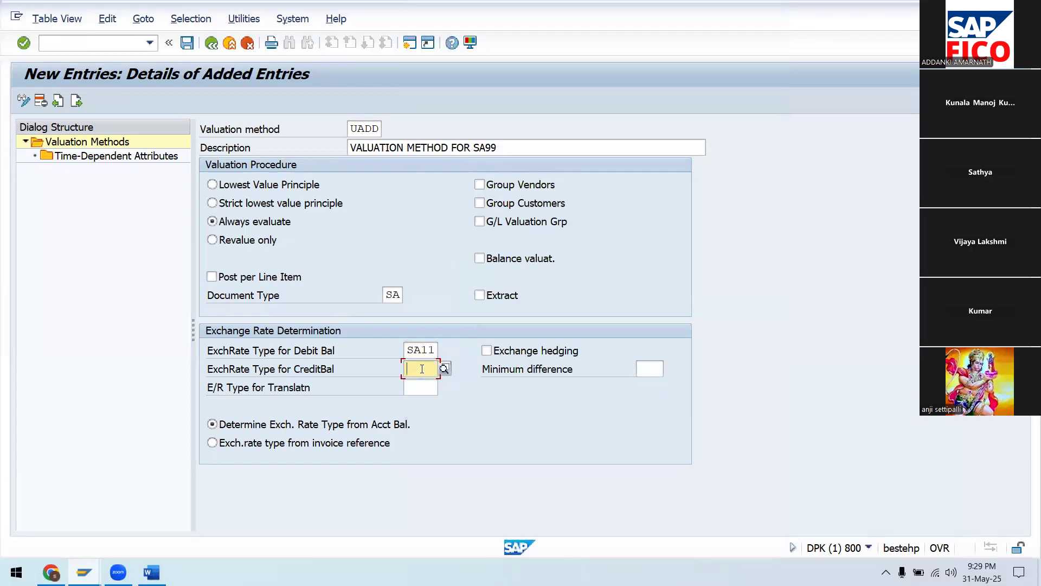
pyautogui.write('SA')
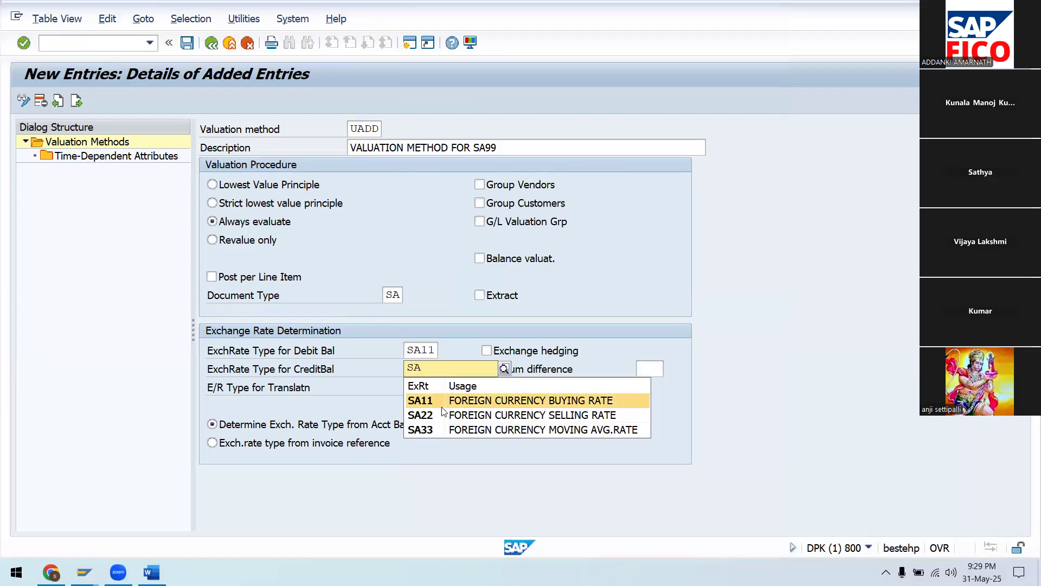
pyautogui.click(442, 407)
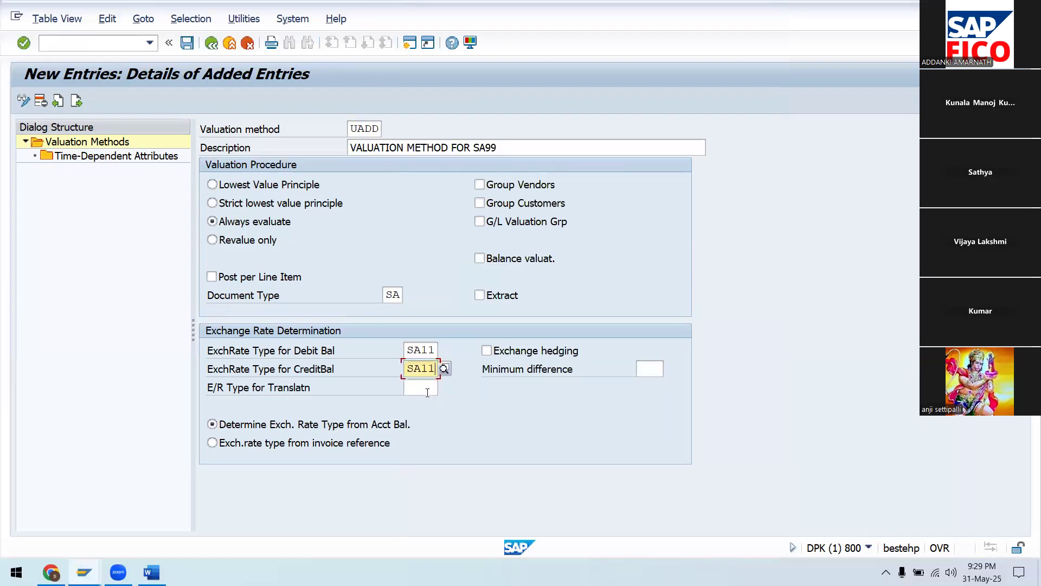
pyautogui.click(428, 389)
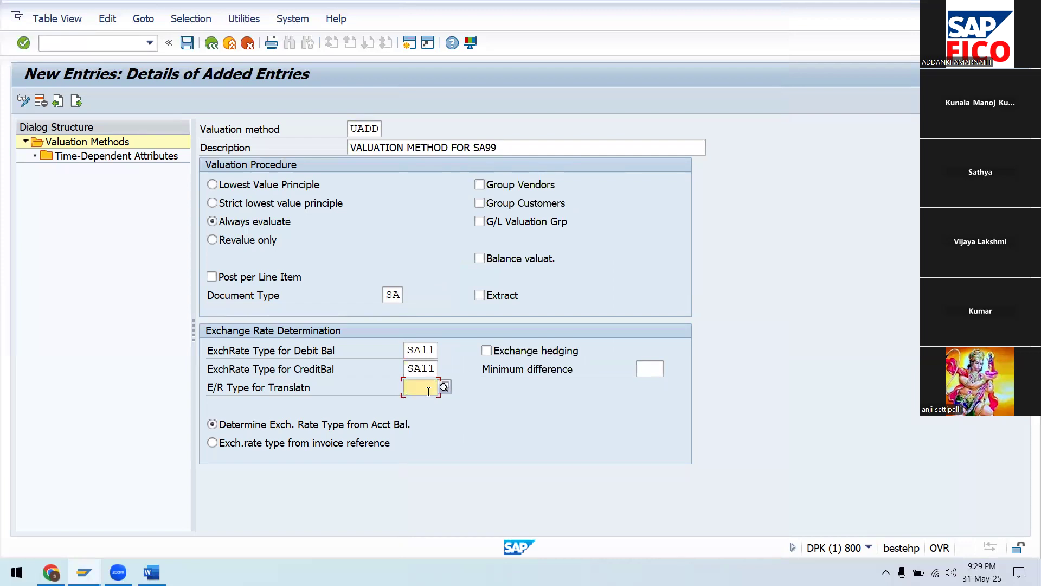
# Save the valuation method with its customizing request and return to the IMG structure
pyautogui.click(187, 42)
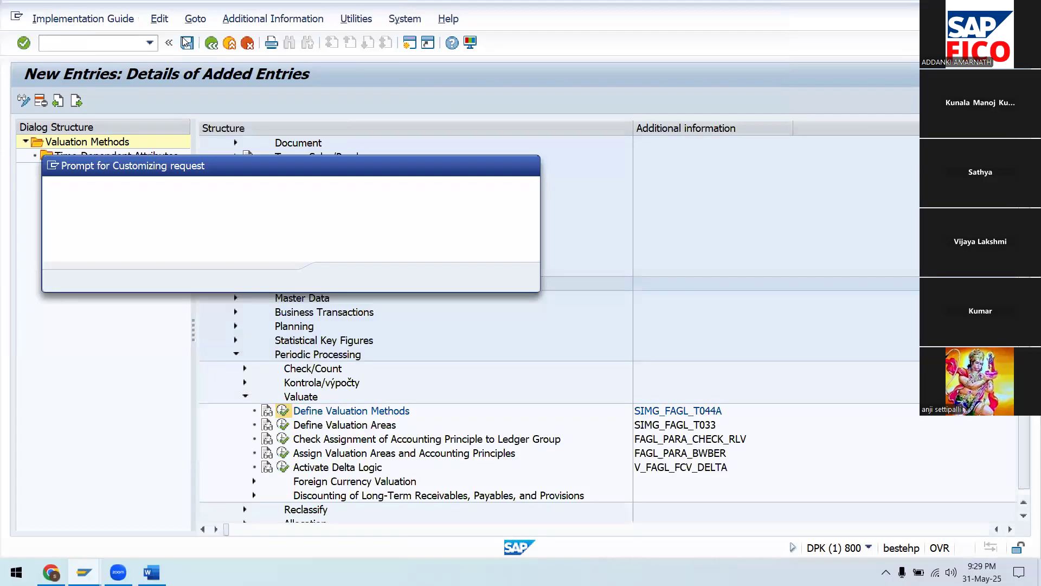
pyautogui.click(337, 278)
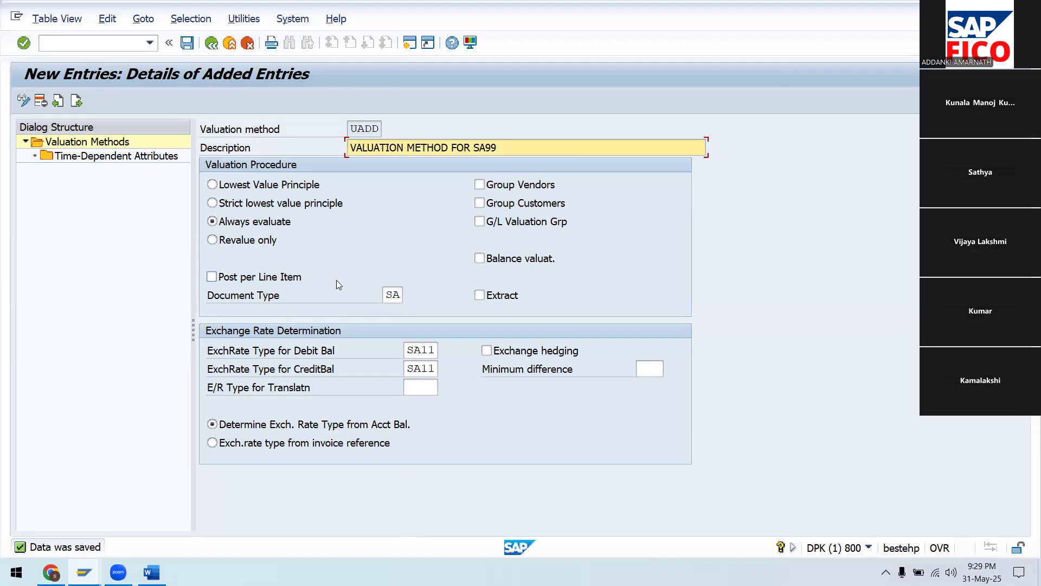
pyautogui.click(211, 42)
pyautogui.click(212, 43)
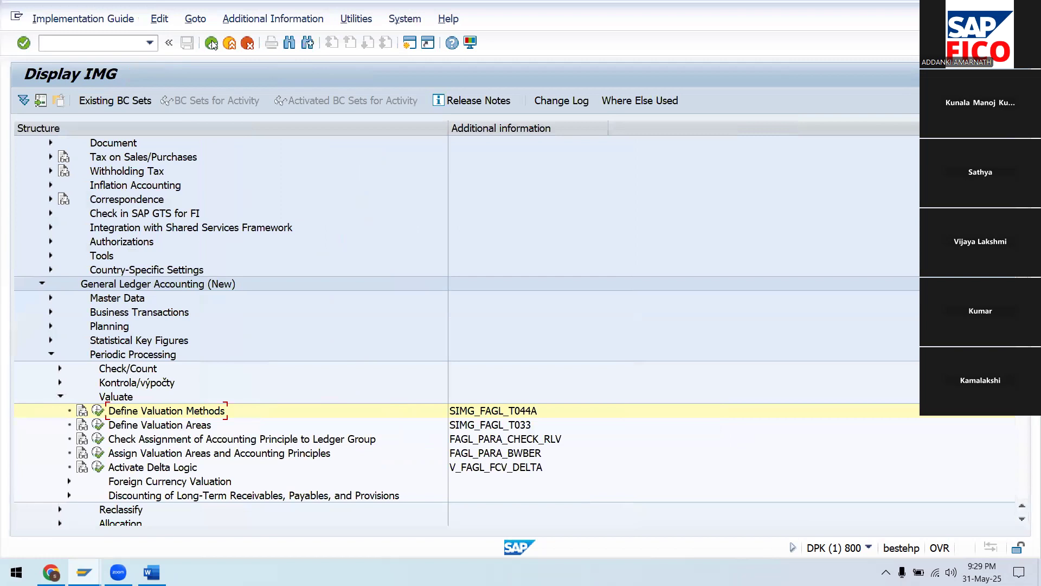
# Open Define Valuation Areas and add a new entry U1 with valuation method UADD and currency type Company code currency
pyautogui.scroll(-1, 219, 319)
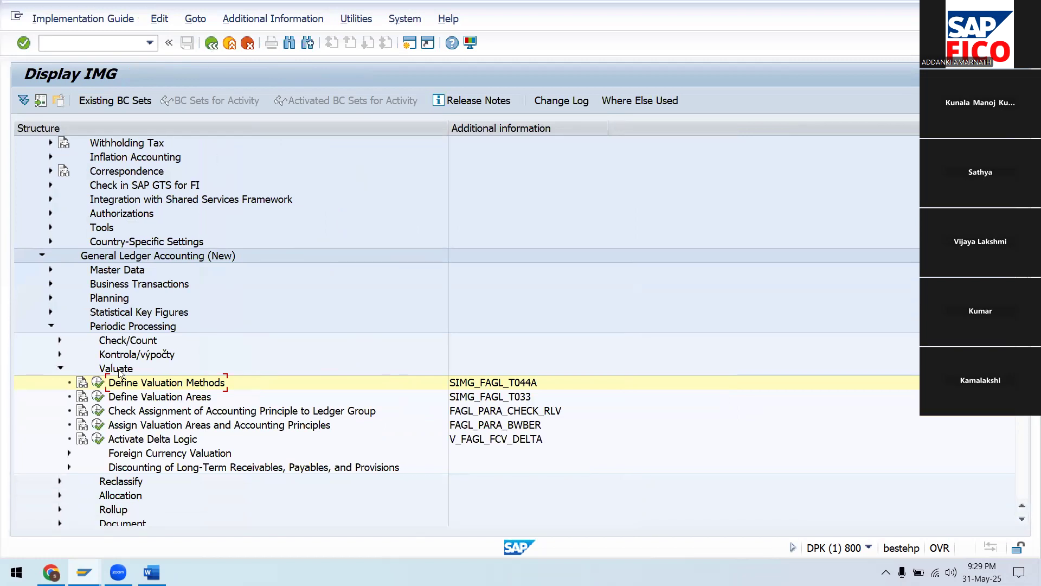
pyautogui.click(99, 396)
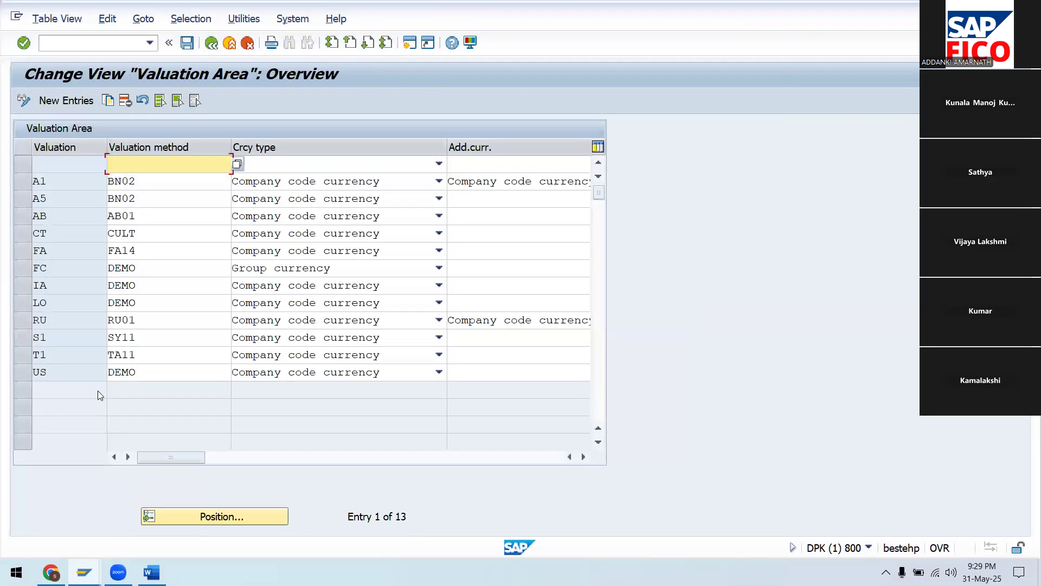
pyautogui.click(77, 103)
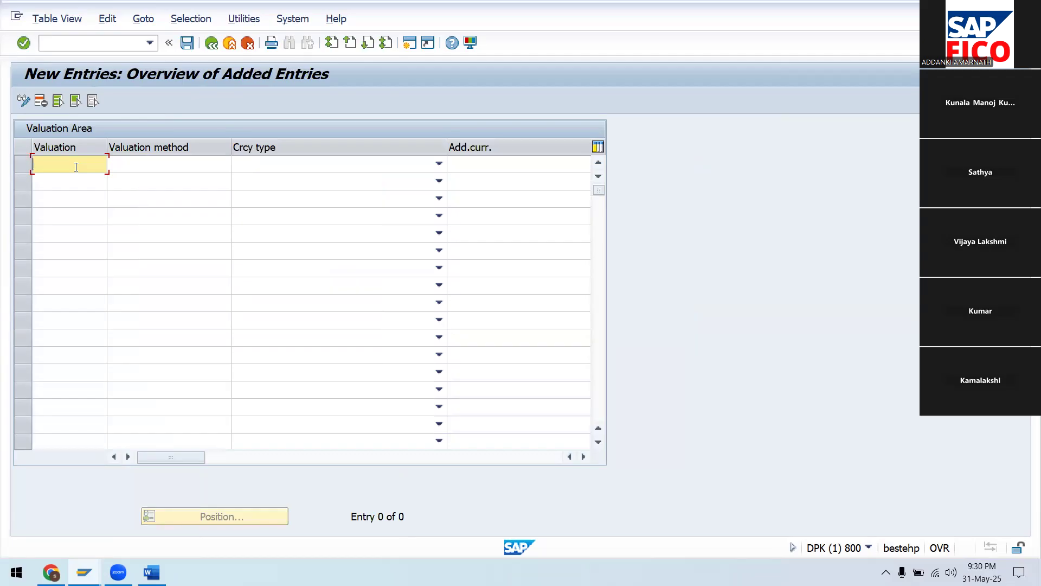
pyautogui.write('U1')
pyautogui.click(145, 168)
pyautogui.write('UADD')
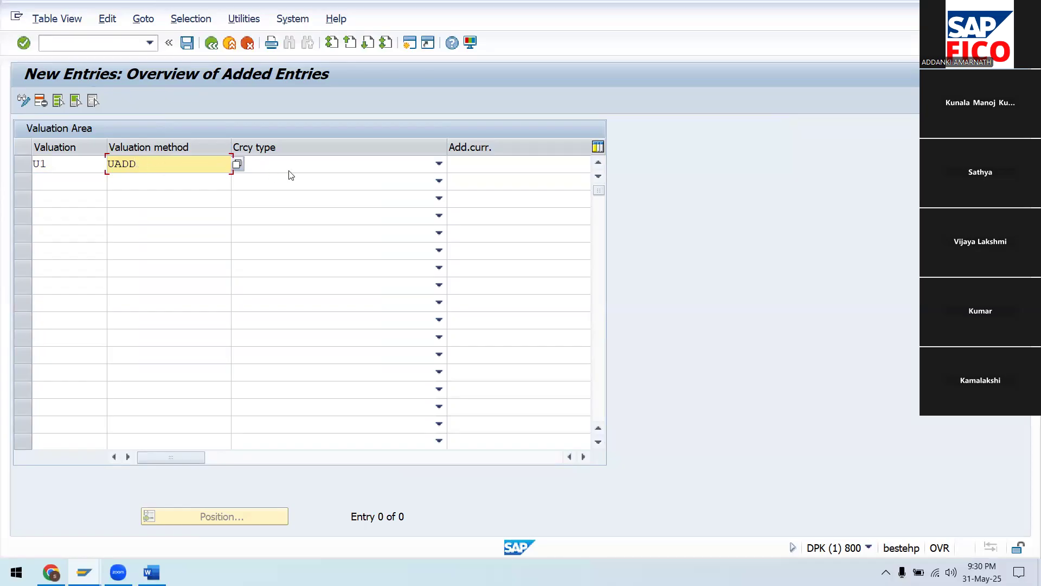
pyautogui.click(439, 164)
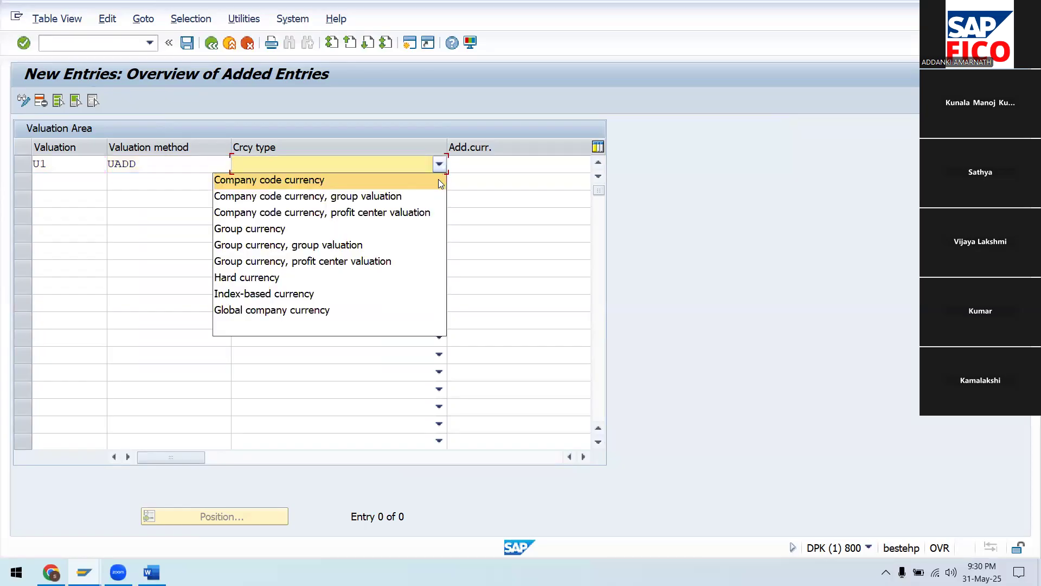
pyautogui.click(439, 181)
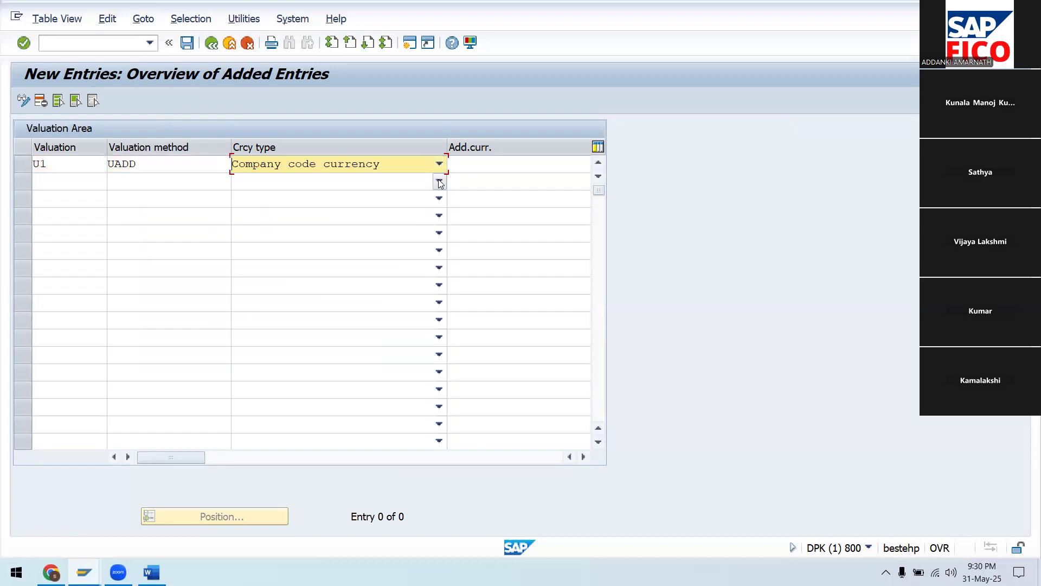
# Leave the additional currency of valuation area U1 blank and save the entry with its customizing request
pyautogui.click(479, 167)
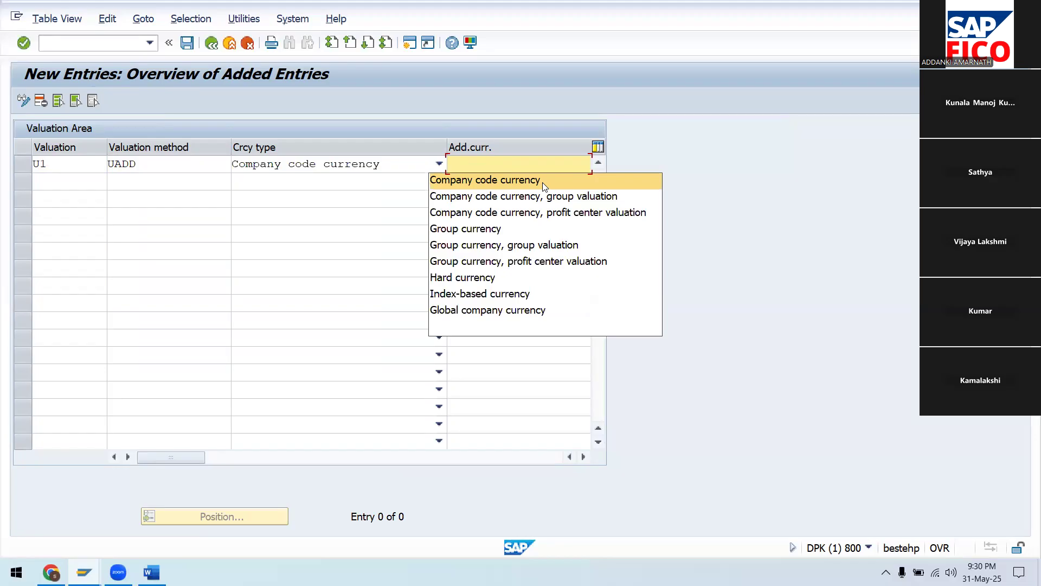
pyautogui.click(561, 165)
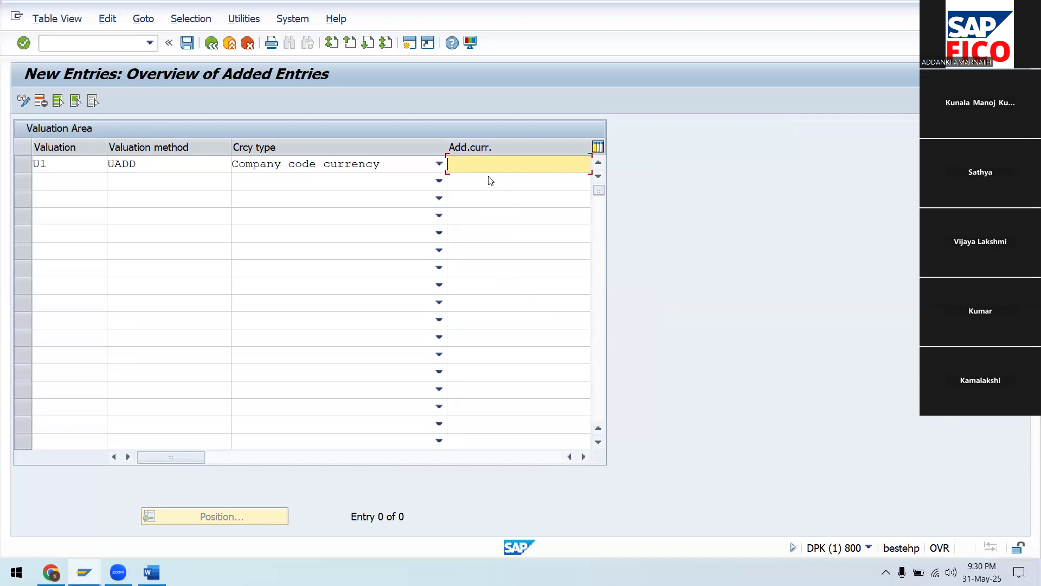
pyautogui.click(187, 43)
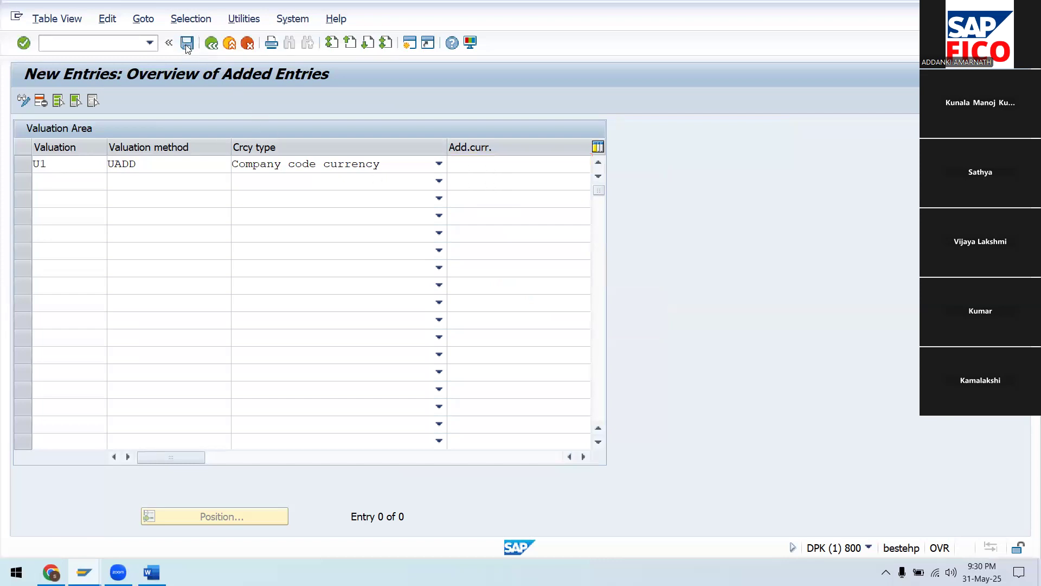
pyautogui.click(338, 278)
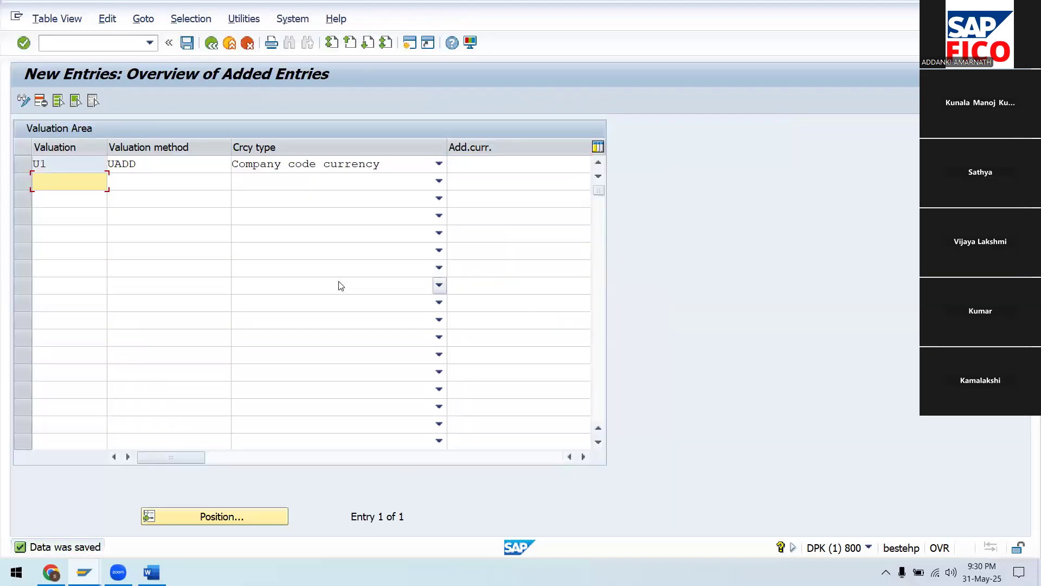
# Highlight the checklist item "Assign validation areas and accounting principles" in Word and return to the IMG structure in SAP
pyautogui.click(151, 573)
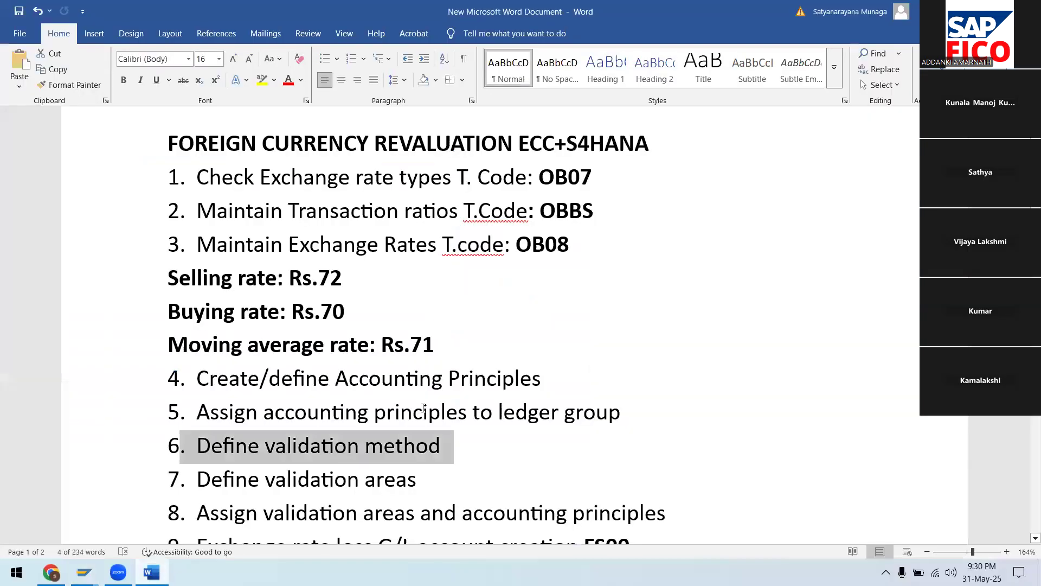
pyautogui.scroll(-3, 423, 408)
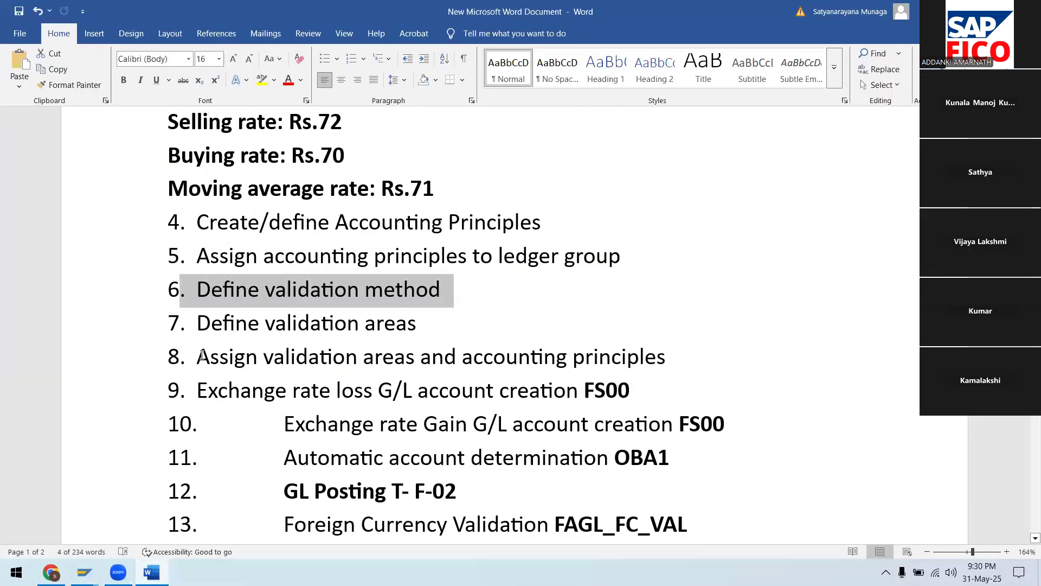
pyautogui.moveTo(197, 357); pyautogui.dragTo(659, 344)
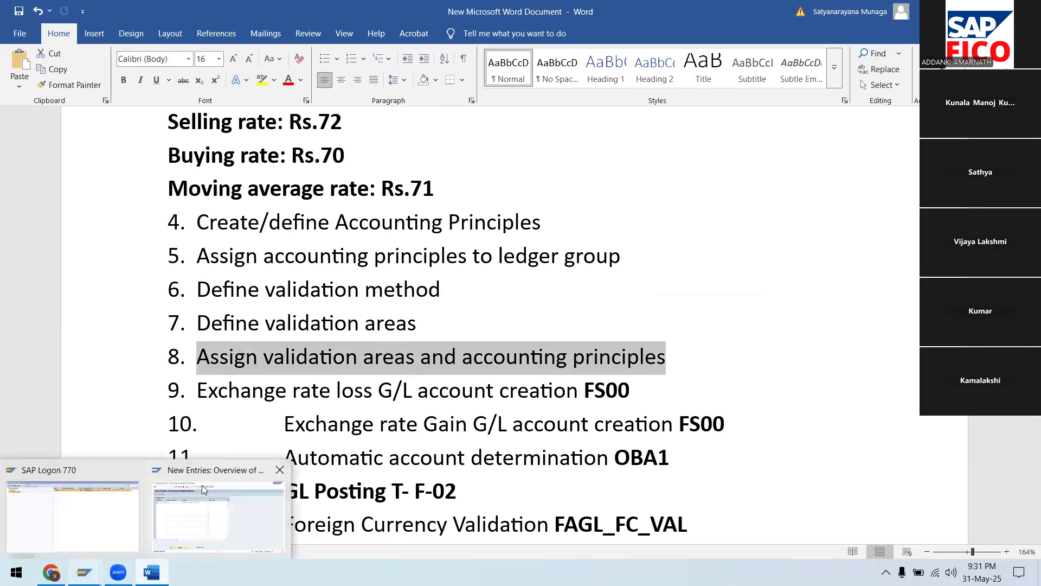
pyautogui.click(217, 474)
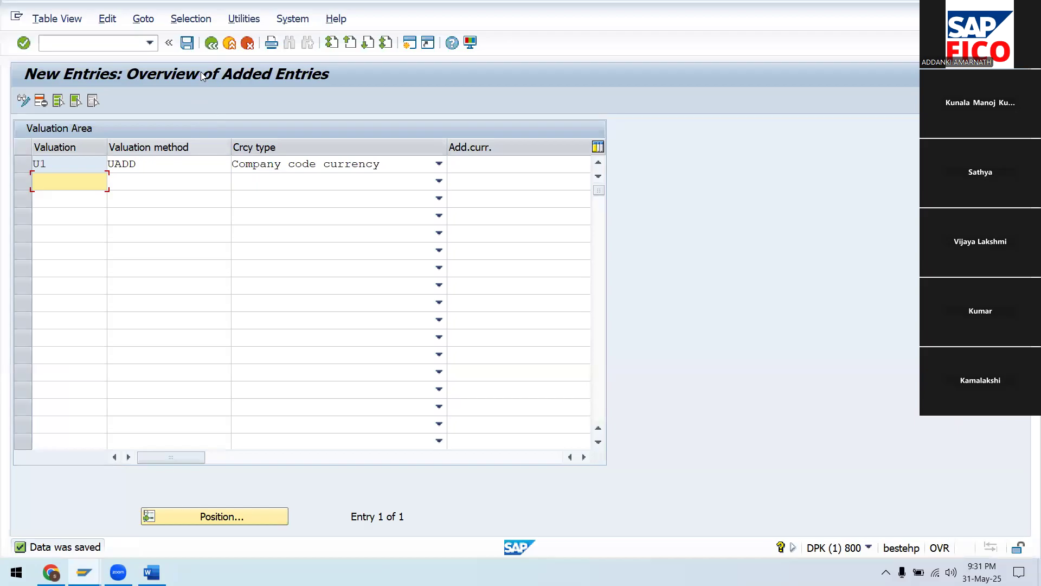
pyautogui.click(211, 43)
pyautogui.click(212, 44)
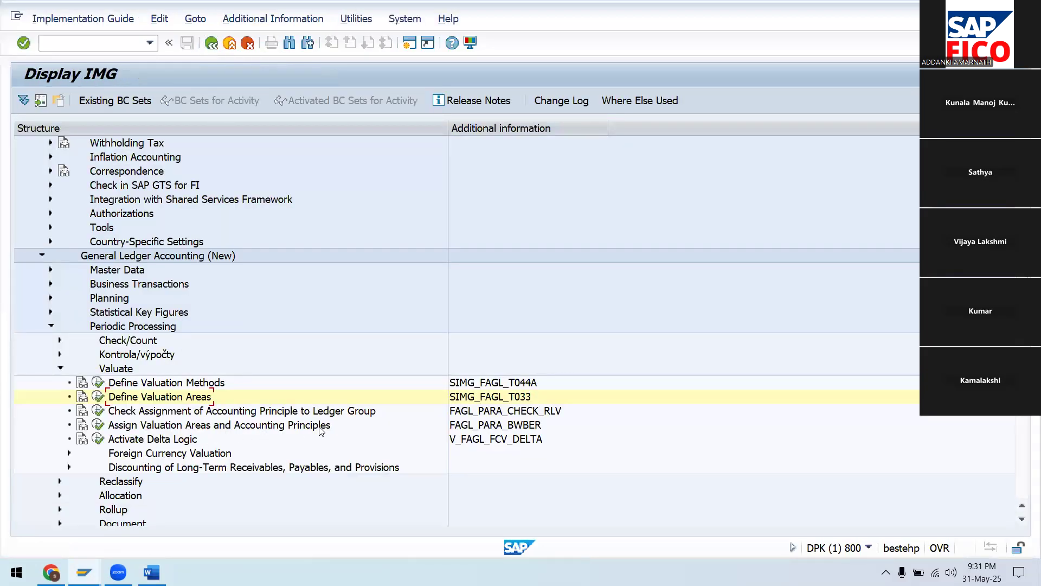
# Open Assign Valuation Areas and Accounting Principles and add a new entry assigning valuation area U1 to accounting principle UADD
pyautogui.click(98, 427)
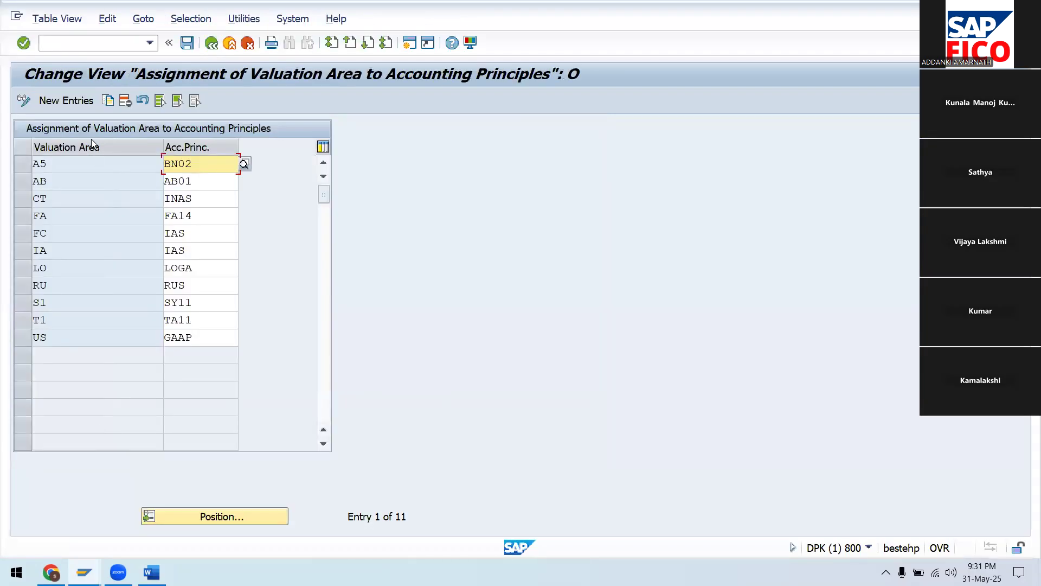
pyautogui.click(79, 103)
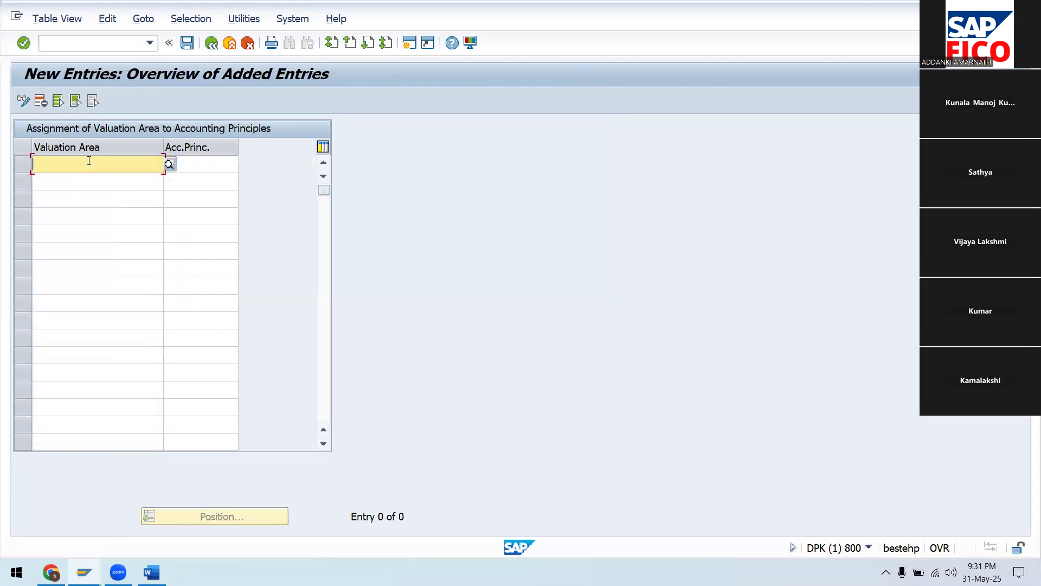
pyautogui.write('U1')
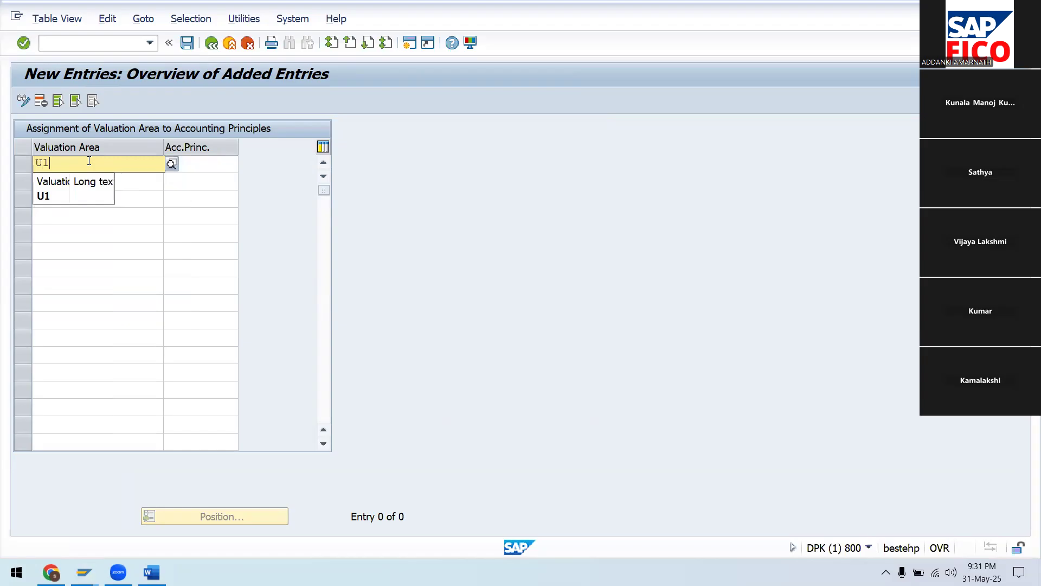
pyautogui.click(43, 196)
pyautogui.click(188, 161)
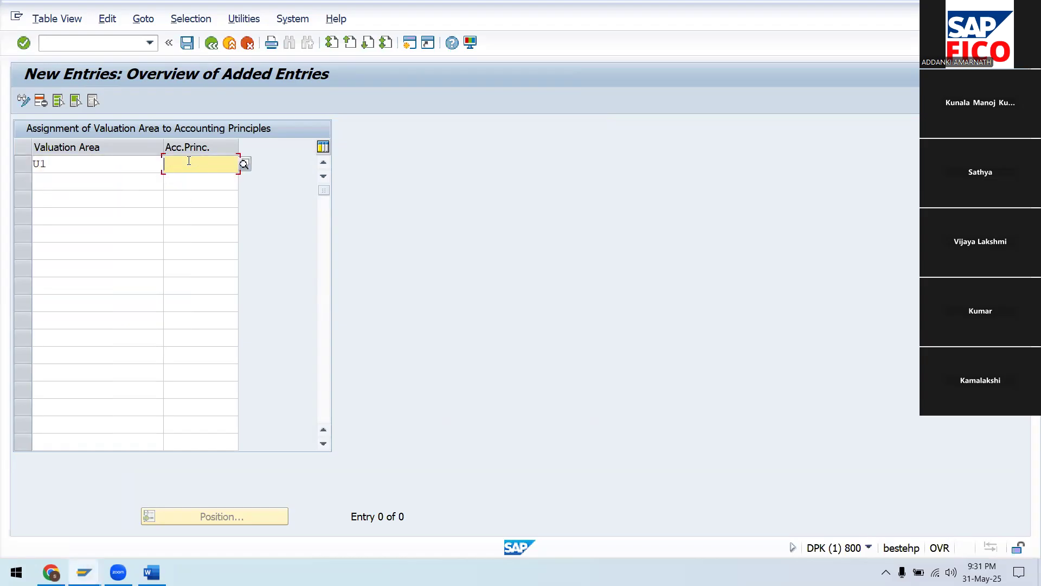
pyautogui.write('UADD')
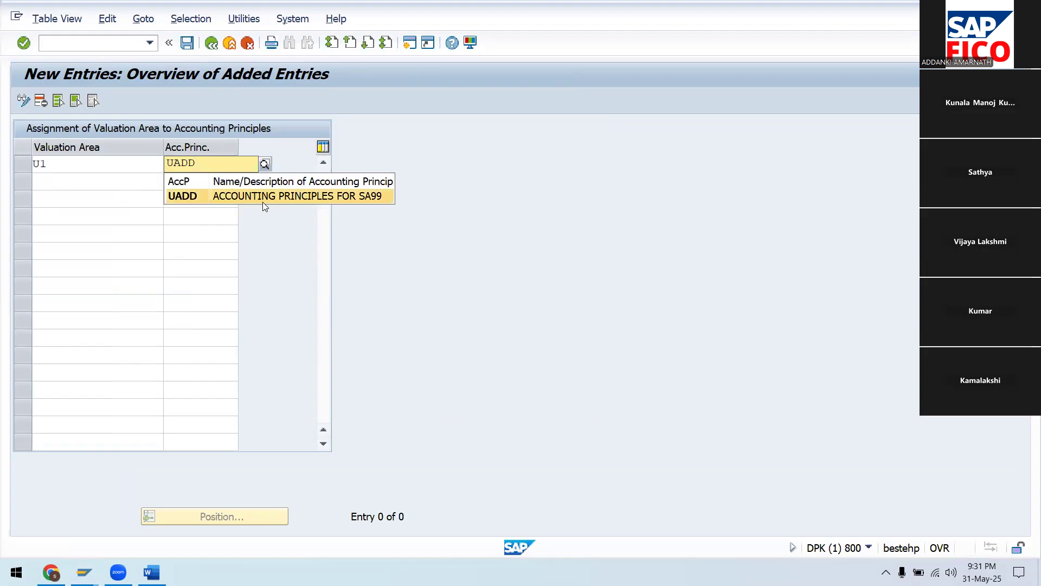
pyautogui.click(275, 195)
# Save the U1 assignment with its customizing request and return to the assignment overview
pyautogui.click(187, 44)
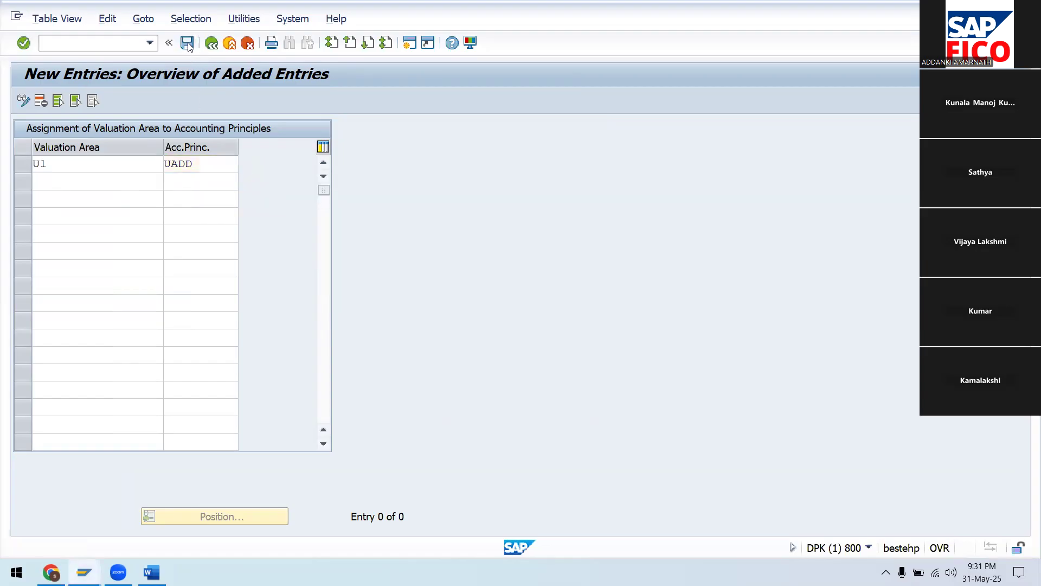
pyautogui.click(337, 276)
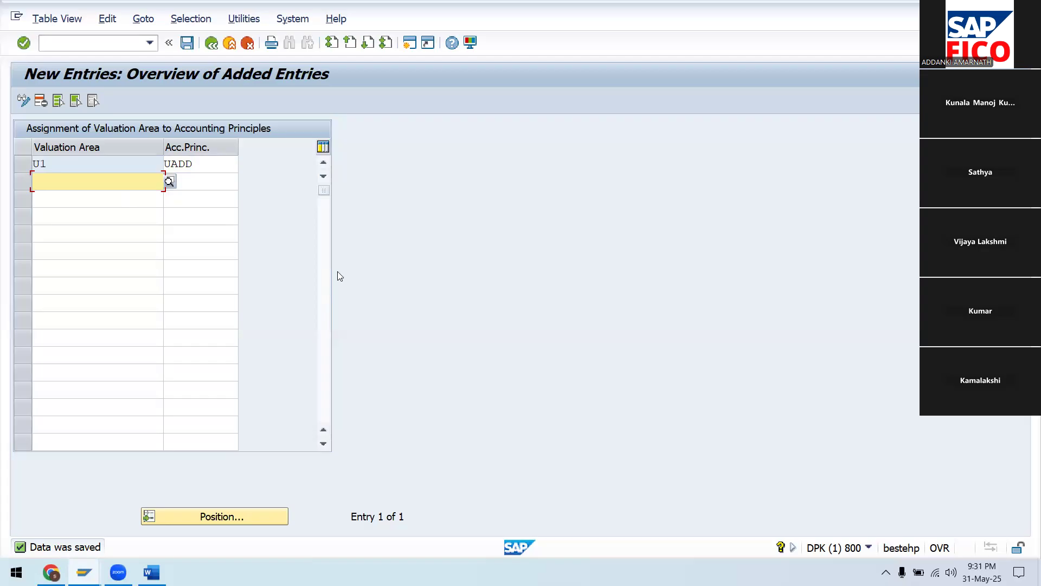
pyautogui.click(216, 48)
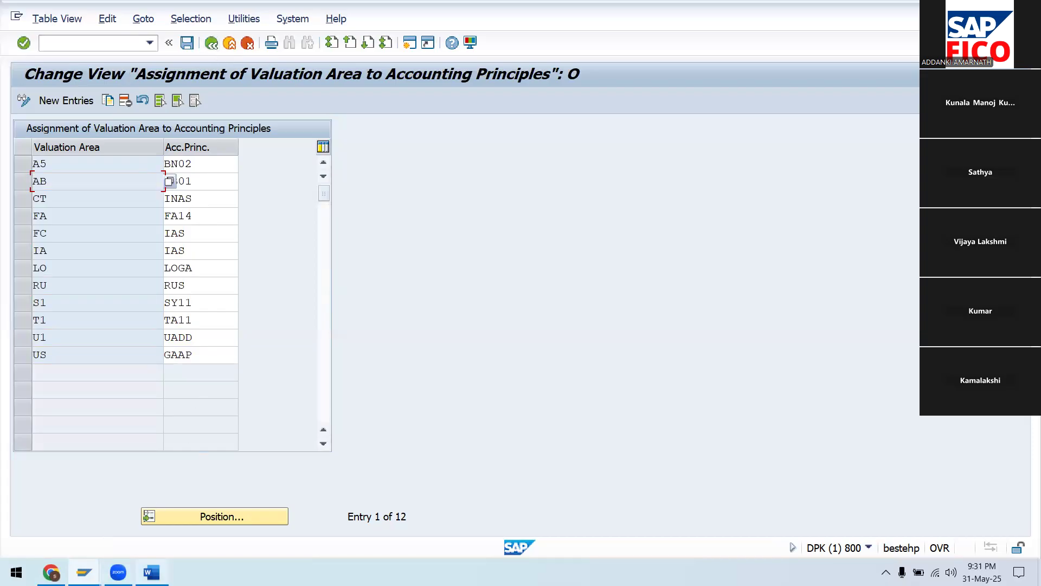
# Switch to Word and highlight the checklist items for creating the exchange rate loss and gain G/L accounts with FS00
pyautogui.moveTo(152, 573)
pyautogui.click(167, 475)
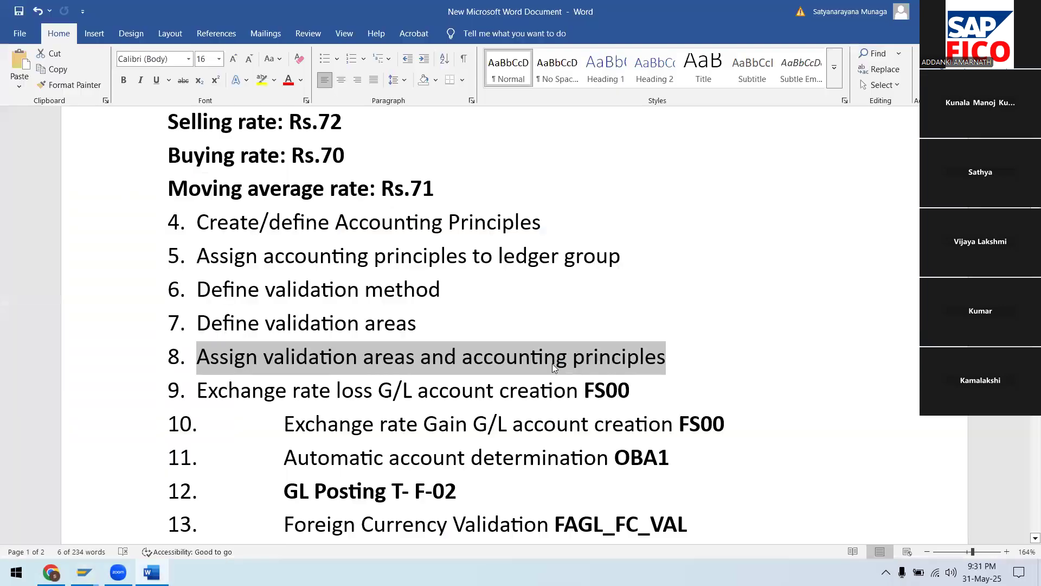
pyautogui.press('Down')
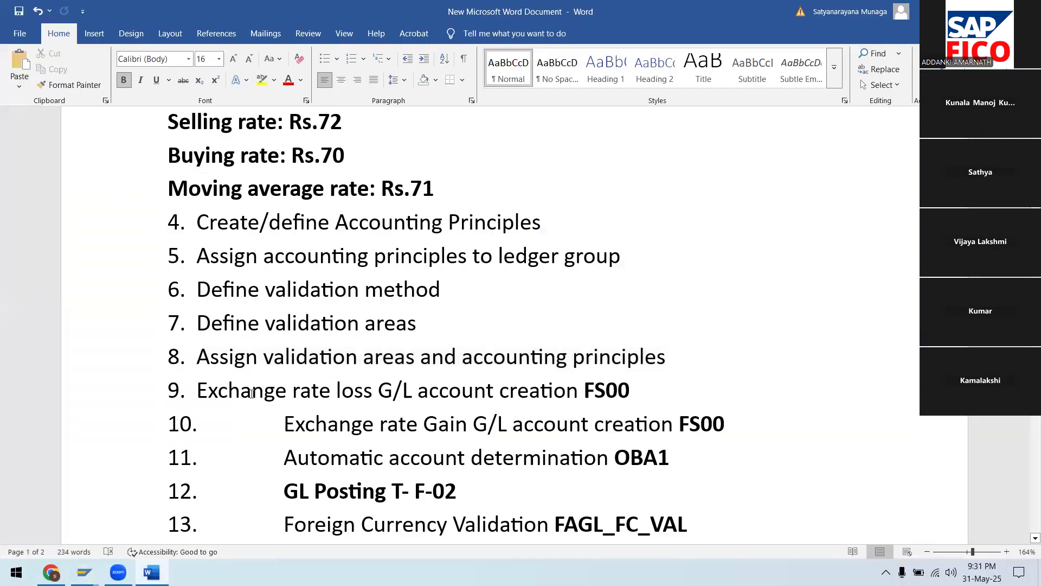
pyautogui.scroll(-1, 235, 369)
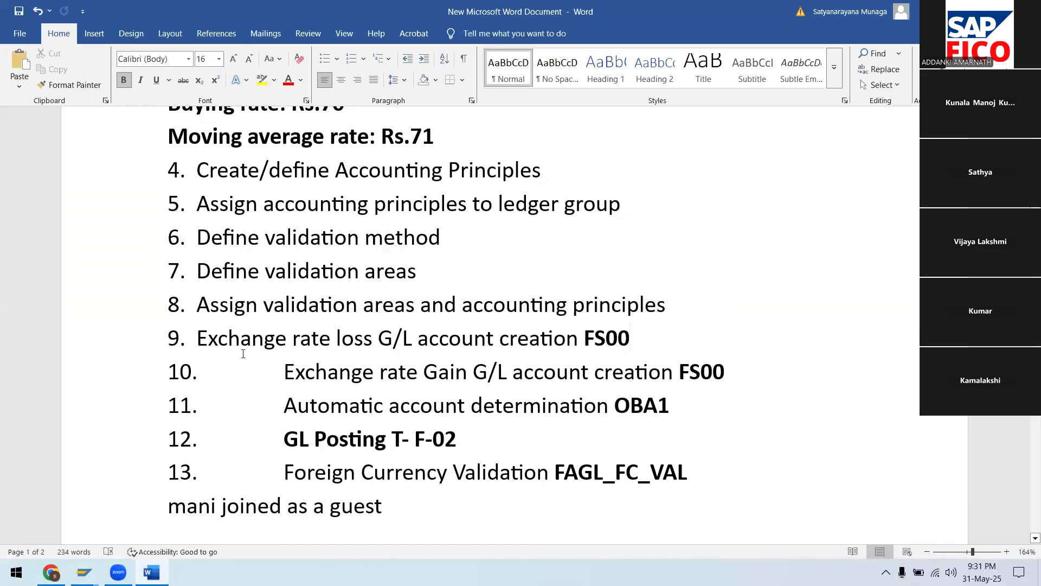
pyautogui.scroll(-1, 243, 354)
pyautogui.moveTo(198, 286); pyautogui.dragTo(459, 252)
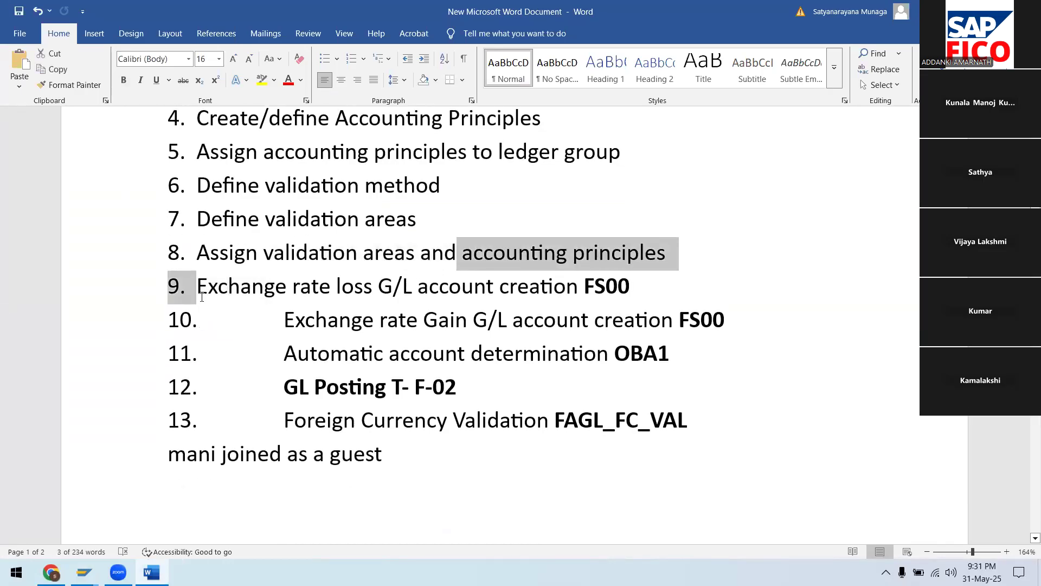
pyautogui.moveTo(199, 288); pyautogui.dragTo(726, 319)
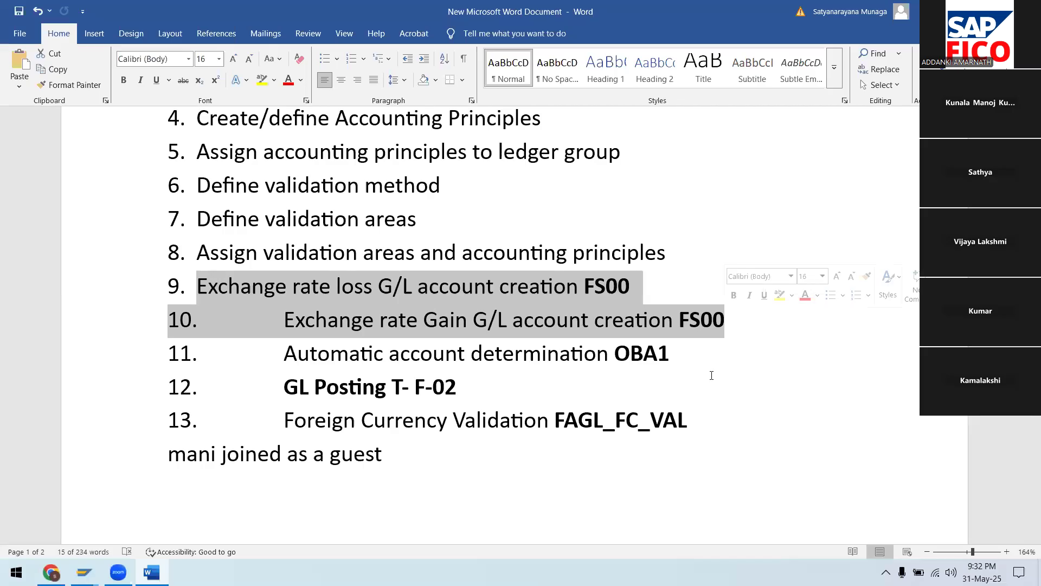
pyautogui.click(621, 515)
# Switch back to SAP, open transaction FS00 and review the accounts in the ADMINISTRATION COST AND OTHER group
pyautogui.click(84, 572)
pyautogui.click(190, 469)
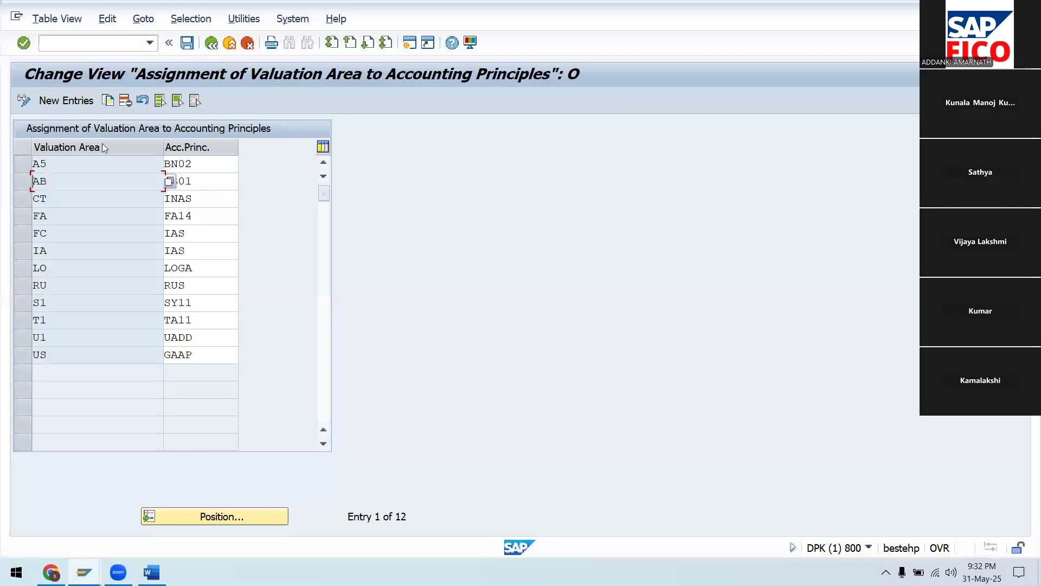
pyautogui.click(101, 41)
pyautogui.write('/NFS00')
pyautogui.press('Return')
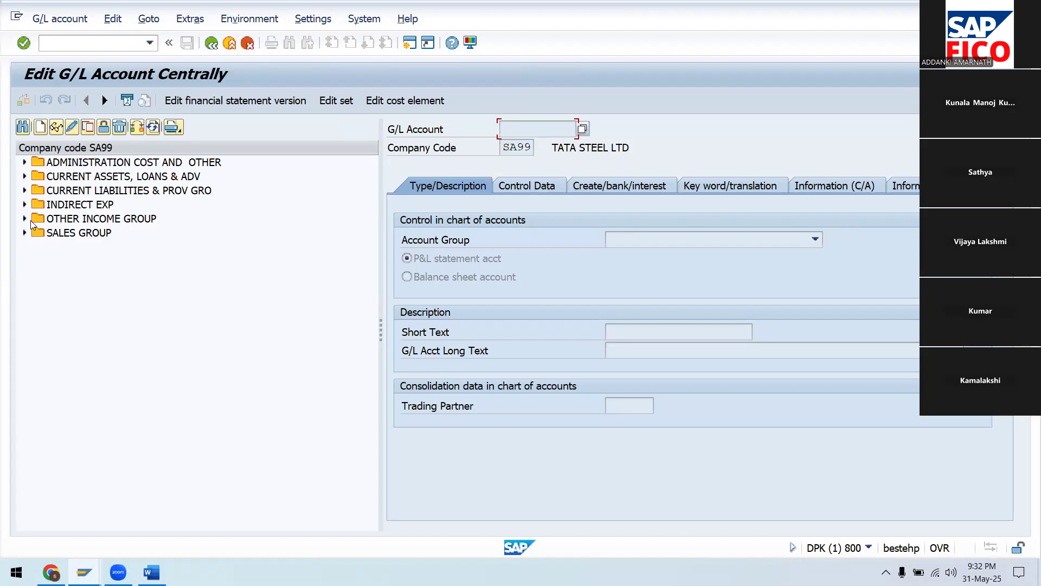
pyautogui.click(24, 163)
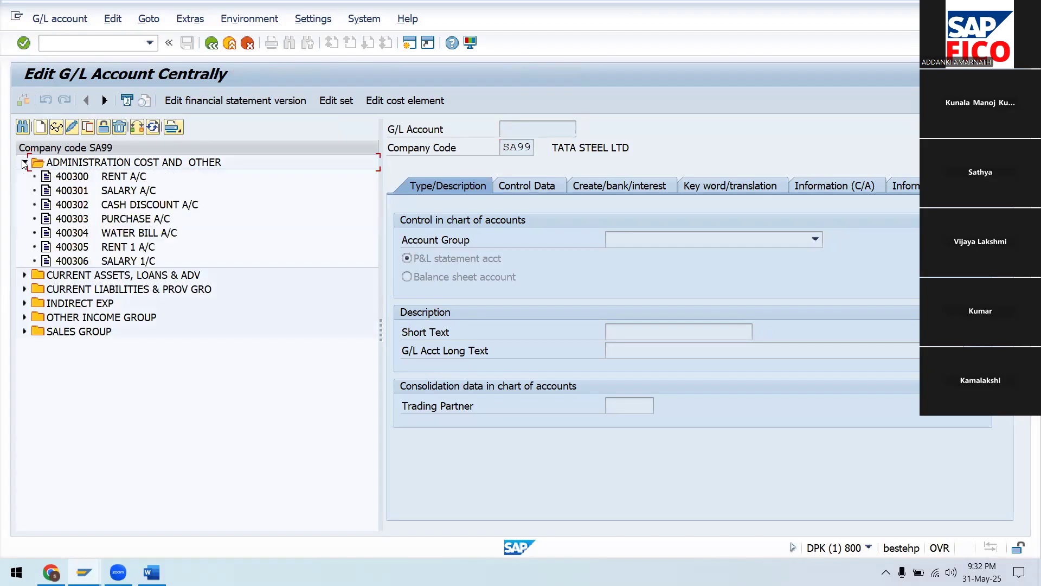
pyautogui.click(24, 162)
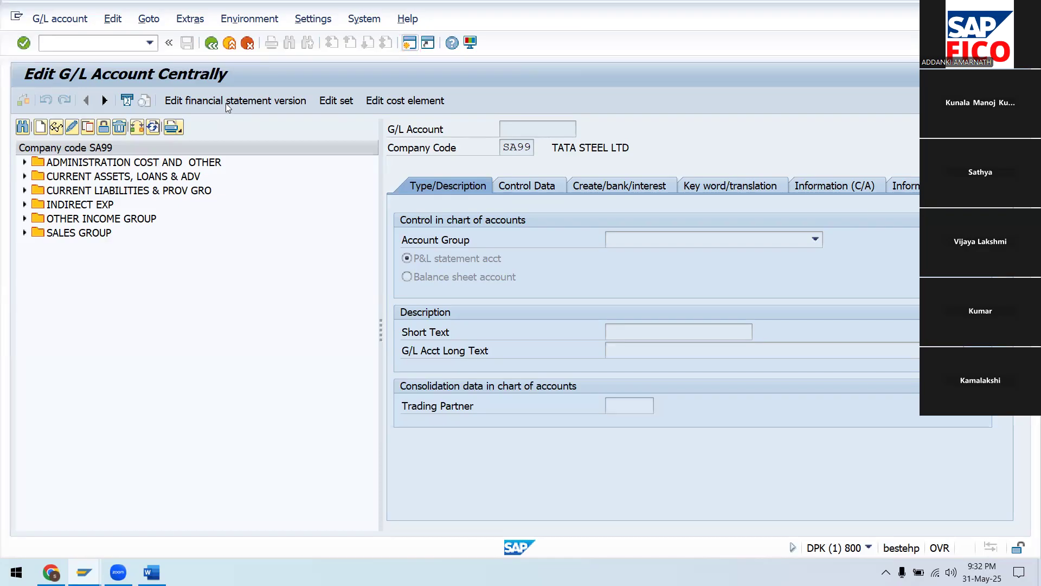
# Open transaction OBD4 in a new session and enter SA as the chart of accounts for positioning the account group list
pyautogui.write('OBD4')
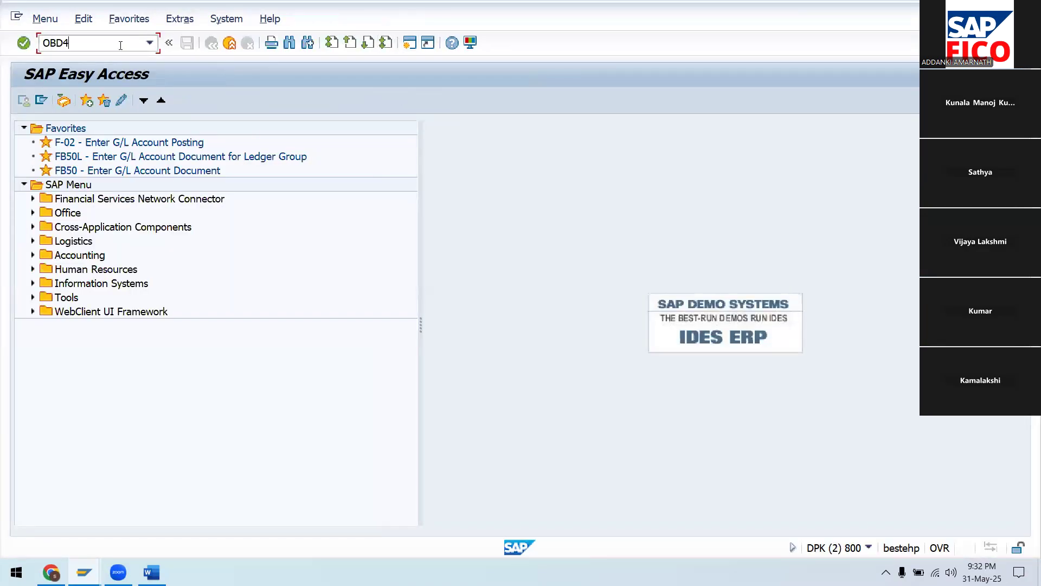
pyautogui.press('Return')
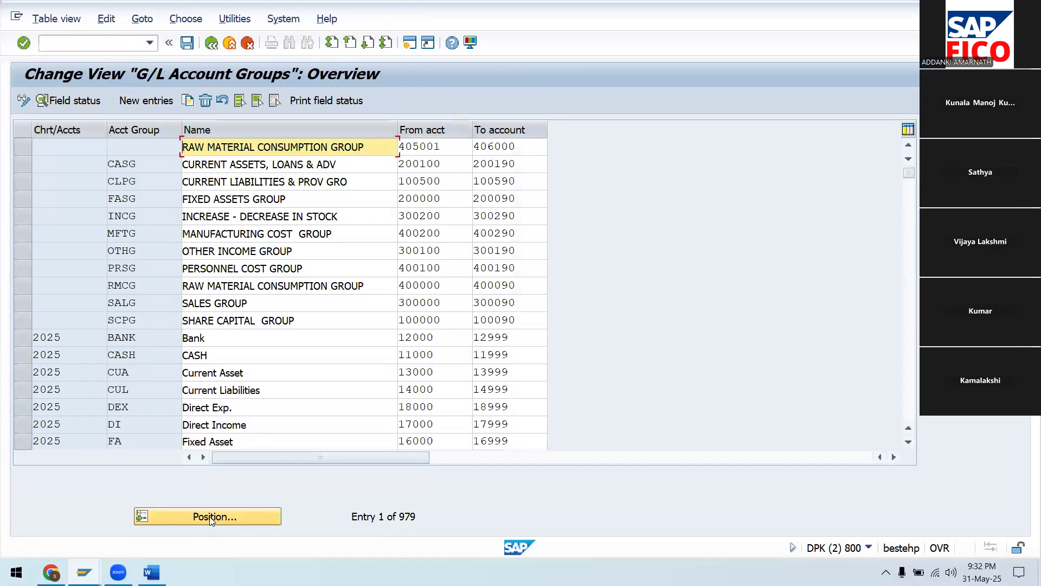
pyautogui.click(211, 518)
pyautogui.write('SA')
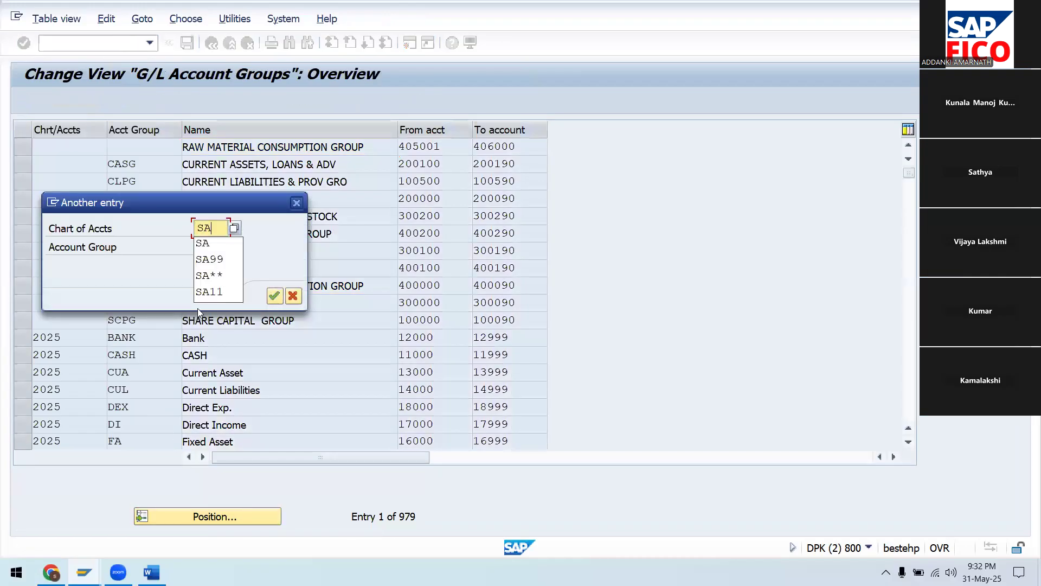
# Position the G/L account groups list at chart of accounts SA11 and check the INDIRECT EXP group's number range
pyautogui.click(200, 292)
pyautogui.click(274, 295)
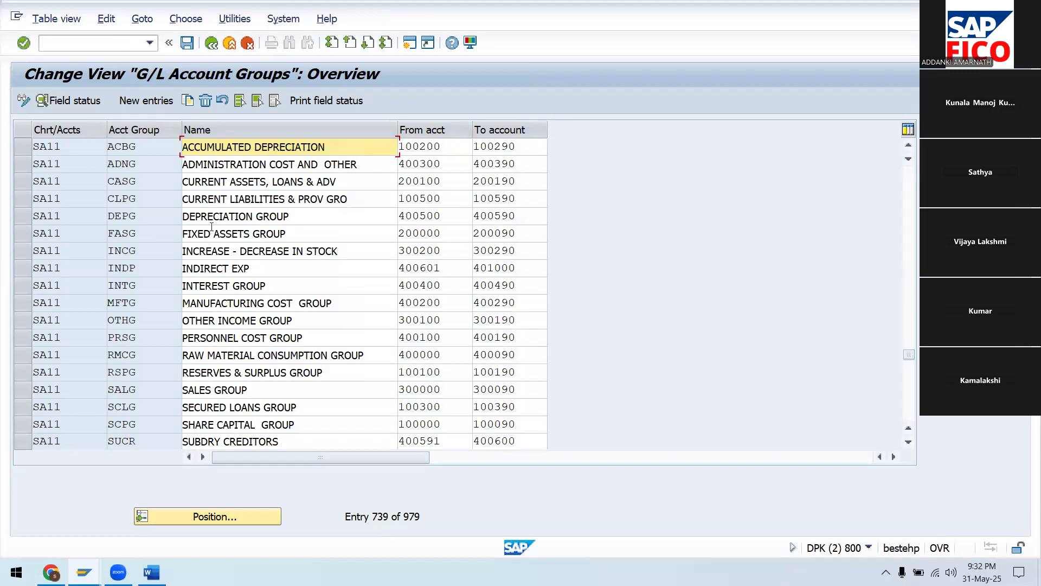
pyautogui.scroll(-1, 218, 252)
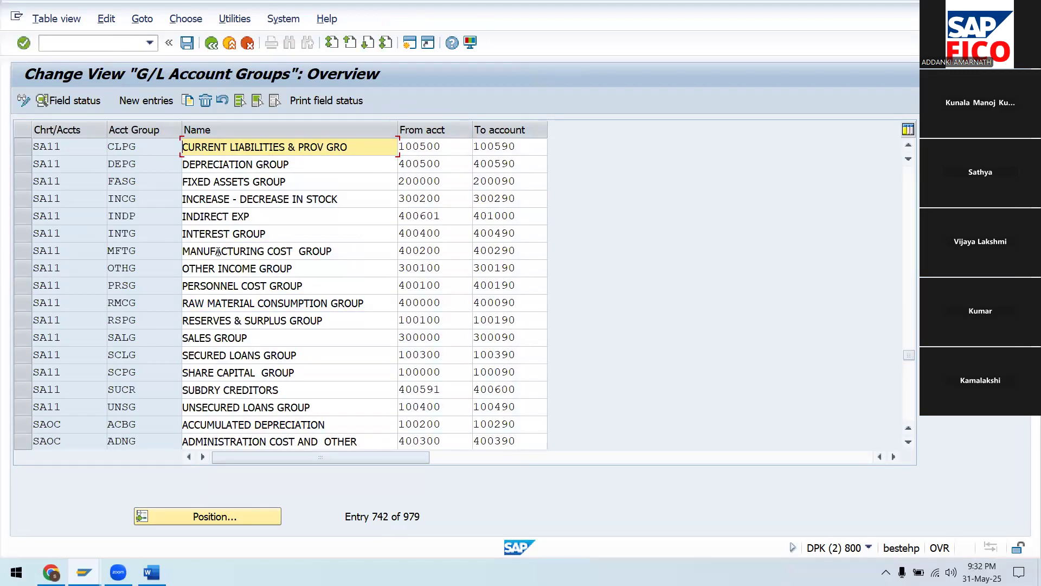
pyautogui.scroll(-1, 217, 252)
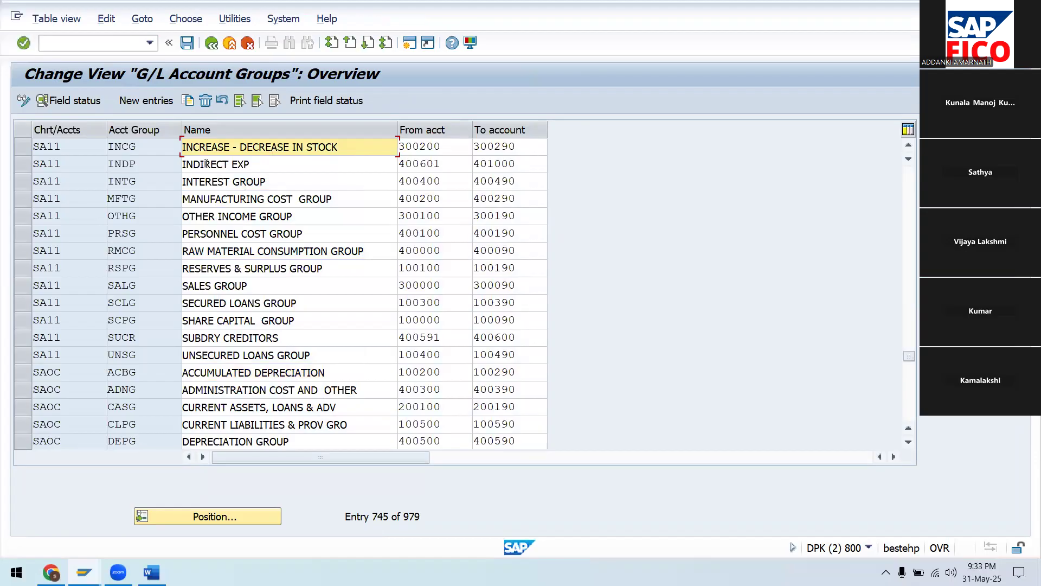
pyautogui.click(24, 164)
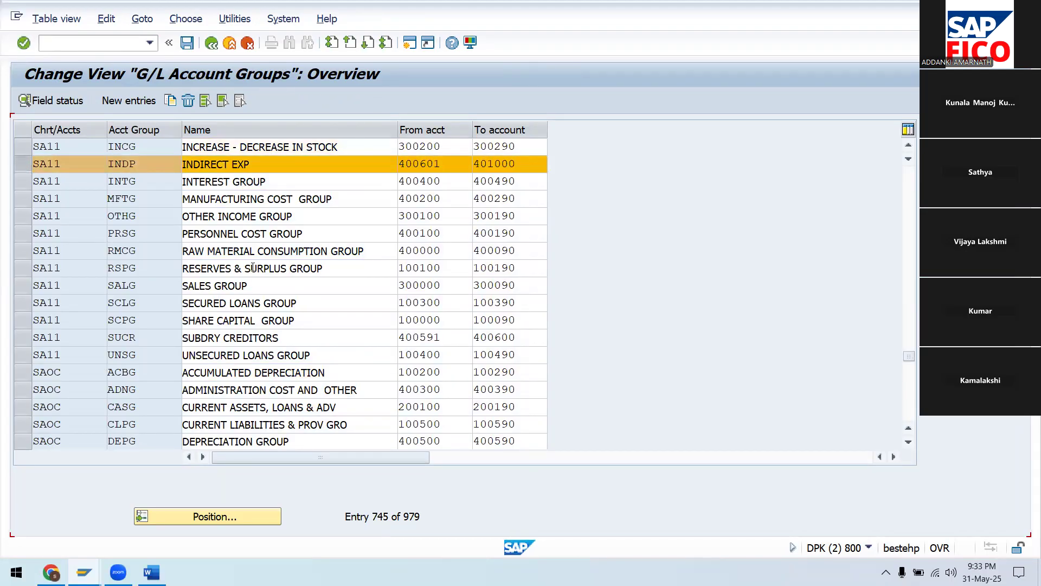
pyautogui.scroll(2, 254, 270)
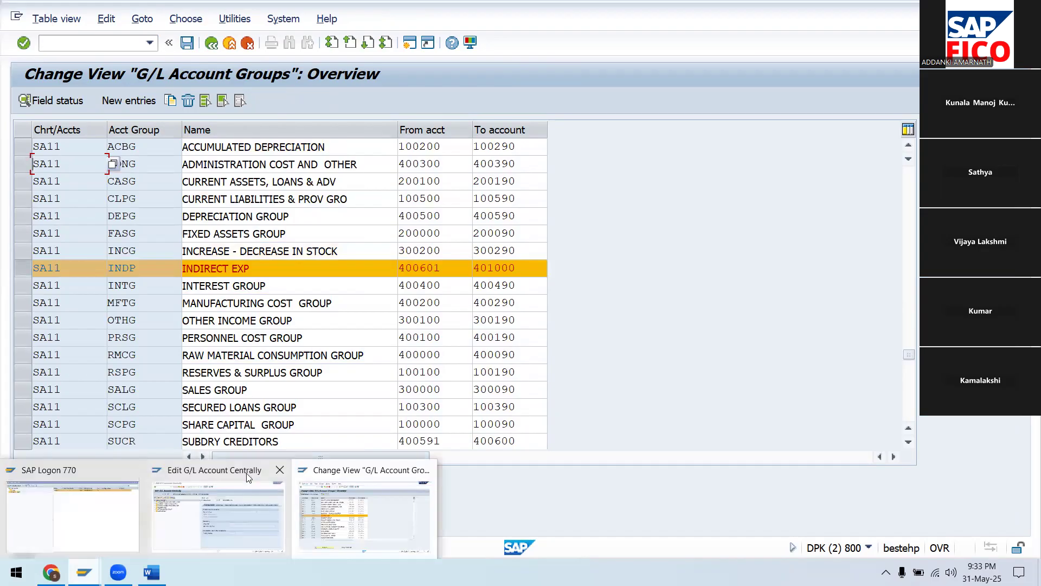
# Switch to the Edit G/L Account Centrally session and expand the INDIRECT EXP group
pyautogui.click(250, 461)
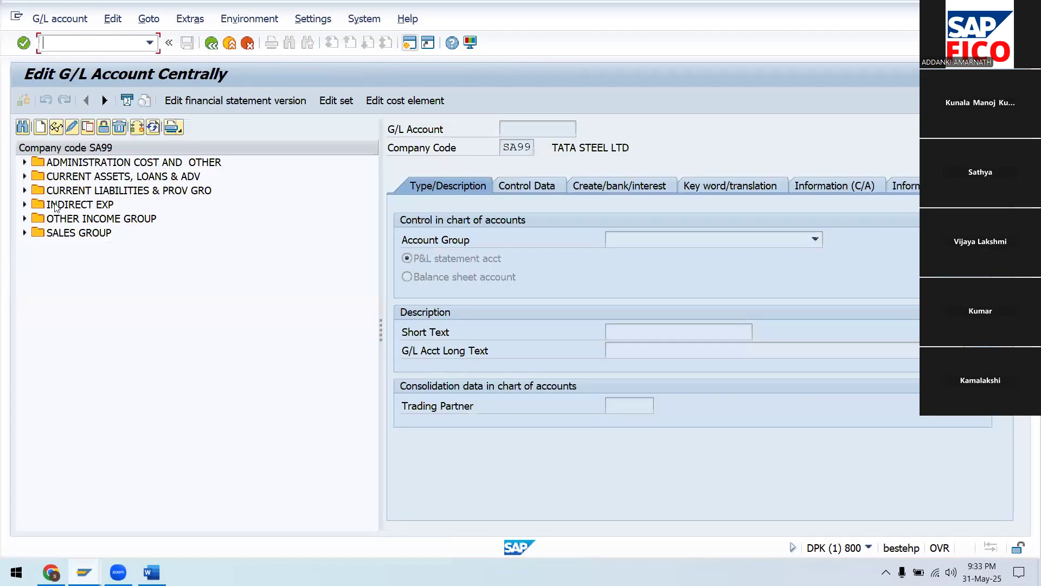
pyautogui.click(25, 204)
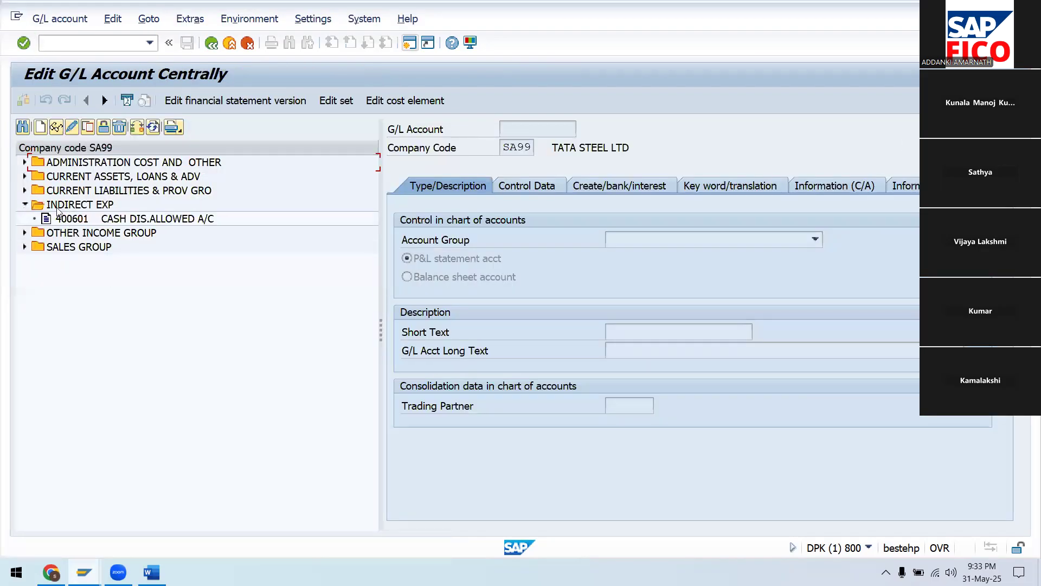
pyautogui.click(44, 128)
pyautogui.moveTo(202, 198); pyautogui.dragTo(205, 247)
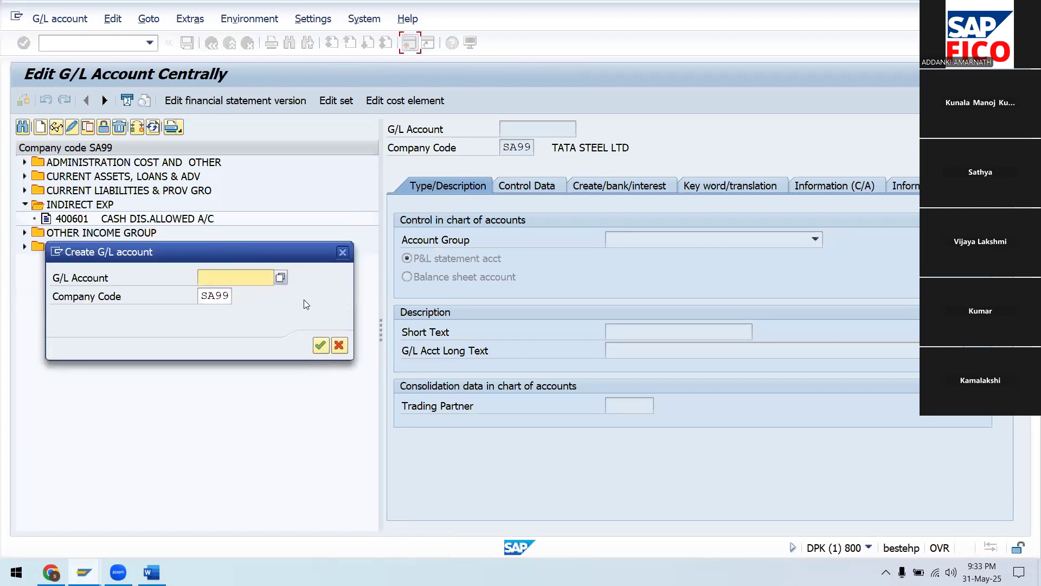
pyautogui.click(339, 346)
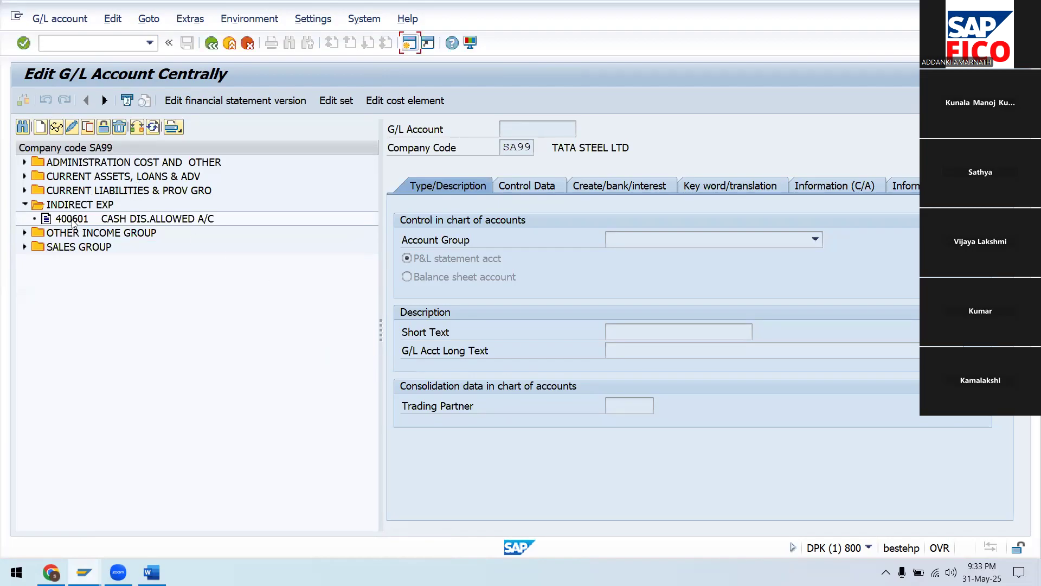
# Start creating G/L account 400602 in company code SA99
pyautogui.click(41, 128)
pyautogui.moveTo(218, 203); pyautogui.dragTo(235, 289)
pyautogui.write('400')
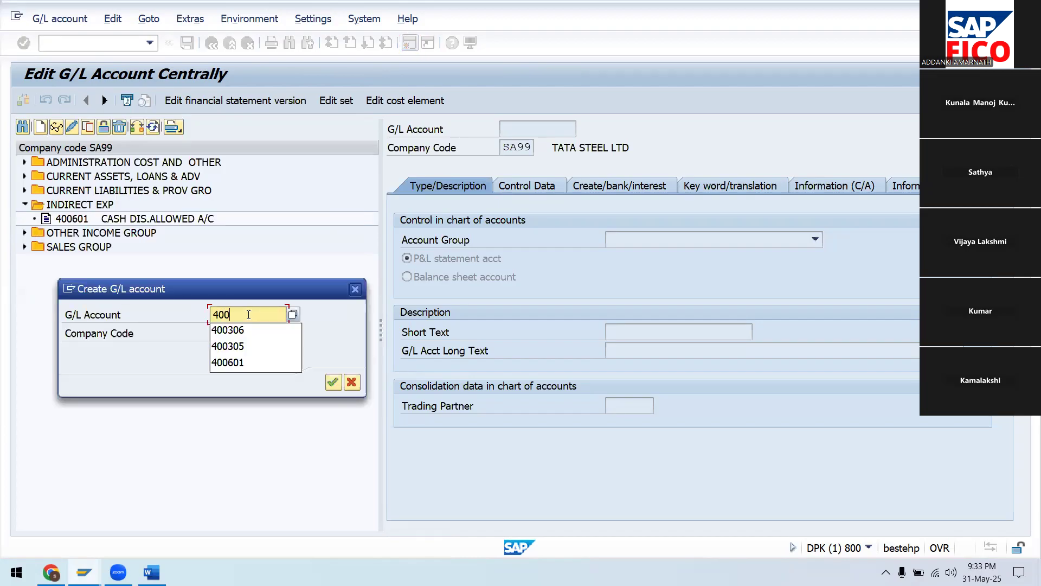
pyautogui.write('602')
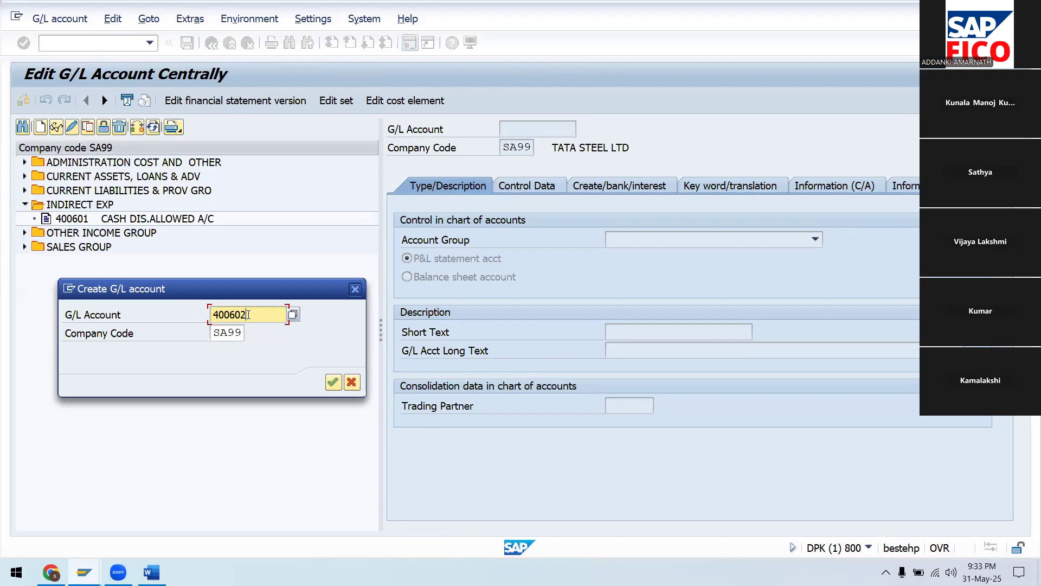
pyautogui.click(333, 382)
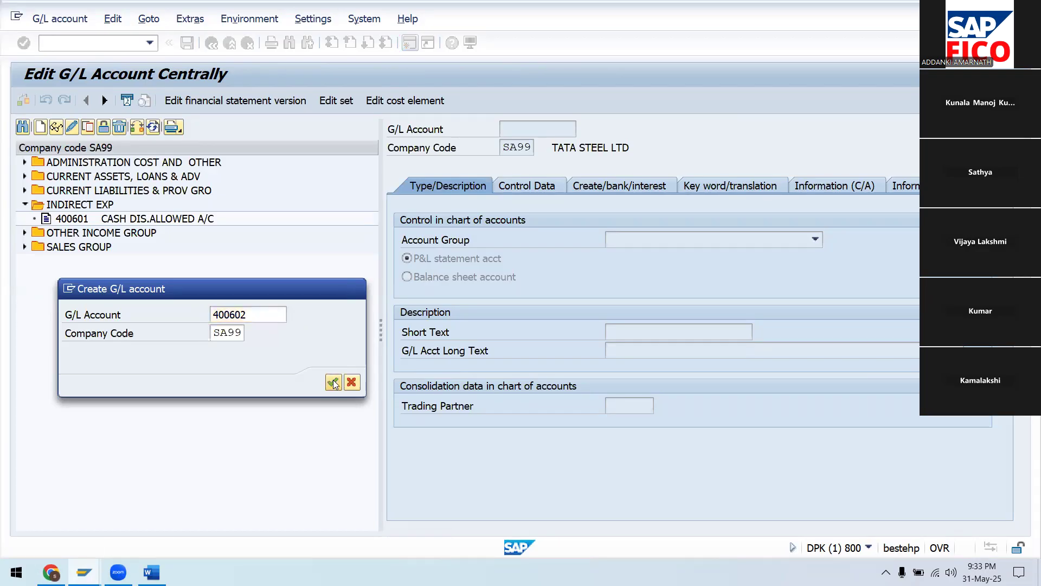
# Assign account group INDIRECT EXP, with short text EXCH.RATE LOSS A/C and long text EXCHANGE RATE LOSS A/C
pyautogui.click(758, 243)
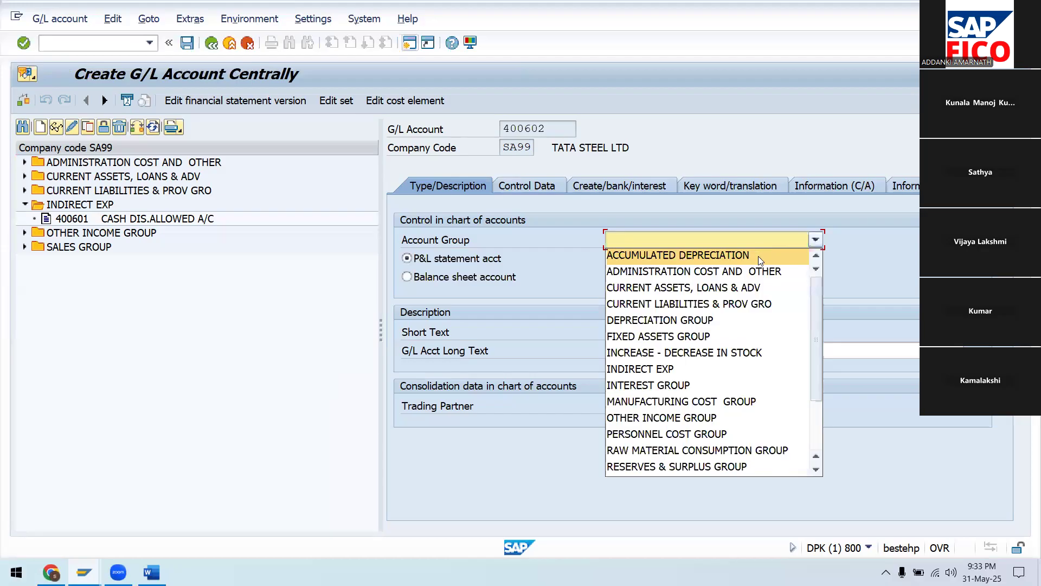
pyautogui.click(762, 374)
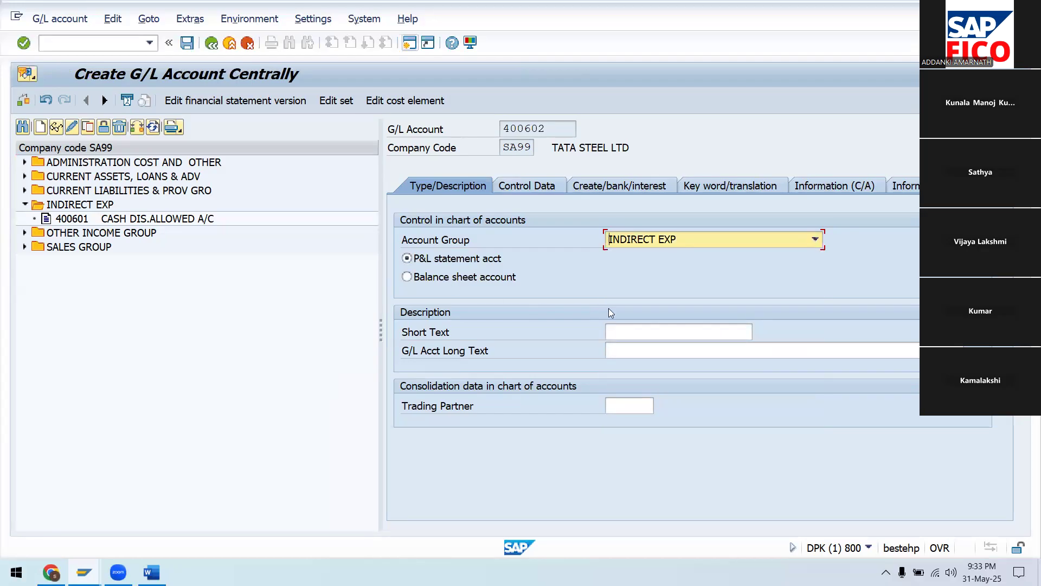
pyautogui.click(627, 328)
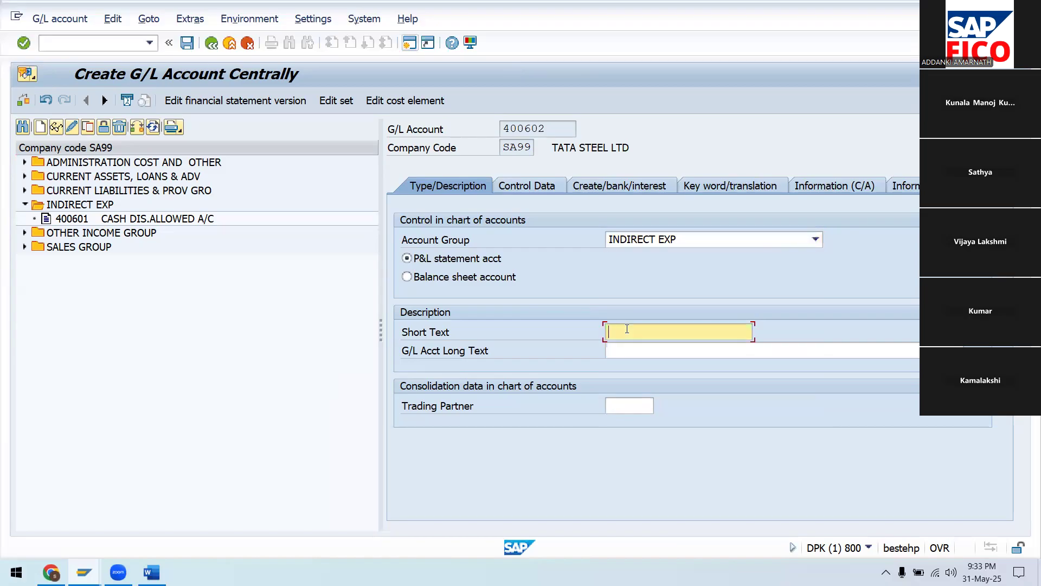
pyautogui.write('EXCH.RATE LOSS A/C')
pyautogui.click(623, 348)
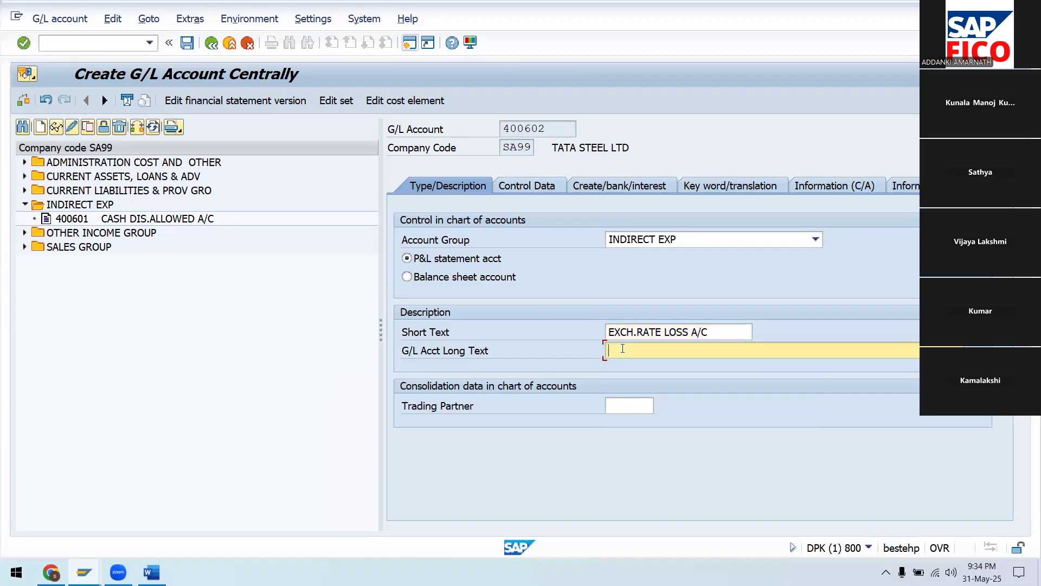
pyautogui.write('EXCHANGE RATE LOSS A/C')
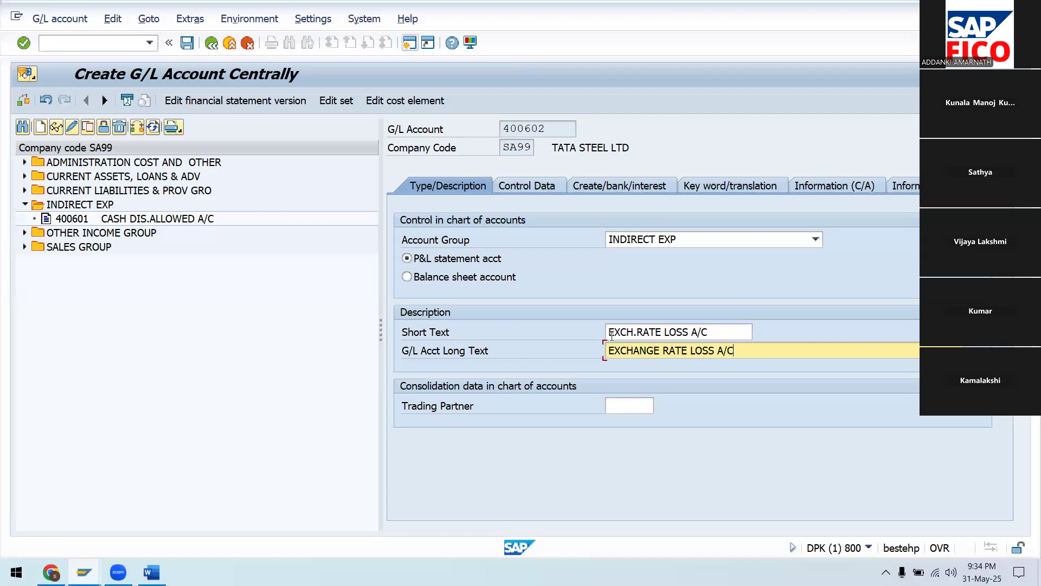
# Enable line item display and set sort key 001 in the account's control data
pyautogui.click(529, 186)
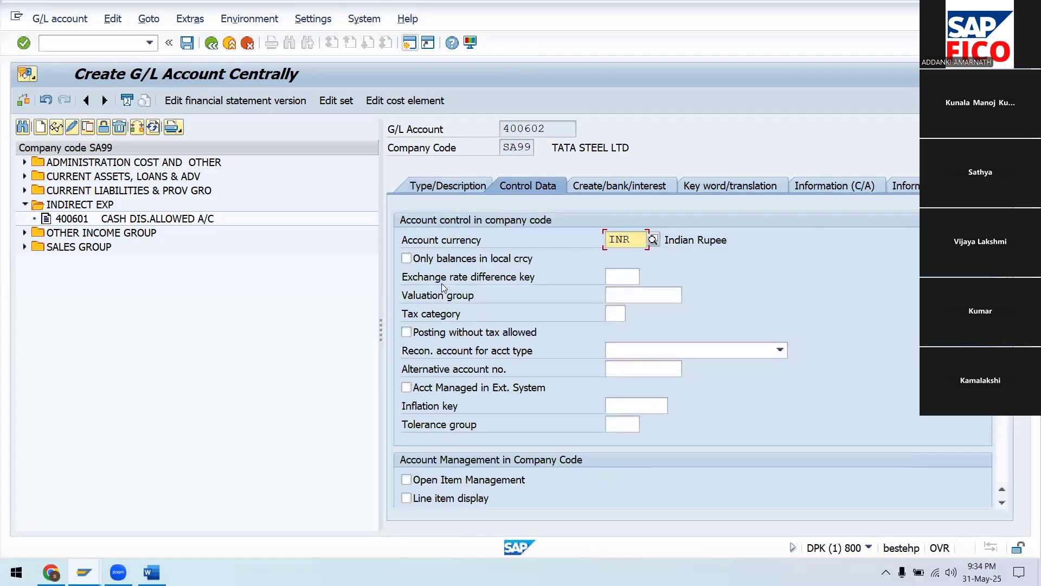
pyautogui.click(407, 498)
pyautogui.scroll(-2, 631, 402)
pyautogui.click(629, 411)
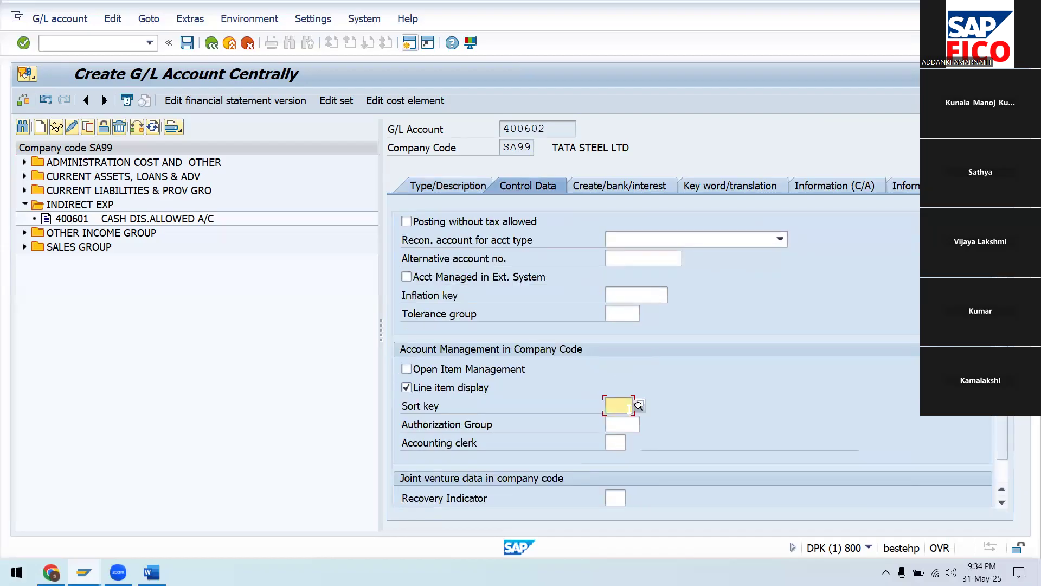
pyautogui.write('001')
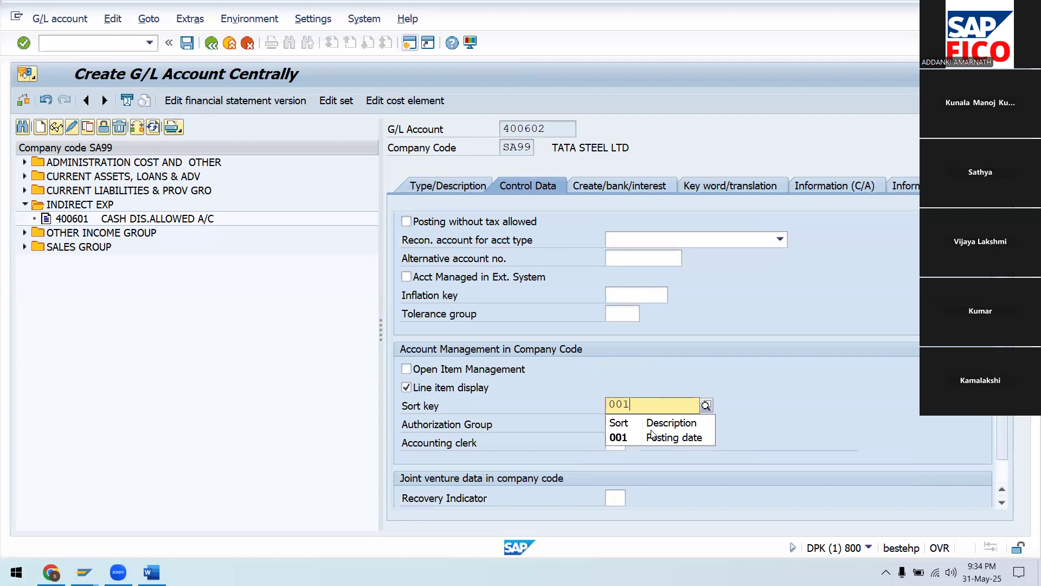
pyautogui.press('Return')
# Set field status group G001 for the exchange rate loss account and save the account
pyautogui.click(593, 185)
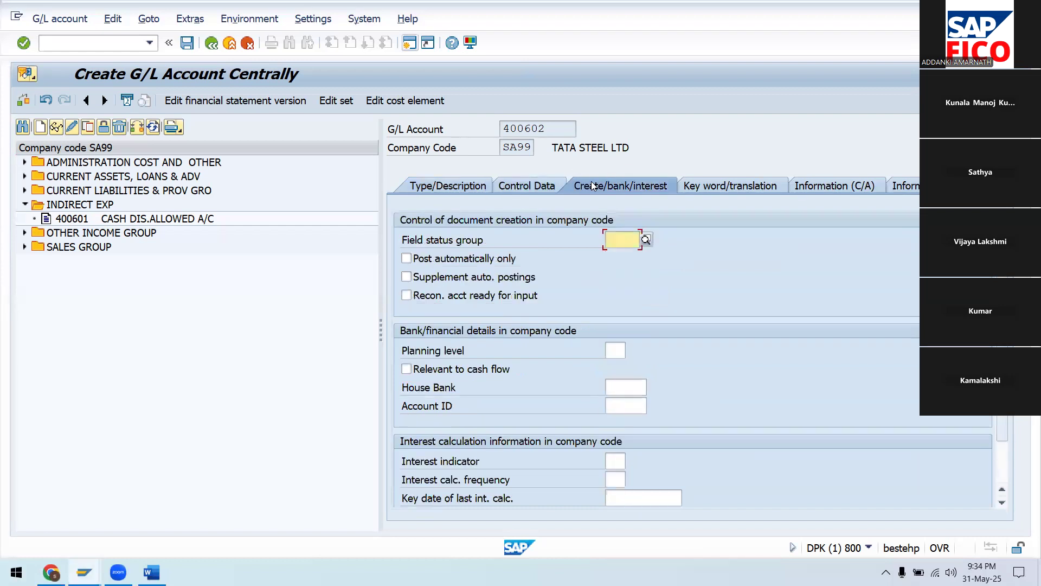
pyautogui.write('G001')
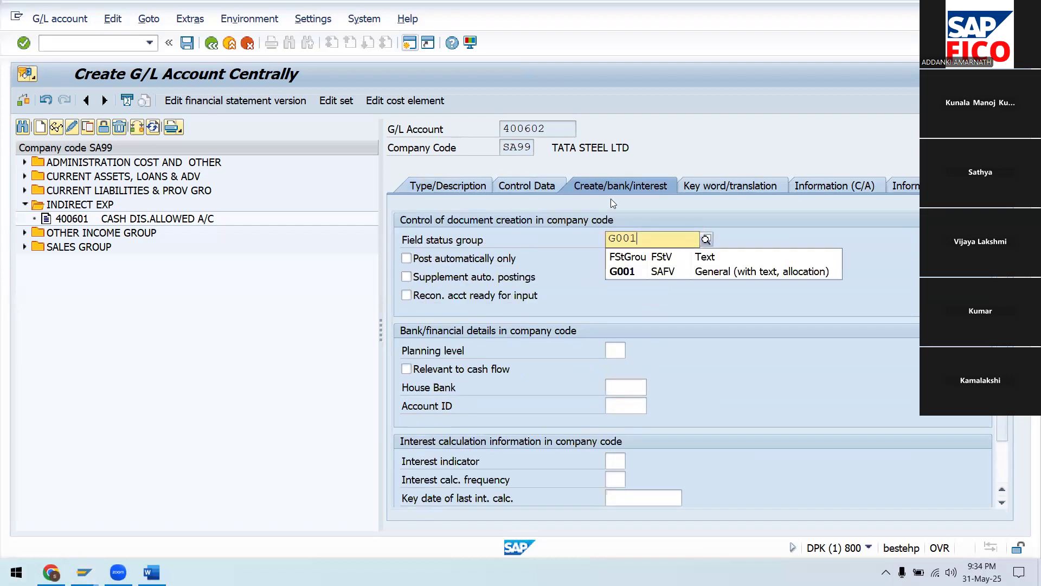
pyautogui.click(647, 270)
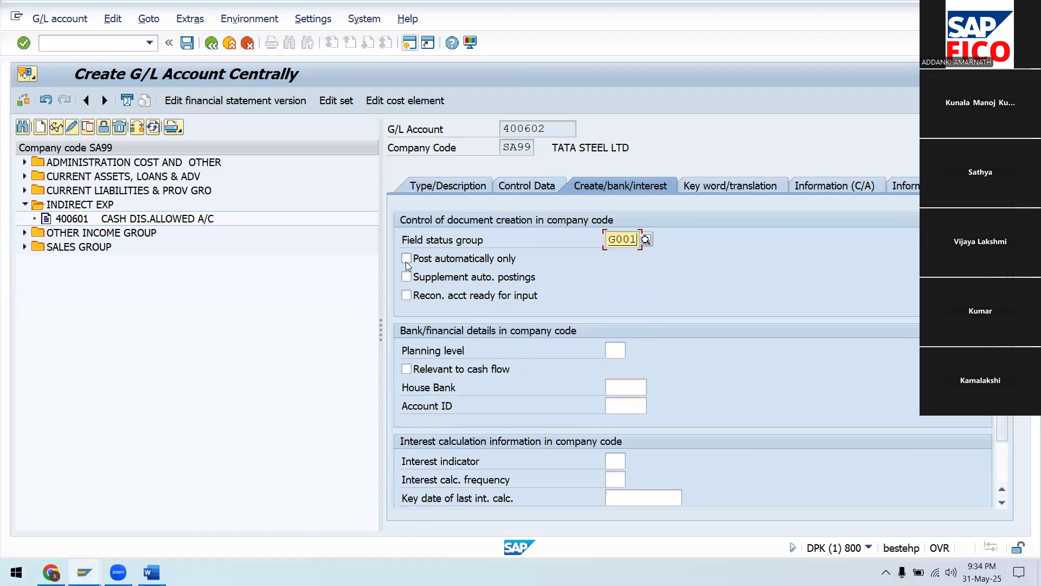
pyautogui.click(188, 43)
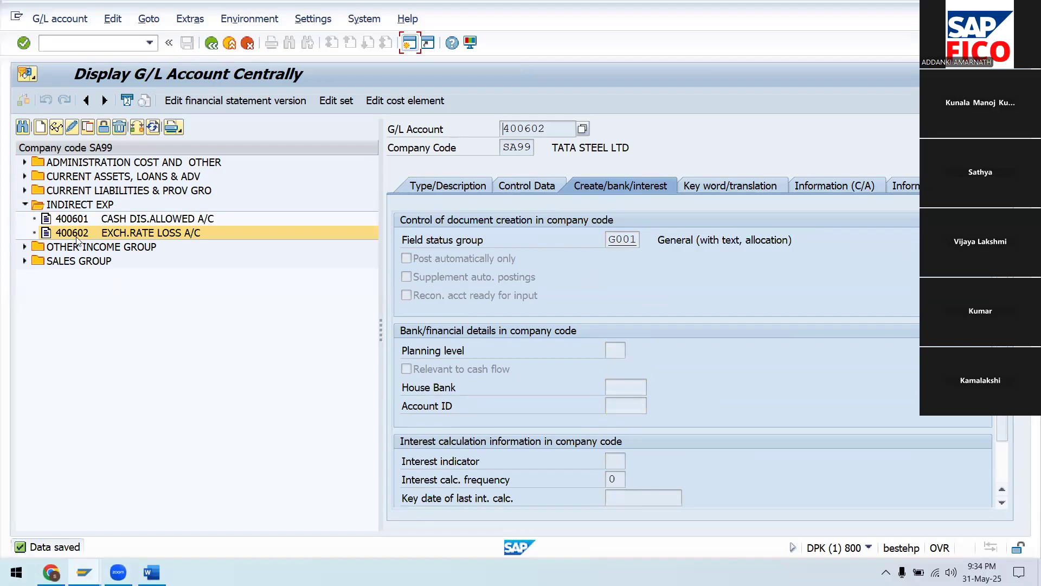
# Collapse INDIRECT EXP, expand OTHER INCOME GROUP and start creating G/L account 300102 in company code SA99
pyautogui.click(25, 205)
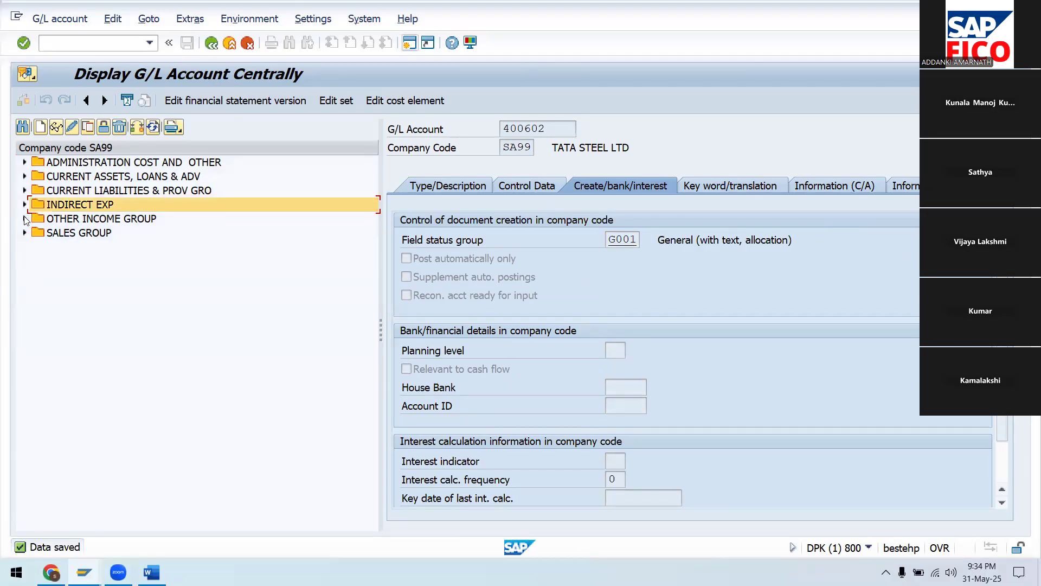
pyautogui.click(25, 218)
pyautogui.click(42, 128)
pyautogui.moveTo(127, 207); pyautogui.dragTo(144, 294)
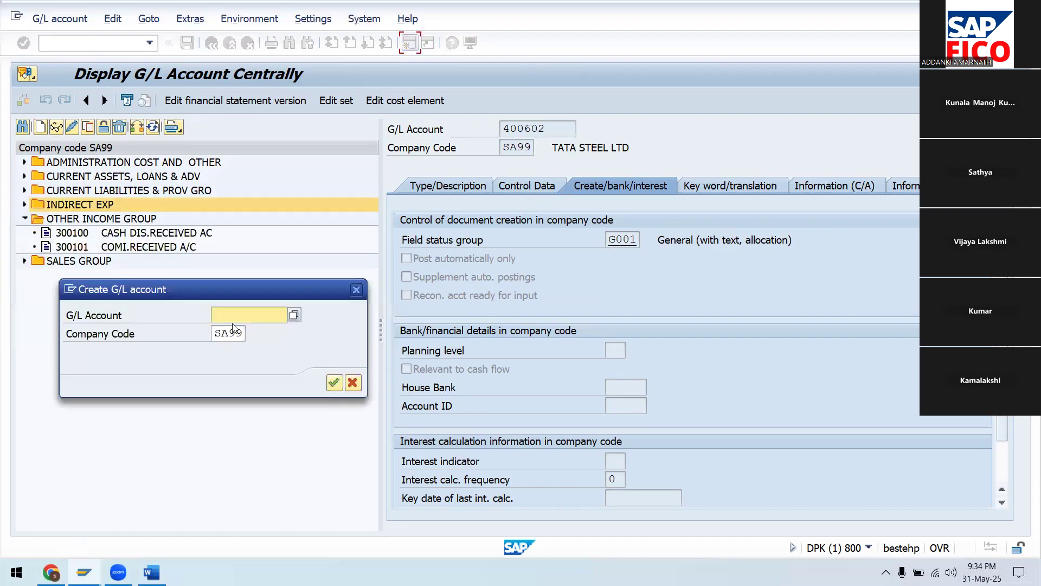
pyautogui.write('300102')
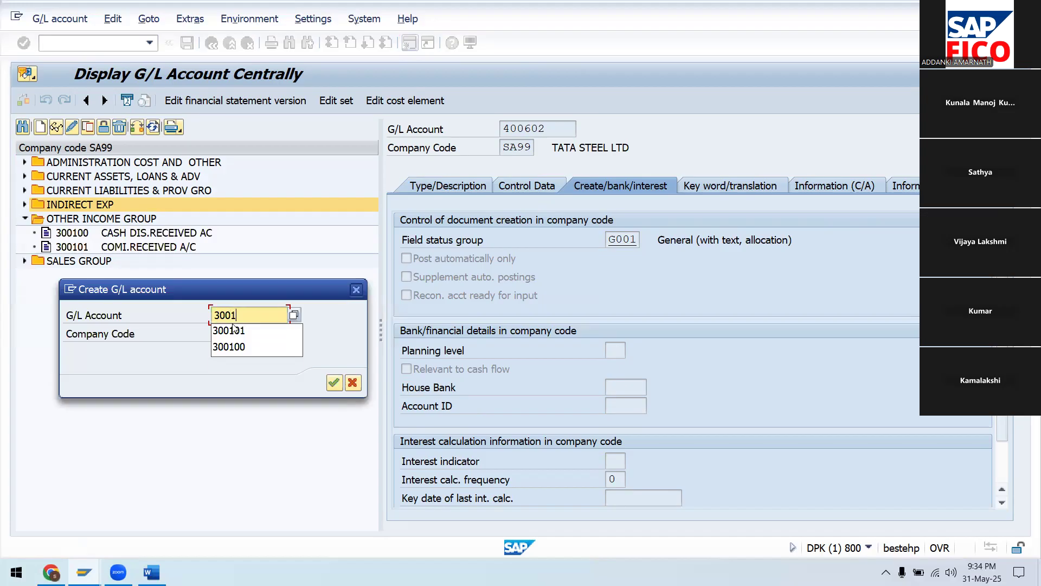
pyautogui.click(333, 382)
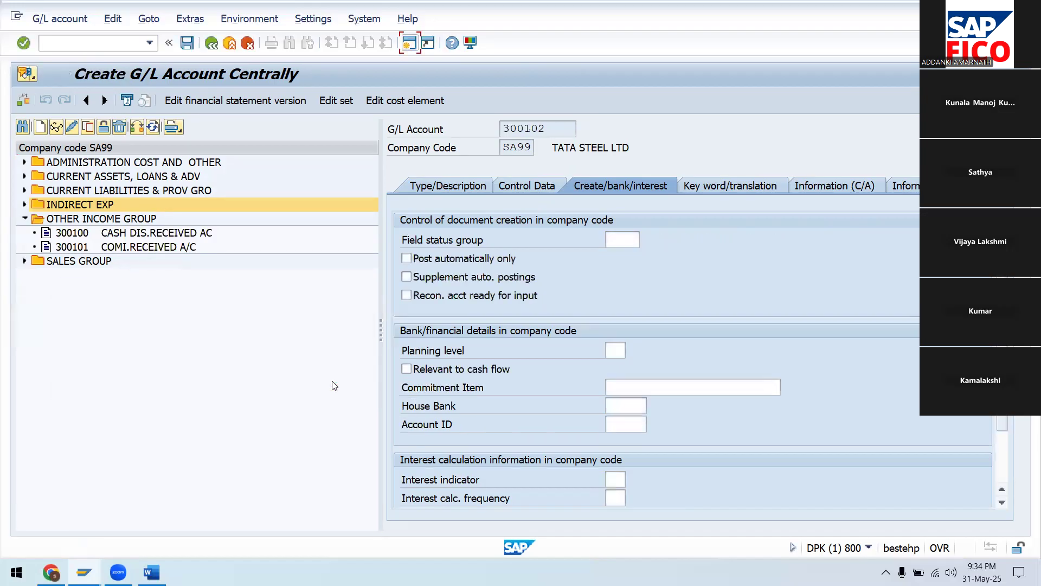
# Assign the new account to OTHER INCOME GROUP and set its short text to EXCH.RATE GAIN A/C
pyautogui.click(450, 185)
pyautogui.click(632, 240)
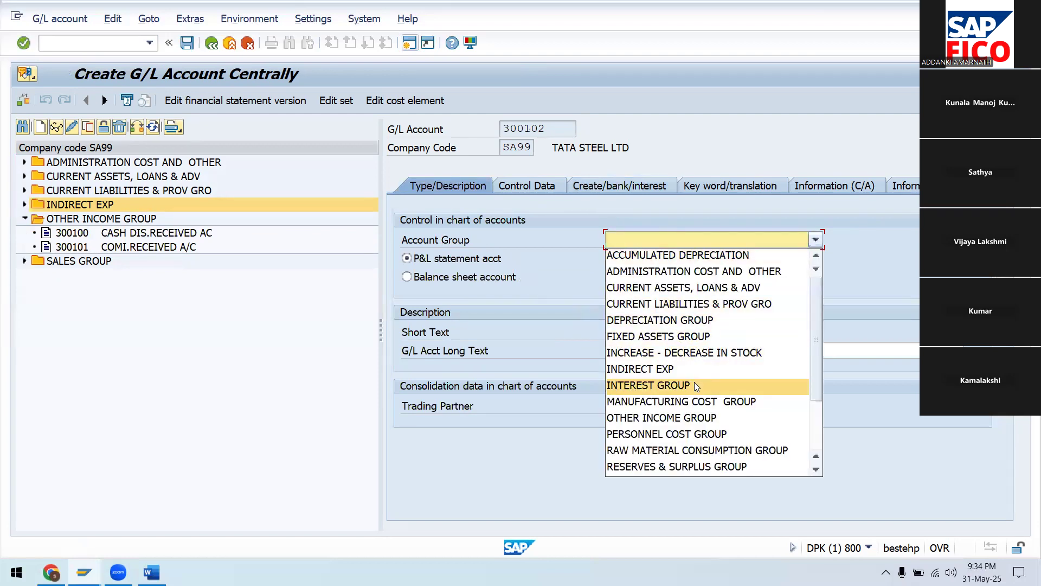
pyautogui.click(705, 419)
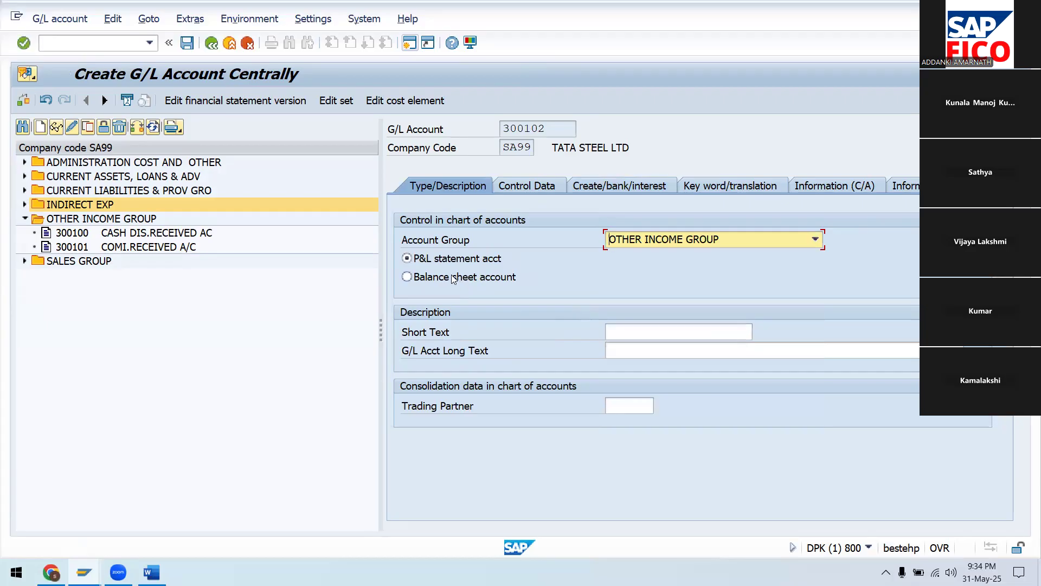
pyautogui.click(665, 337)
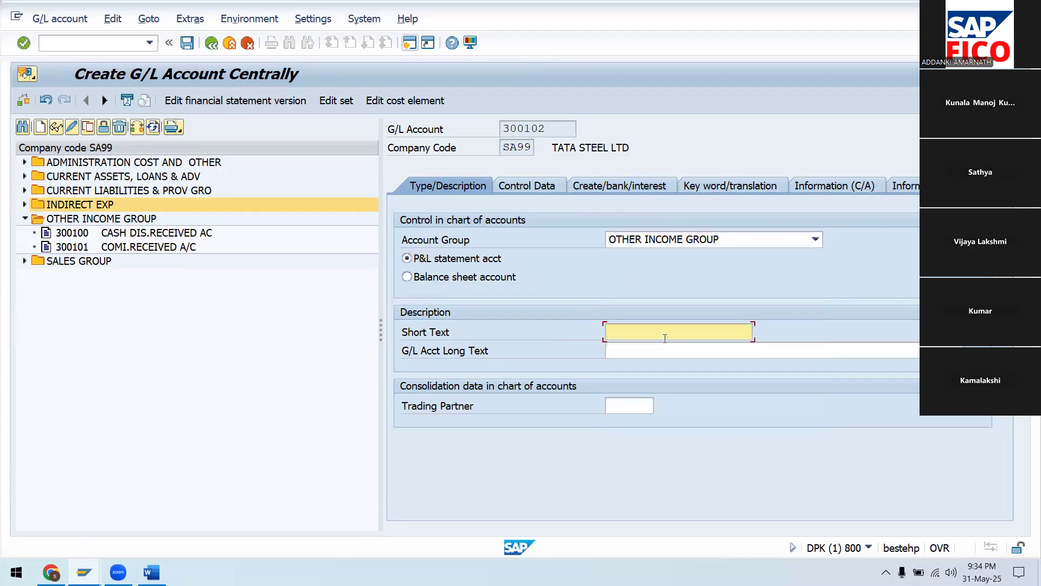
pyautogui.write('EXC')
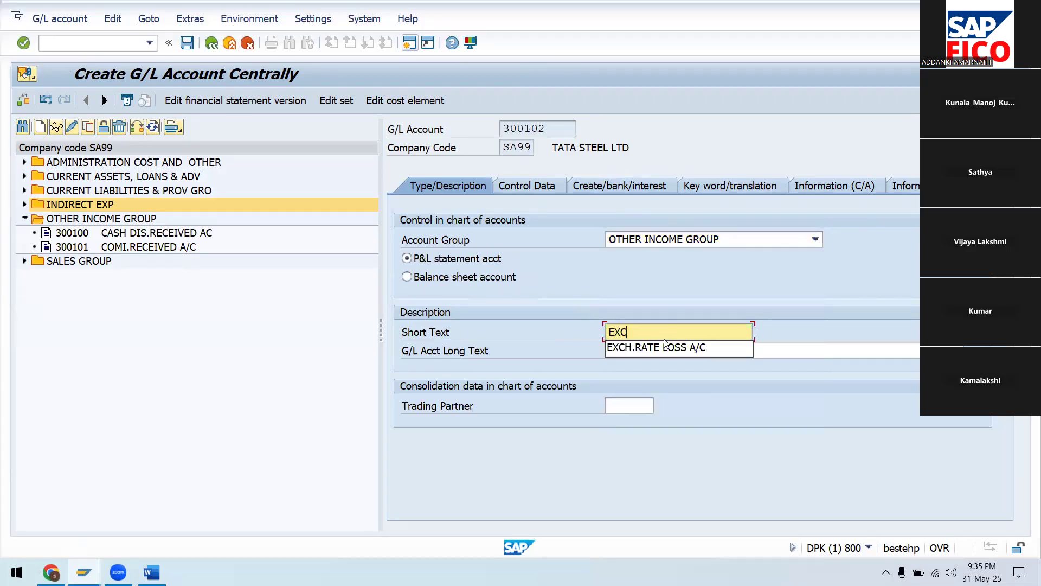
pyautogui.click(666, 347)
pyautogui.click(690, 333)
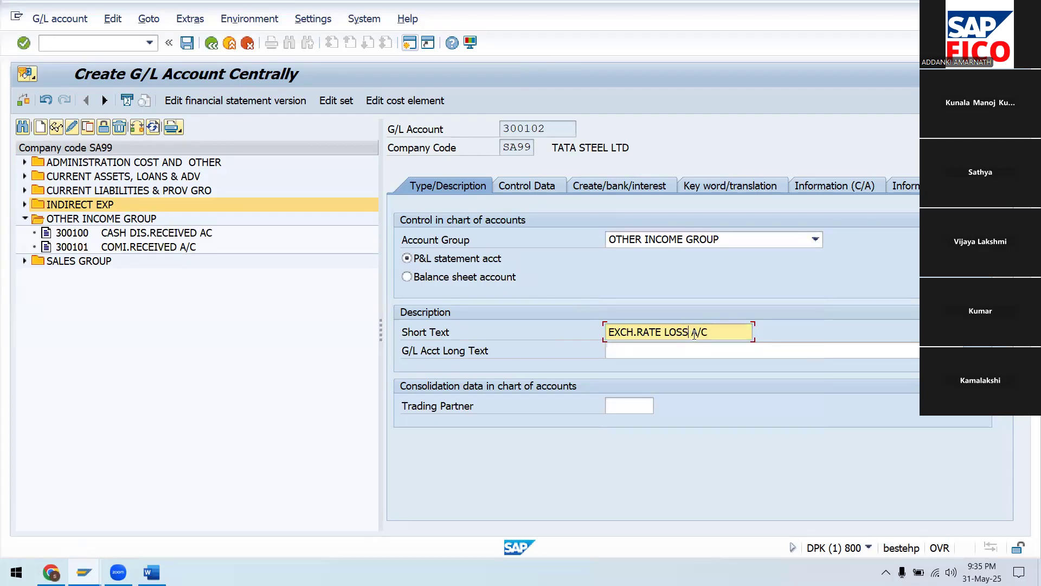
pyautogui.press('BackSpace')
pyautogui.press('BackSpace')
pyautogui.press('BackSpace')
pyautogui.write('GAIN A/C')
# Set the long text of G/L account 300102 to EXCHANGE RATE GAIN A/C
pyautogui.click(678, 353)
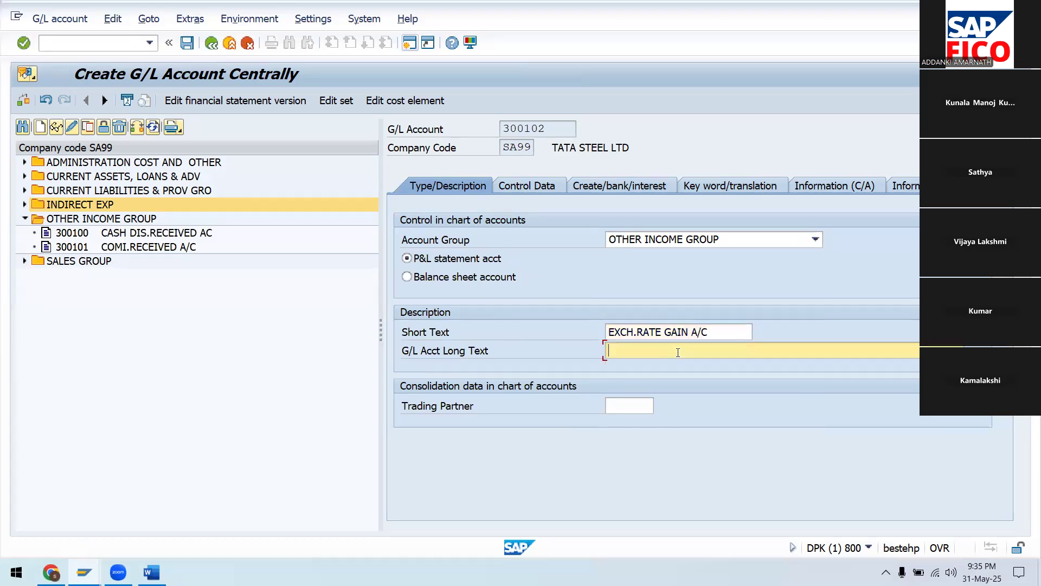
pyautogui.write('EX')
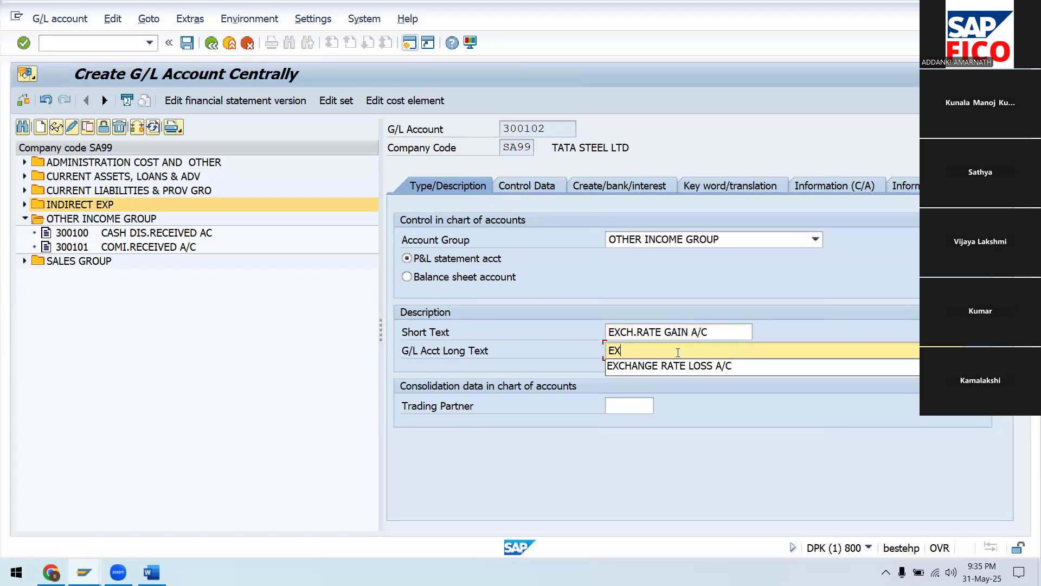
pyautogui.click(699, 371)
pyautogui.press('BackSpace')
pyautogui.press('BackSpace')
pyautogui.press('BackSpace')
pyautogui.press('BackSpace')
pyautogui.press('BackSpace')
pyautogui.press('BackSpace')
pyautogui.press('BackSpace')
pyautogui.press('BackSpace')
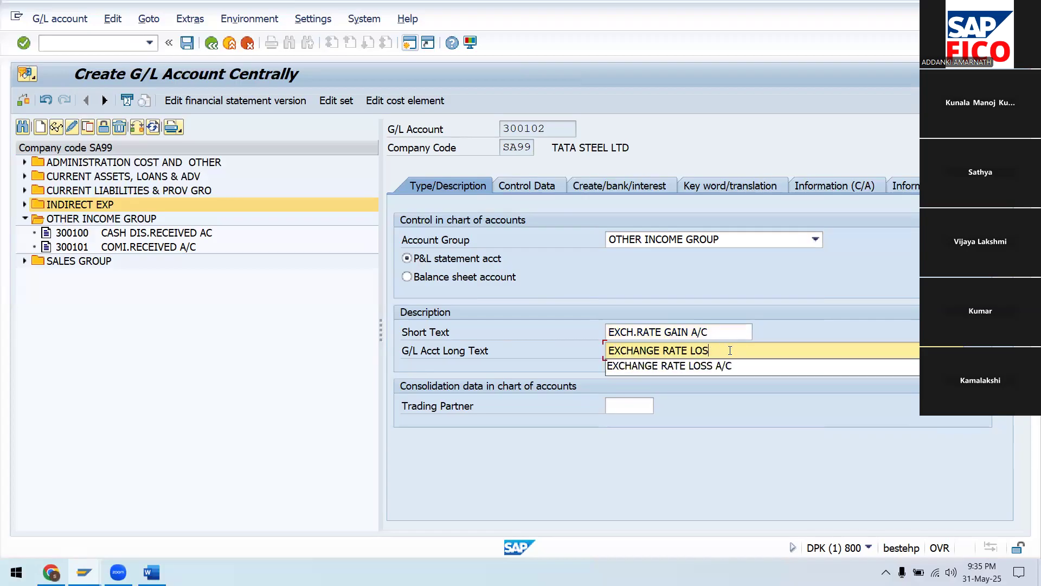
pyautogui.write('GA')
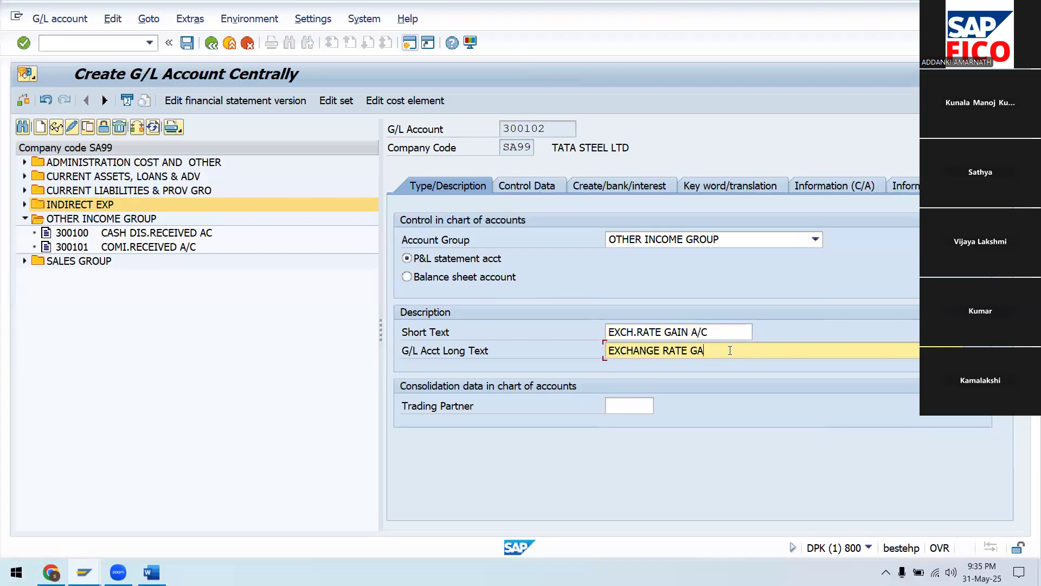
pyautogui.write('IN A/C')
# Enable line item display and set sort key 001 in the control data of account 300102
pyautogui.click(520, 190)
pyautogui.click(468, 485)
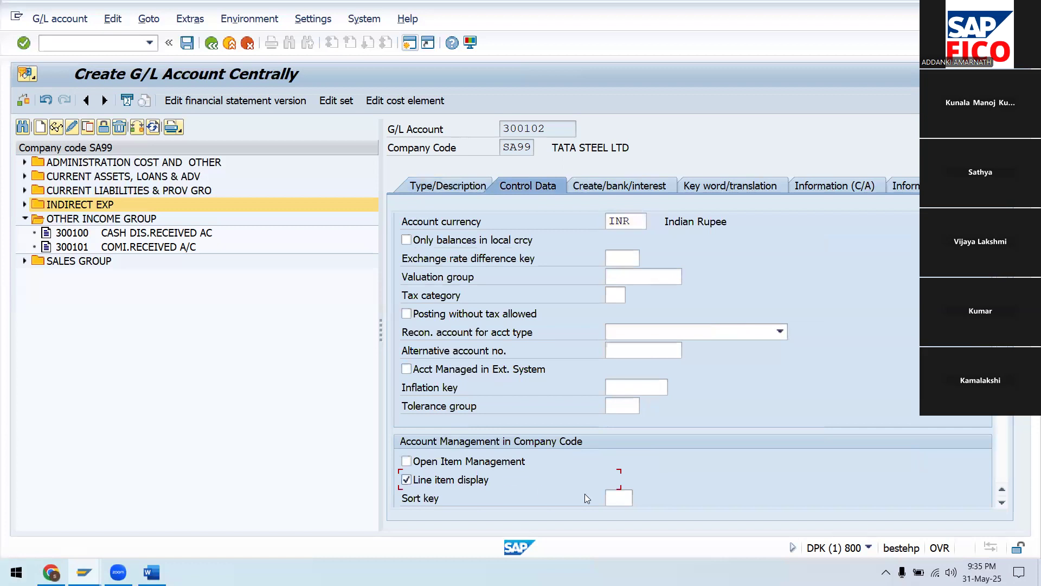
pyautogui.press('Tab')
pyautogui.write('0')
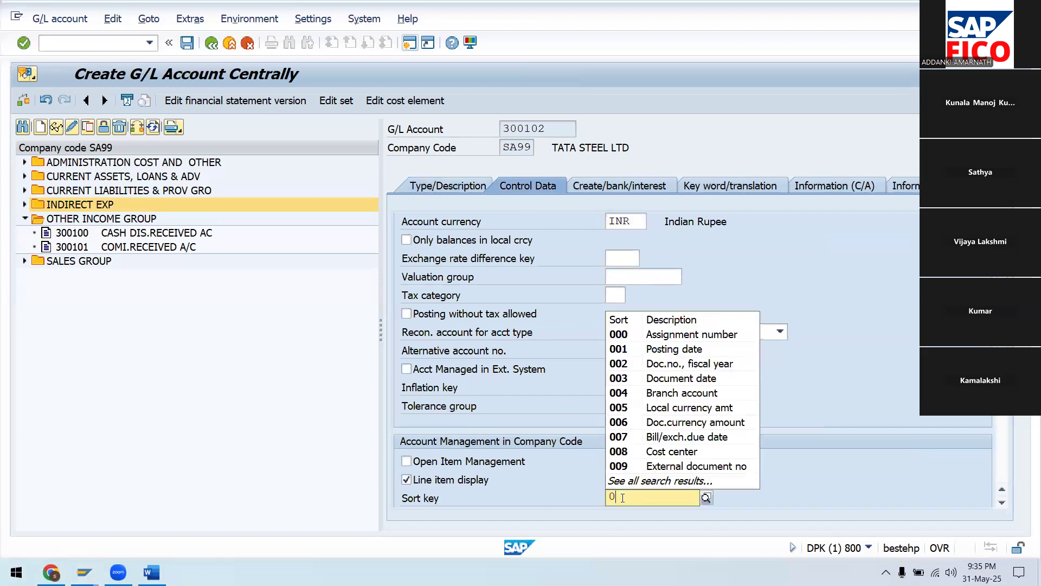
pyautogui.click(633, 350)
# Set field status group G001 for the exchange rate gain account and save the account
pyautogui.click(623, 185)
pyautogui.write('G001')
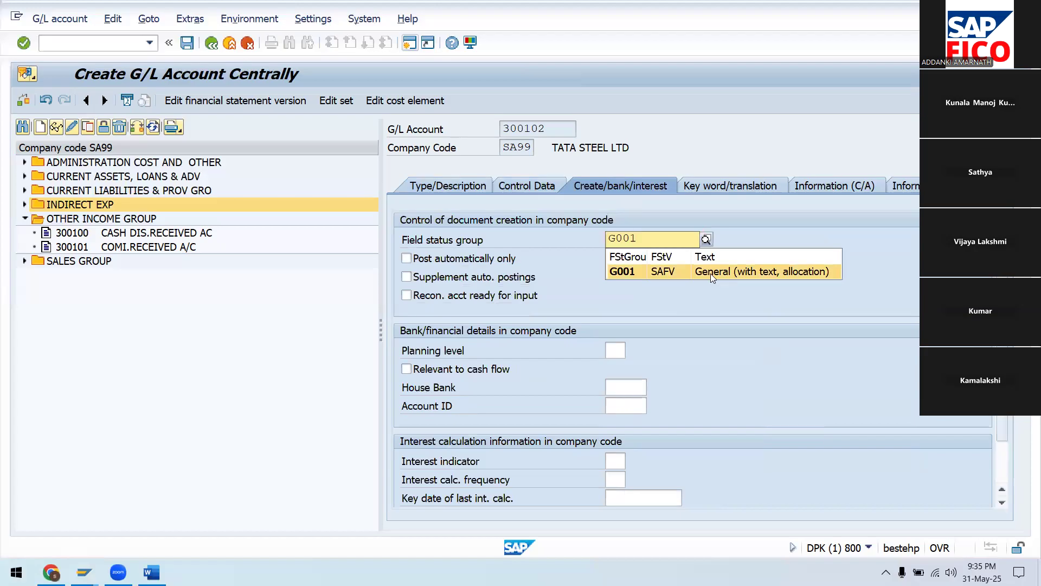
pyautogui.click(711, 273)
pyautogui.click(186, 44)
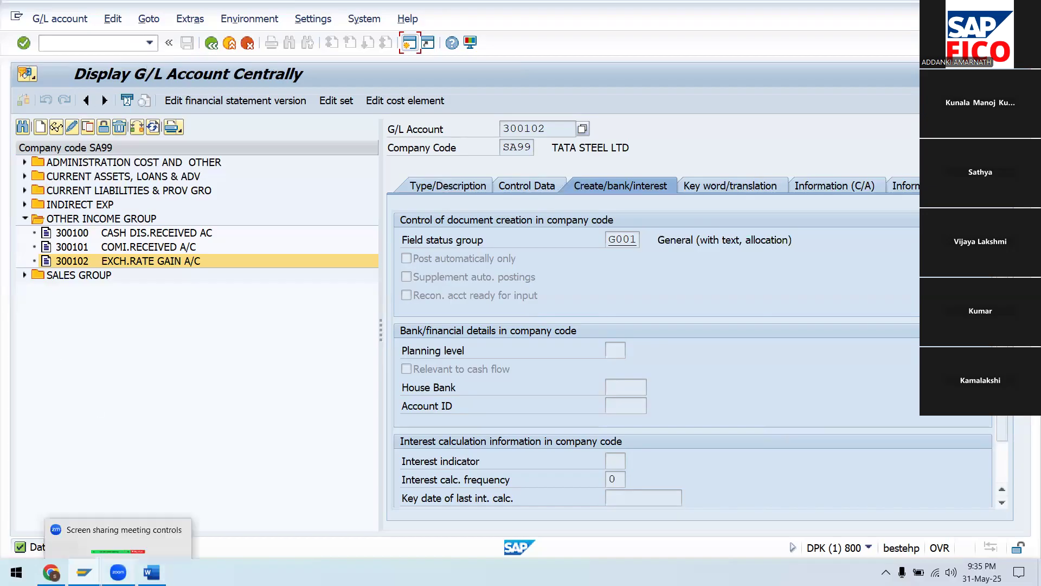
# Highlight the automatic account determination item in the Word notes and open transaction OBA1 in the SAP session showing the G/L account groups
pyautogui.click(152, 572)
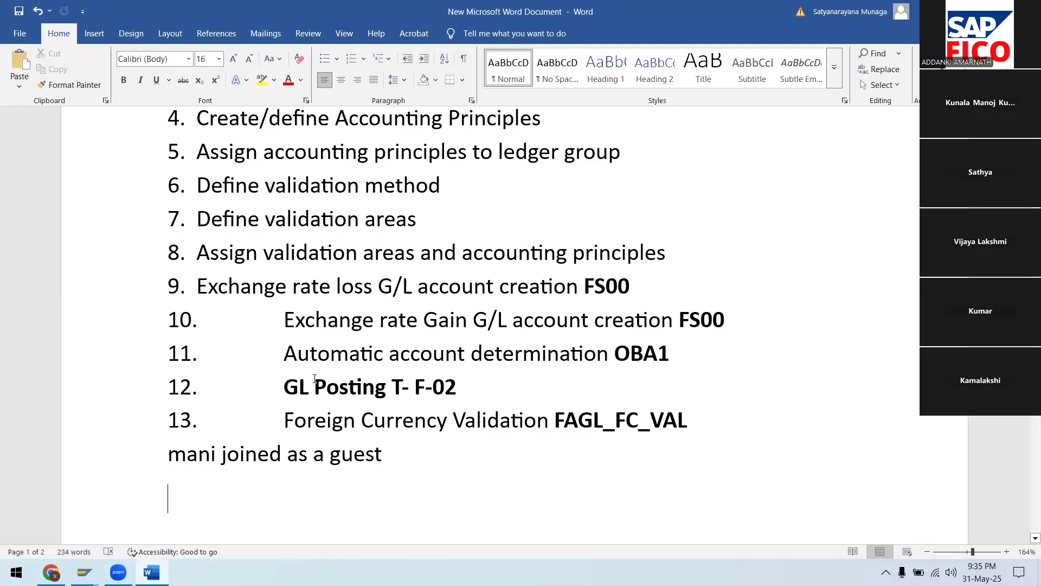
pyautogui.moveTo(295, 354); pyautogui.dragTo(708, 382)
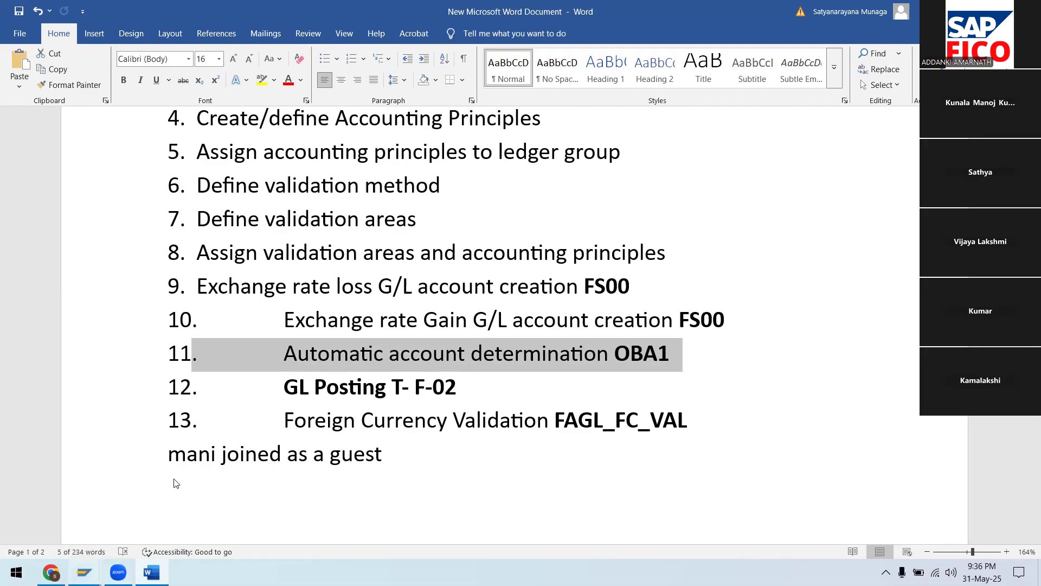
pyautogui.moveTo(84, 572)
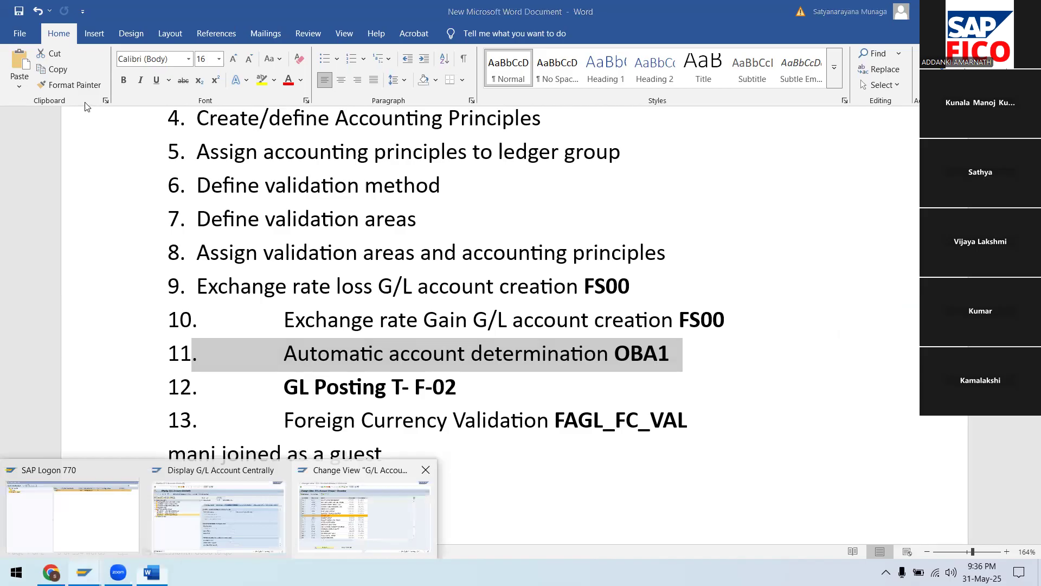
pyautogui.click(336, 470)
pyautogui.write('/NOB')
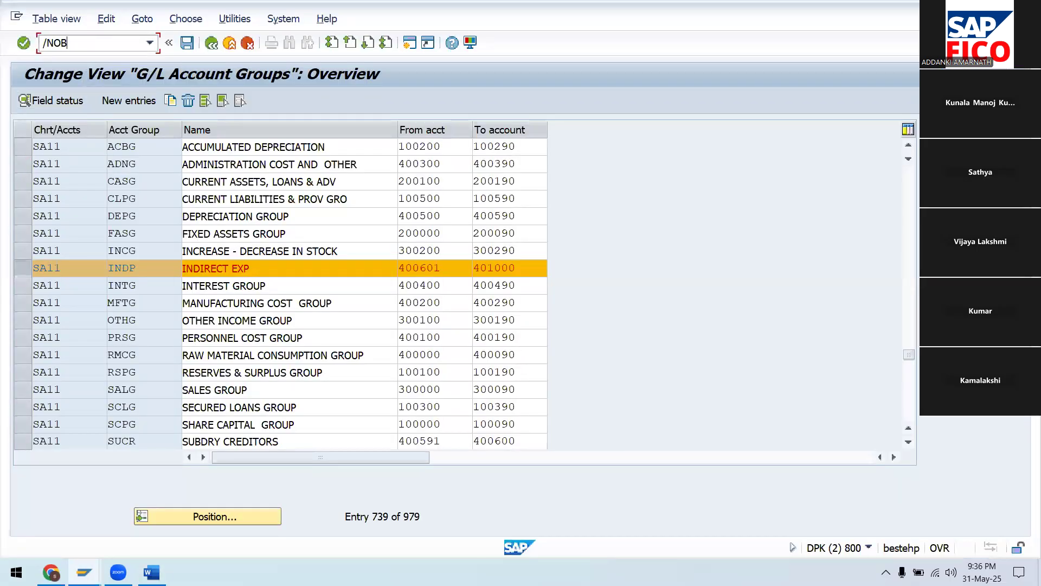
pyautogui.write('A1')
pyautogui.press('Return')
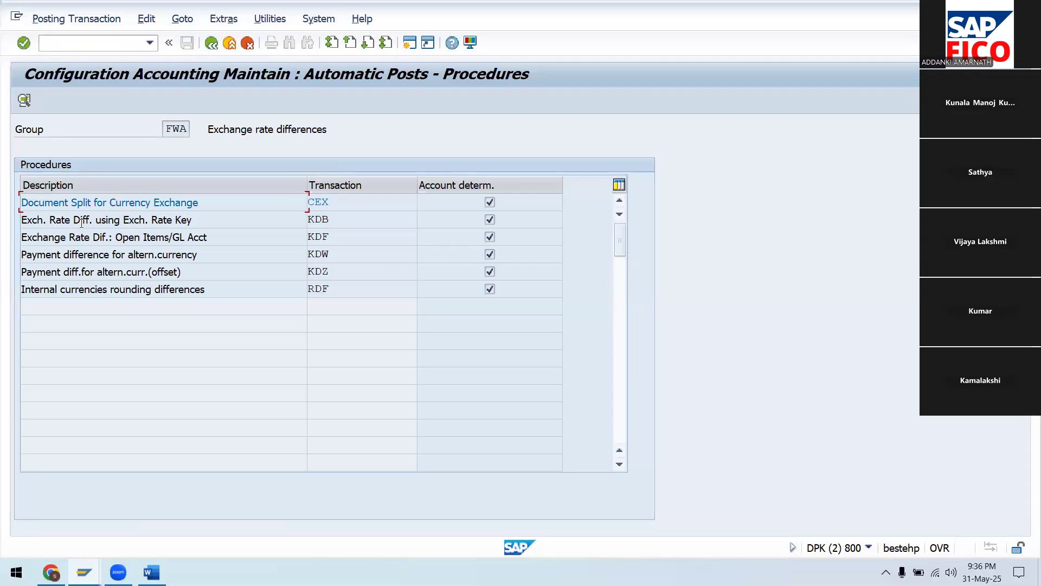
# Open procedure KDB (Exch. Rate Diff. using Exch. Rate Key) for chart of accounts SA11 and enter exchange rate difference key USD
pyautogui.doubleClick(168, 222)
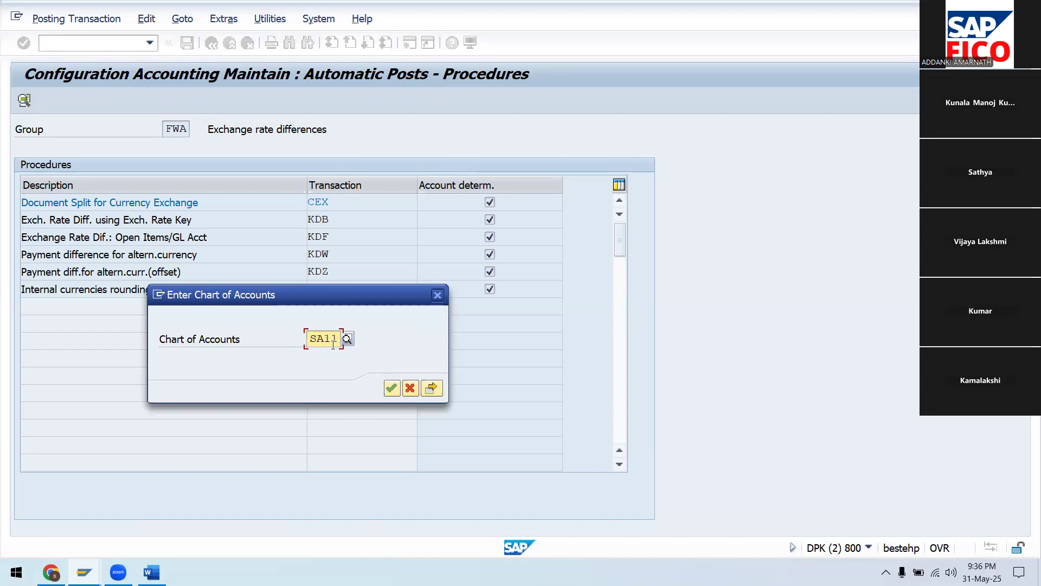
pyautogui.click(391, 387)
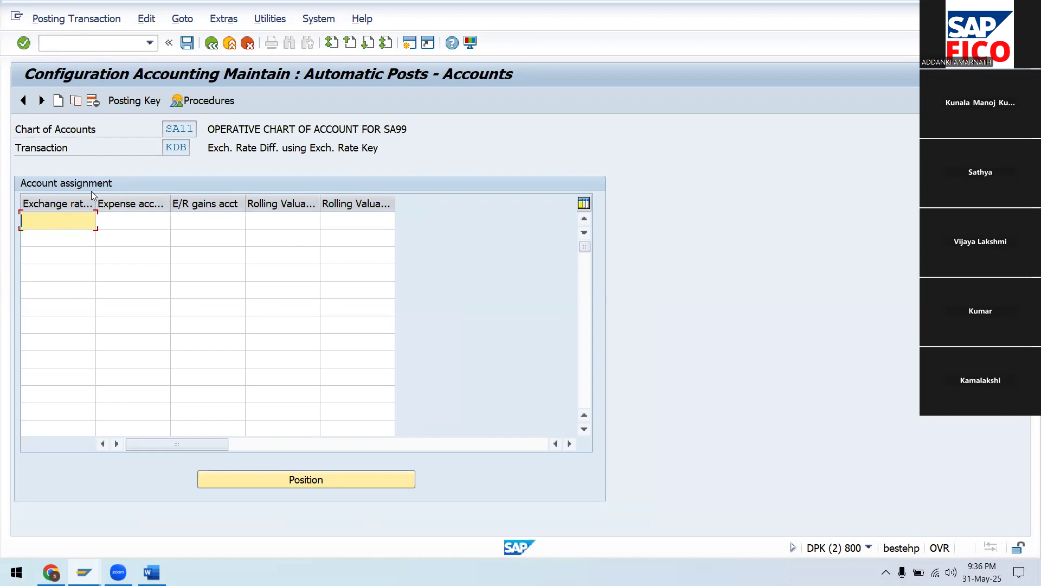
pyautogui.moveTo(107, 201)
pyautogui.mouseDown()
pyautogui.moveTo(116, 200)
pyautogui.moveTo(96, 201)
pyautogui.mouseUp()
pyautogui.write('USD')
# Assign EXCHANGE RATE LOSS A/C 400602 as the expense account for the USD key
pyautogui.click(118, 224)
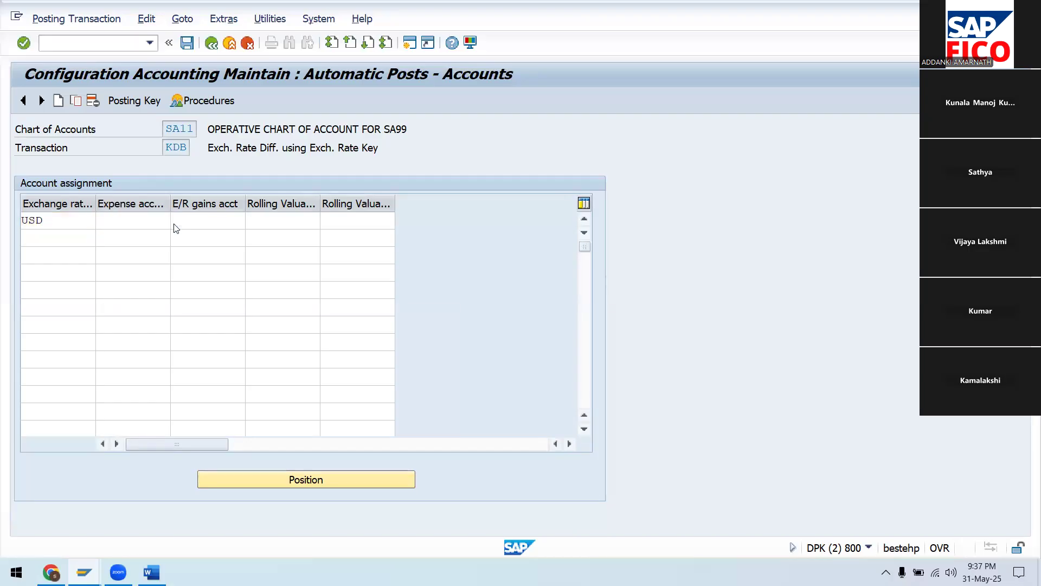
pyautogui.click(175, 221)
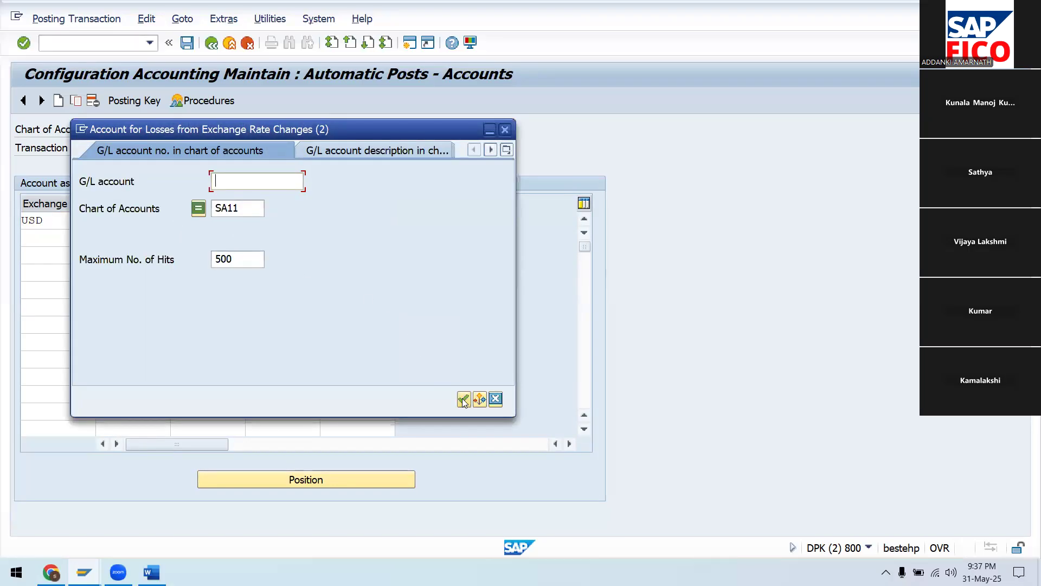
pyautogui.click(463, 399)
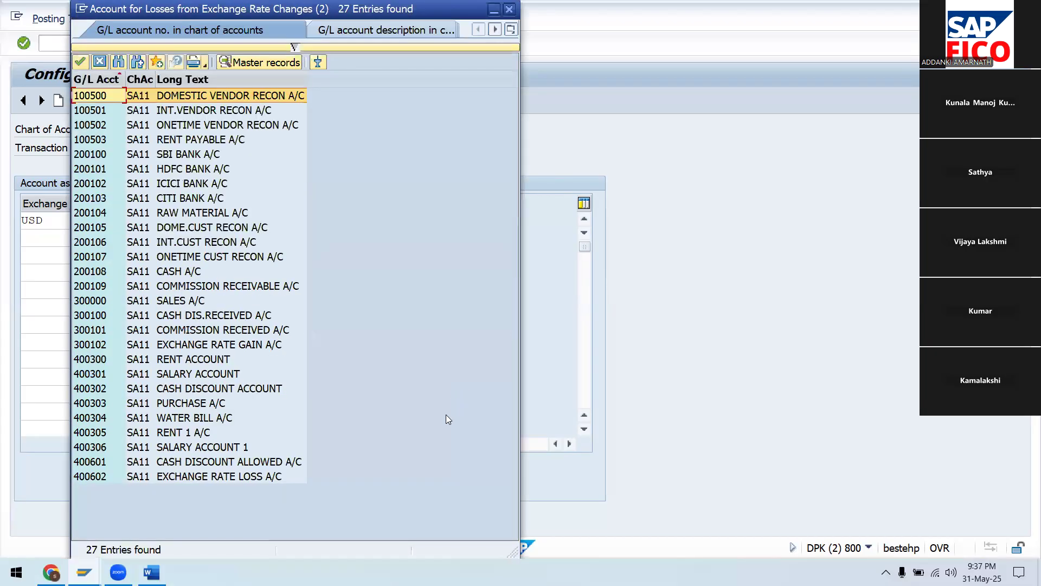
pyautogui.click(259, 478)
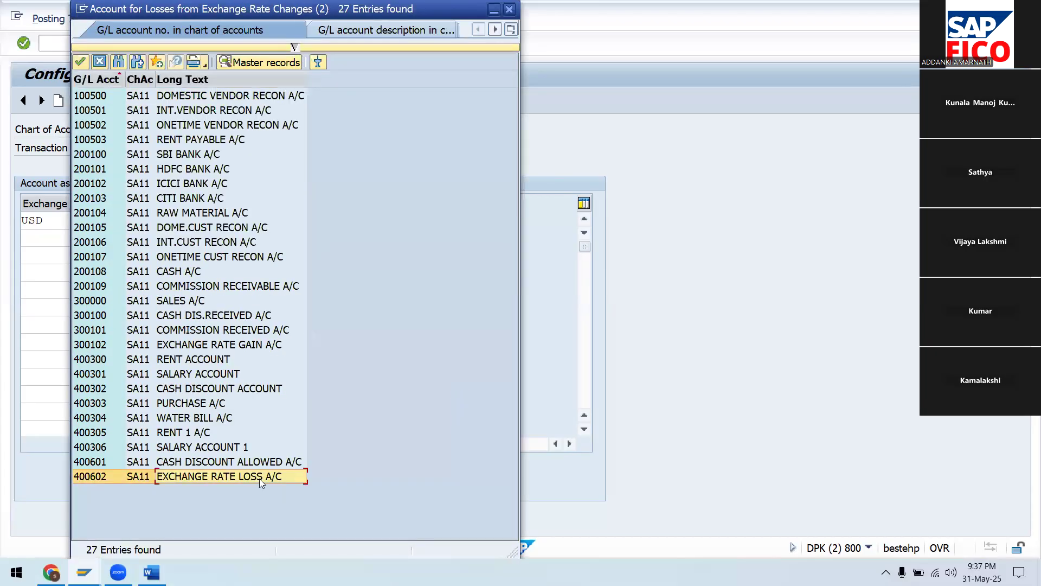
pyautogui.click(81, 64)
# Assign EXCHANGE RATE GAIN A/C 300102 as the E/R gains account for USD and save under the proposed customizing request
pyautogui.click(249, 228)
pyautogui.click(251, 221)
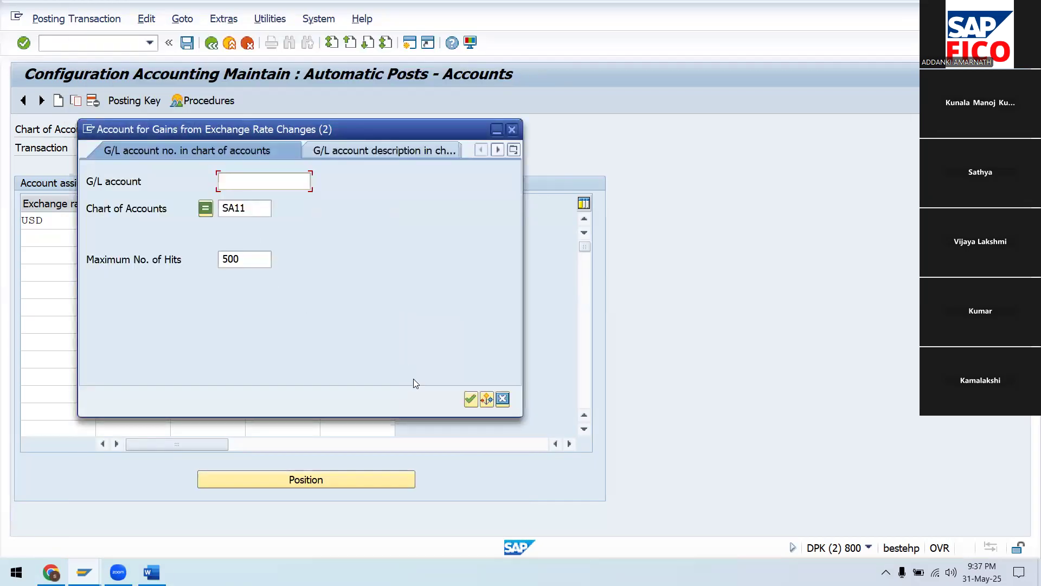
pyautogui.click(470, 399)
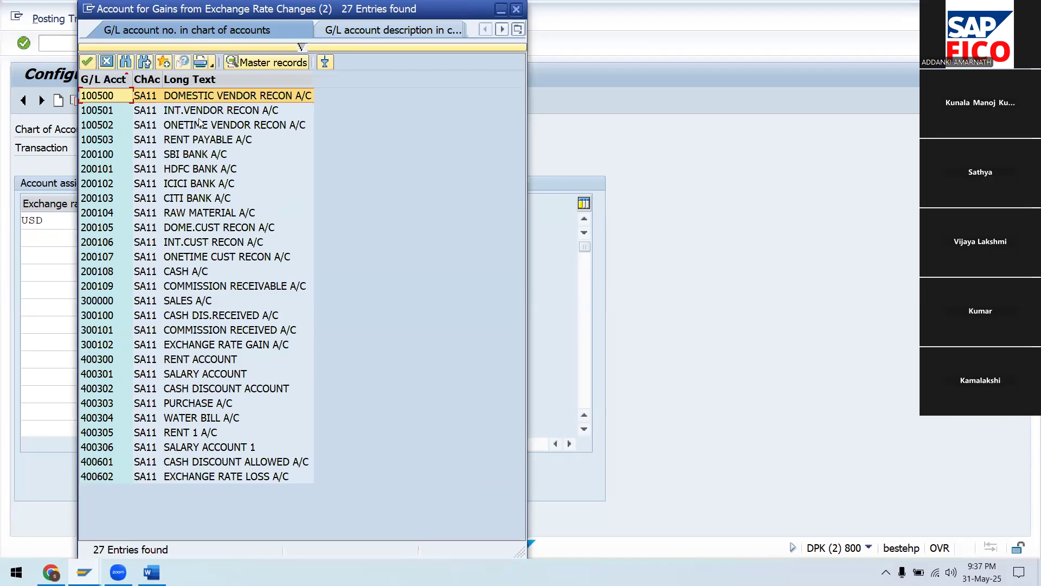
pyautogui.click(182, 344)
pyautogui.click(88, 61)
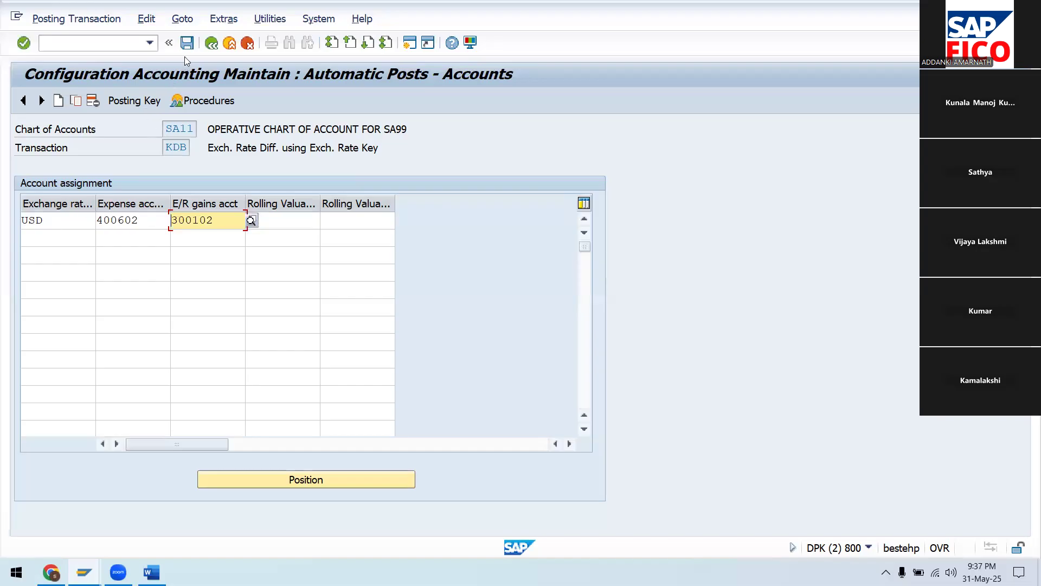
pyautogui.click(187, 42)
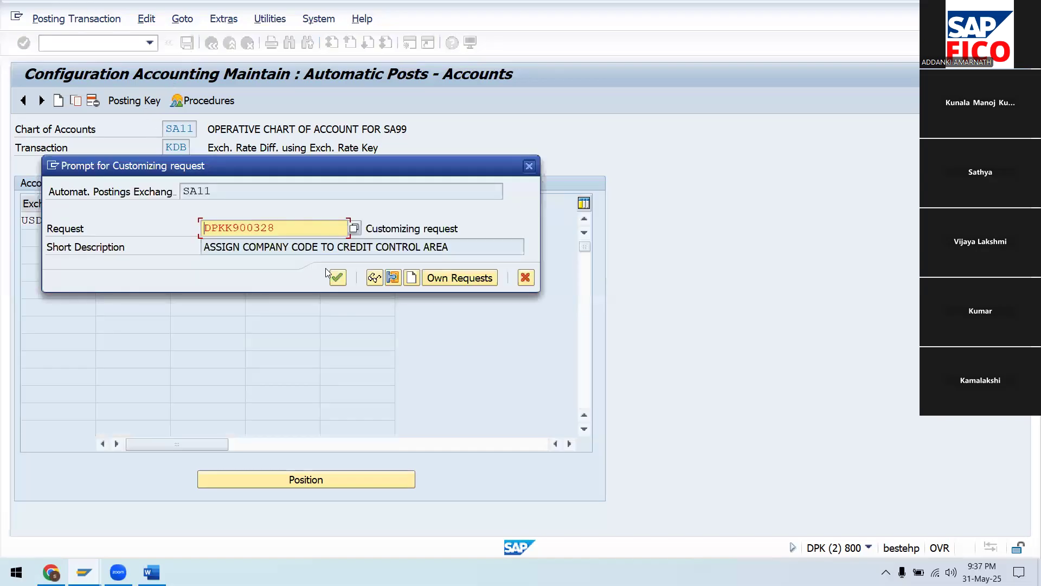
pyautogui.click(336, 277)
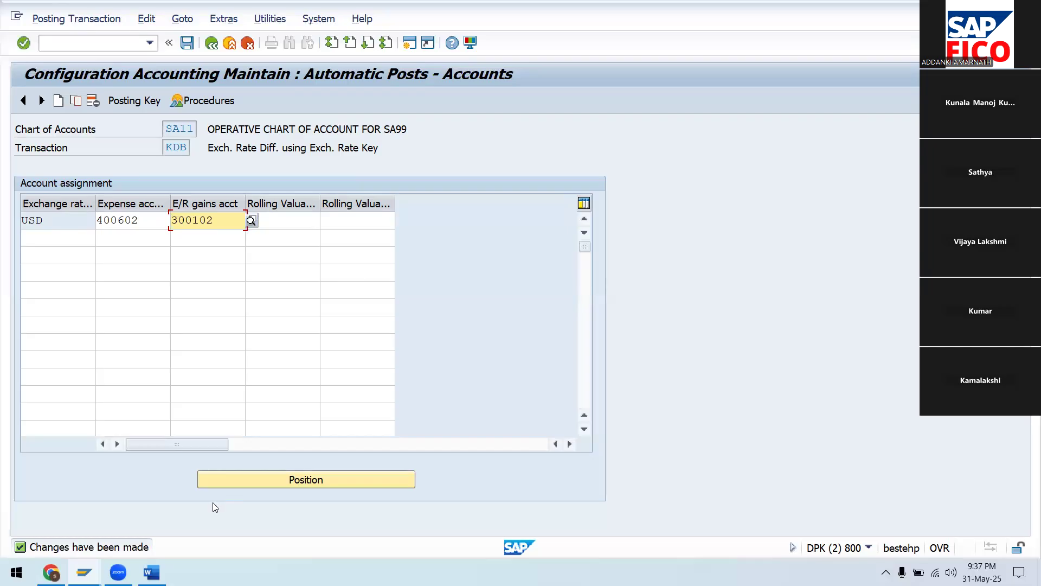
# Switch to the Word notes and review the GL Posting F-02 item
pyautogui.moveTo(152, 572)
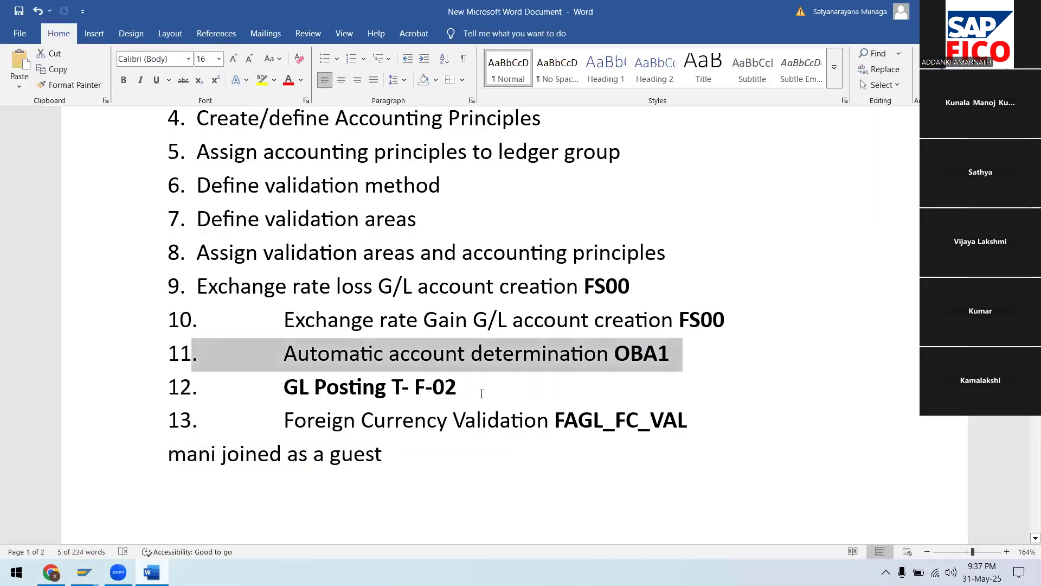
pyautogui.click(482, 393)
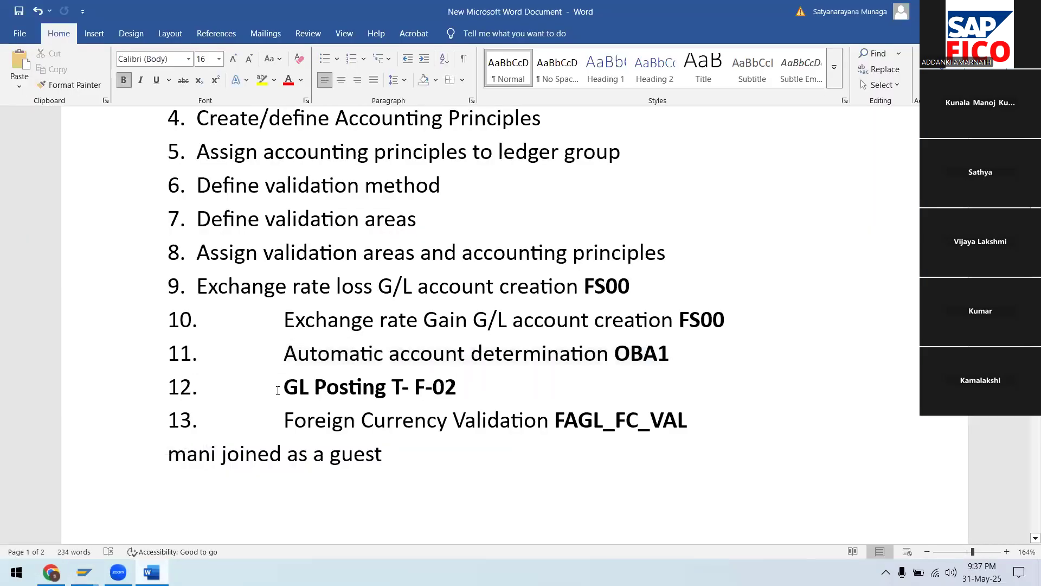
pyautogui.moveTo(278, 390); pyautogui.dragTo(486, 392)
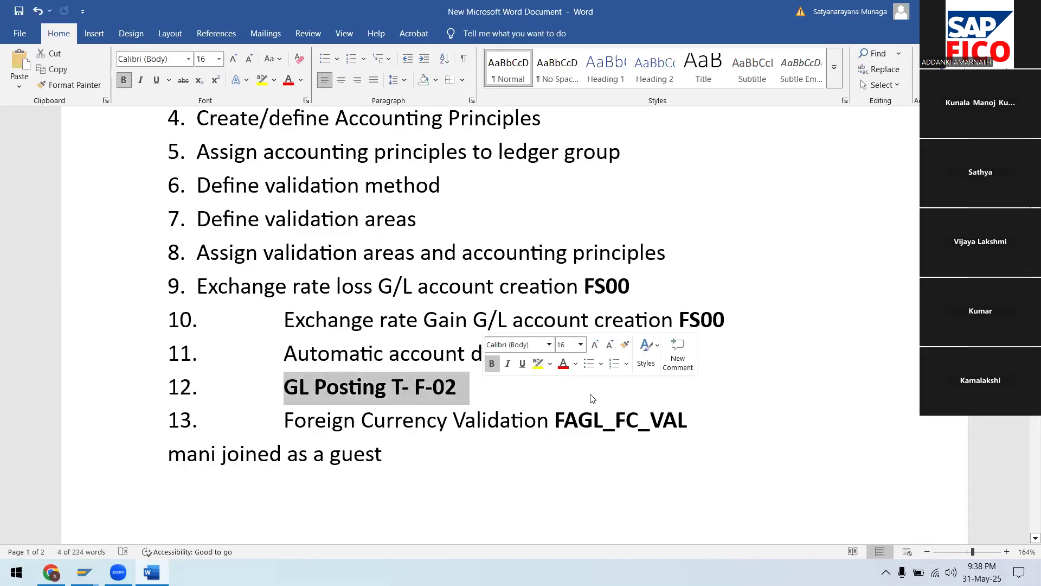
pyautogui.click(559, 394)
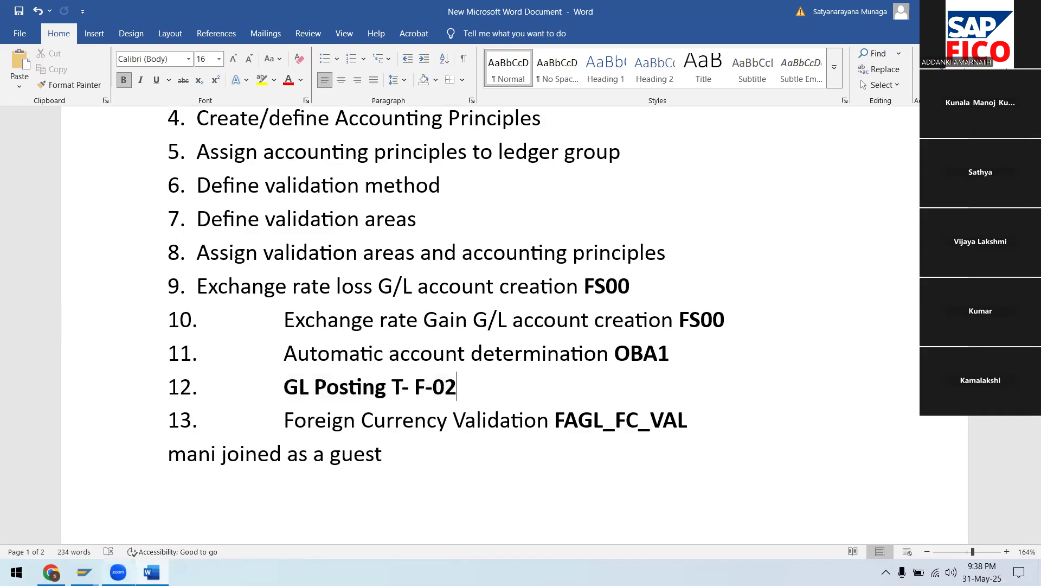
# Return to the SAP G/L account session, expand CURRENT LIABILITIES & PROV GRO and start creating account 100504 in company code SA99
pyautogui.moveTo(84, 572)
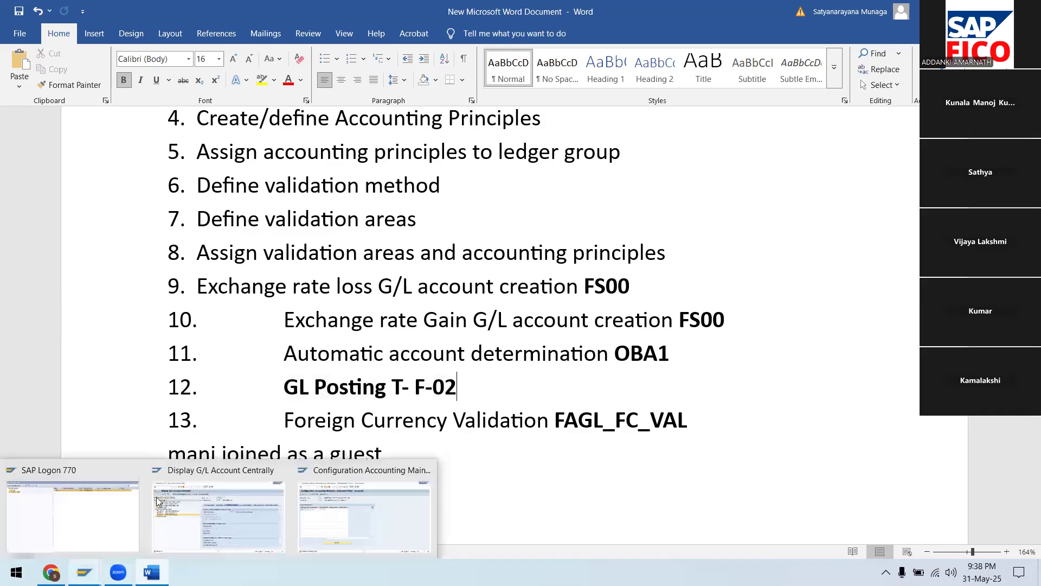
pyautogui.click(188, 471)
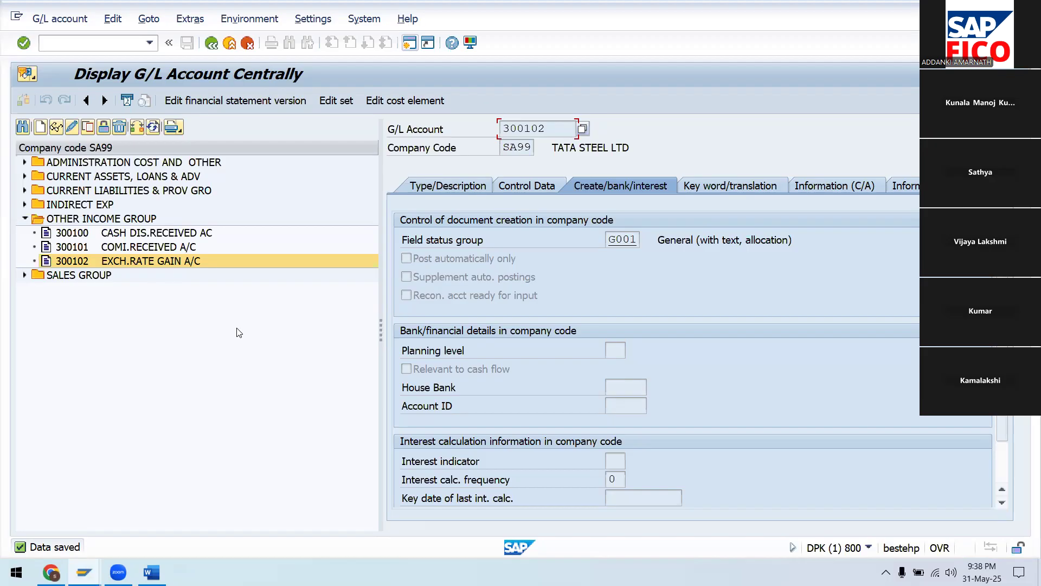
pyautogui.click(25, 191)
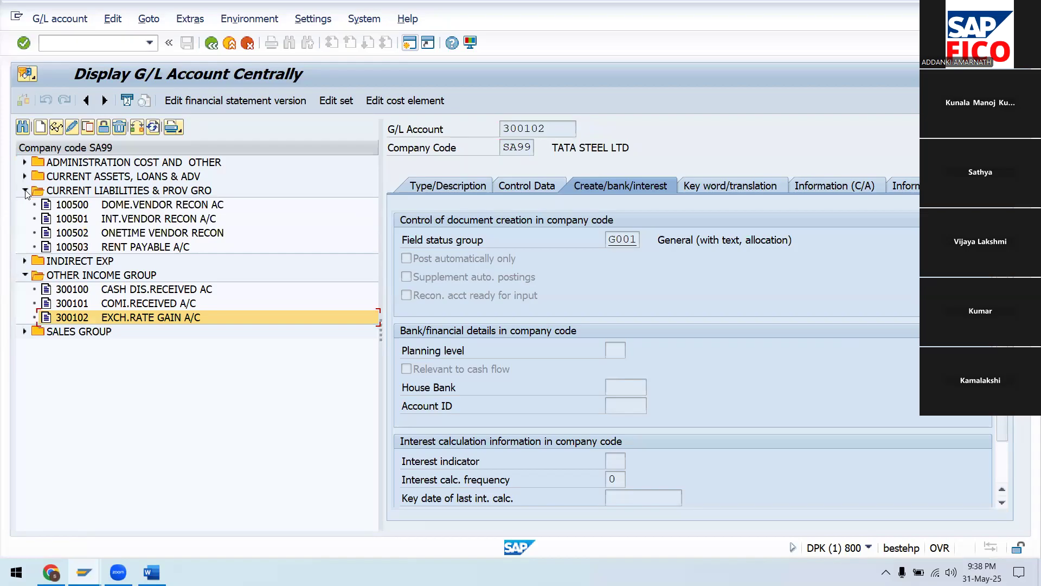
pyautogui.click(40, 127)
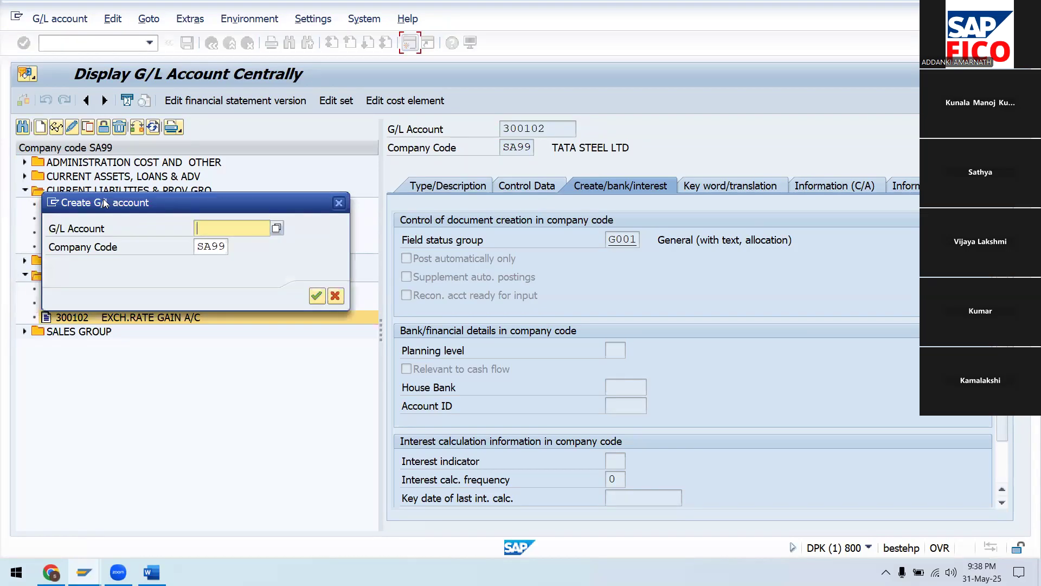
pyautogui.moveTo(103, 200); pyautogui.dragTo(114, 308)
pyautogui.write('100504')
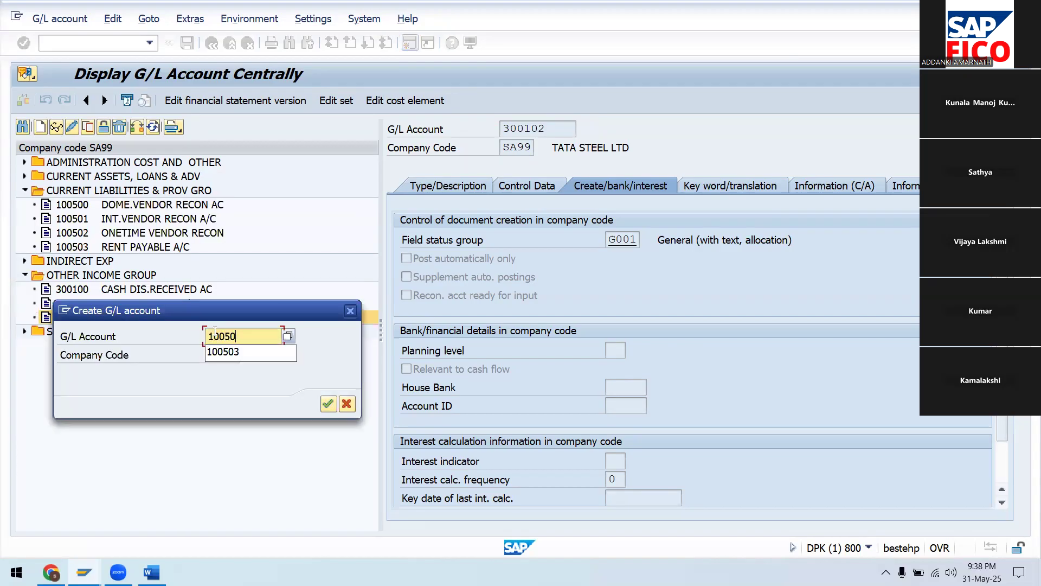
pyautogui.click(328, 404)
# Put account 100504 in the CURRENT LIABILITIES & PROV GRO account group and classify it as a balance sheet account
pyautogui.click(434, 184)
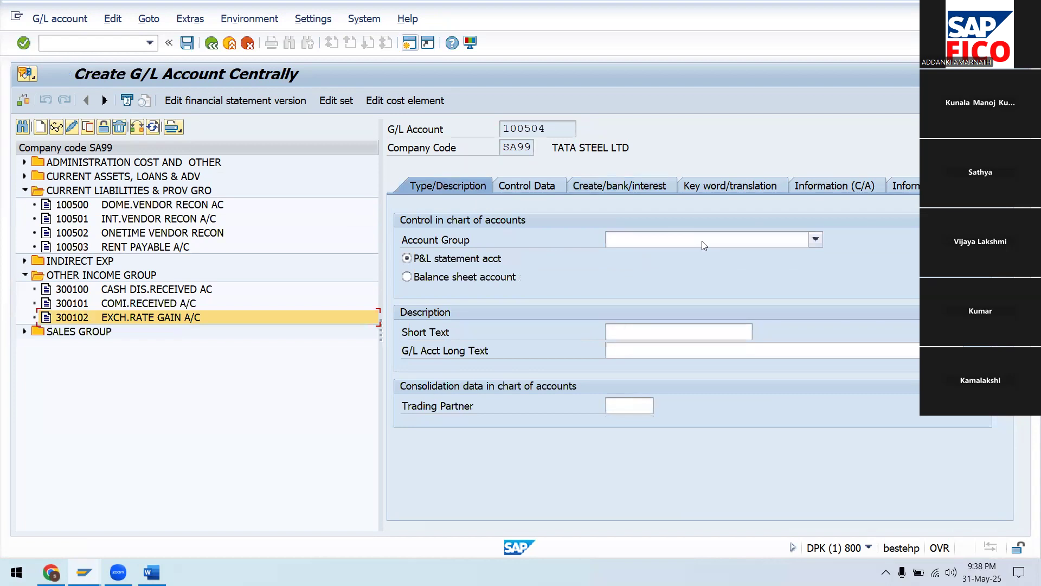
pyautogui.click(704, 245)
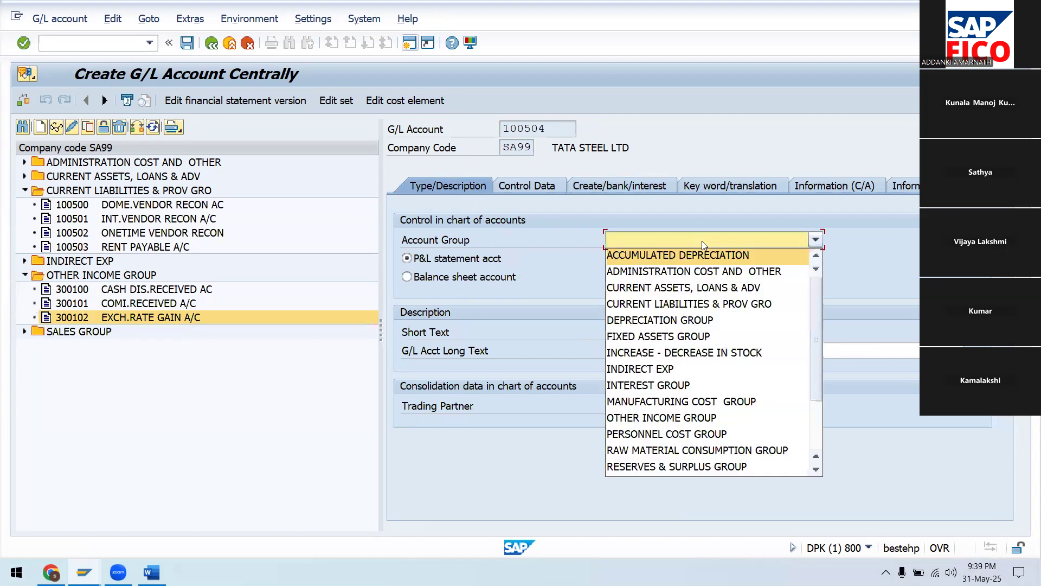
pyautogui.click(708, 303)
pyautogui.click(509, 279)
# Describe account 100504 with short text LOAN FRM USD BANK AC and long text LOAN FROM USD BANK A/C
pyautogui.click(626, 334)
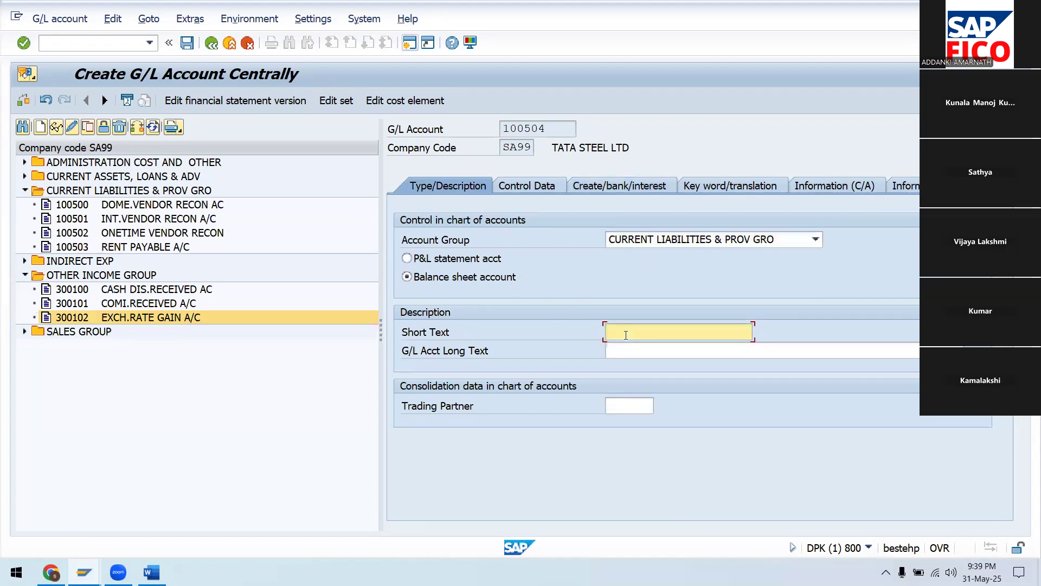
pyautogui.write('LOAN FROM USD BANK A')
pyautogui.click(657, 333)
pyautogui.press('BackSpace')
pyautogui.click(716, 330)
pyautogui.write('C')
pyautogui.click(720, 352)
pyautogui.write('LOAN F')
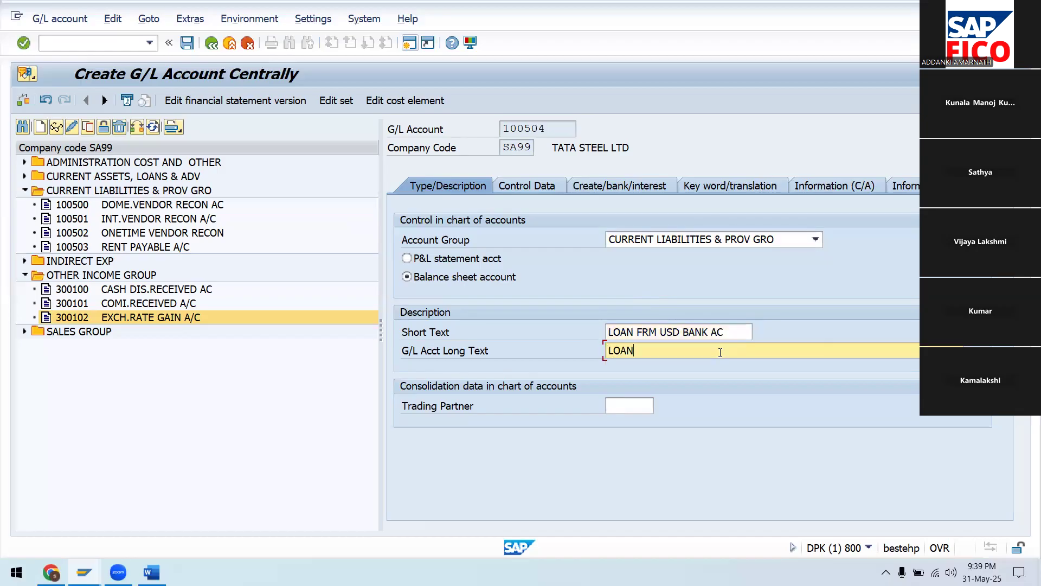
pyautogui.write('ROM USD BANK A/C')
# In the control data of account 100504, enable line item display and set the sort key to 001
pyautogui.click(523, 187)
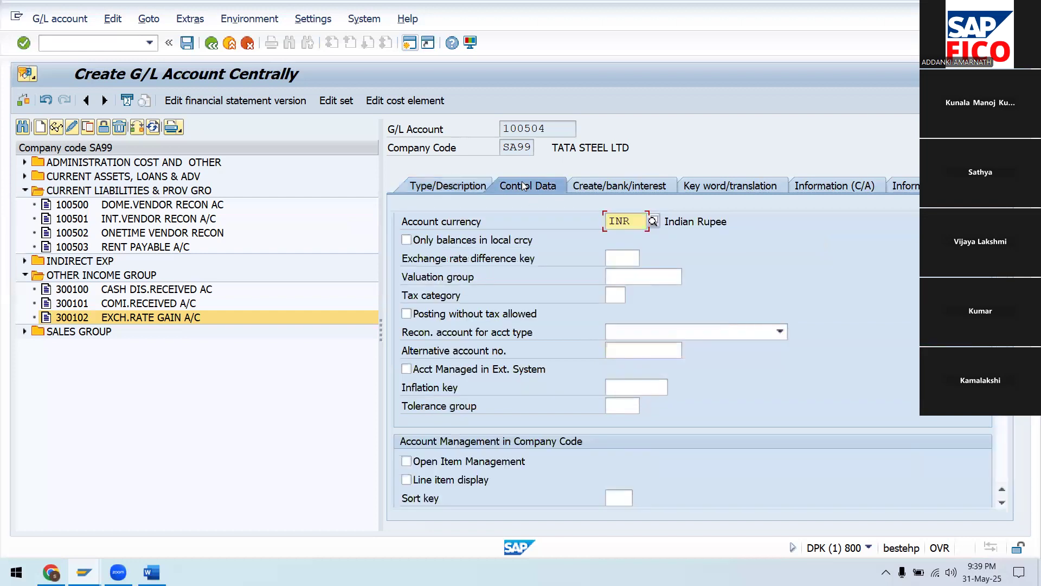
pyautogui.click(469, 484)
pyautogui.click(617, 495)
pyautogui.write('001')
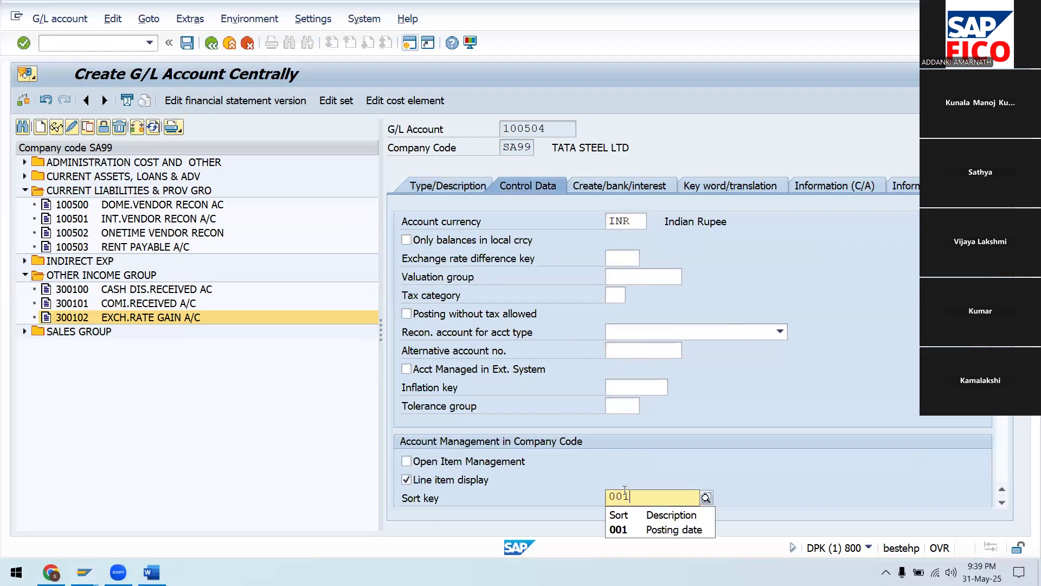
pyautogui.click(643, 527)
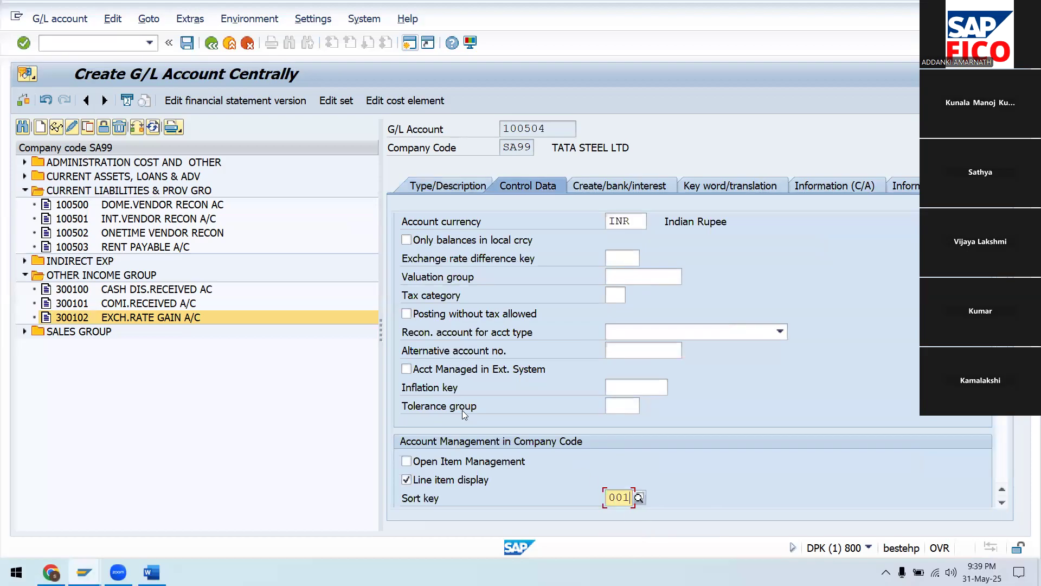
# Set the account currency of account 100504 to USD
pyautogui.click(640, 223)
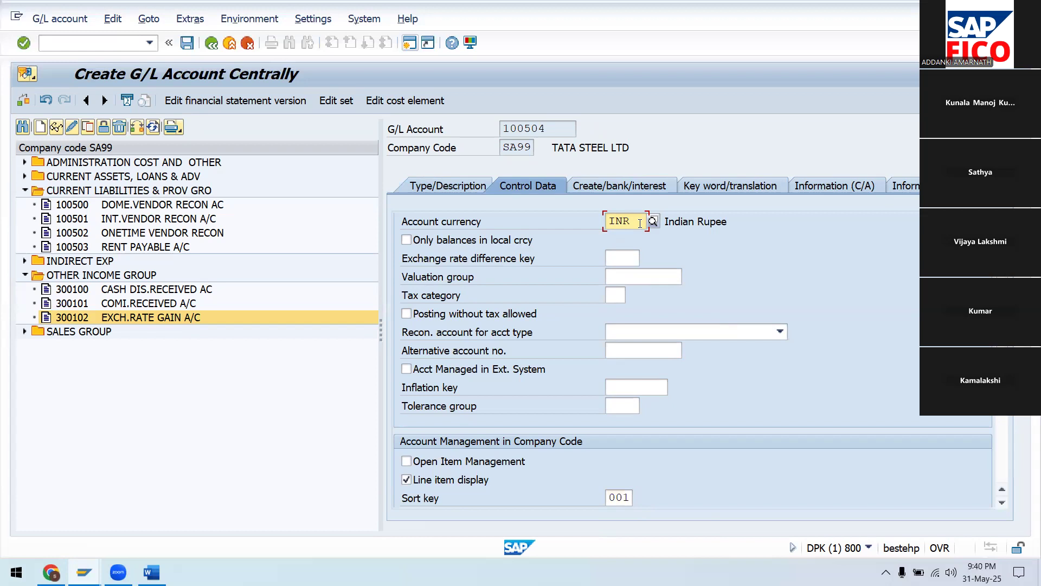
pyautogui.press('BackSpace')
pyautogui.press('BackSpace')
pyautogui.press('BackSpace')
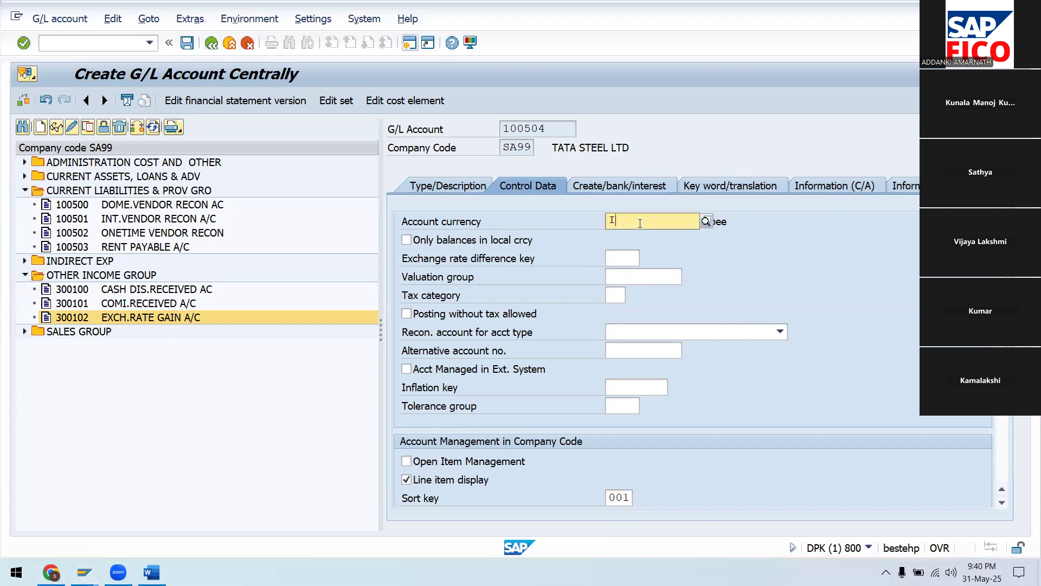
pyautogui.write('USD')
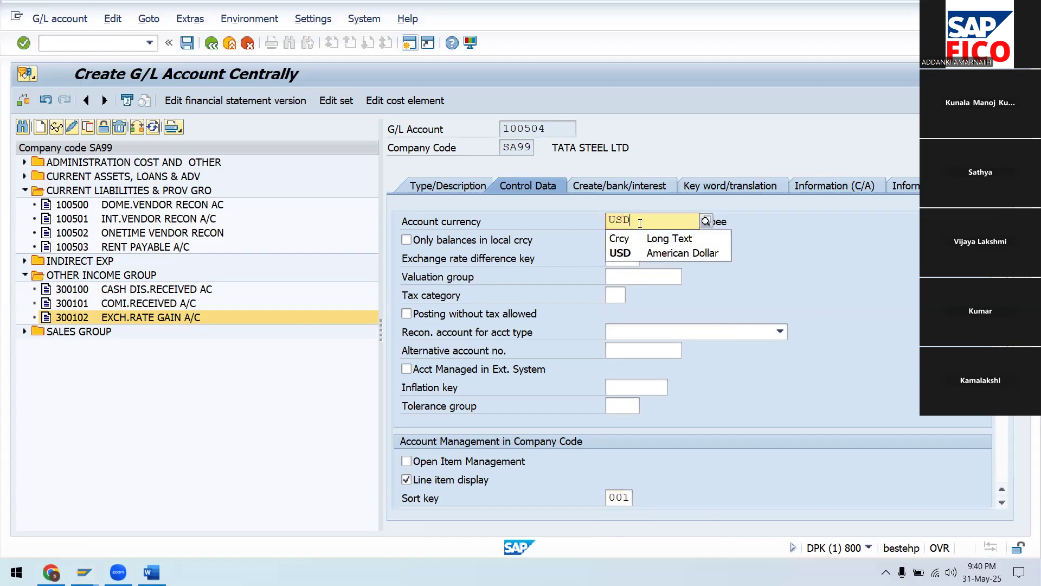
pyautogui.click(669, 251)
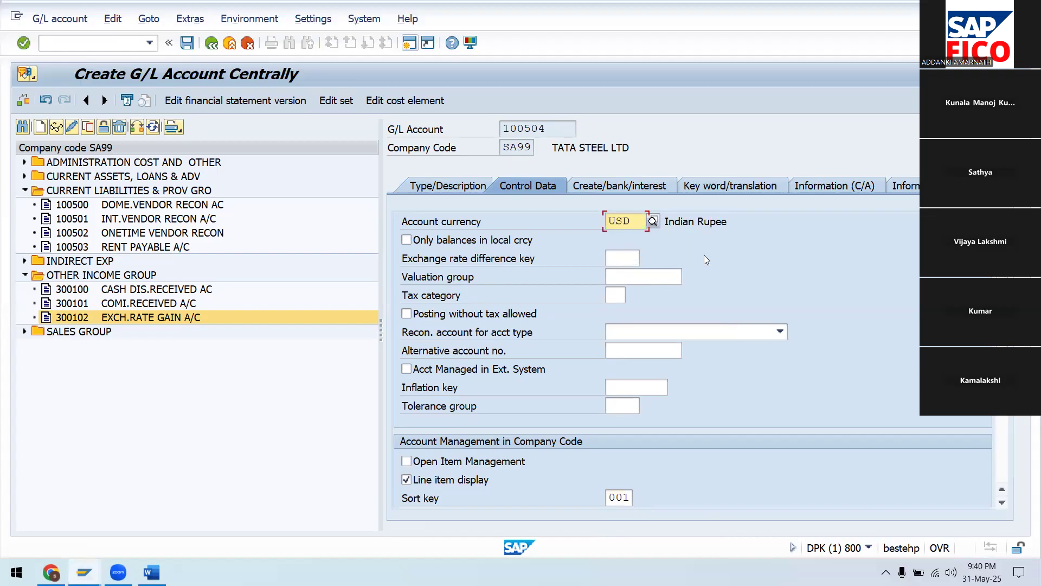
pyautogui.press('Return')
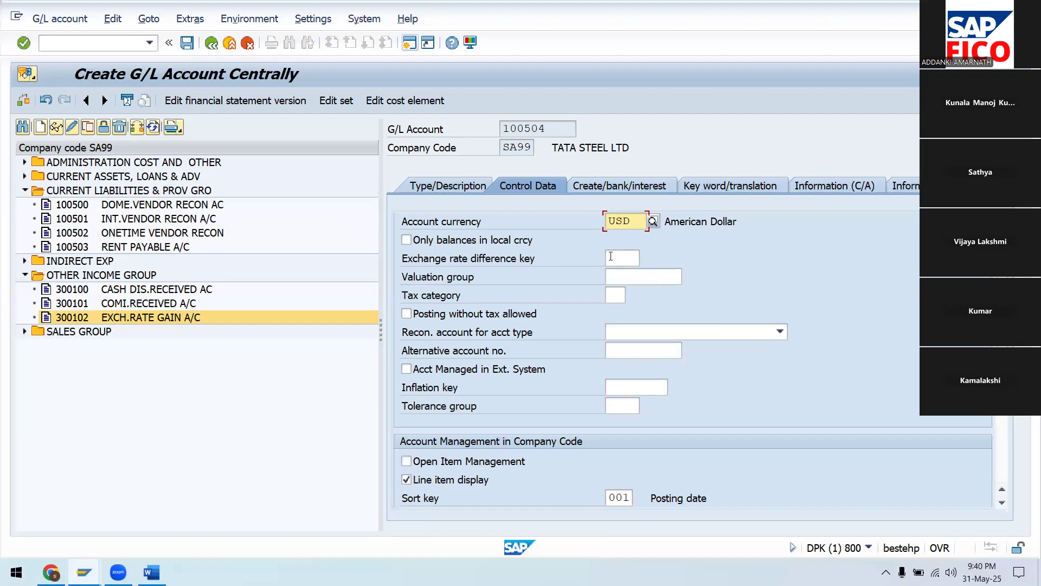
# Choose the USD entry as the exchange rate difference key for account 100504
pyautogui.click(632, 258)
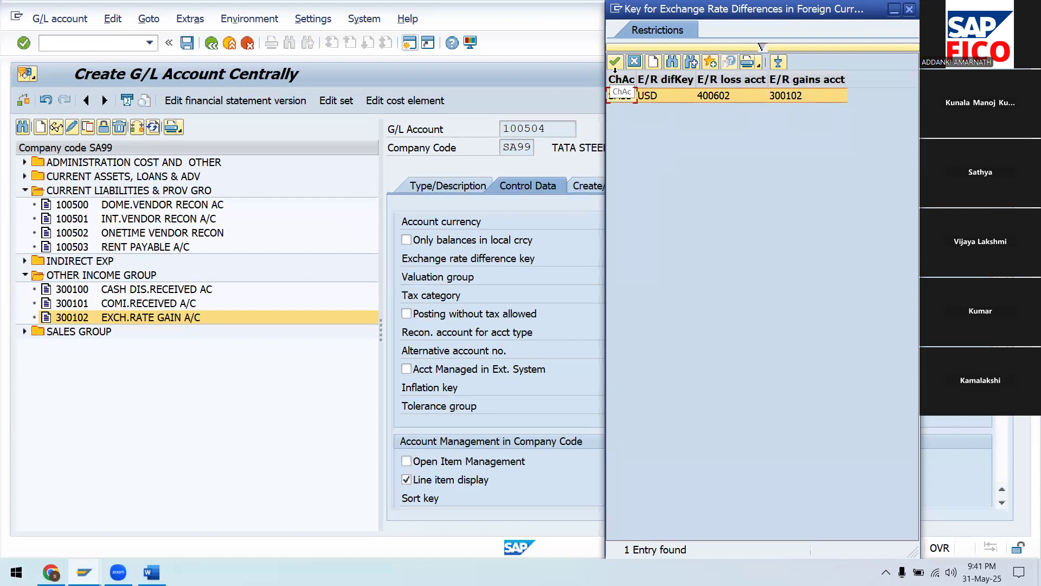
pyautogui.moveTo(850, 12); pyautogui.dragTo(829, 129)
pyautogui.click(593, 178)
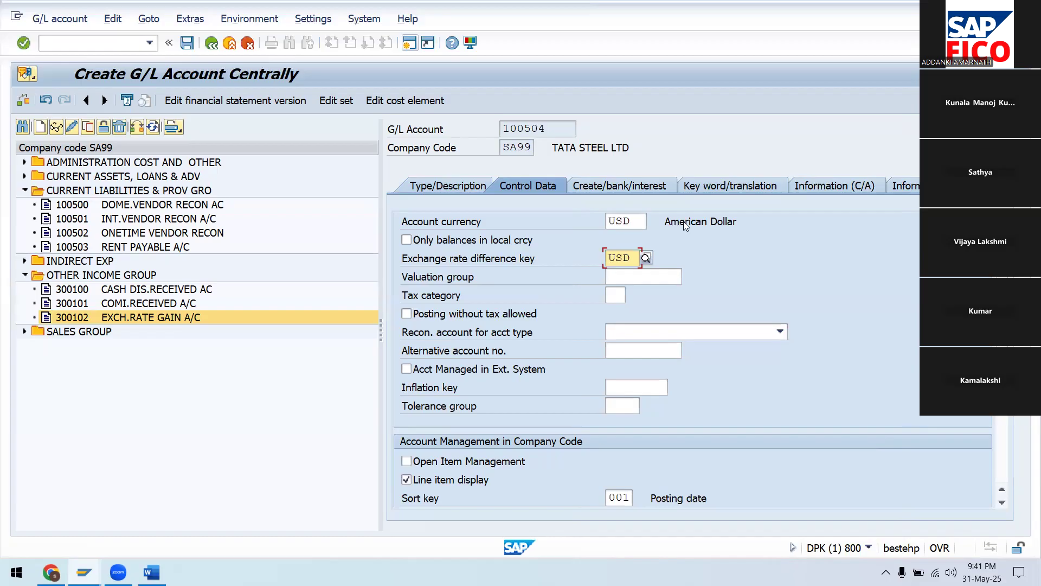
# Assign field status group G001, leave automatic-only posting off, and save account 100504
pyautogui.click(643, 187)
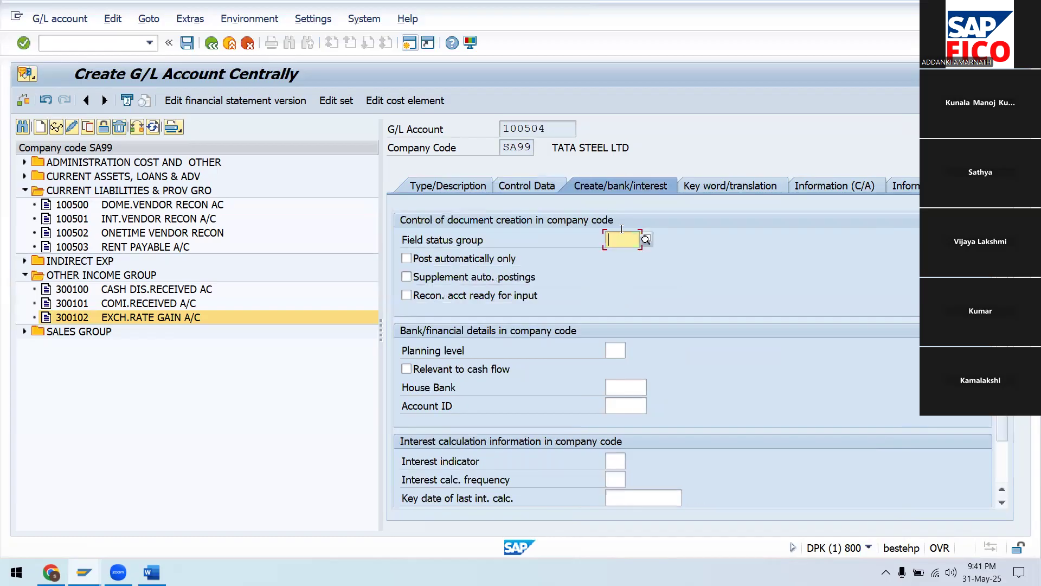
pyautogui.write('G')
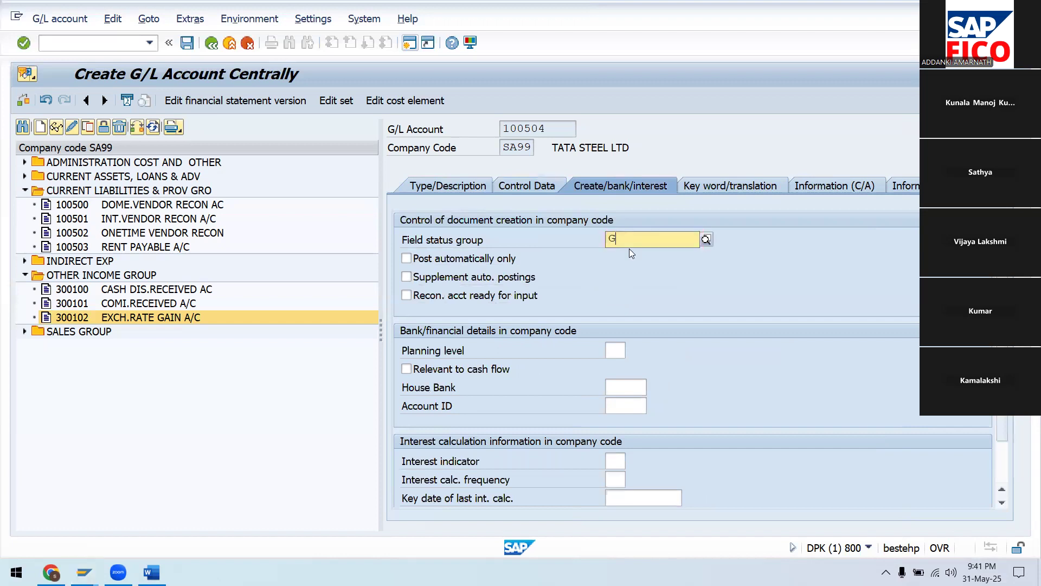
pyautogui.click(607, 271)
pyautogui.click(480, 263)
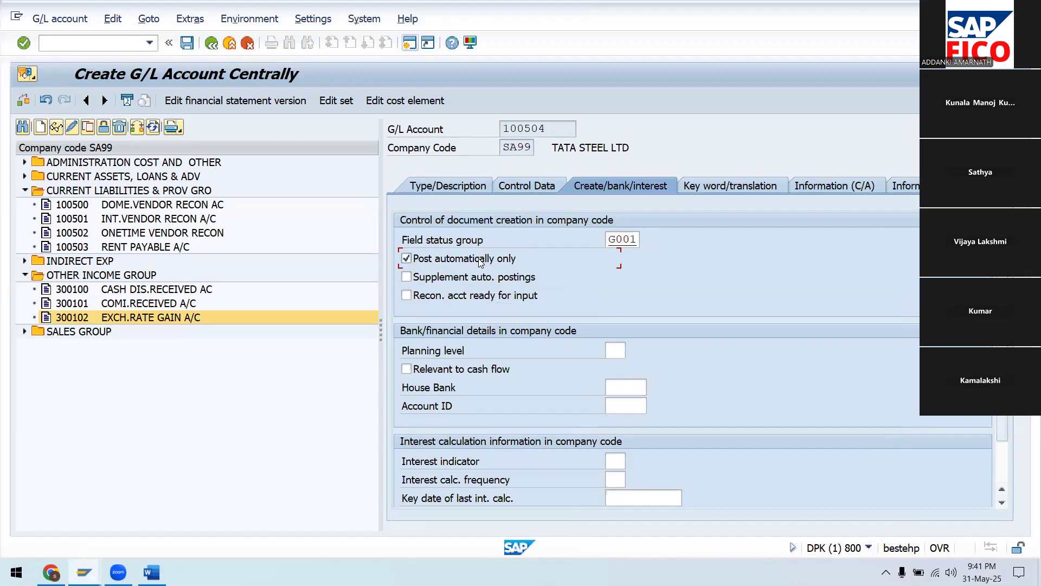
pyautogui.click(428, 263)
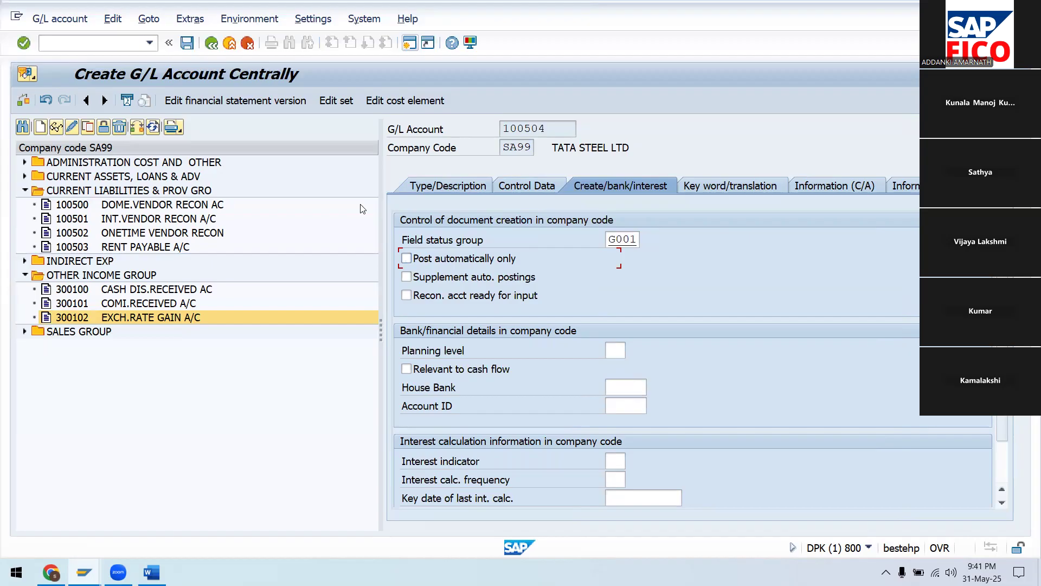
pyautogui.click(187, 43)
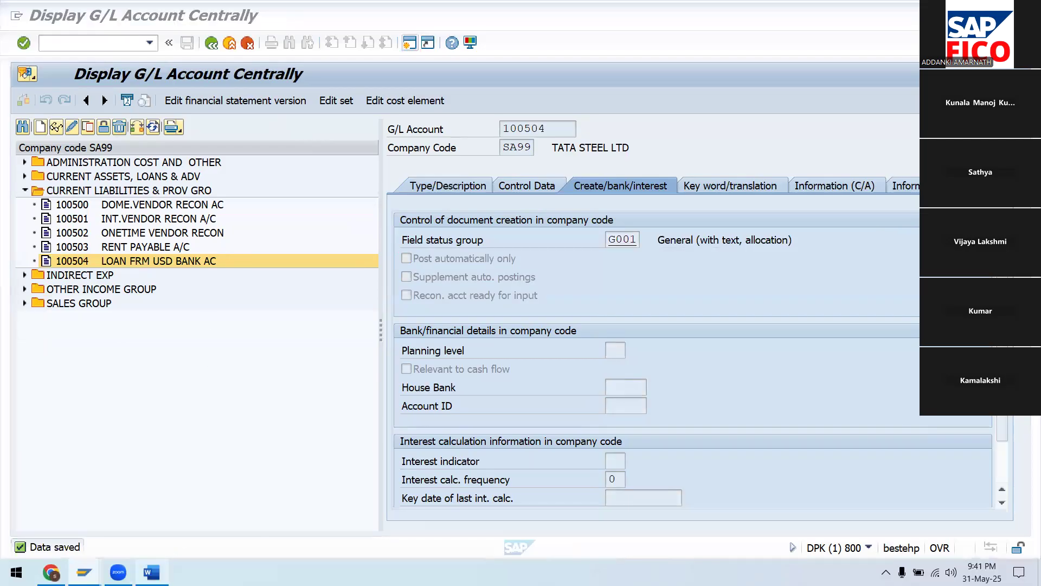
# Switch to the Word notes to check the GL posting item and return to the SAP G/L account session
pyautogui.hotkey('alt', 'Tab')
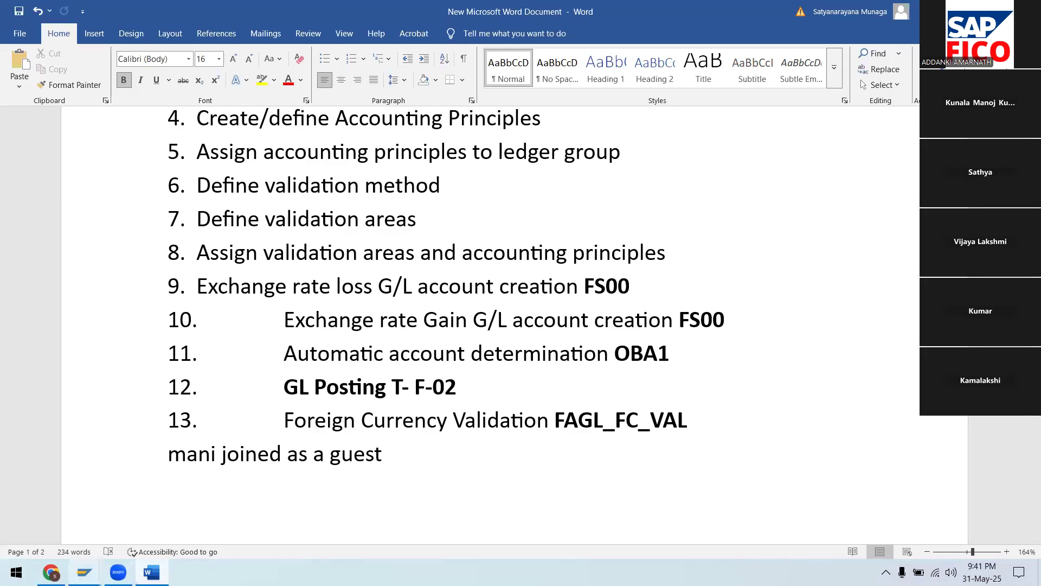
pyautogui.moveTo(84, 572)
pyautogui.click(228, 472)
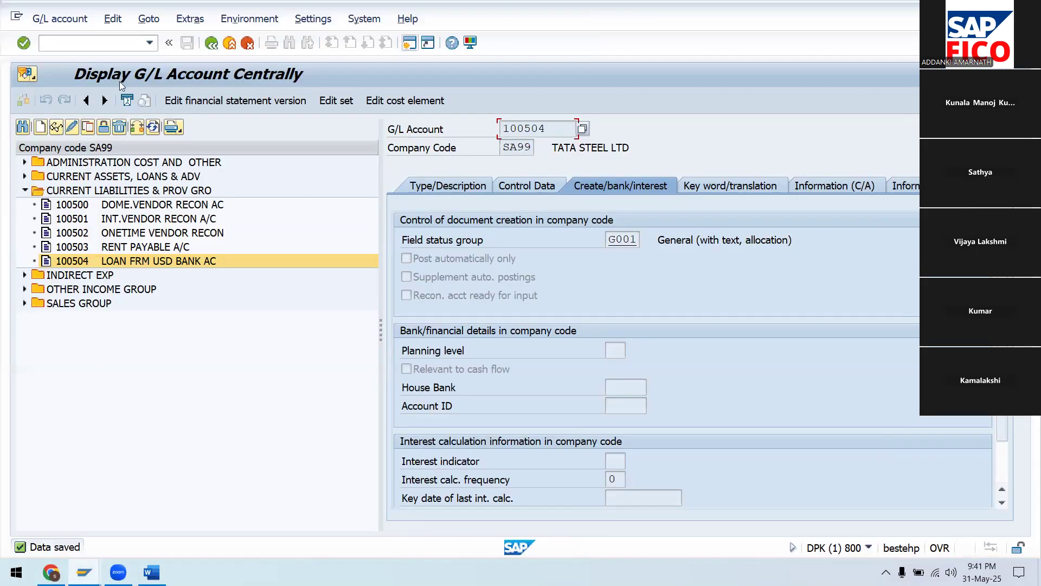
# Start transaction OBA7 and open the details of document type SA
pyautogui.write('/NOBA7')
pyautogui.press('Return')
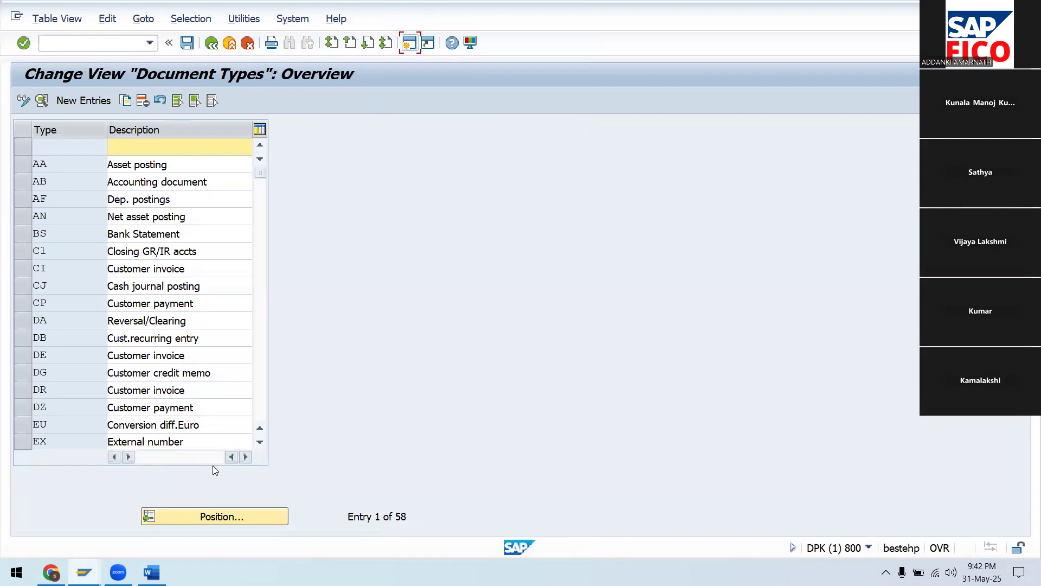
pyautogui.click(212, 518)
pyautogui.write('SA')
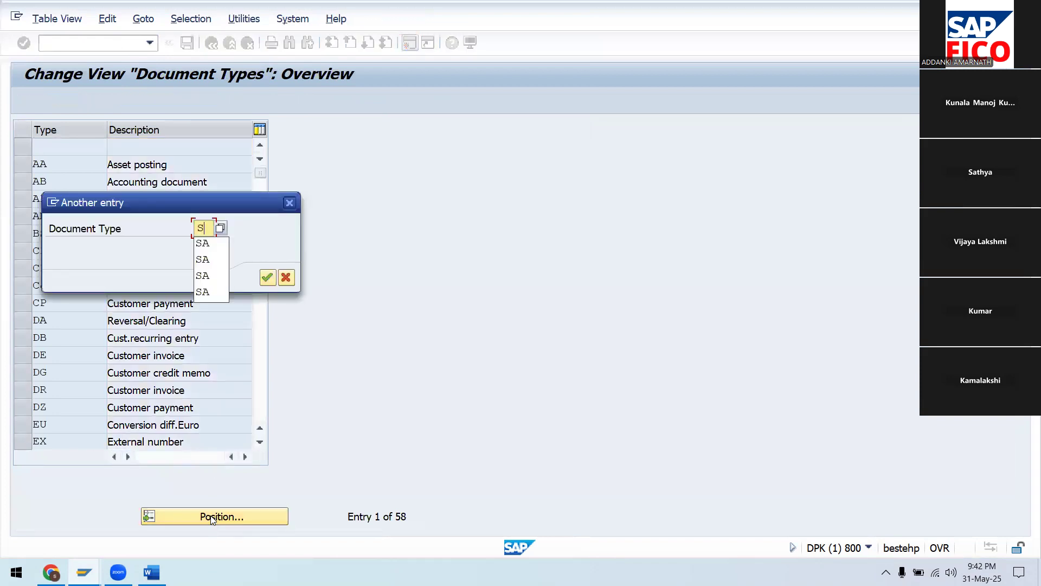
pyautogui.click(266, 278)
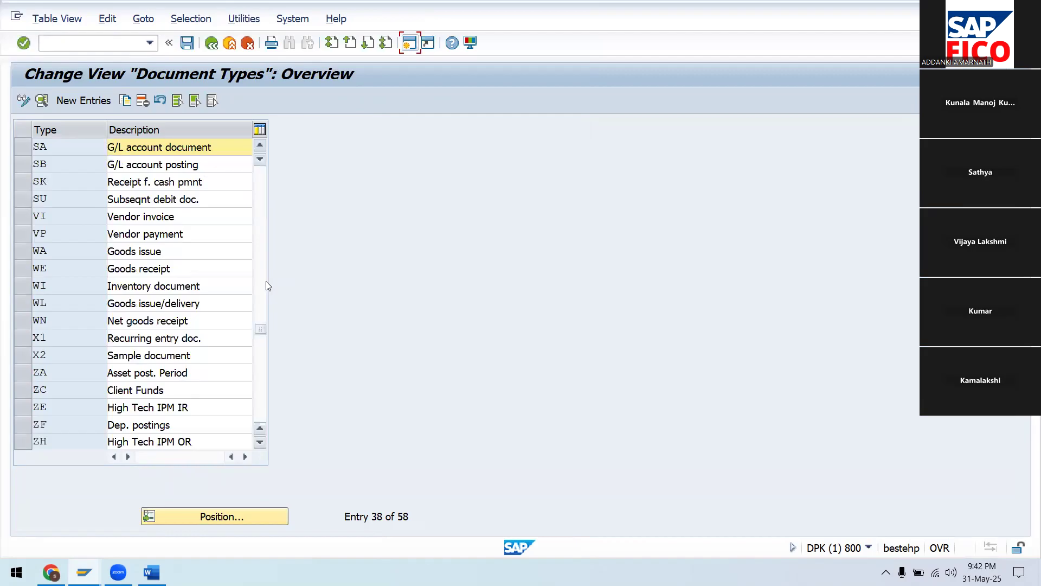
pyautogui.doubleClick(69, 143)
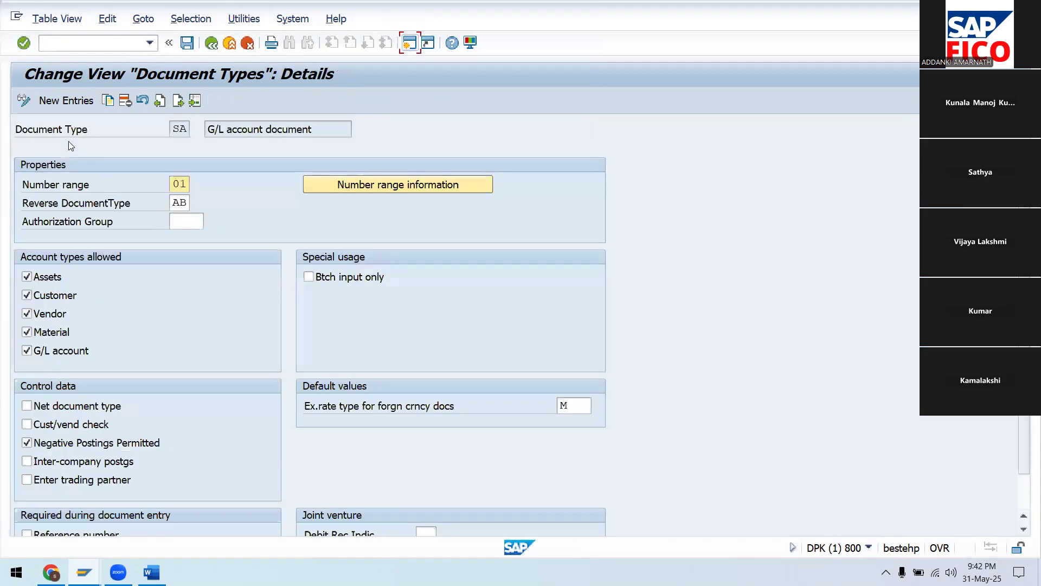
# Set the default exchange rate type for foreign currency documents of type SA to SA11, the foreign currency buying rate
pyautogui.scroll(-3, 314, 353)
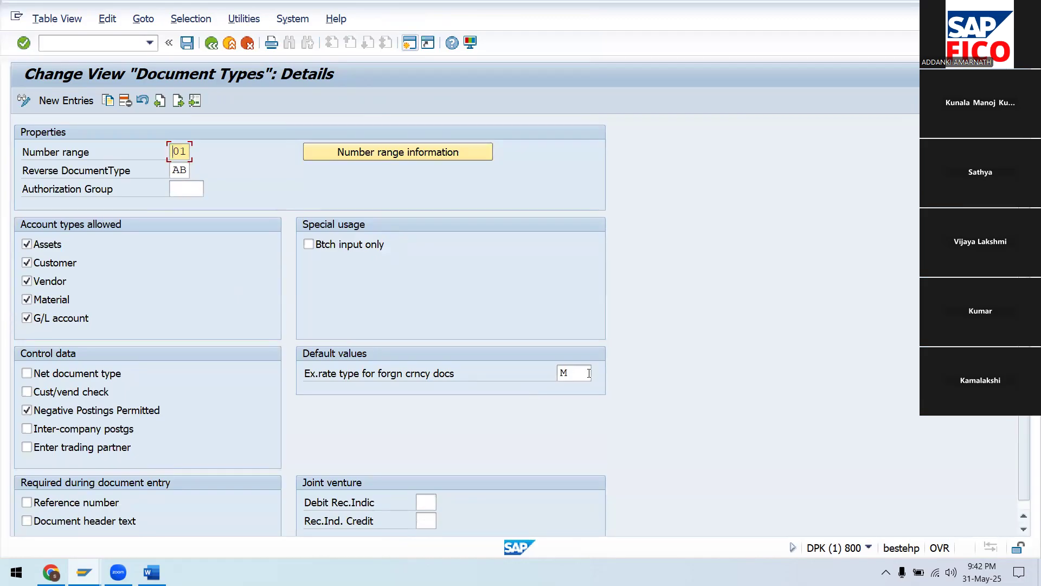
pyautogui.click(589, 373)
pyautogui.press('BackSpace')
pyautogui.write('SA')
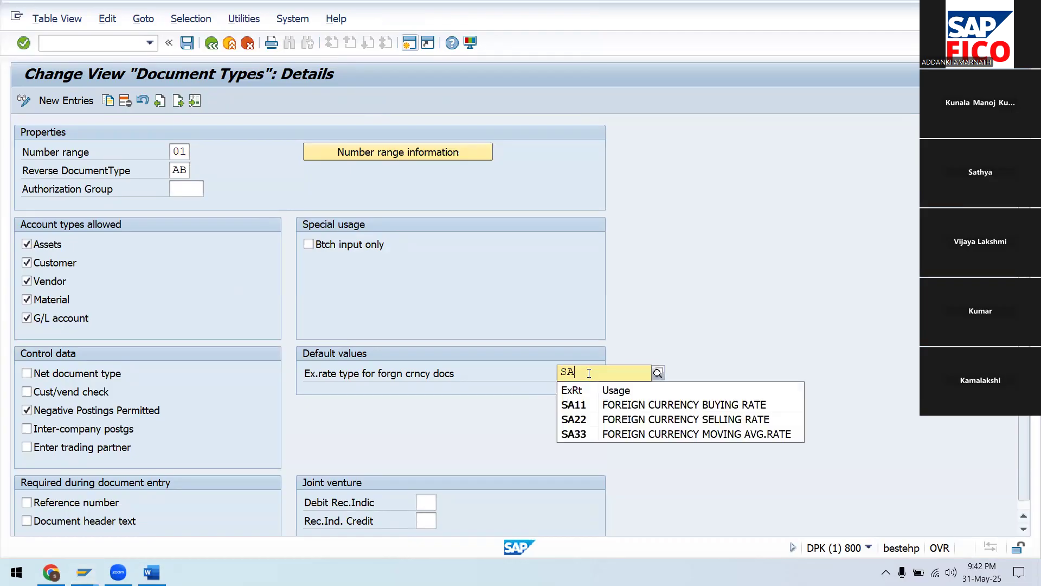
pyautogui.click(617, 404)
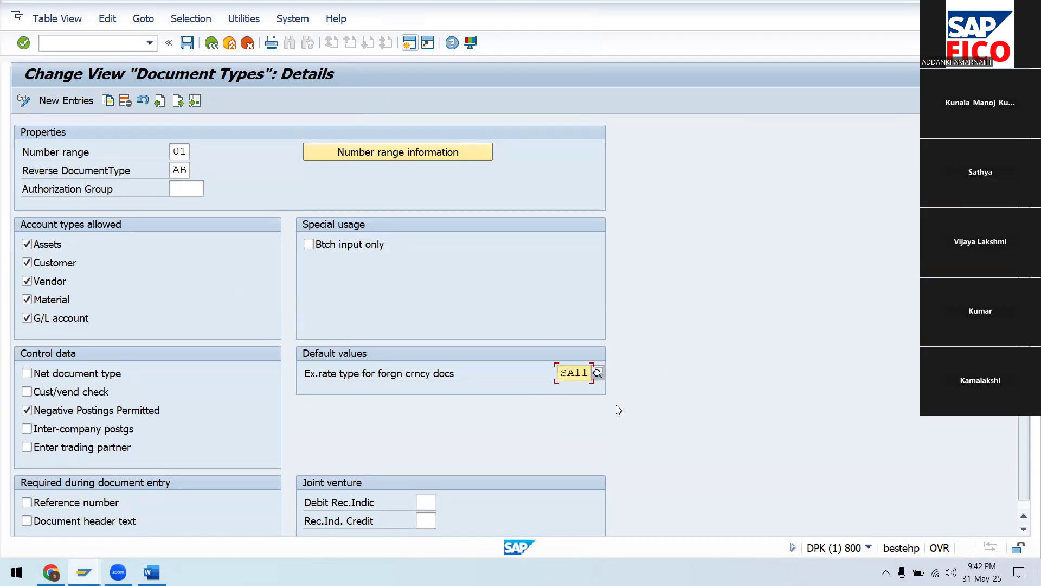
# Review the document type SA settings and save them under the proposed customizing request
pyautogui.scroll(2, 580, 374)
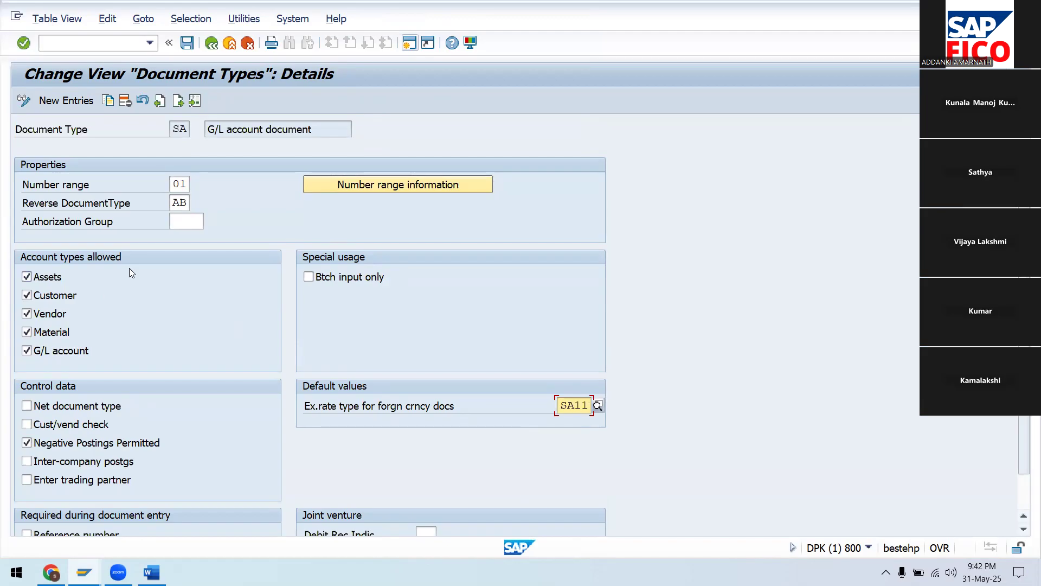
pyautogui.scroll(-2, 130, 272)
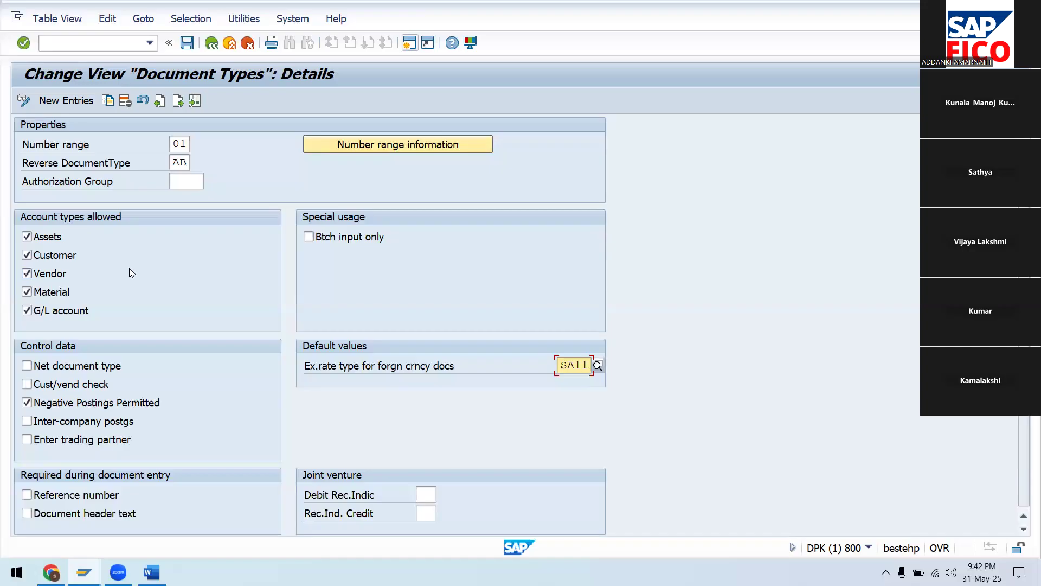
pyautogui.scroll(2, 130, 272)
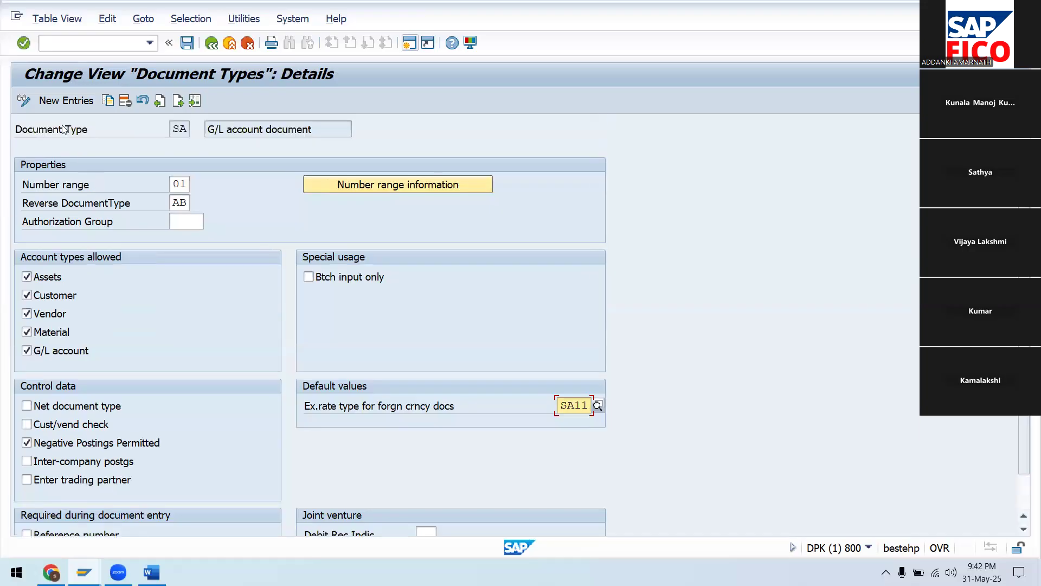
pyautogui.click(187, 43)
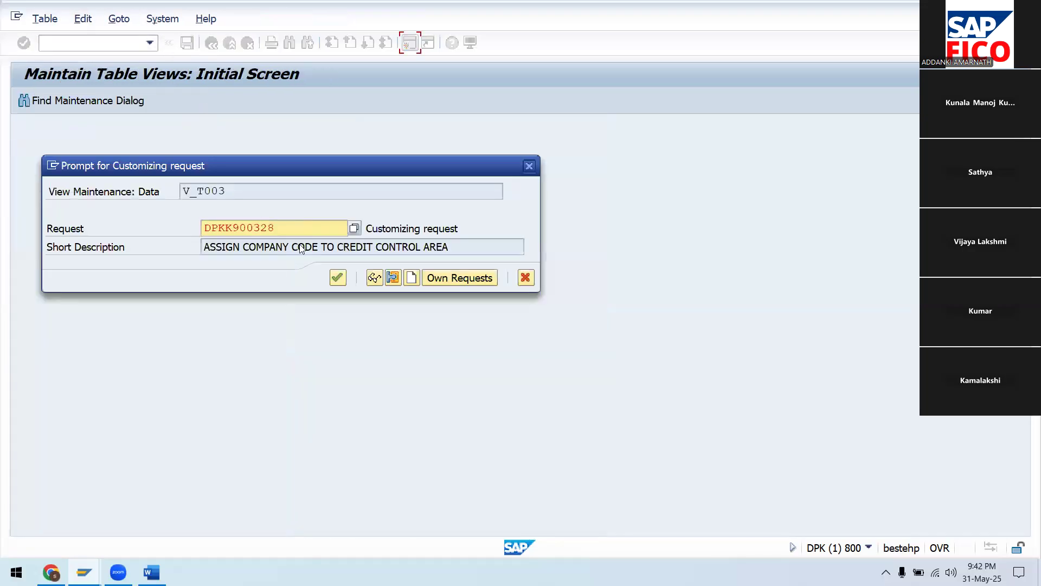
pyautogui.click(338, 278)
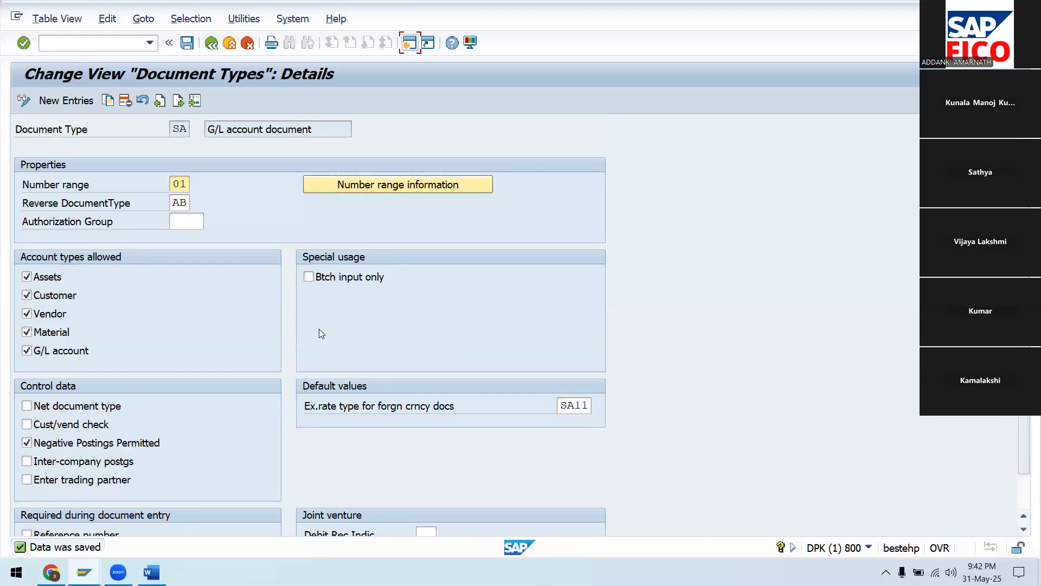
# Start transaction F-02 to enter a G/L account posting
pyautogui.click(106, 44)
pyautogui.write('/NF-02')
pyautogui.press('Return')
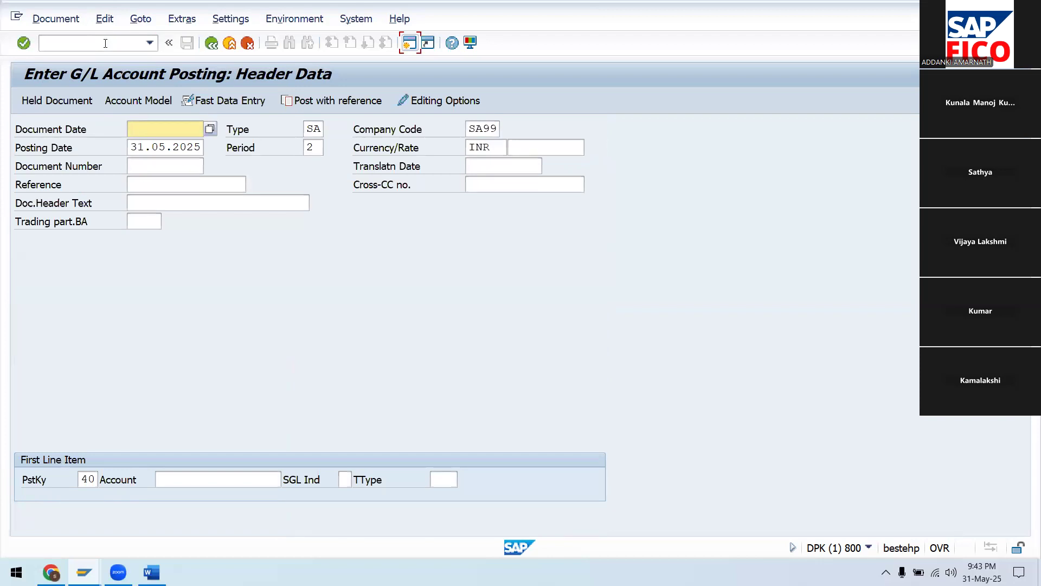
# Fill in the posting header with document date 31.05.2025, currency USD and reference LOAN FROM USD BA
pyautogui.write('31.05.2025')
pyautogui.click(498, 147)
pyautogui.press('BackSpace')
pyautogui.press('BackSpace')
pyautogui.press('BackSpace')
pyautogui.write('USD')
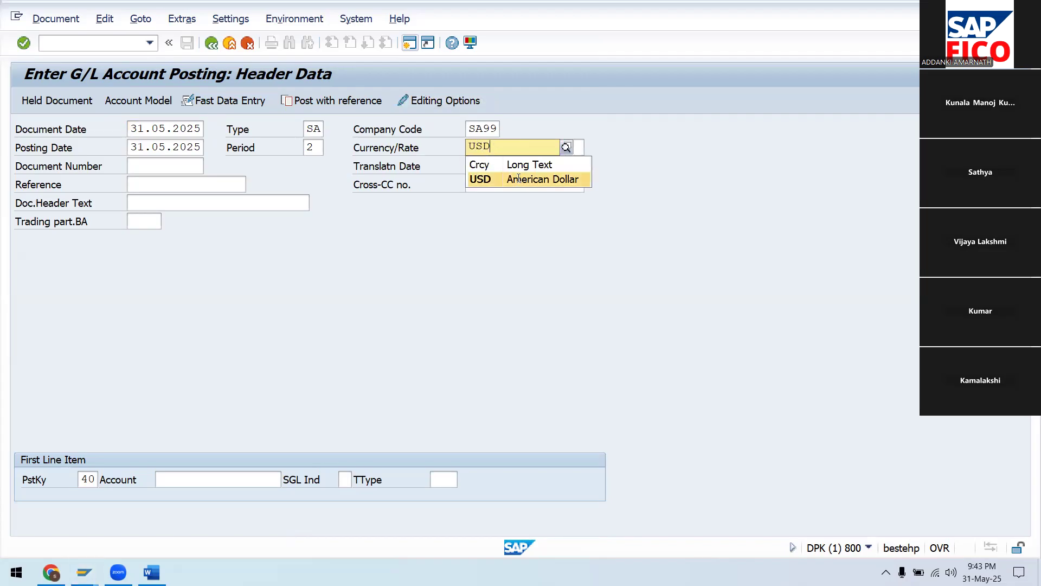
pyautogui.click(519, 178)
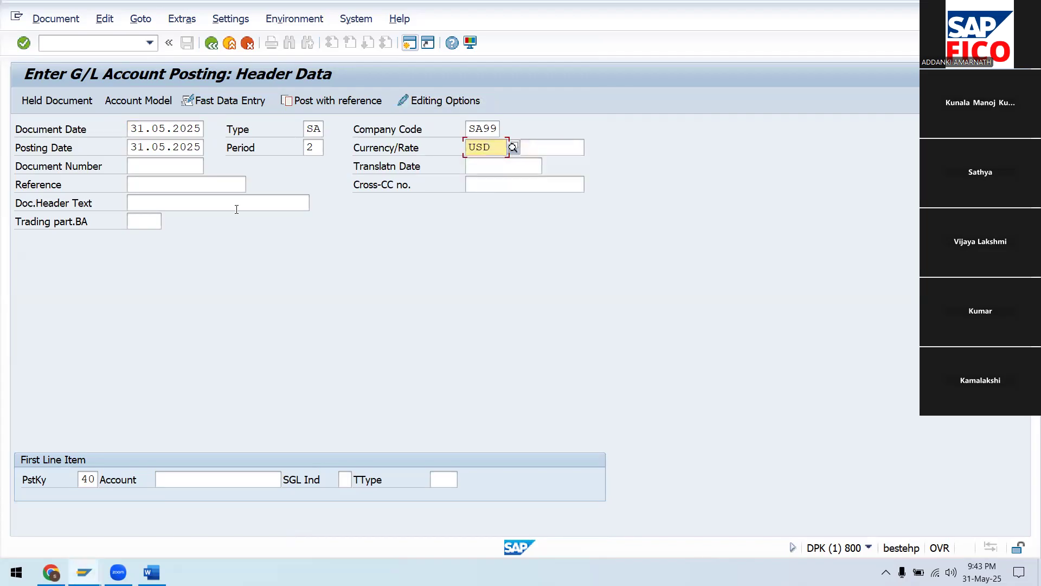
pyautogui.click(169, 186)
pyautogui.write('LO')
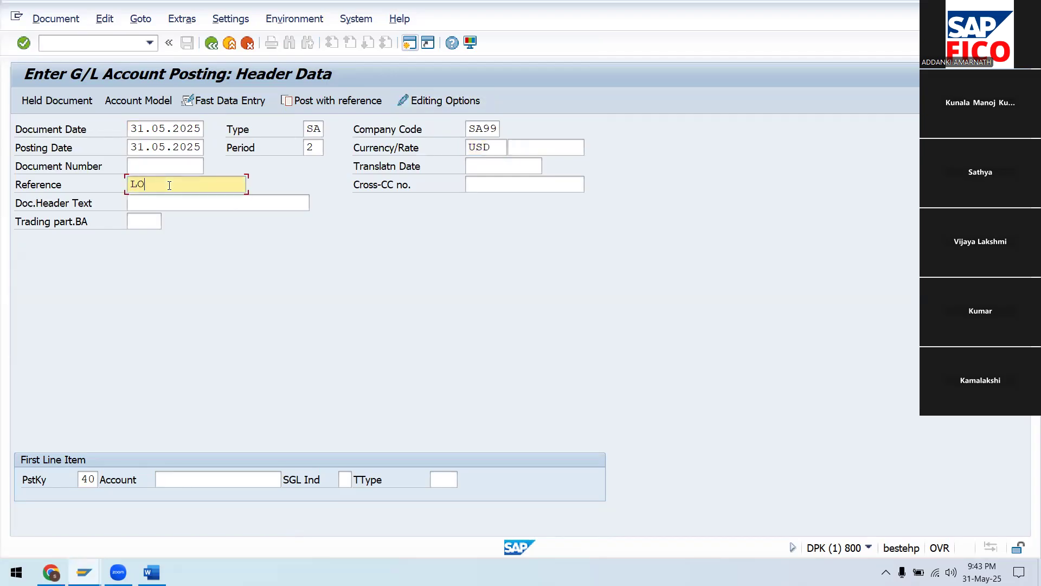
pyautogui.write('AN FROM')
pyautogui.write('USD BA')
# Look up HDFC BANK A/C in chart of accounts SA11 and open it as the first line item with posting key 40
pyautogui.click(196, 483)
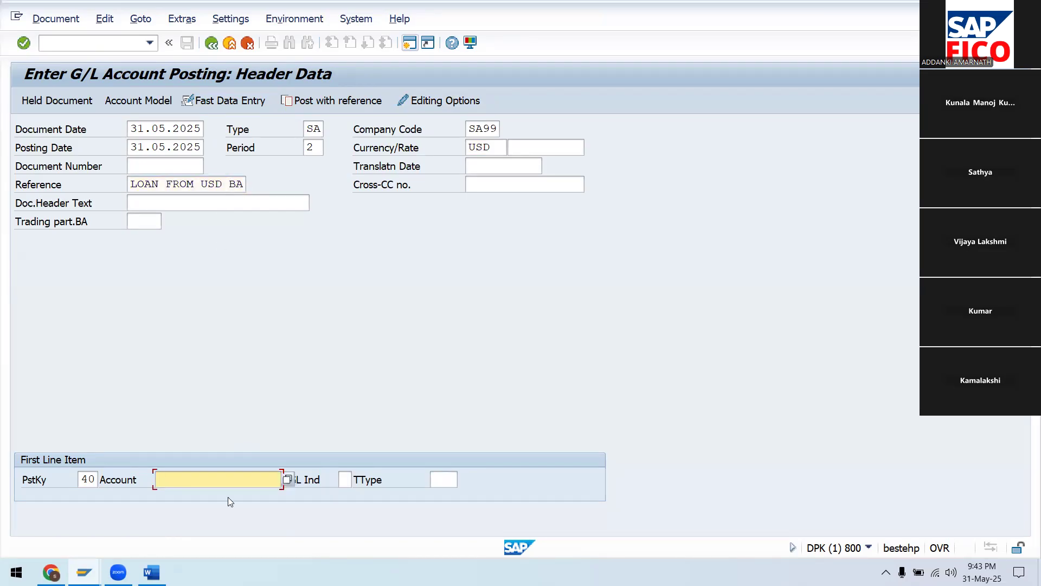
pyautogui.click(289, 480)
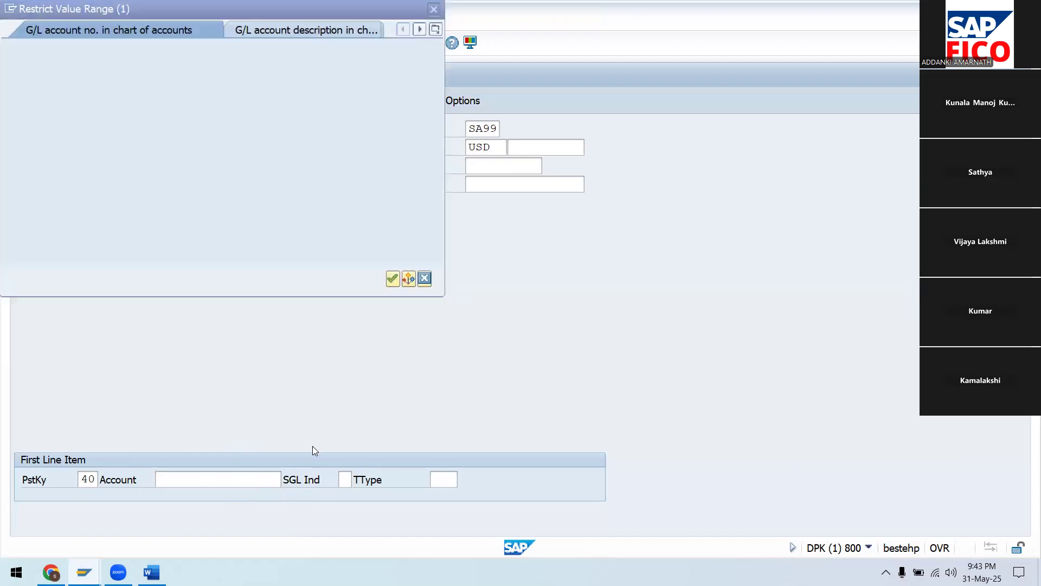
pyautogui.click(394, 278)
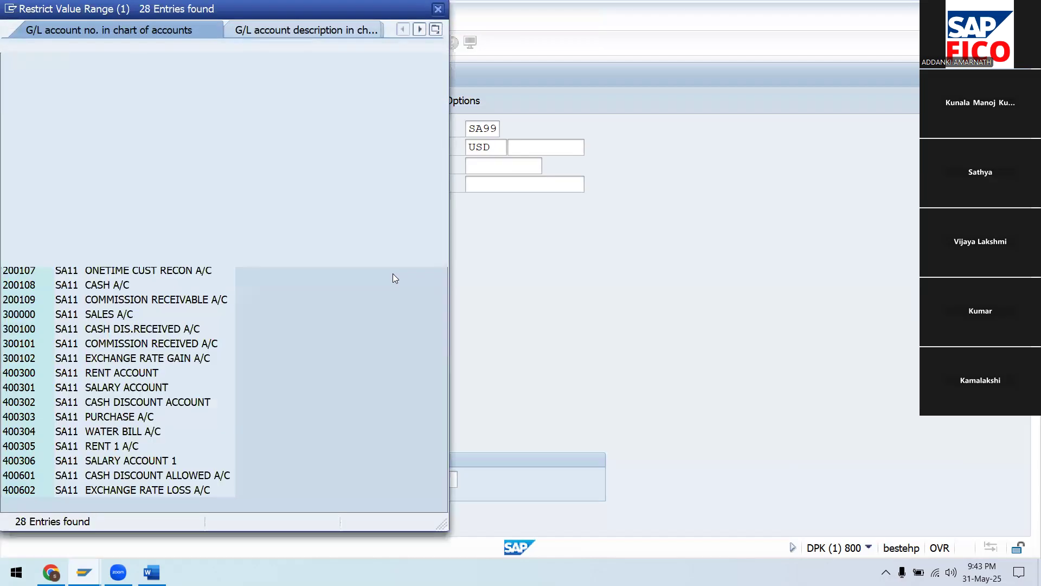
pyautogui.click(156, 189)
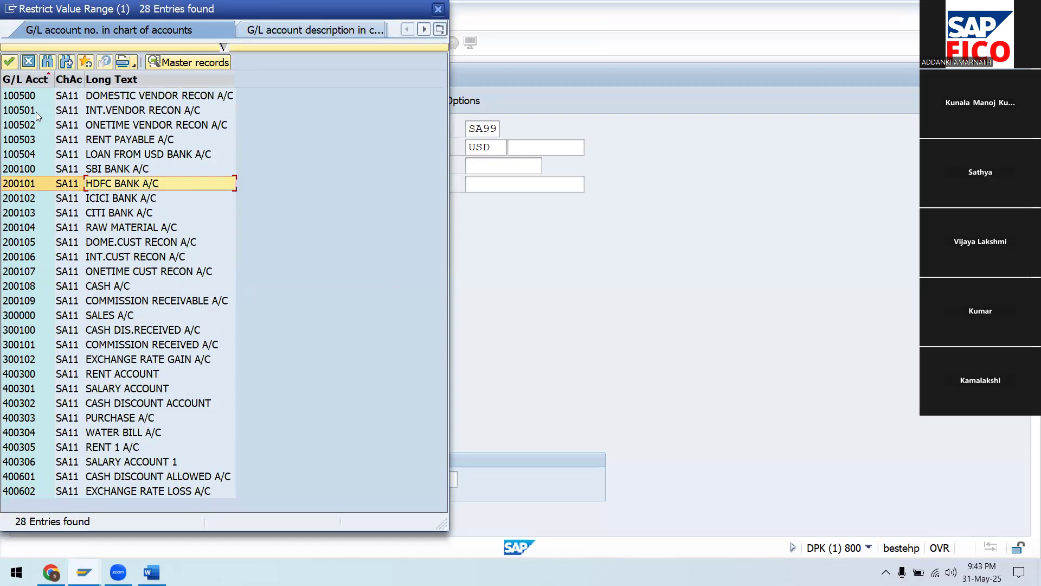
pyautogui.click(9, 62)
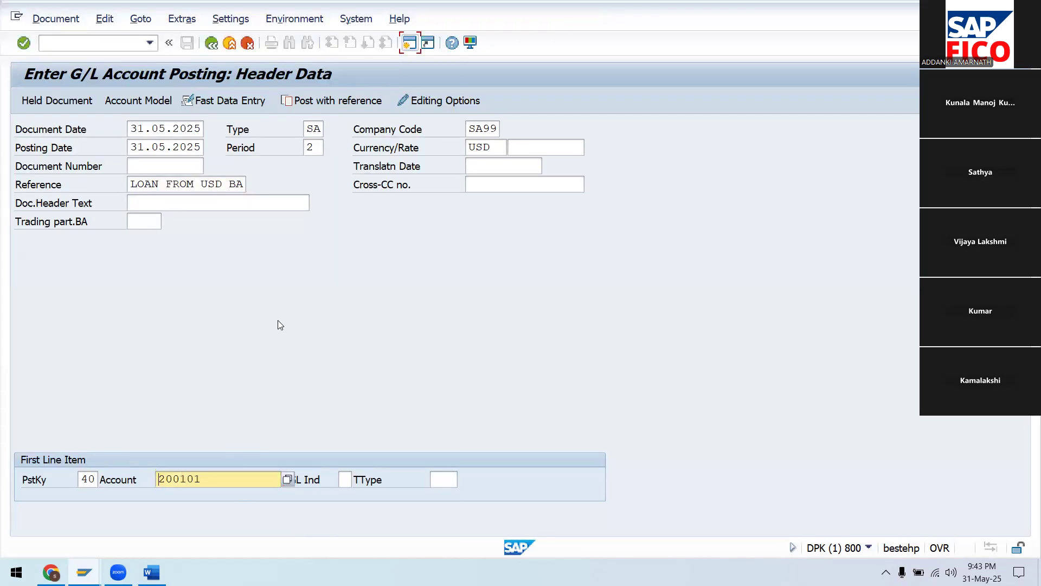
pyautogui.press('Return')
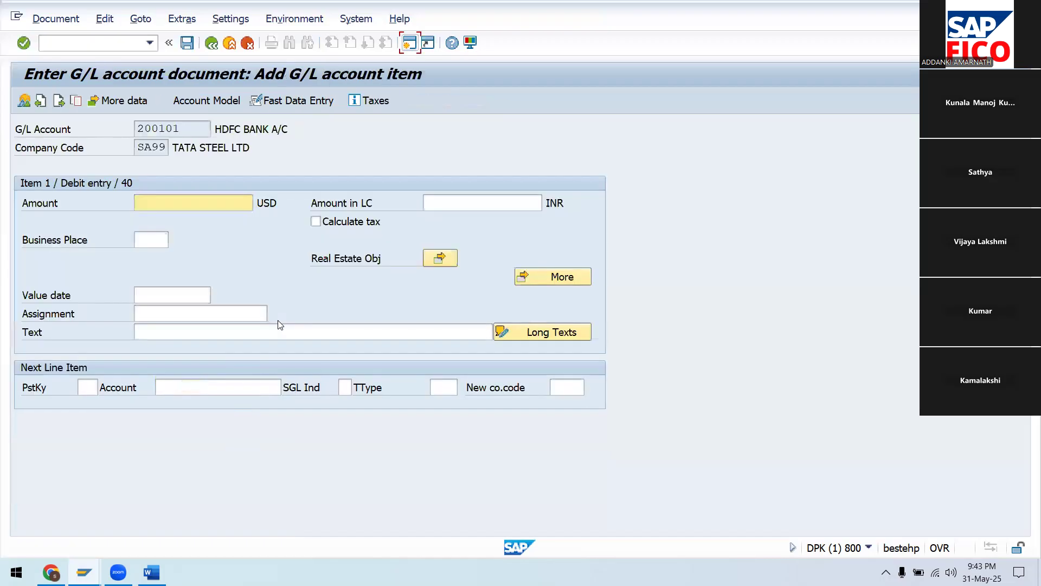
pyautogui.write('1000')
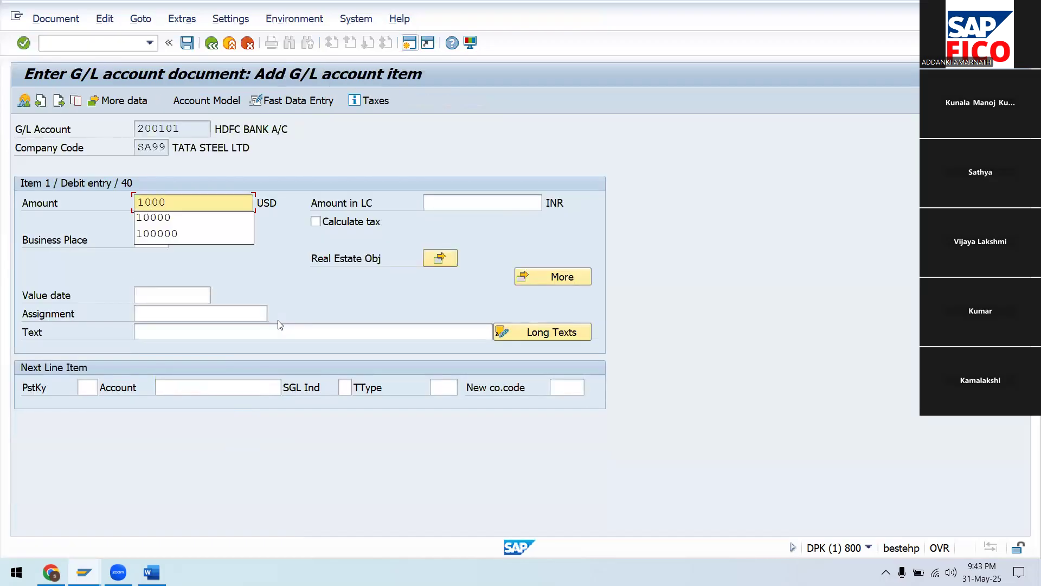
pyautogui.press('BackSpace')
pyautogui.press('BackSpace')
pyautogui.press('BackSpace')
pyautogui.press('BackSpace')
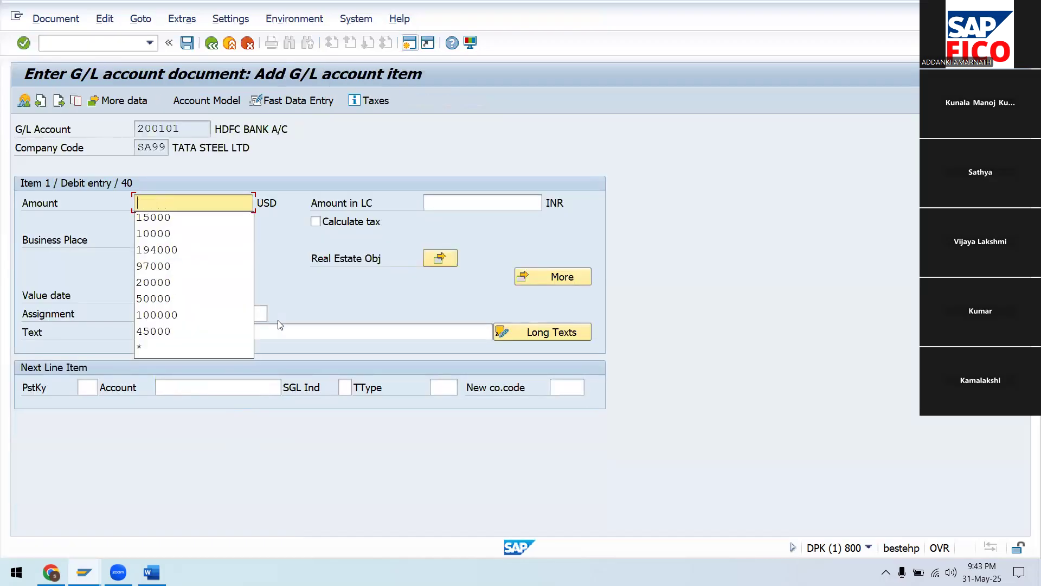
# Enter 3000 USD as the debit item's amount and LOAN FROM USD BANK as its text
pyautogui.write('3000')
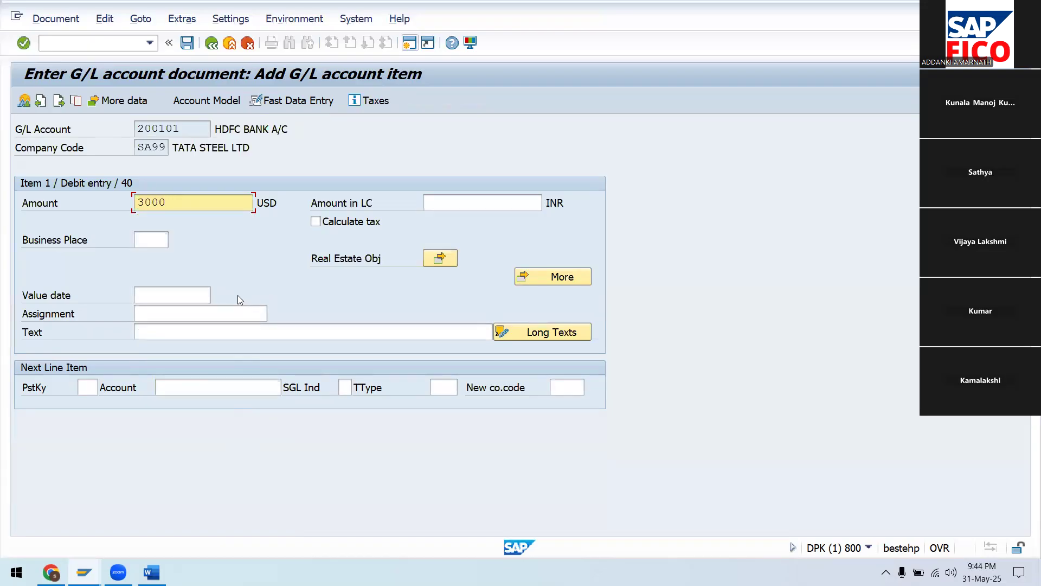
pyautogui.click(174, 332)
pyautogui.write('LOAN')
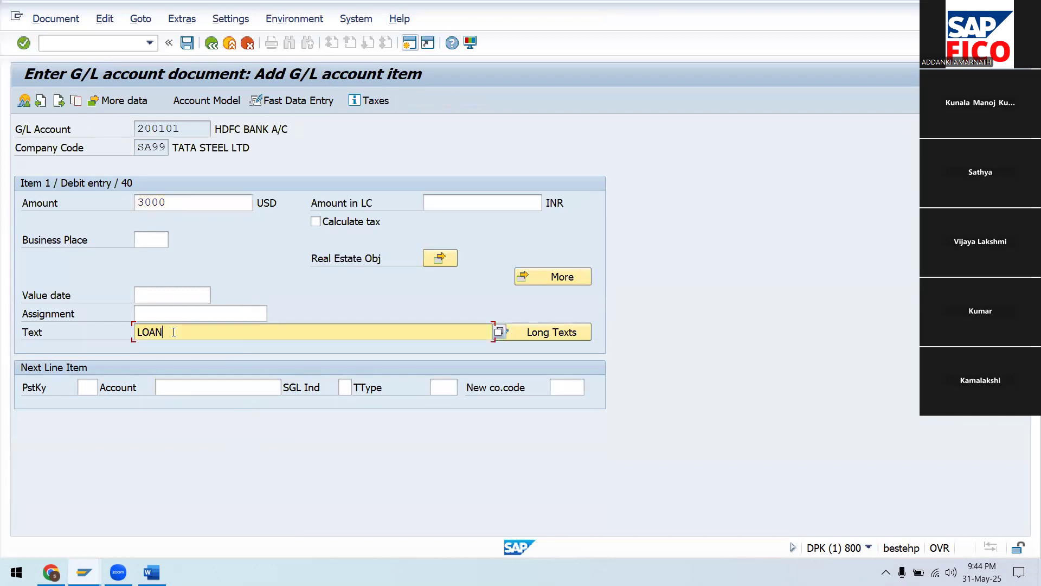
pyautogui.write(' FROM USD BANBK')
pyautogui.press('BackSpace')
pyautogui.press('BackSpace')
pyautogui.press('BackSpace')
pyautogui.write('K')
# Add a credit line item with posting key 50 for the LOAN FROM USD BANK A/C account
pyautogui.click(95, 389)
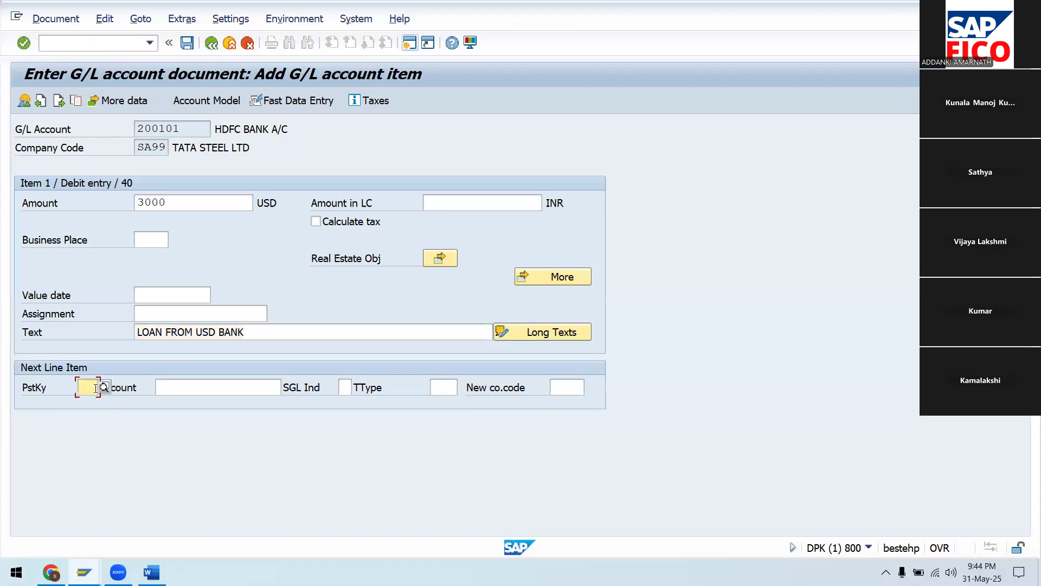
pyautogui.write('50')
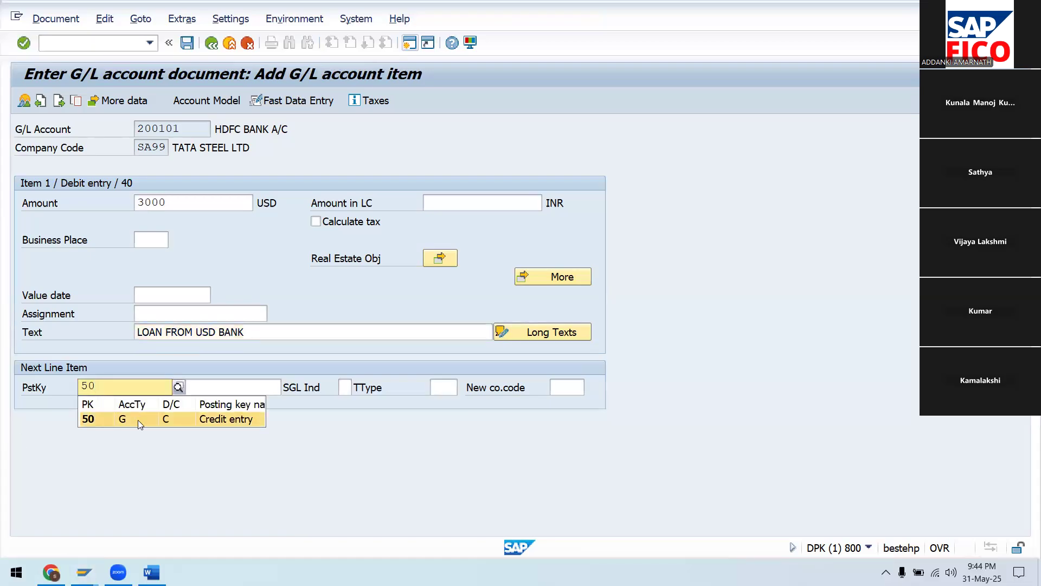
pyautogui.click(138, 420)
pyautogui.click(288, 387)
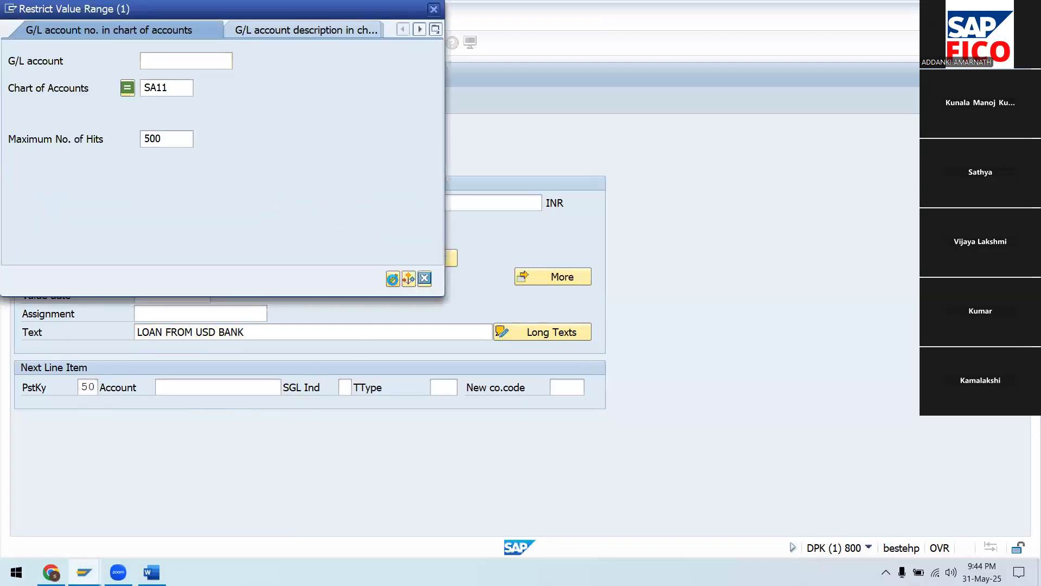
pyautogui.click(392, 279)
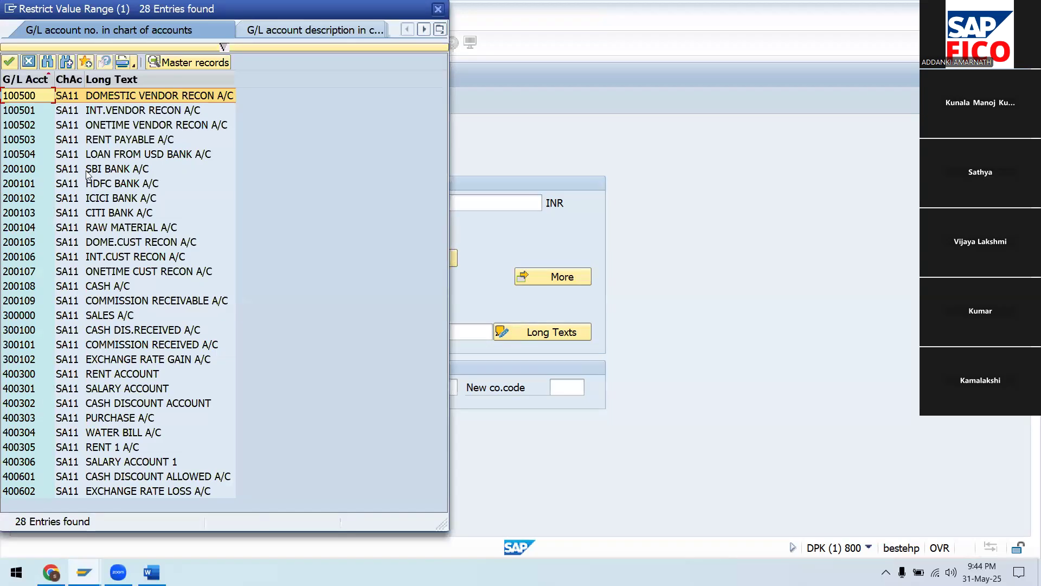
pyautogui.click(108, 157)
pyautogui.click(9, 62)
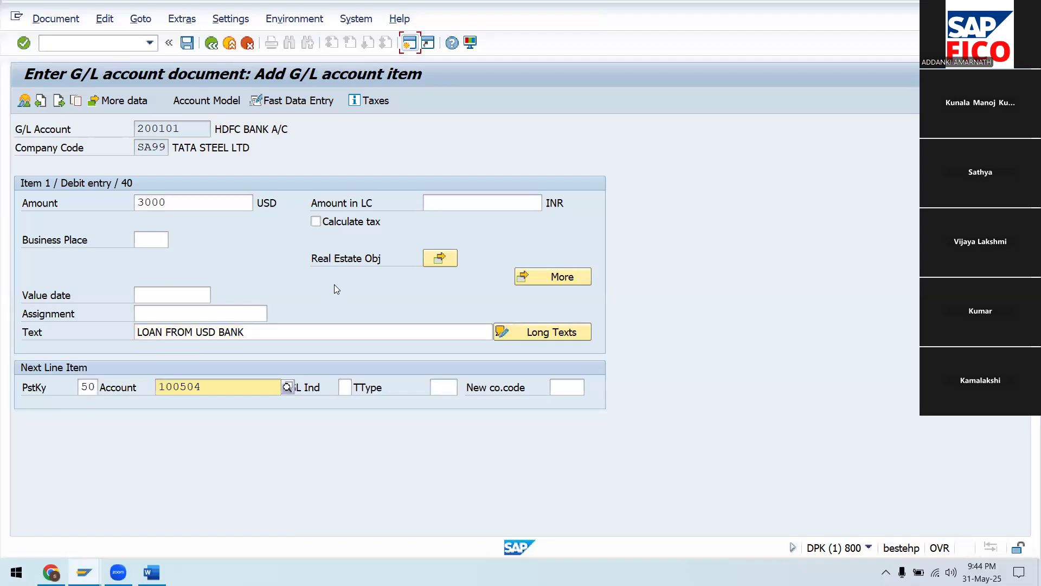
pyautogui.press('Return')
# Carry over the balancing amount with * and the previous item's text with + into the credit item
pyautogui.write('*')
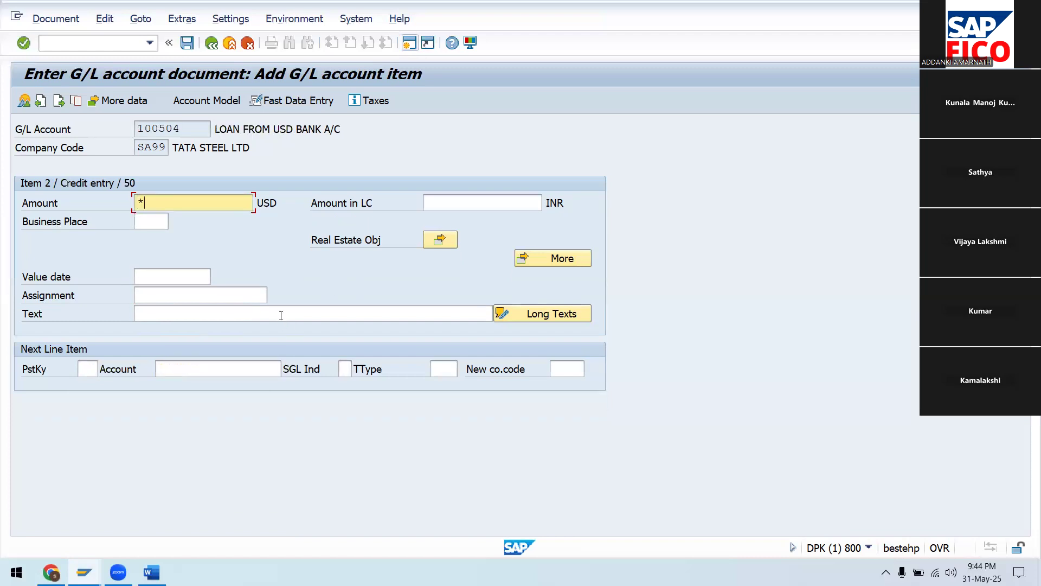
pyautogui.click(281, 315)
pyautogui.write('+')
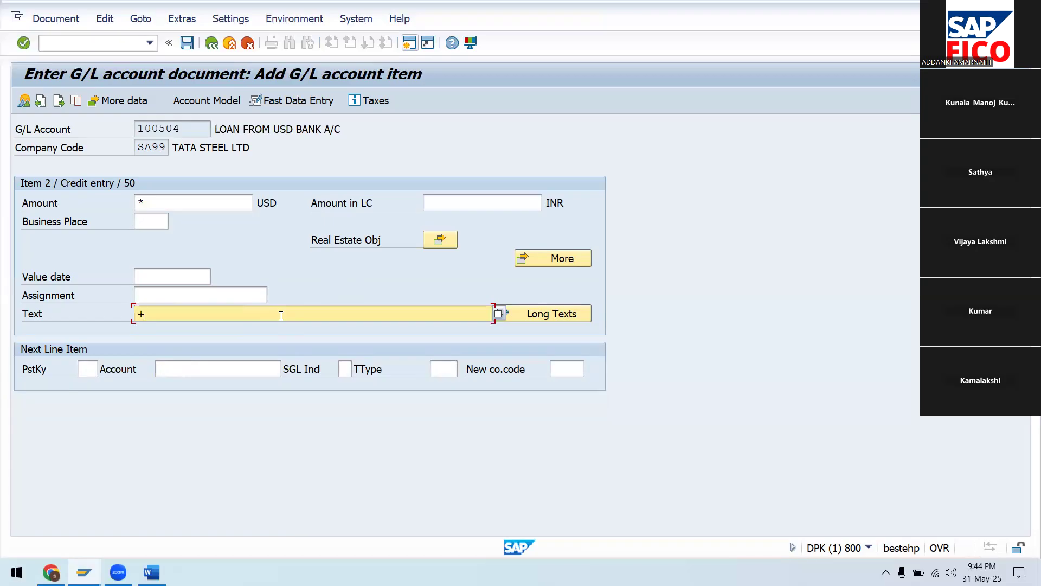
pyautogui.press('Return')
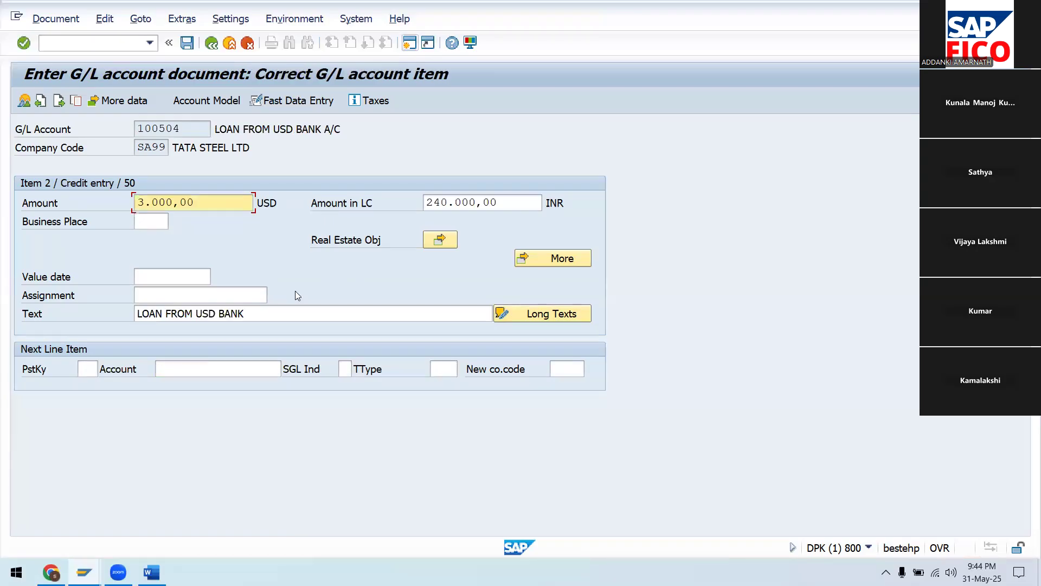
# Simulate the G/L document and post it
pyautogui.click(70, 15)
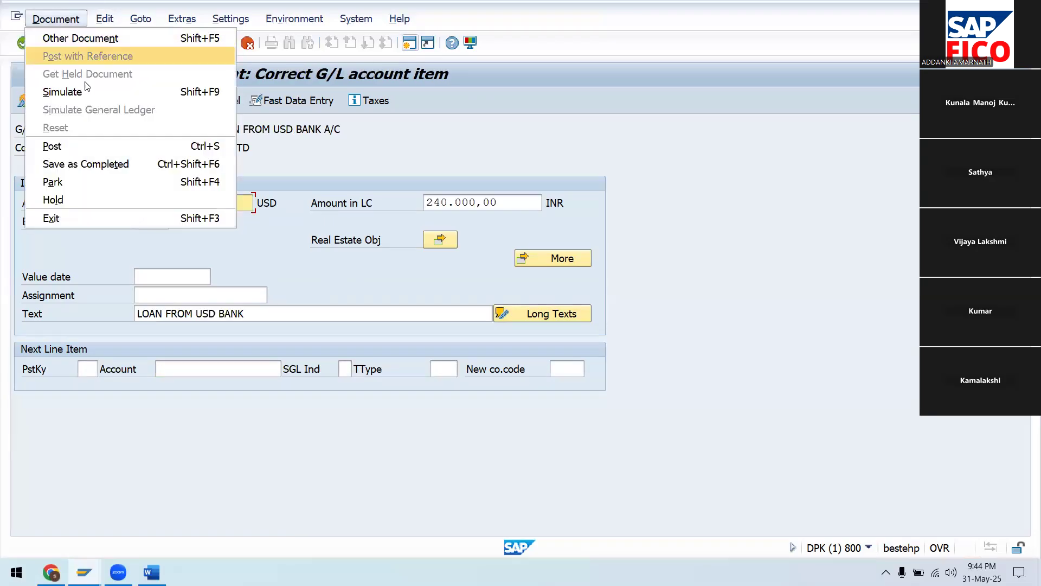
pyautogui.click(88, 99)
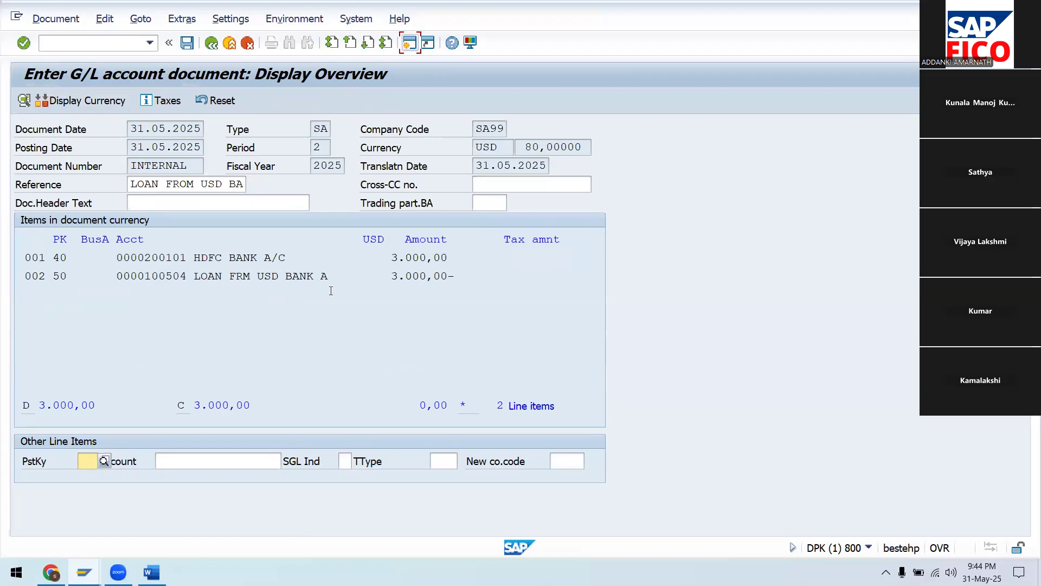
pyautogui.click(188, 49)
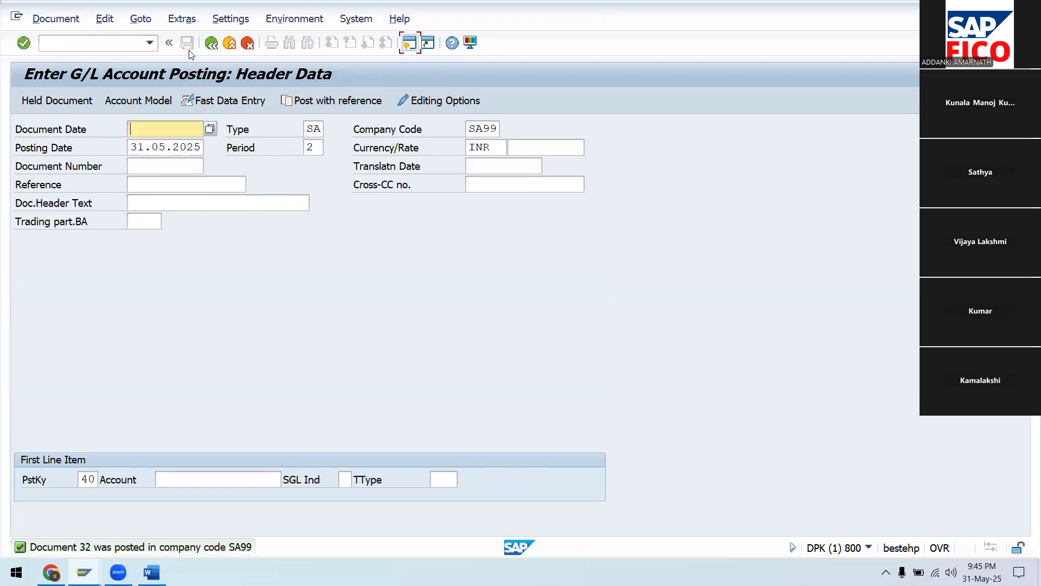
# Display the document just posted and show its amounts in local currency
pyautogui.click(68, 28)
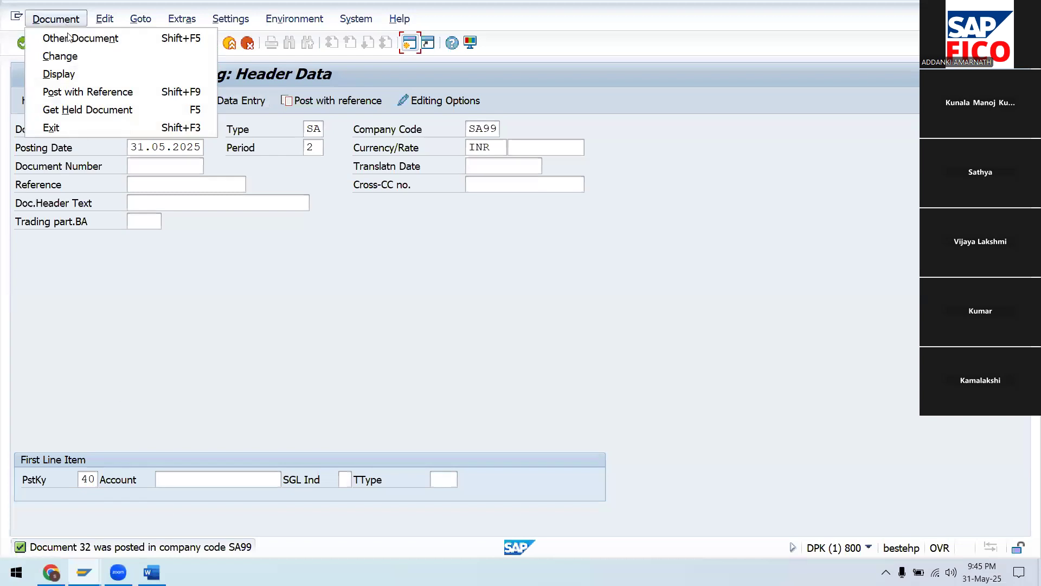
pyautogui.click(79, 77)
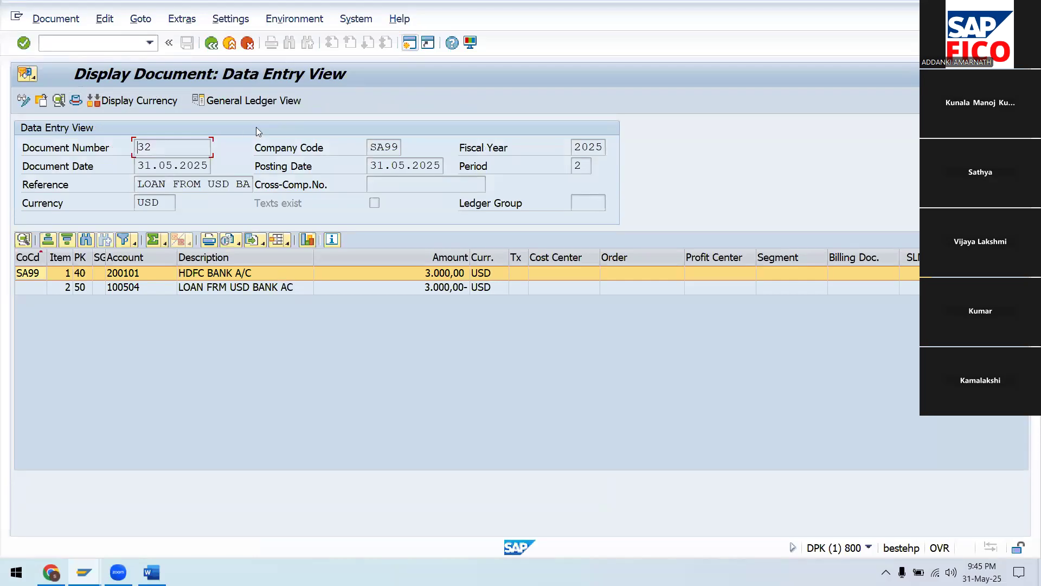
pyautogui.click(135, 102)
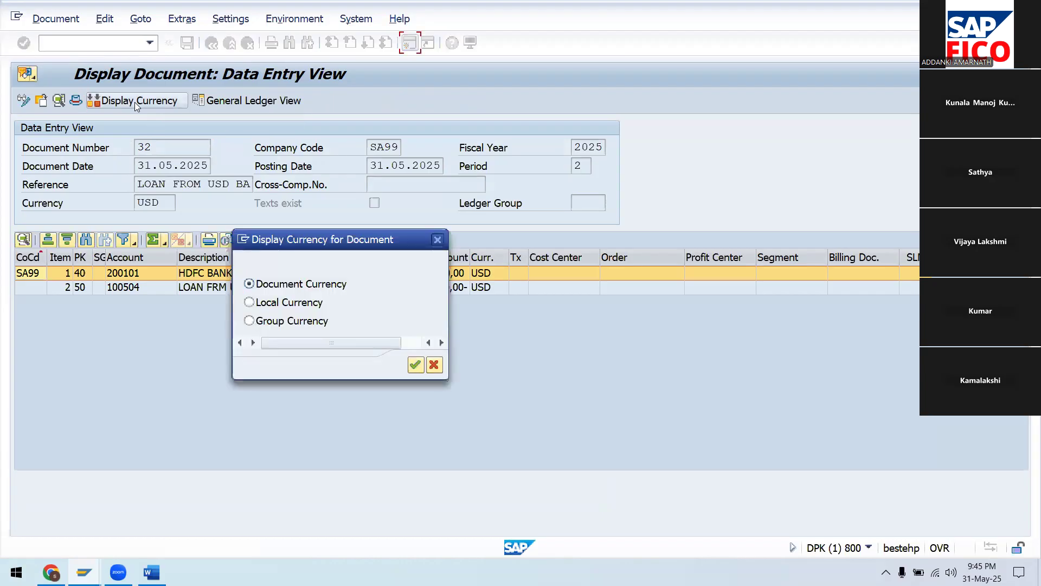
pyautogui.click(249, 302)
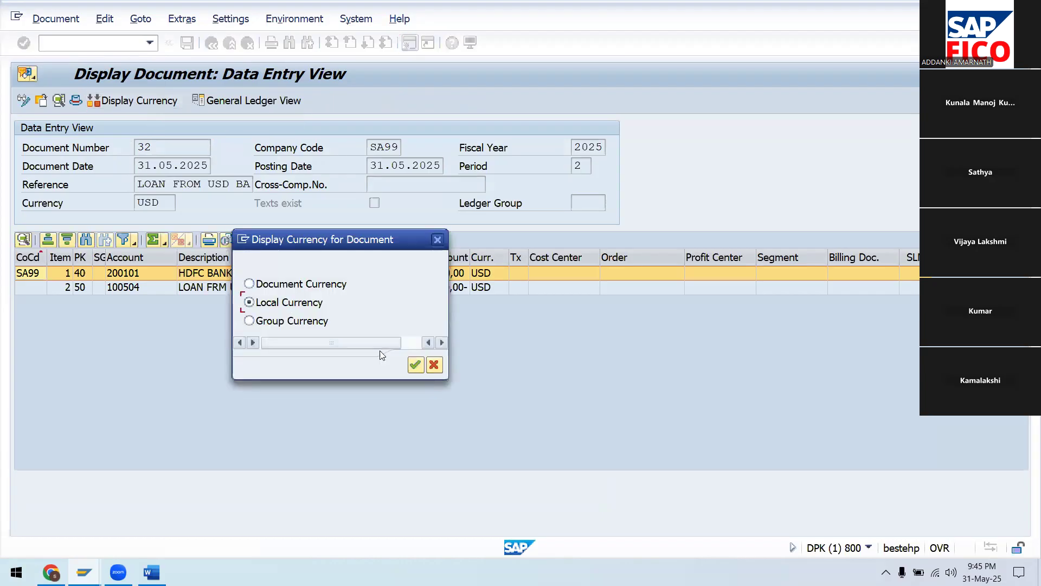
pyautogui.click(417, 364)
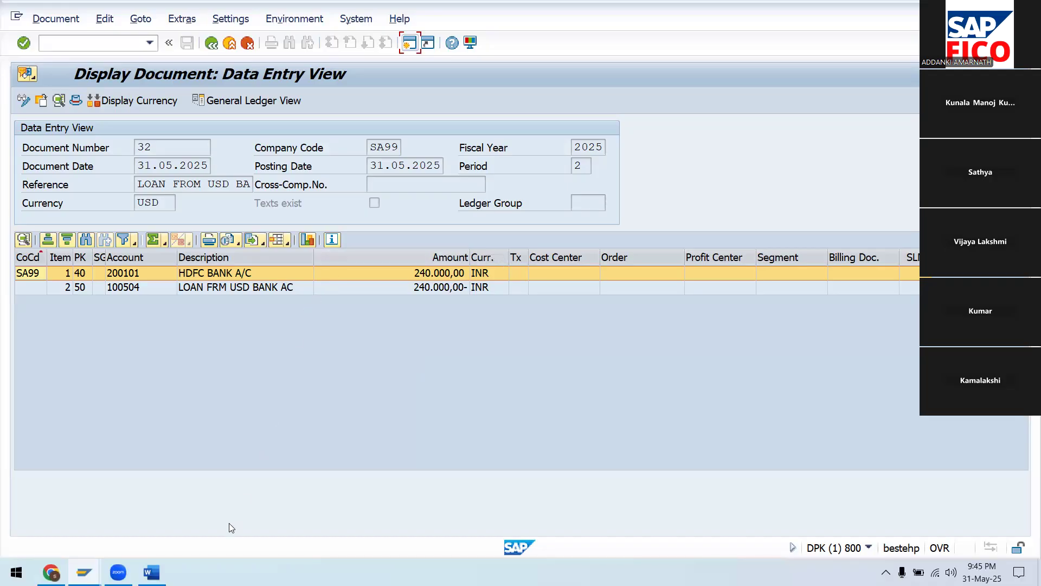
# Check the Word notes and start transaction OB08 in the SAP session showing the automatic posting accounts
pyautogui.click(152, 573)
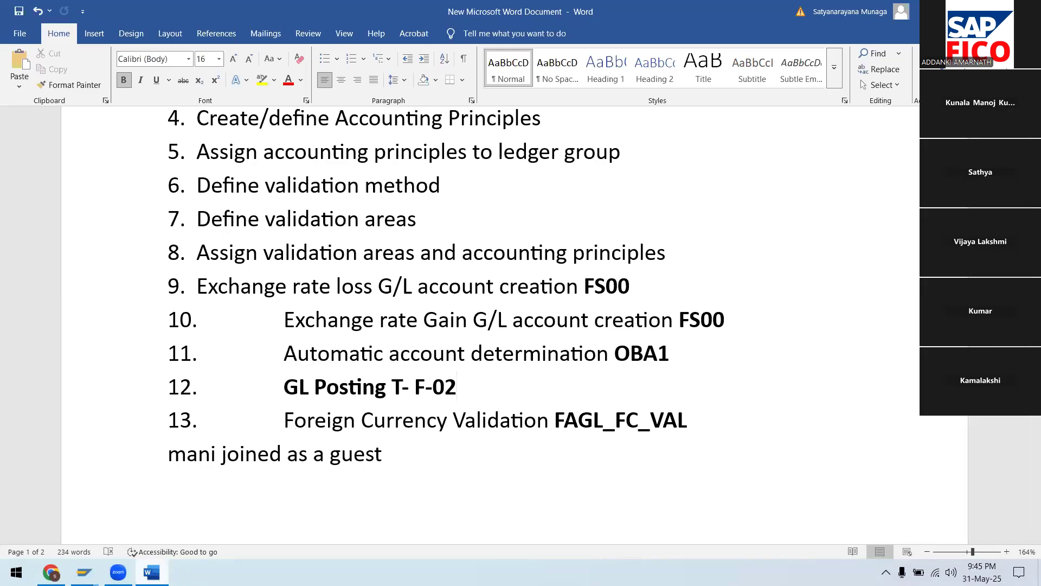
pyautogui.moveTo(151, 573)
pyautogui.moveTo(85, 572)
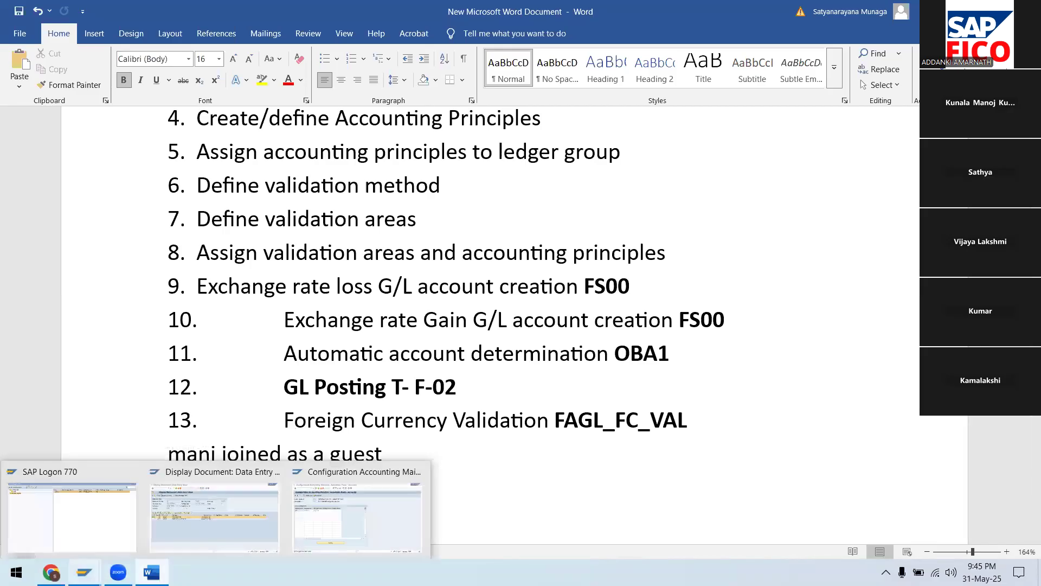
pyautogui.click(349, 466)
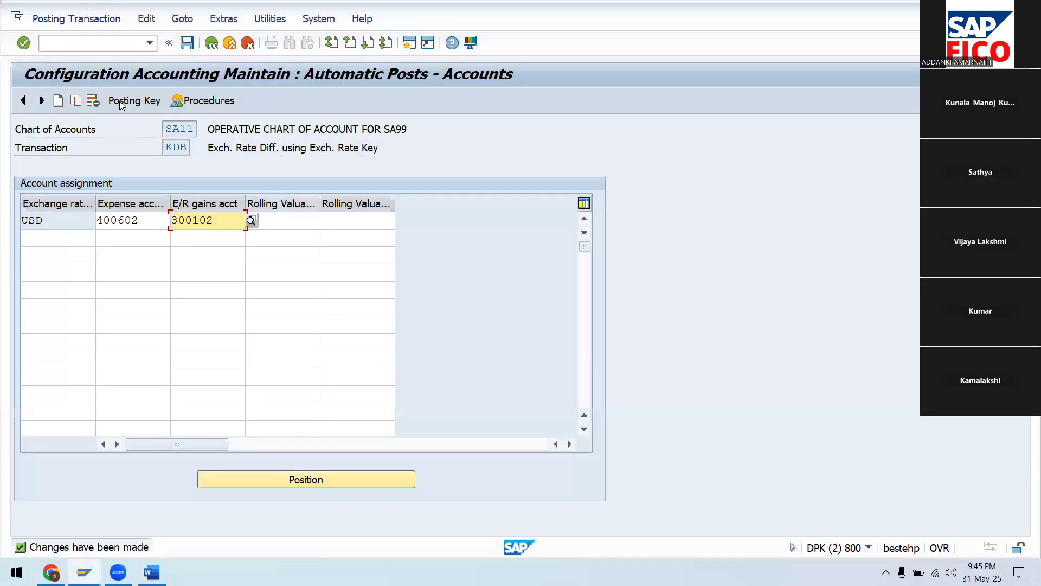
pyautogui.click(118, 45)
pyautogui.write('/NOB08')
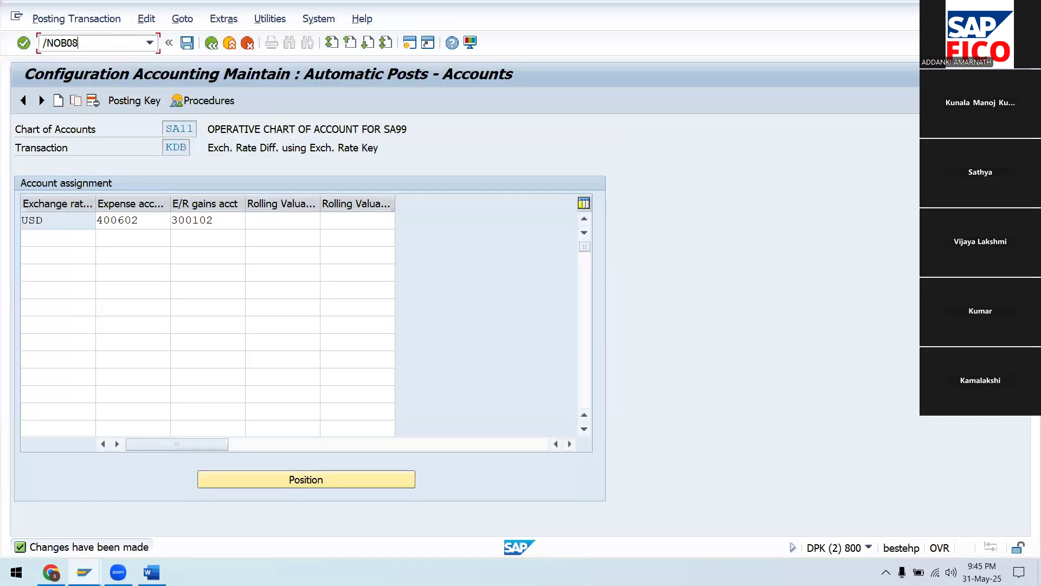
pyautogui.press('Return')
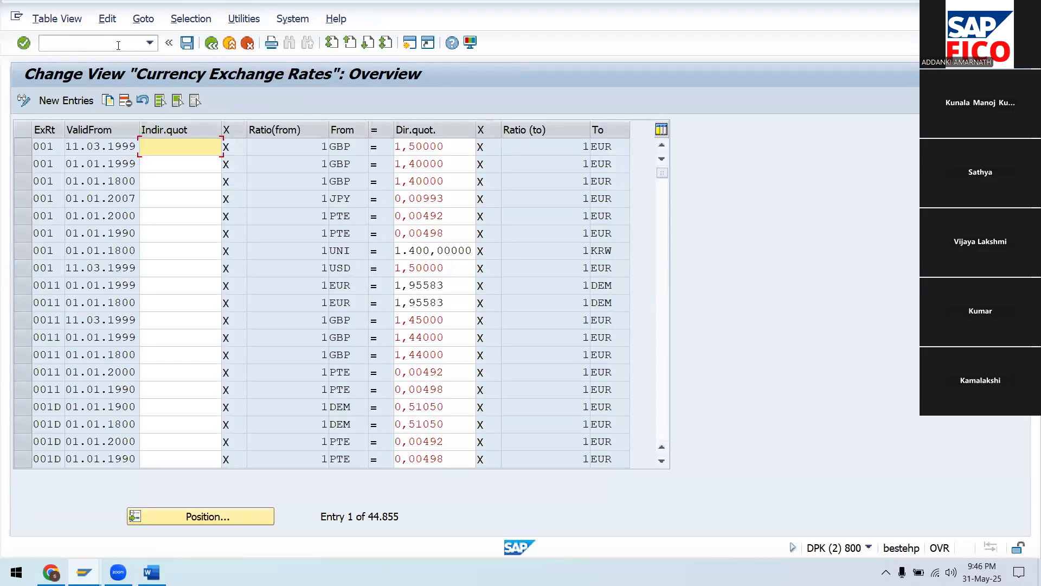
# Position the currency exchange rate table at exchange rate type SA11
pyautogui.click(202, 518)
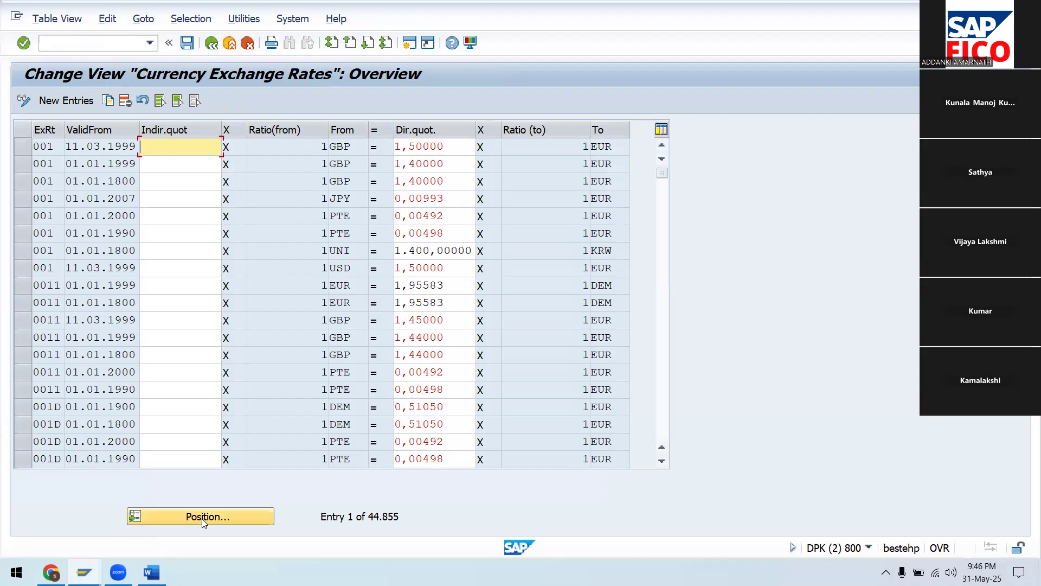
pyautogui.write('SA11')
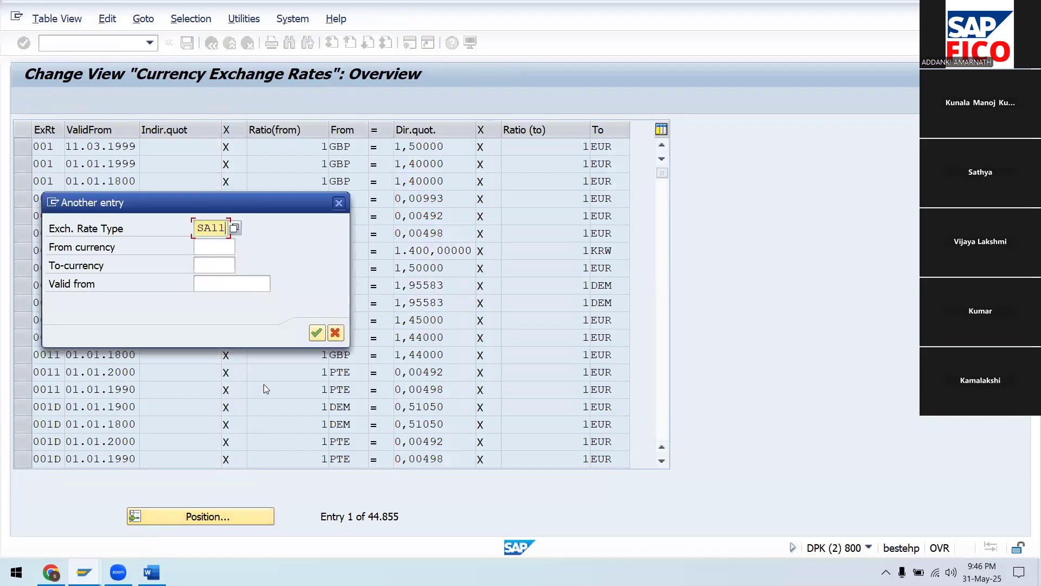
pyautogui.click(317, 333)
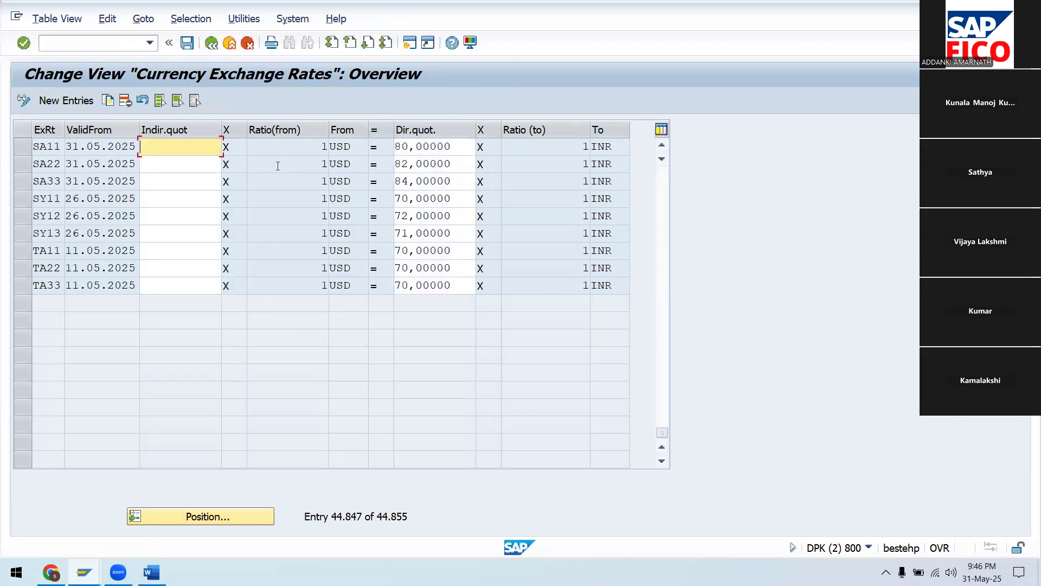
pyautogui.click(28, 150)
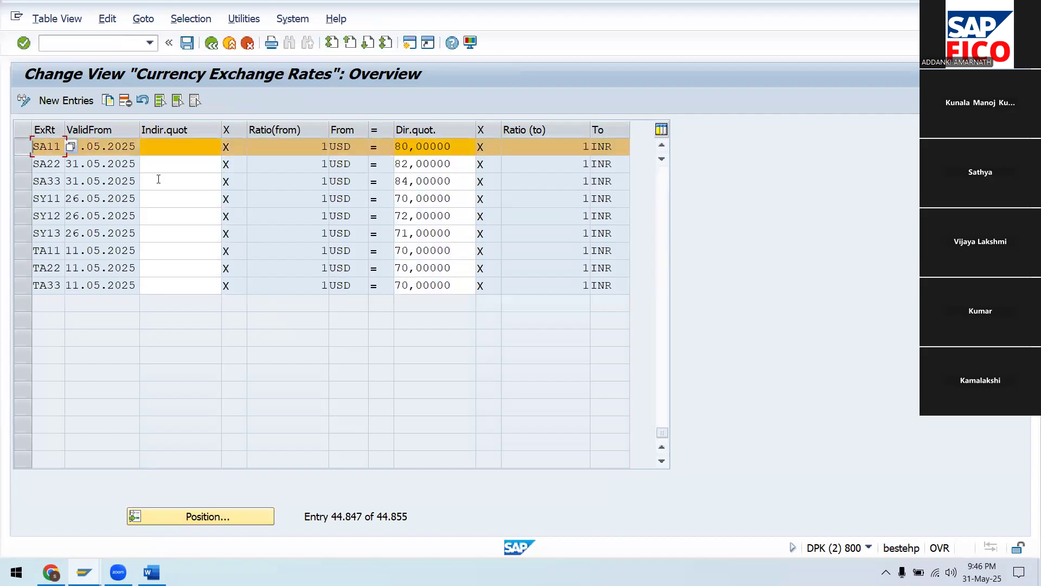
pyautogui.click(21, 146)
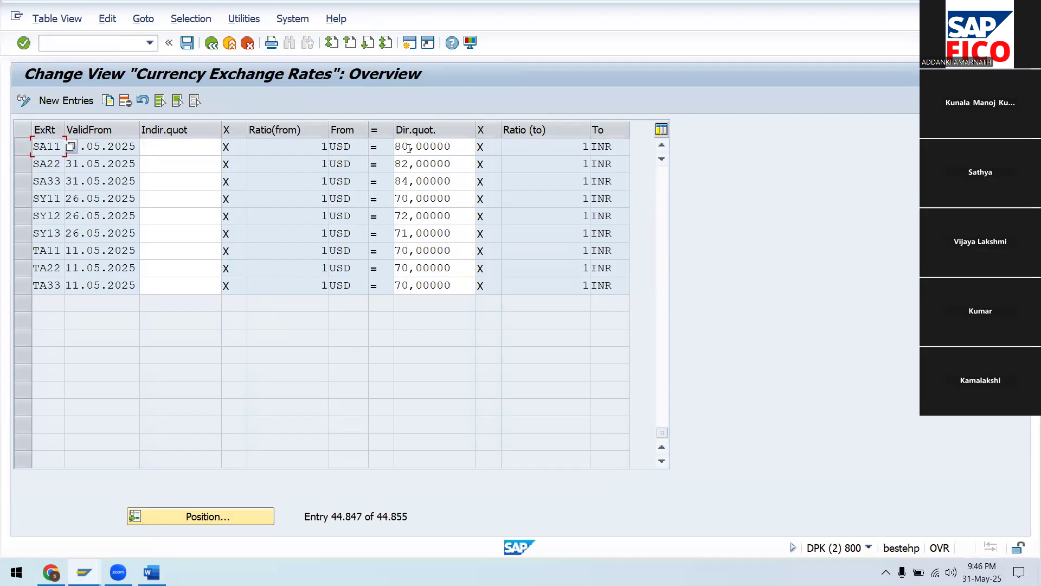
# Set the direct quotation for SA11 from USD to INR to 83 and save it under the proposed customizing request
pyautogui.click(460, 142)
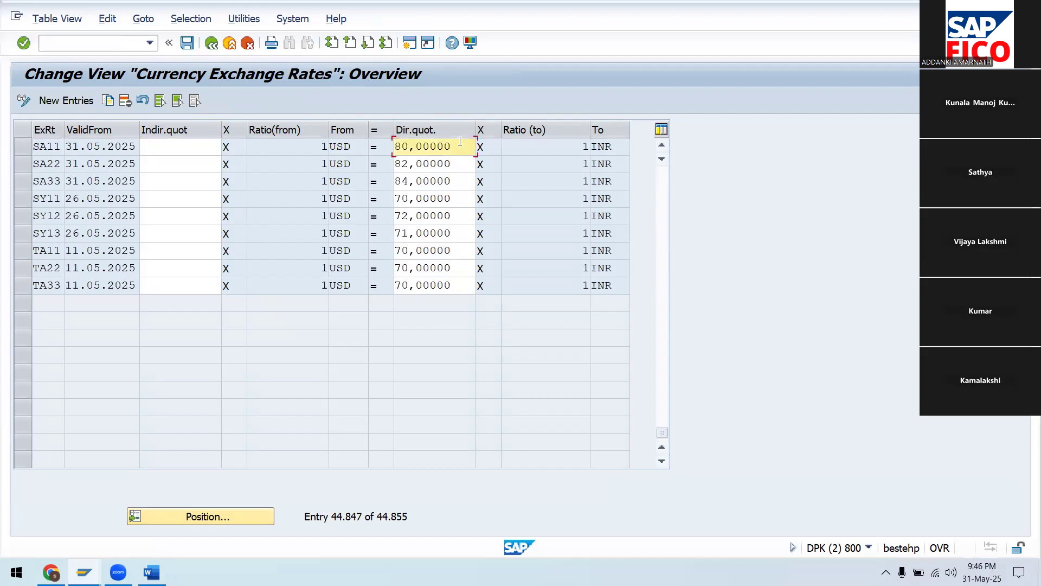
pyautogui.press('BackSpace')
pyautogui.press('BackSpace')
pyautogui.press('BackSpace')
pyautogui.press('BackSpace')
pyautogui.press('BackSpace')
pyautogui.press('BackSpace')
pyautogui.press('BackSpace')
pyautogui.press('BackSpace')
pyautogui.write('83')
pyautogui.press('Return')
pyautogui.click(185, 45)
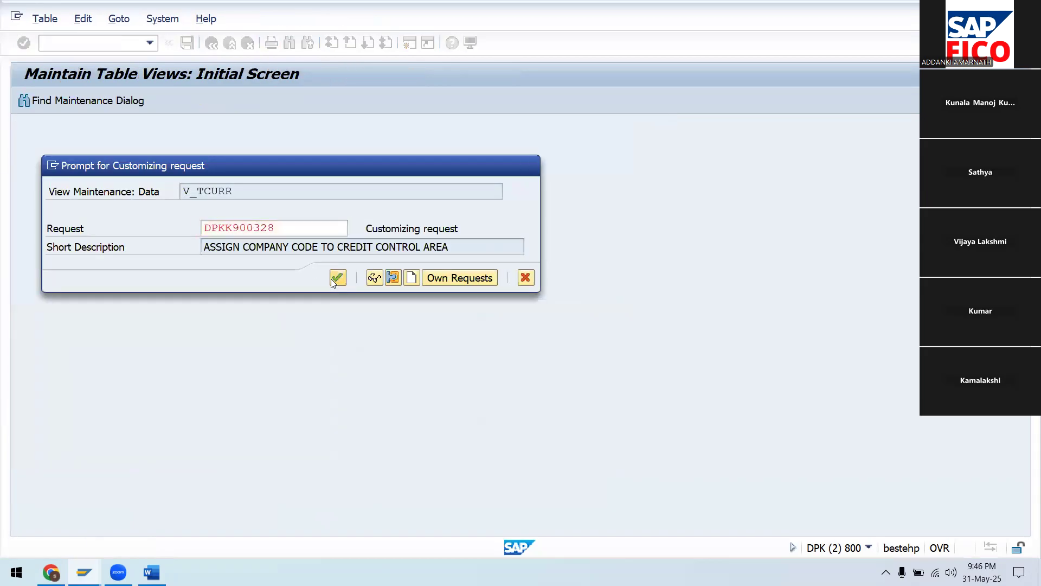
pyautogui.click(331, 277)
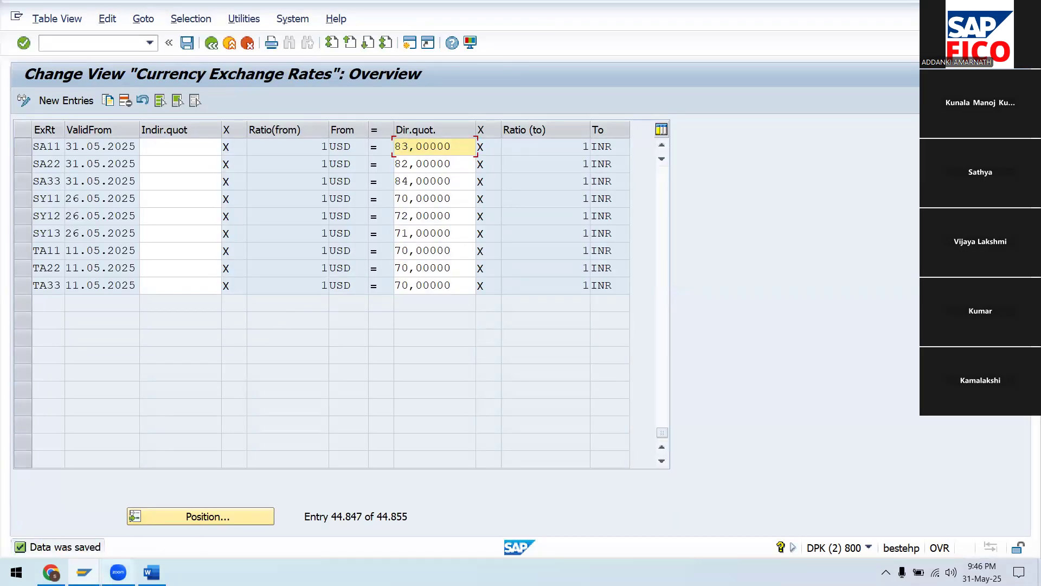
# Switch to the Word notes and look up the transaction code for foreign currency valuation
pyautogui.moveTo(117, 572)
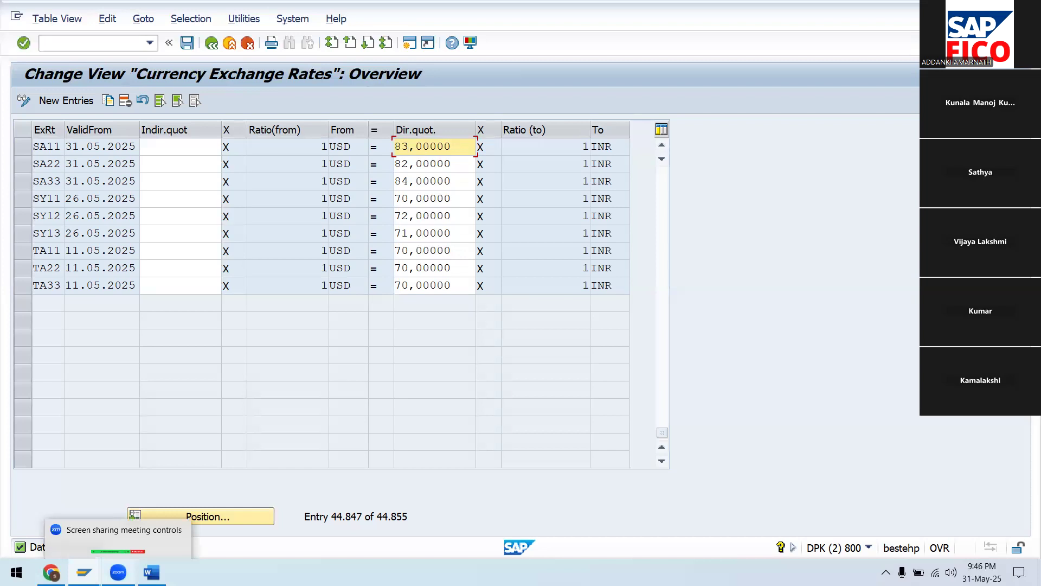
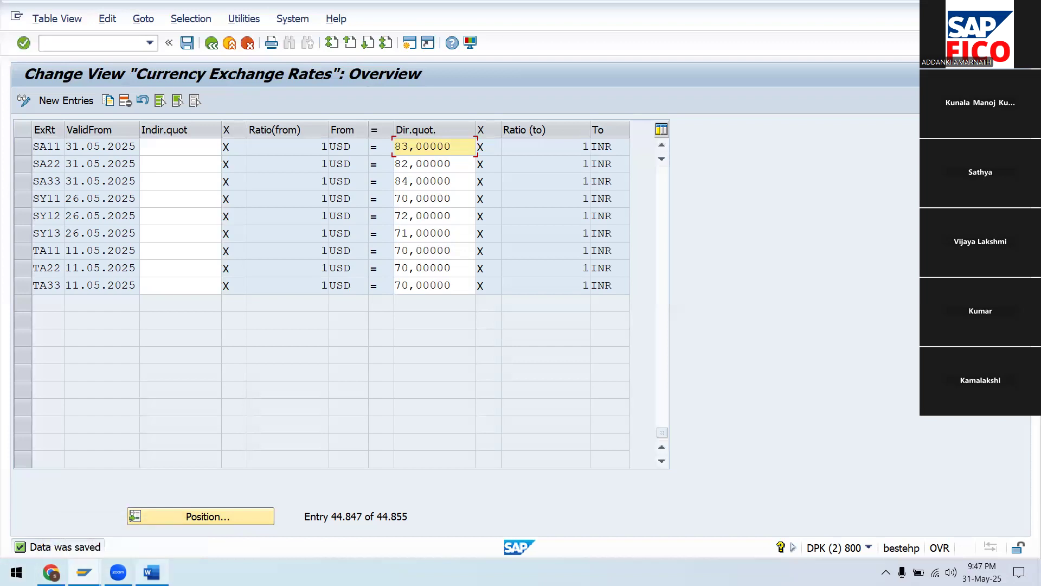
pyautogui.click(151, 572)
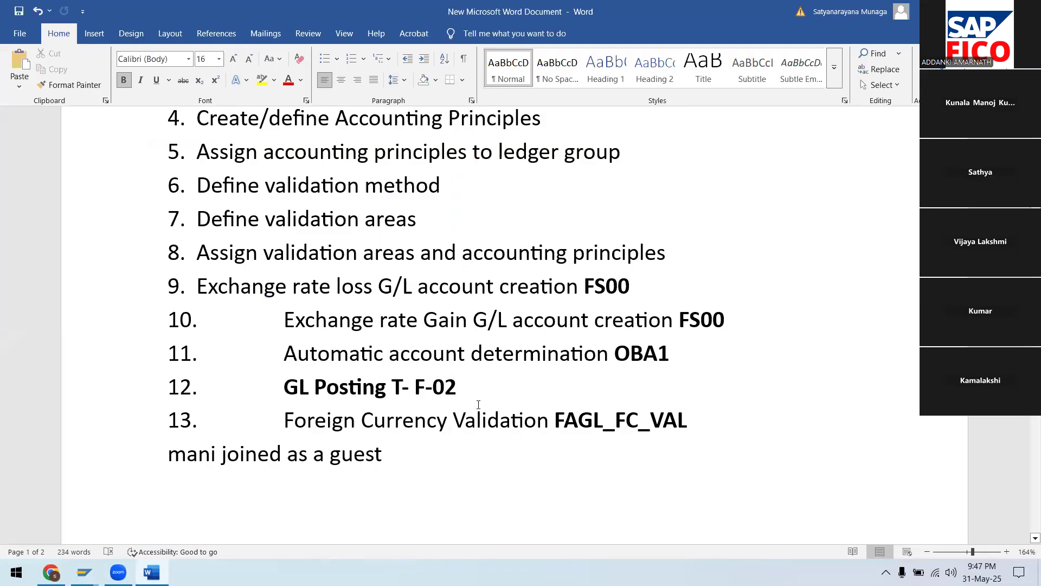
pyautogui.scroll(2, 479, 405)
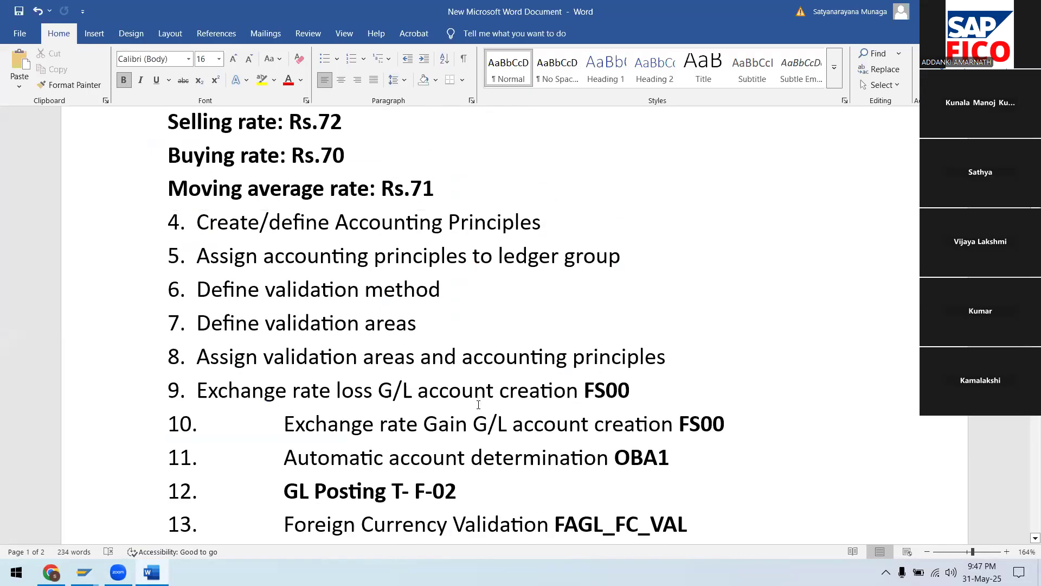
pyautogui.scroll(-1, 479, 404)
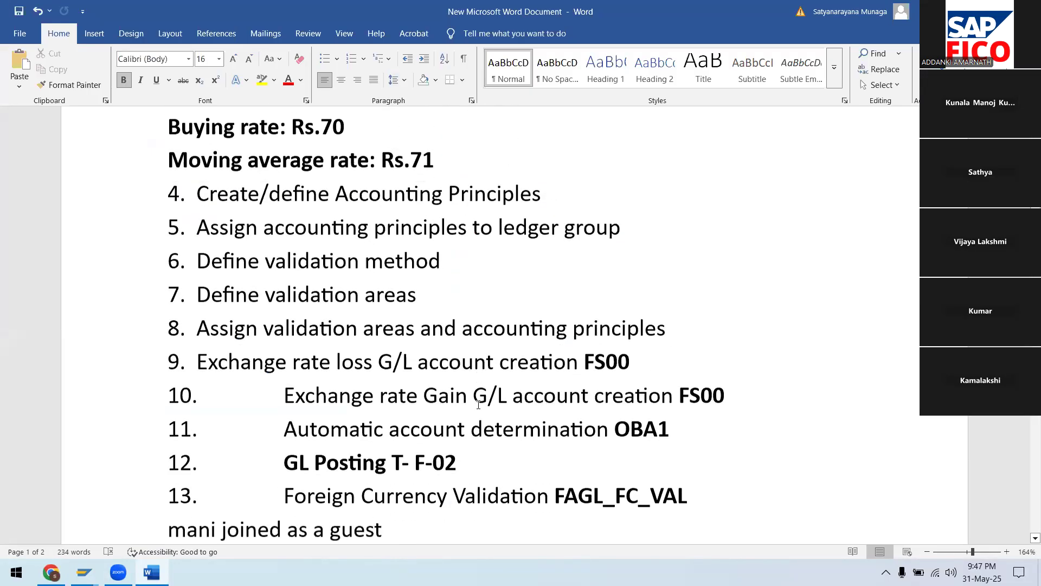
pyautogui.scroll(-4, 479, 405)
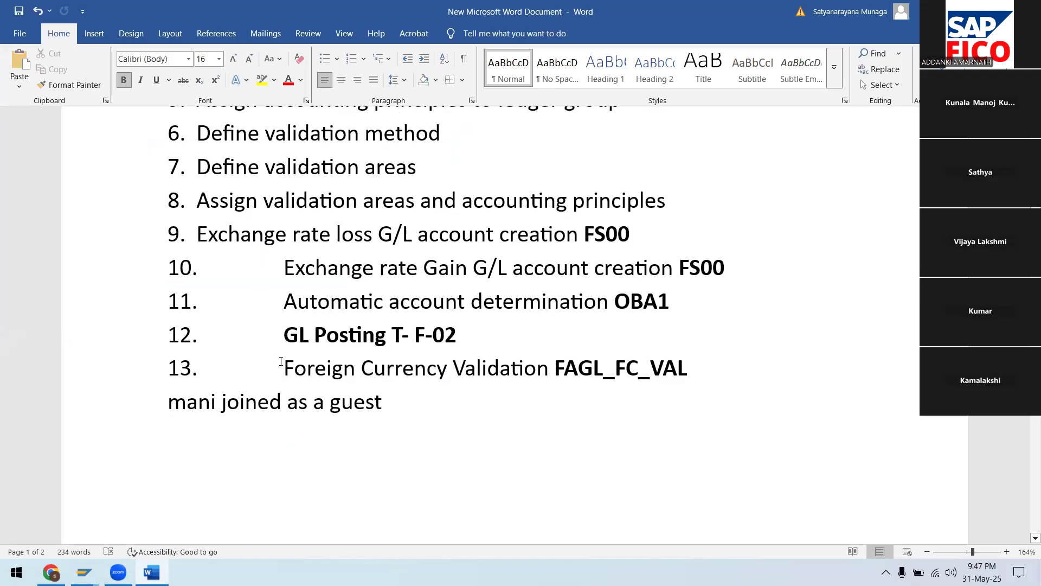
pyautogui.moveTo(281, 361); pyautogui.dragTo(695, 361)
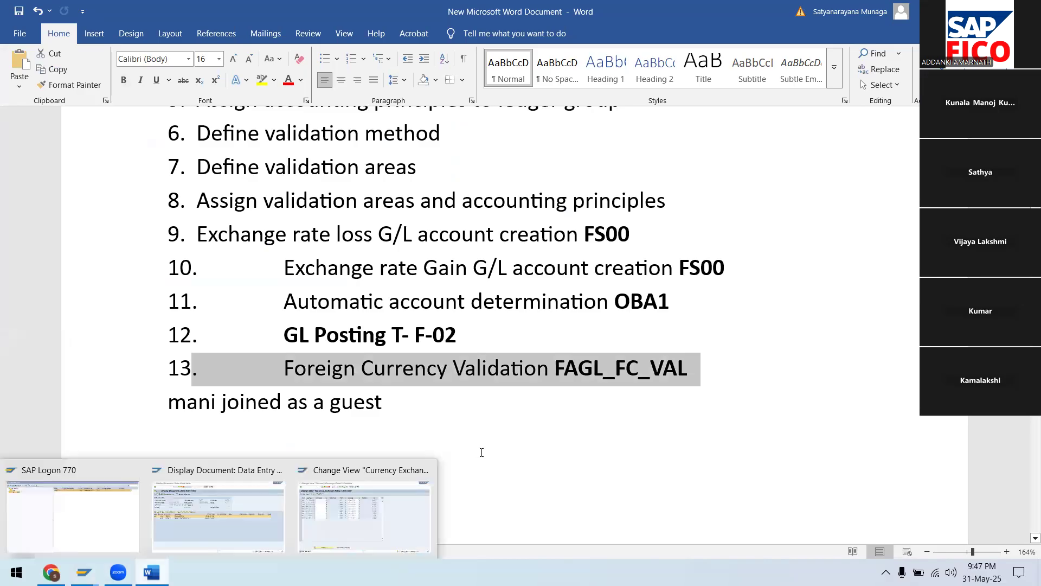
pyautogui.click(188, 515)
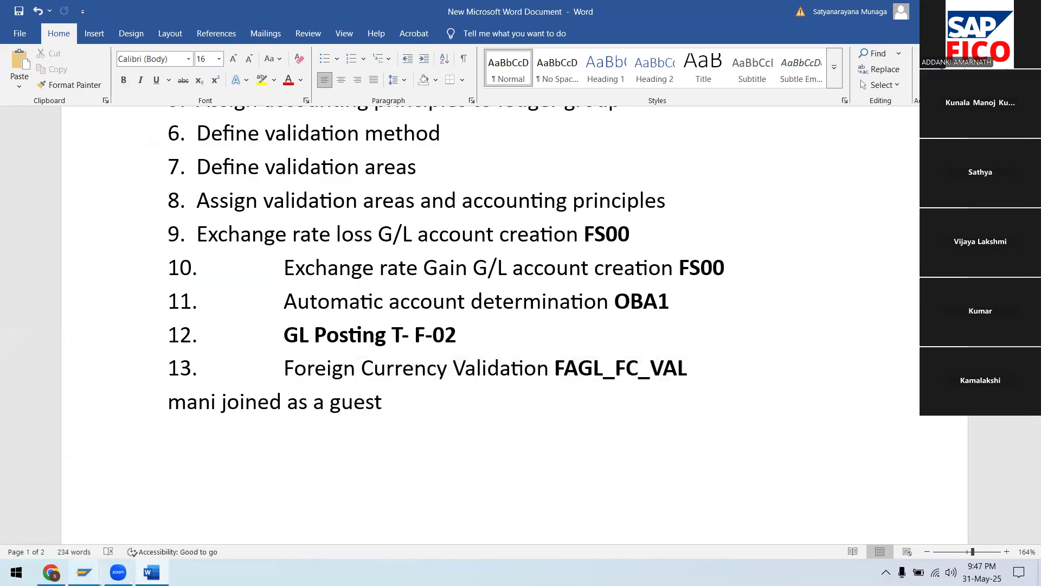
# Try to start transaction FAGL_FA_VAL in the SAP session showing the currency exchange rates, checking the code against the Word notes
pyautogui.moveTo(84, 573)
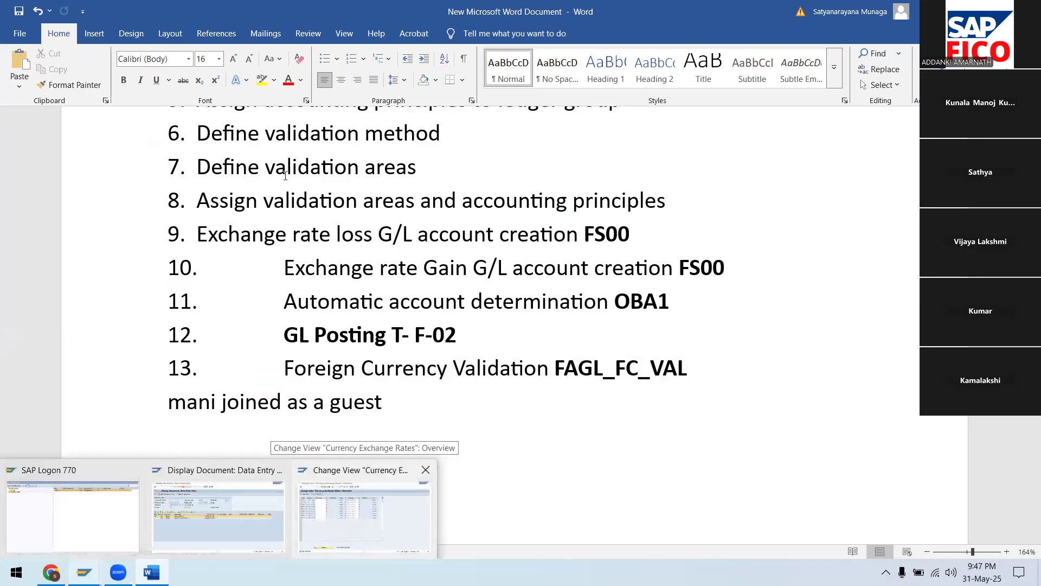
pyautogui.click(358, 474)
pyautogui.click(119, 47)
pyautogui.write('/NG')
pyautogui.press('BackSpace')
pyautogui.write('FAGL_FA_VAL')
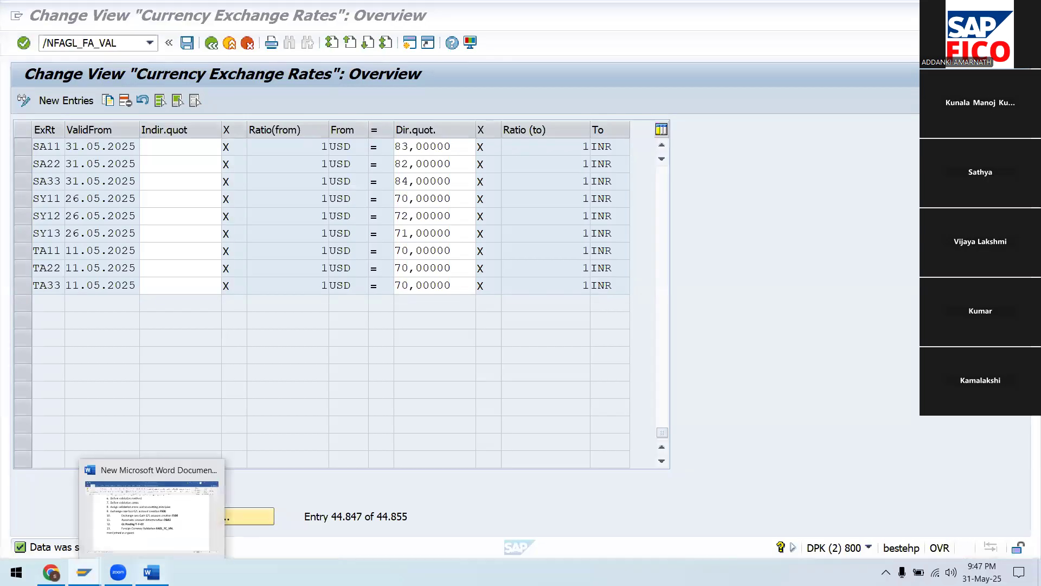
pyautogui.click(151, 572)
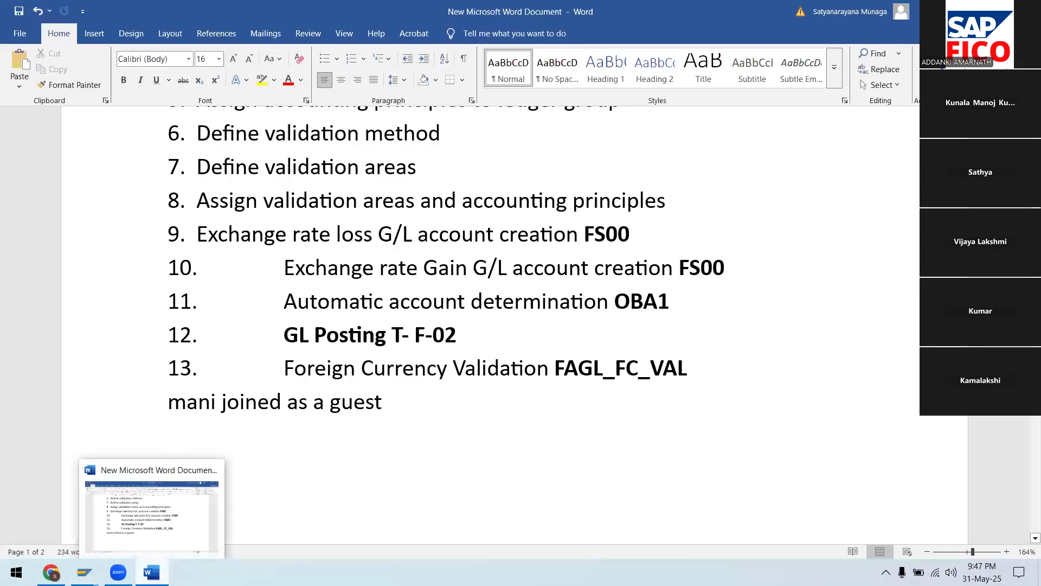
pyautogui.moveTo(84, 572)
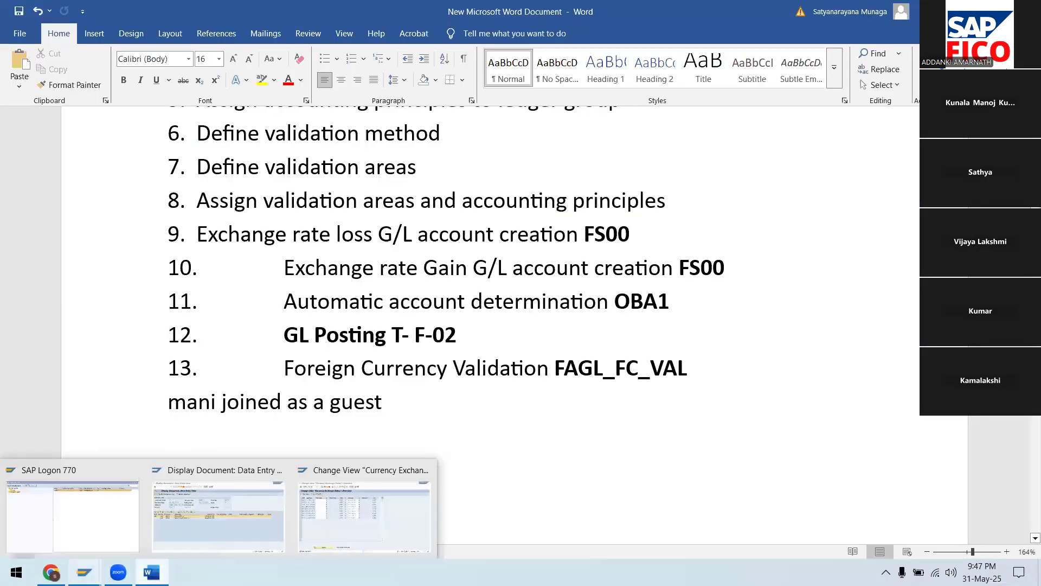
pyautogui.click(317, 473)
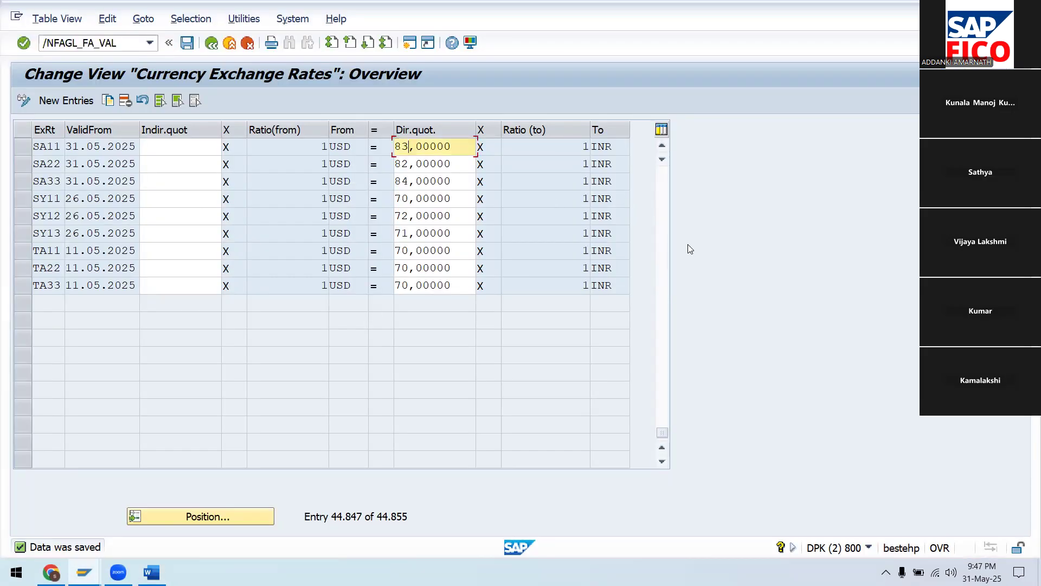
pyautogui.press('Return')
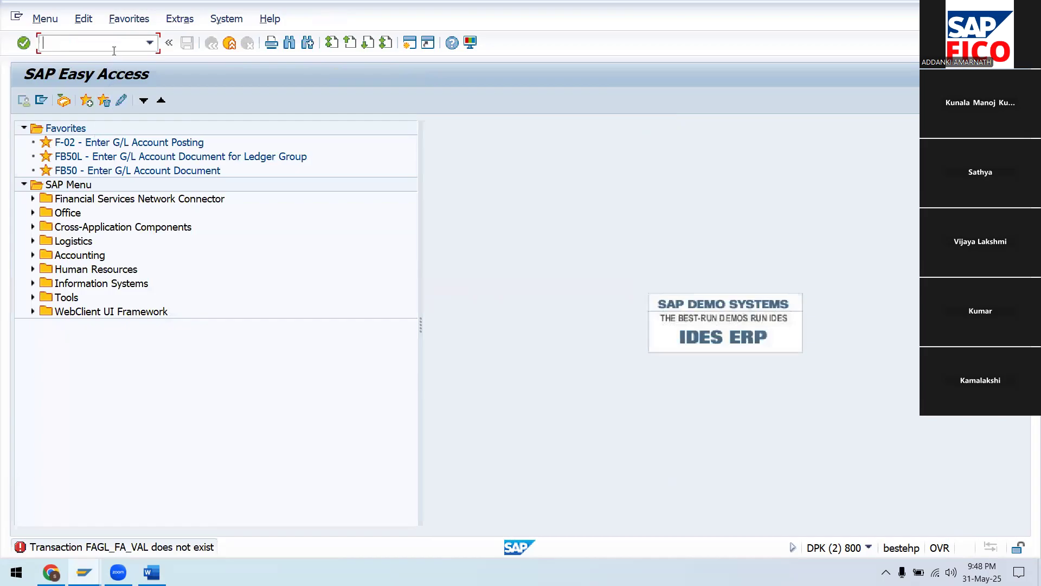
# Start transaction FAGL_FC_VAL and enter company code SA99 and valuation area U1
pyautogui.write('FAGL_FC_VAL')
pyautogui.press('Return')
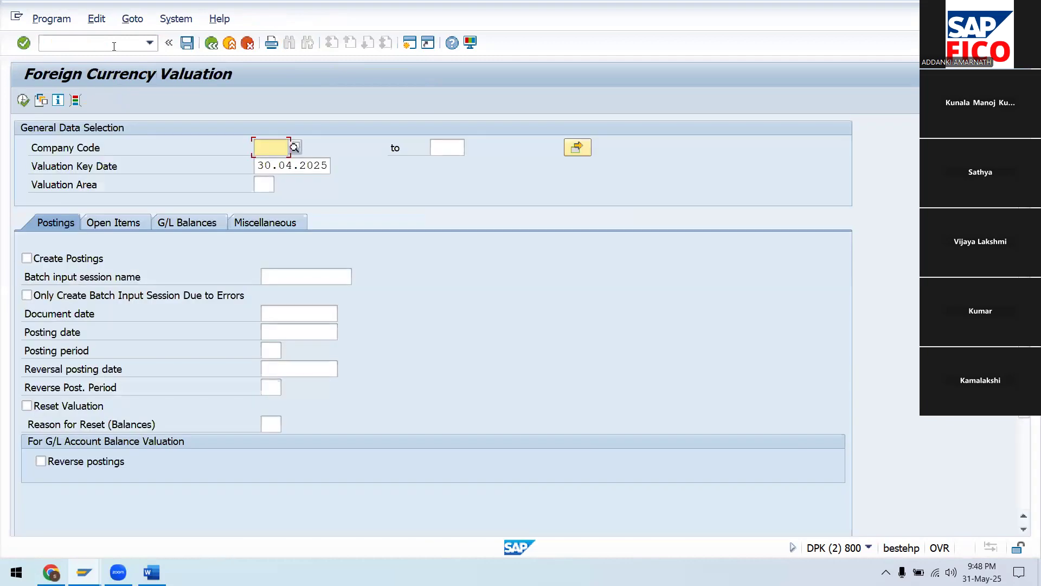
pyautogui.write('SA99')
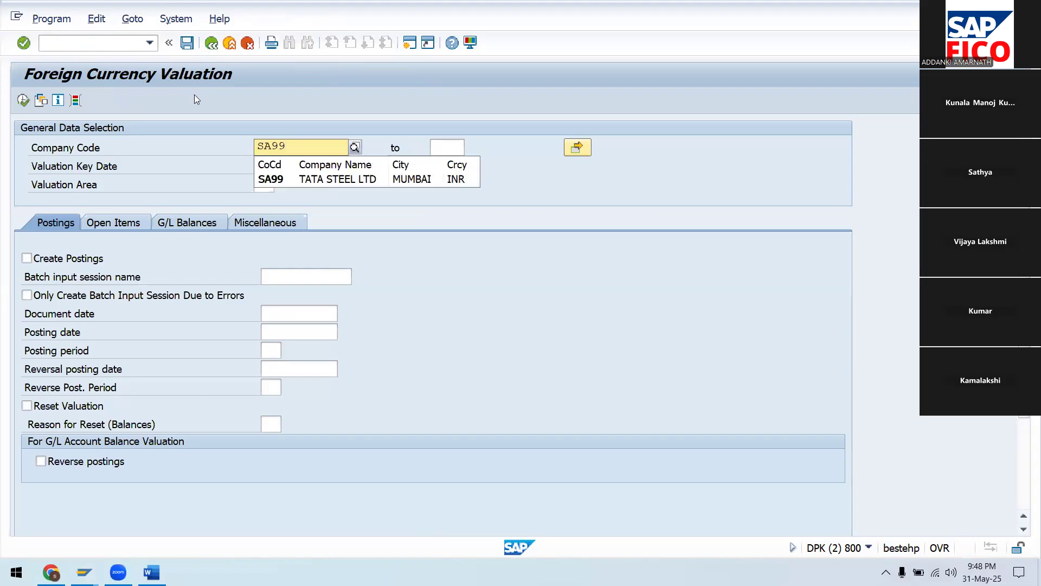
pyautogui.click(324, 179)
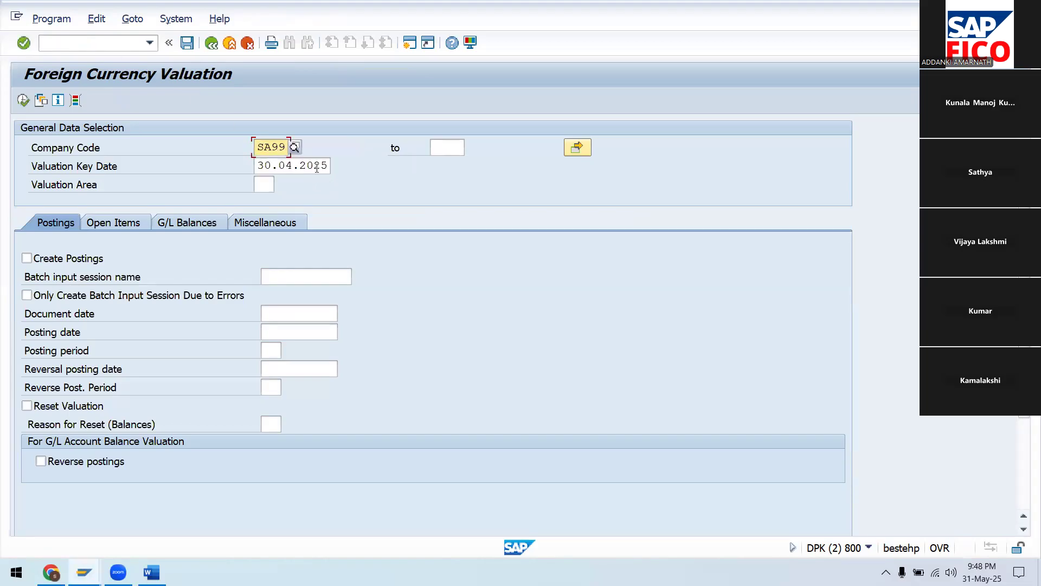
pyautogui.click(326, 166)
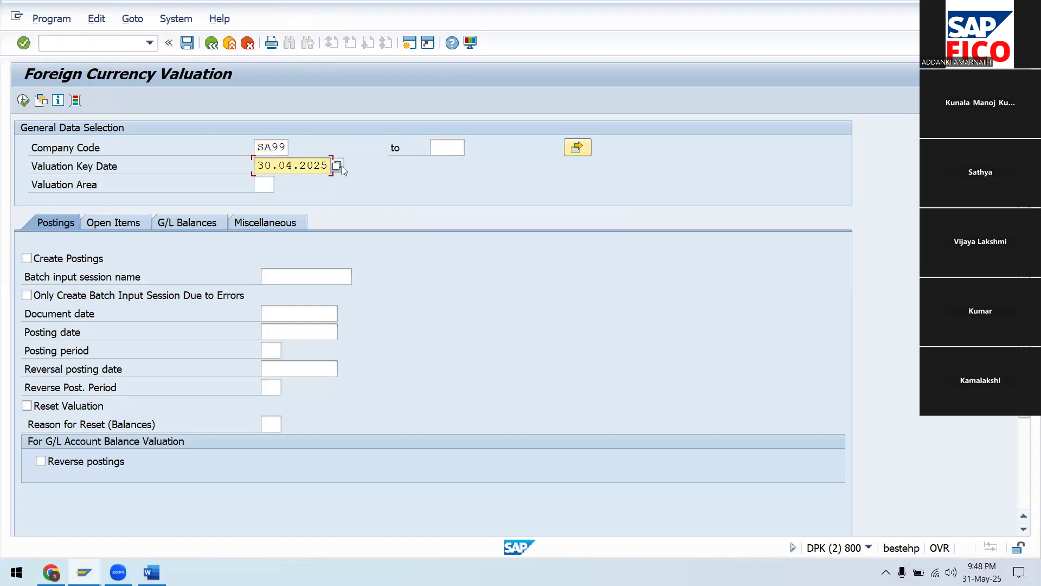
pyautogui.click(264, 186)
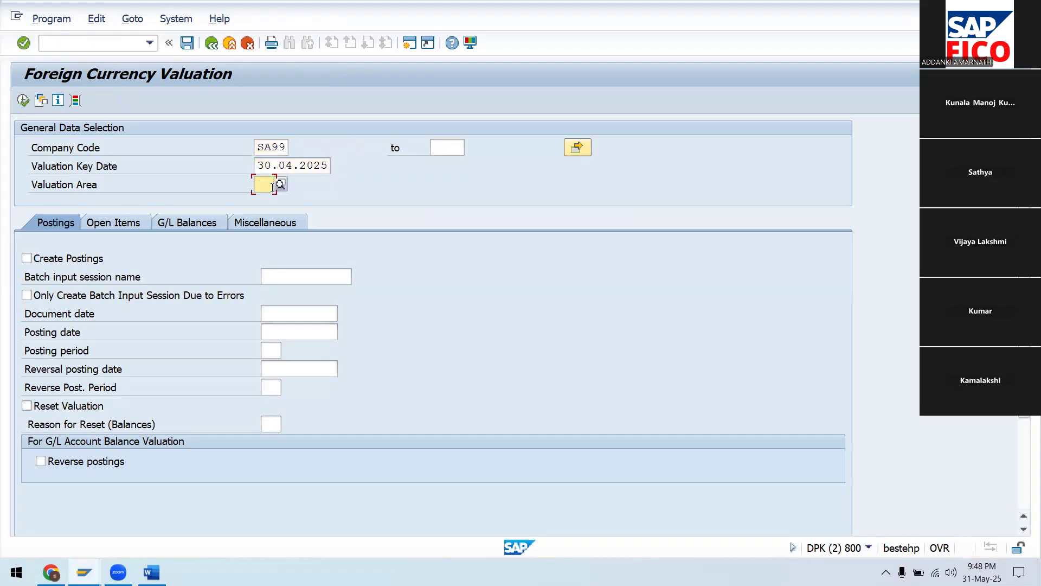
pyautogui.write('U1')
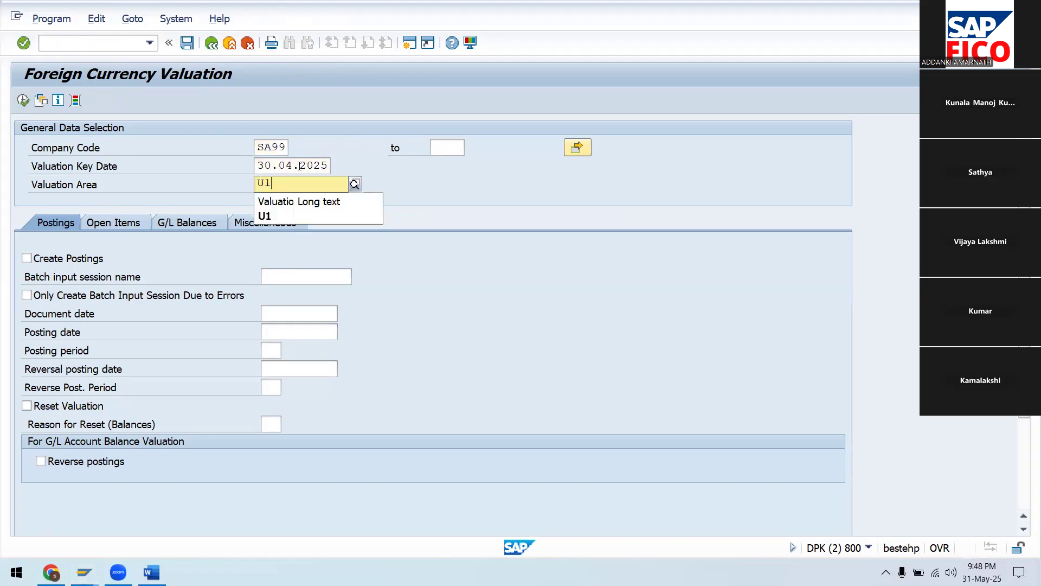
pyautogui.click(277, 217)
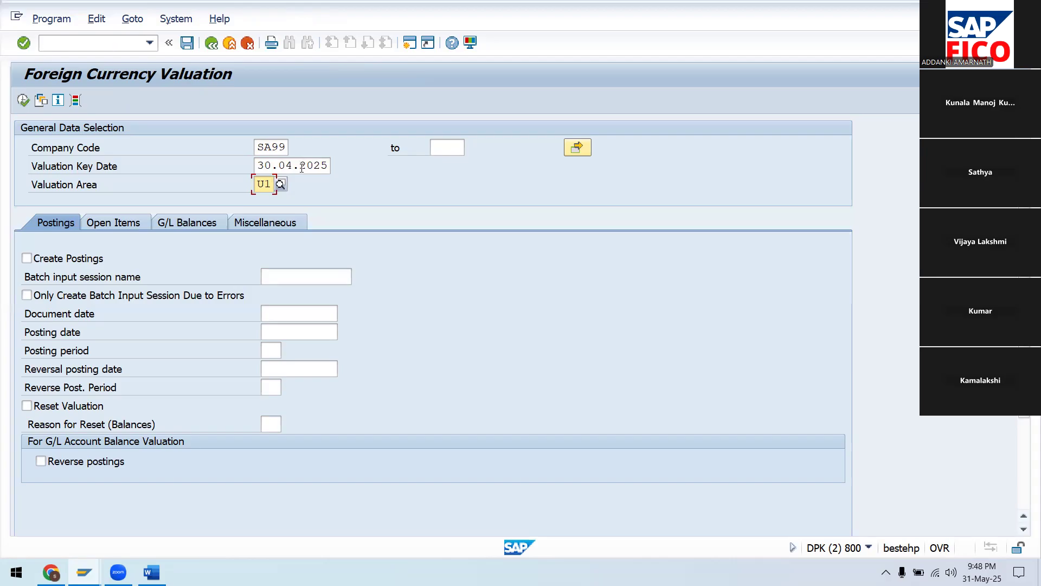
# Set the valuation key date to 31.05.2025
pyautogui.click(324, 164)
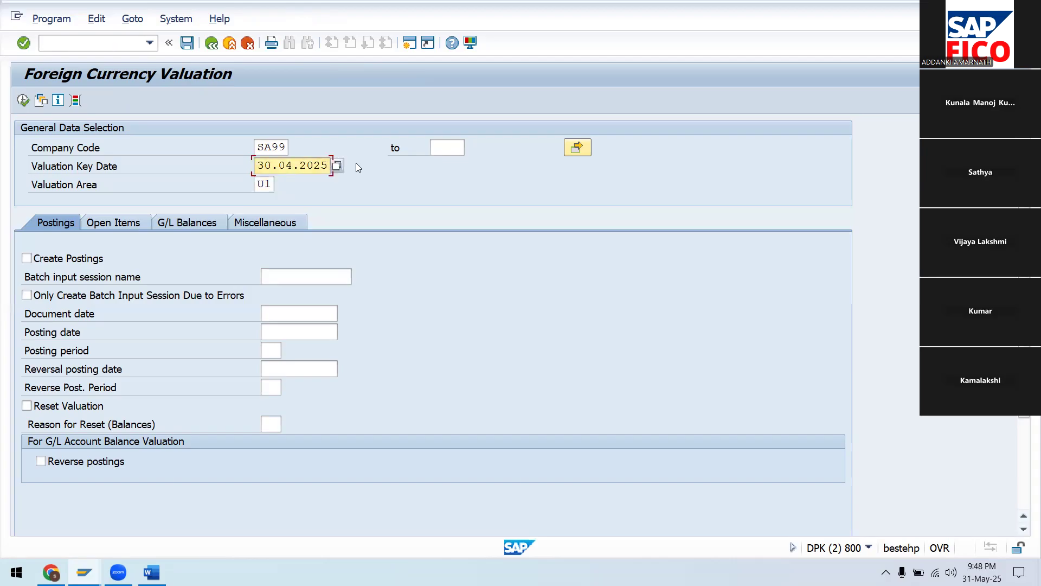
pyautogui.press('BackSpace')
pyautogui.press('BackSpace')
pyautogui.press('BackSpace')
pyautogui.press('BackSpace')
pyautogui.press('BackSpace')
pyautogui.press('BackSpace')
pyautogui.press('BackSpace')
pyautogui.press('BackSpace')
pyautogui.press('BackSpace')
pyautogui.write('1.0532')
pyautogui.press('BackSpace')
pyautogui.press('BackSpace')
pyautogui.write('.202')
# Enable Create Postings and name the batch input session UAD1_FOREIGN
pyautogui.click(69, 263)
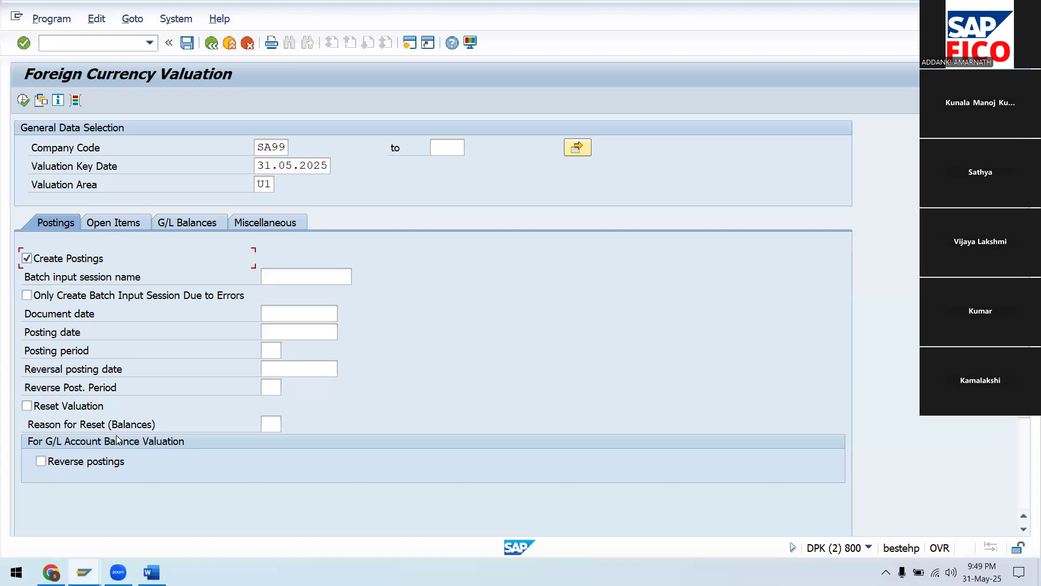
pyautogui.click(297, 276)
pyautogui.write('UA')
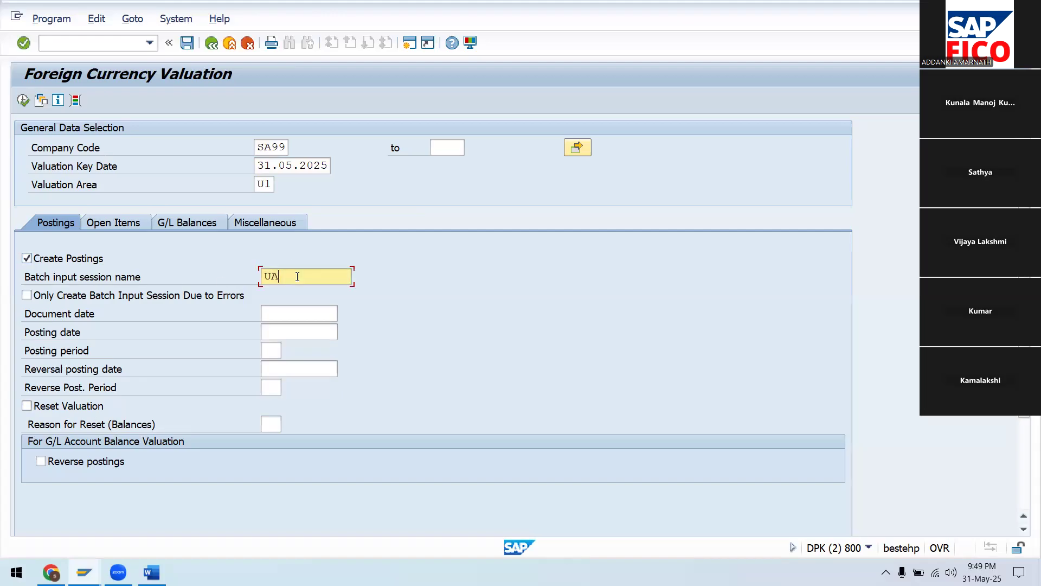
pyautogui.write('D1_')
pyautogui.write('FOR')
pyautogui.write('EIGN')
# Set the document date and posting date to 31.05.2025 and the posting period to 2
pyautogui.click(275, 316)
pyautogui.write('31.0')
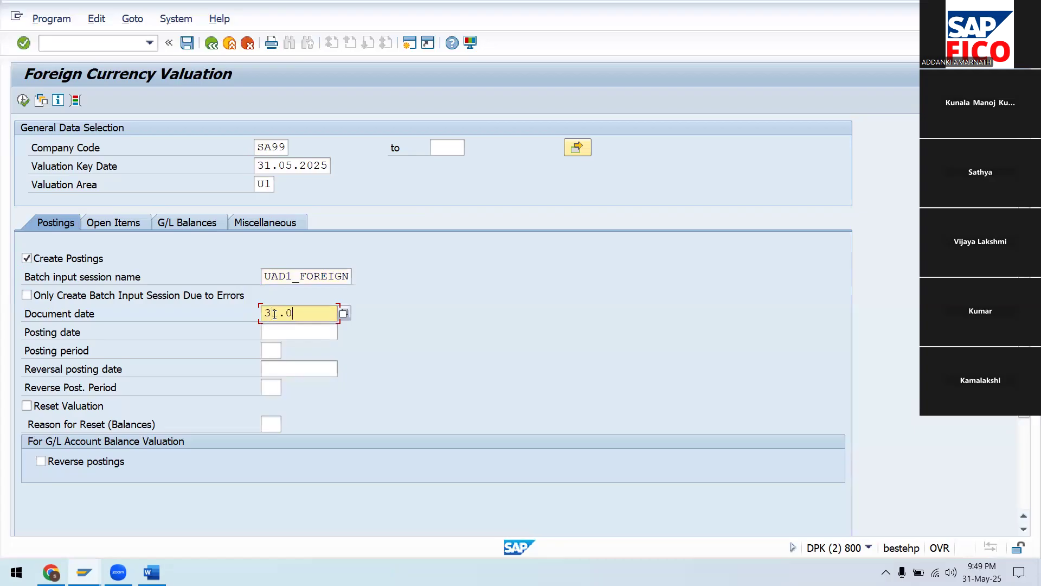
pyautogui.write('5.2025')
pyautogui.click(299, 337)
pyautogui.write('3')
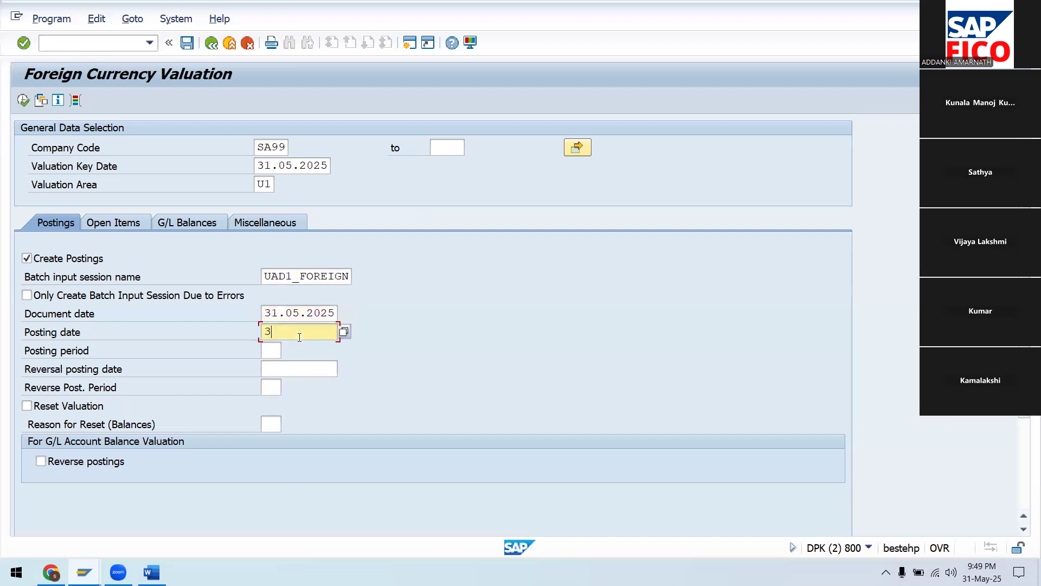
pyautogui.write('1.05.2025')
pyautogui.press('Tab')
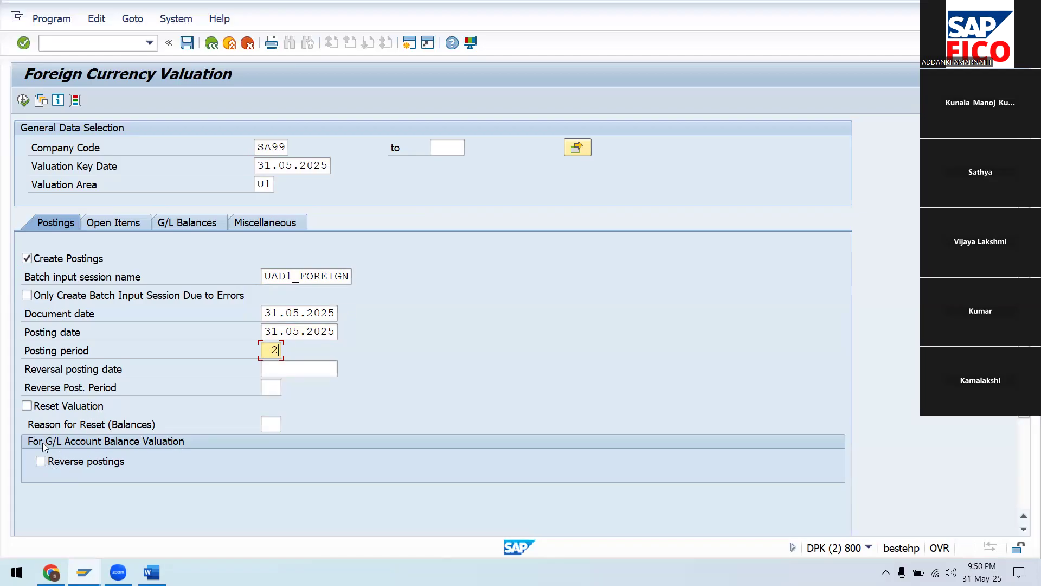
# Enable Valuate G/L Account Balances and select G/L account 100504, LOAN FROM USD BANK A/C, from chart of accounts SA11
pyautogui.click(171, 225)
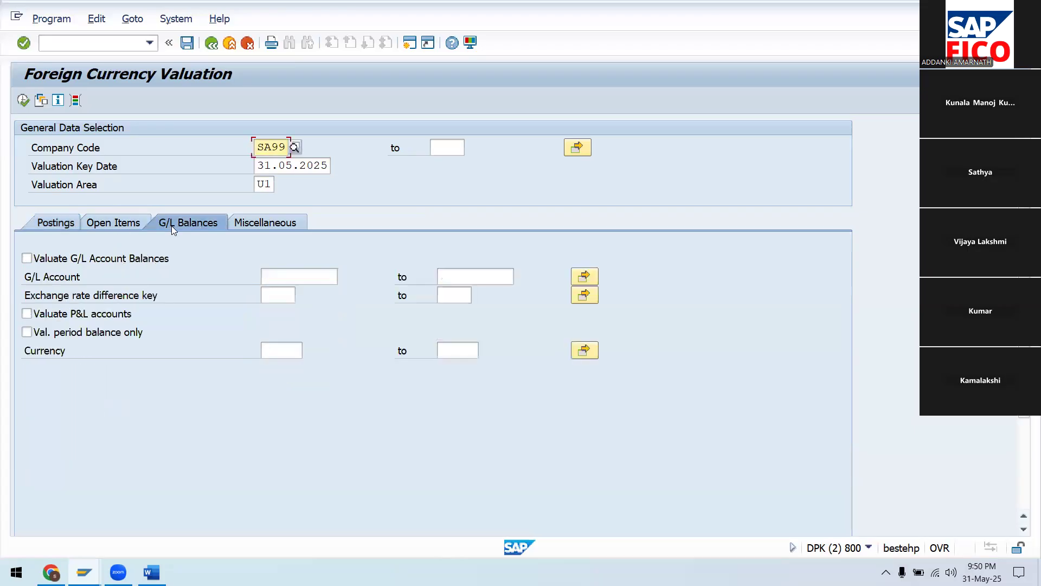
pyautogui.click(71, 262)
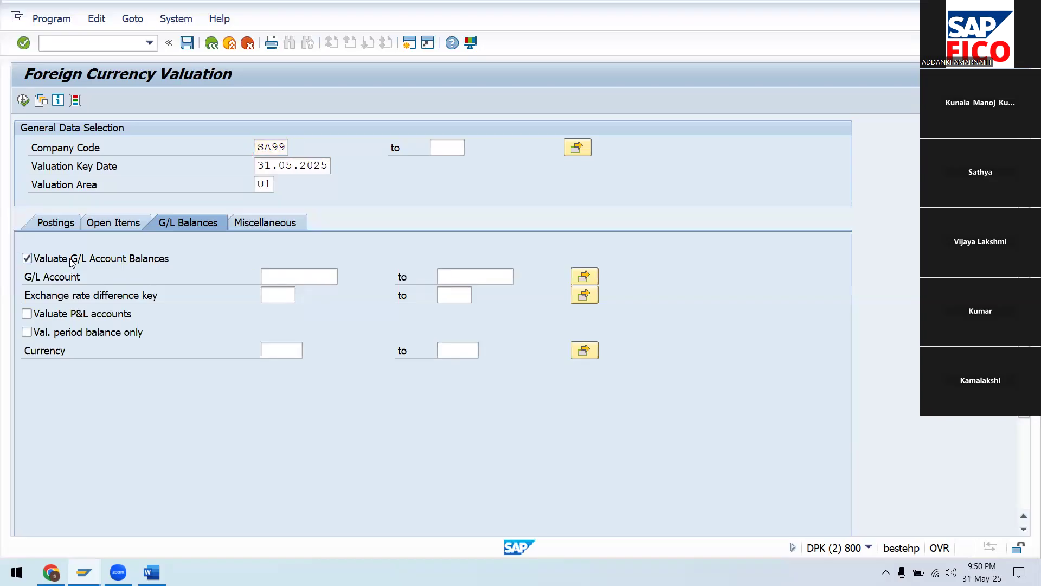
pyautogui.click(295, 280)
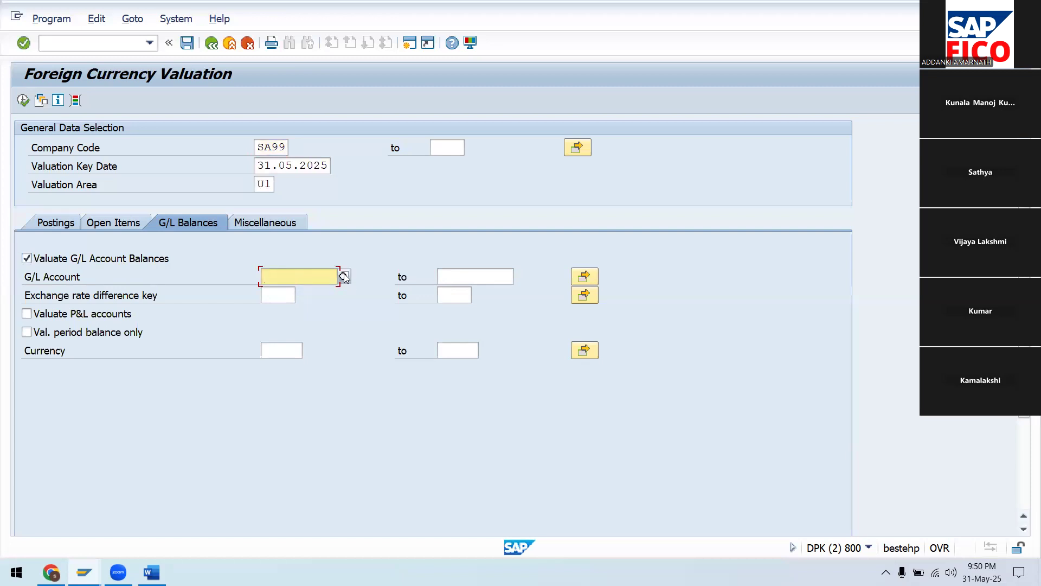
pyautogui.click(344, 277)
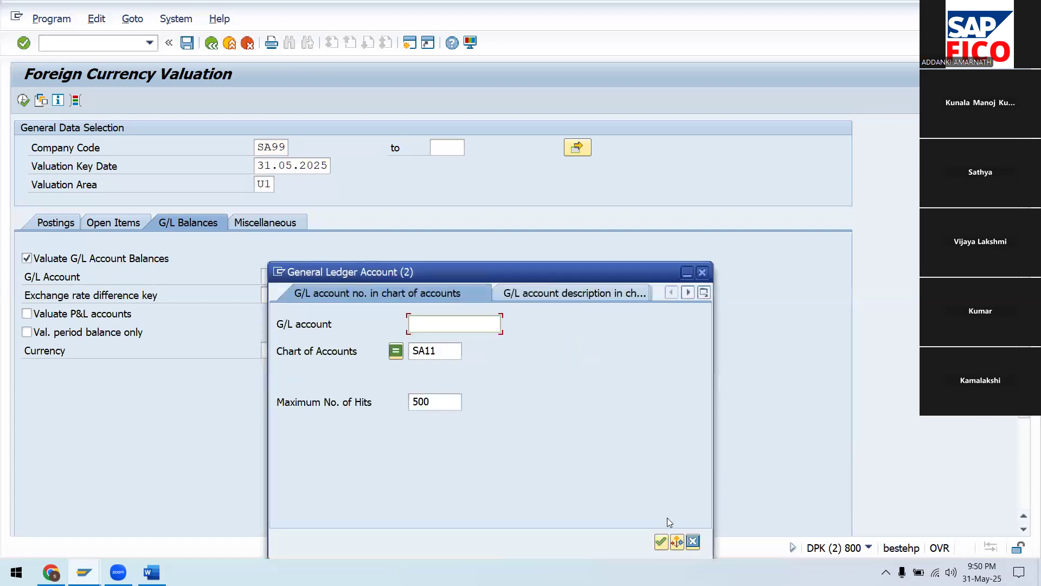
pyautogui.click(660, 540)
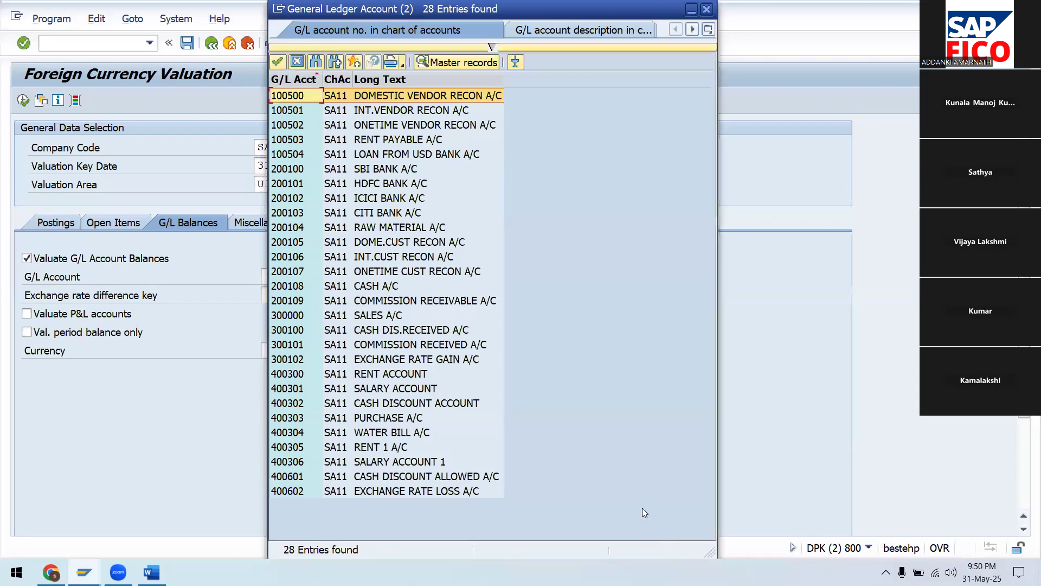
pyautogui.click(438, 157)
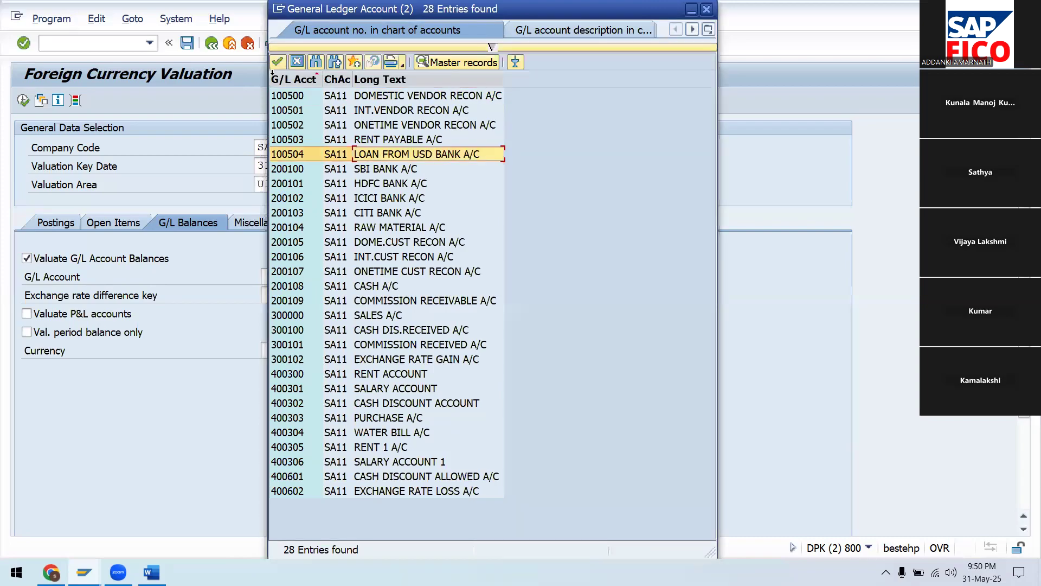
pyautogui.click(277, 62)
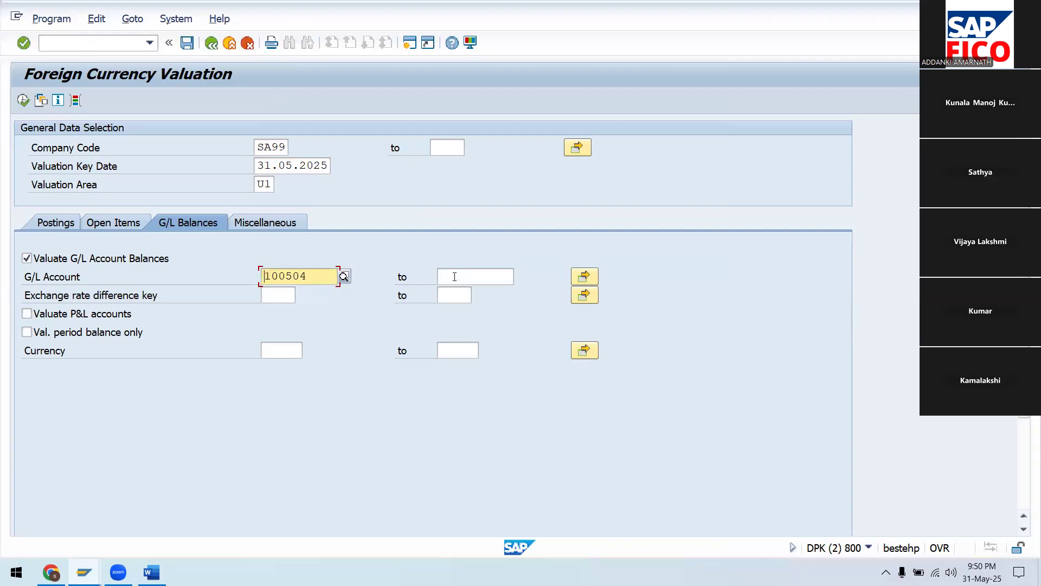
pyautogui.click(455, 277)
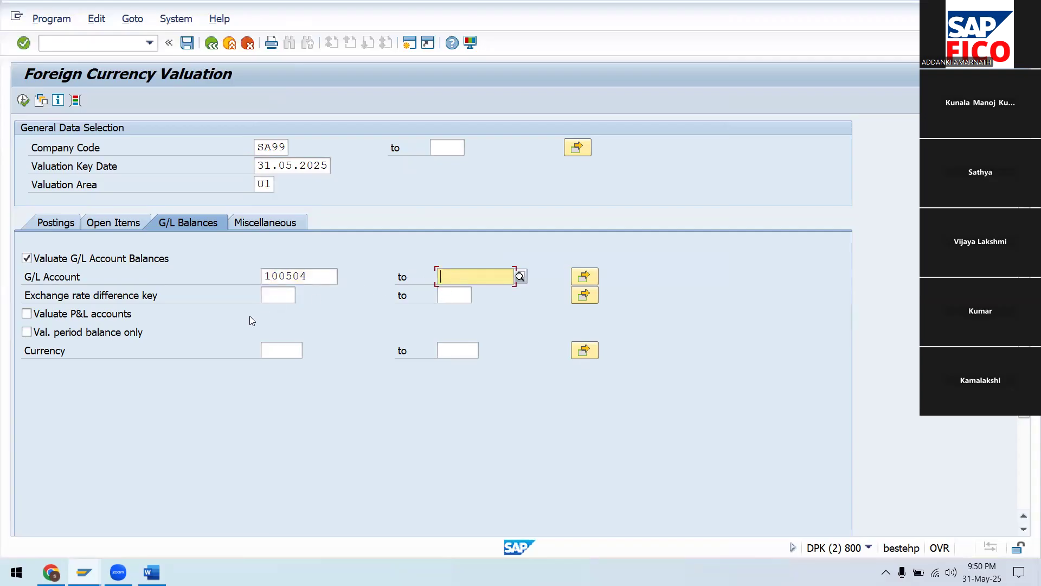
# Set the exchange rate difference key to USD using the entry for chart of accounts SA11
pyautogui.click(285, 298)
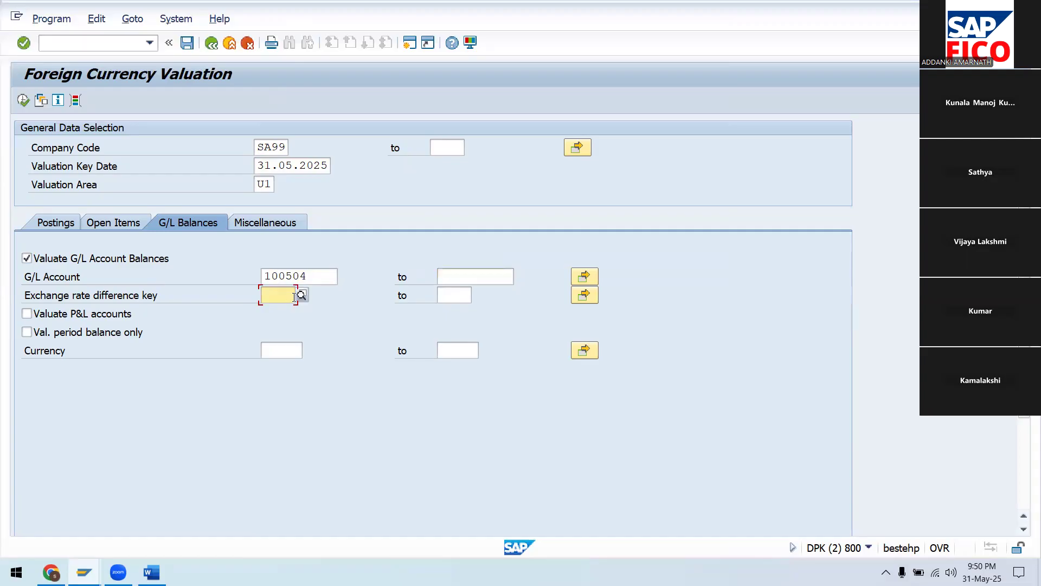
pyautogui.click(300, 296)
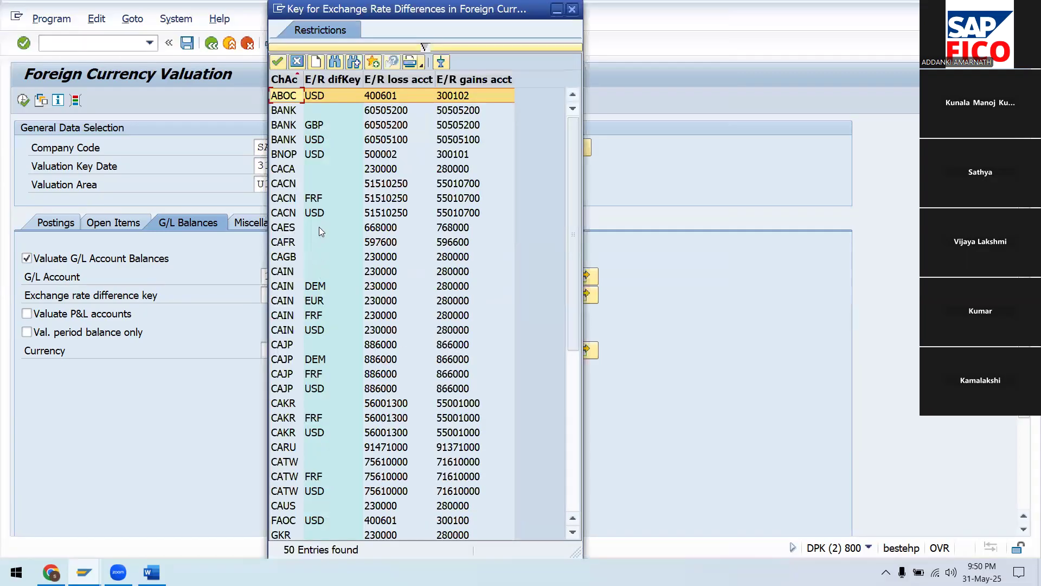
pyautogui.scroll(-7, 319, 227)
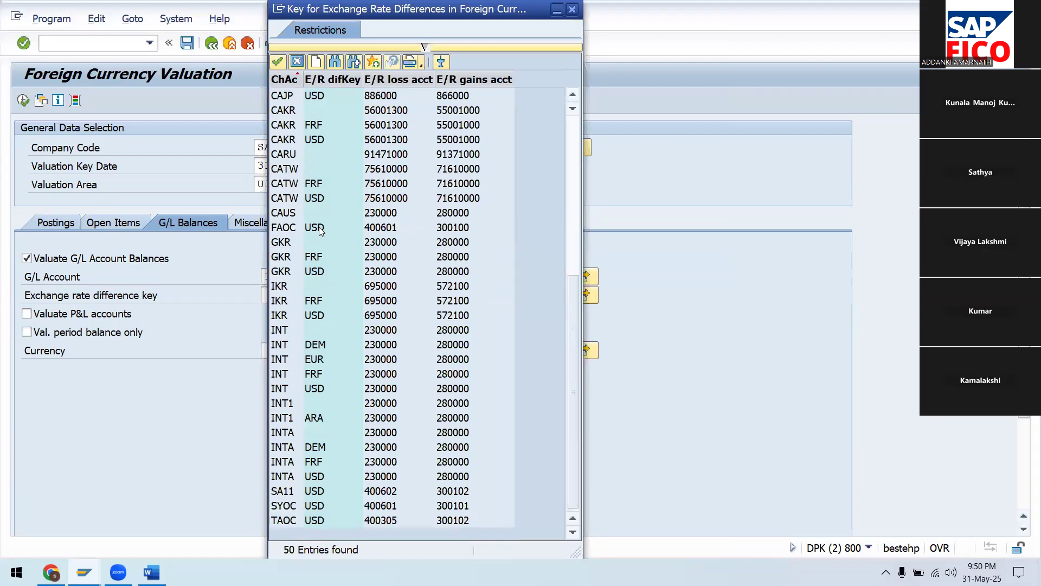
pyautogui.click(299, 491)
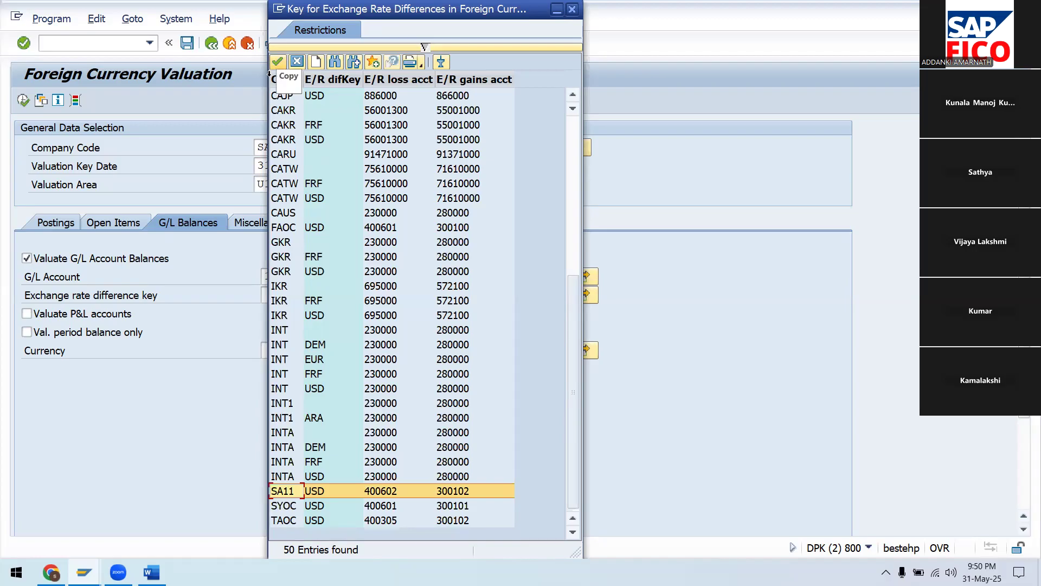
pyautogui.click(272, 68)
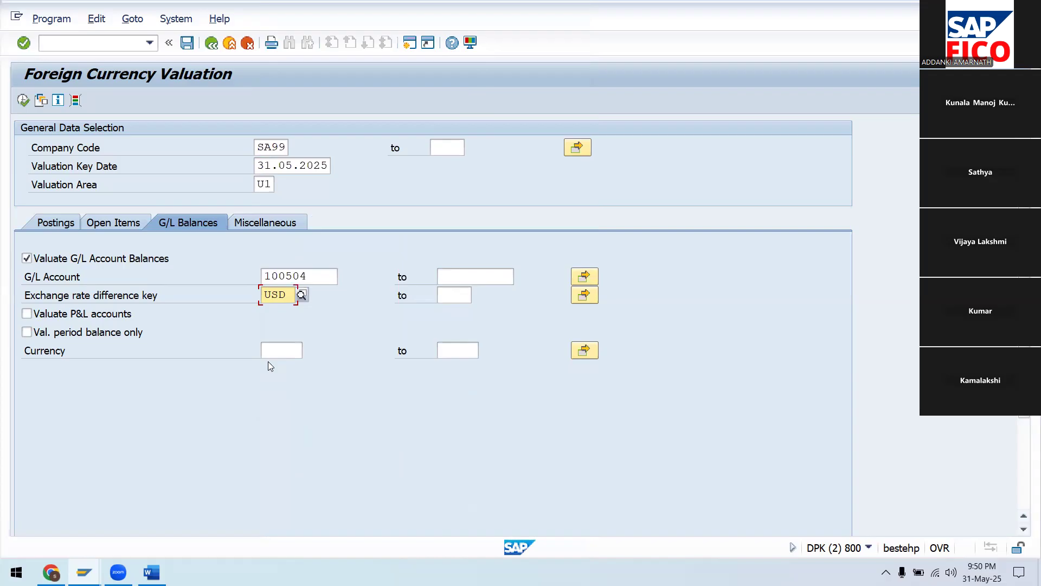
# Save the valuation selections as variant UAD1_FOREIGN with a matching description
pyautogui.click(186, 44)
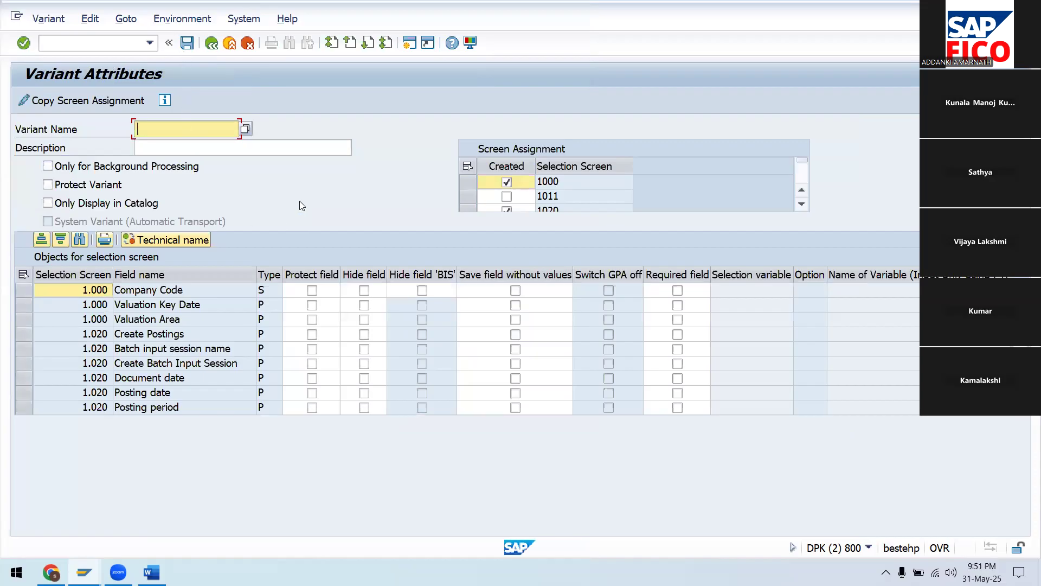
pyautogui.click(246, 129)
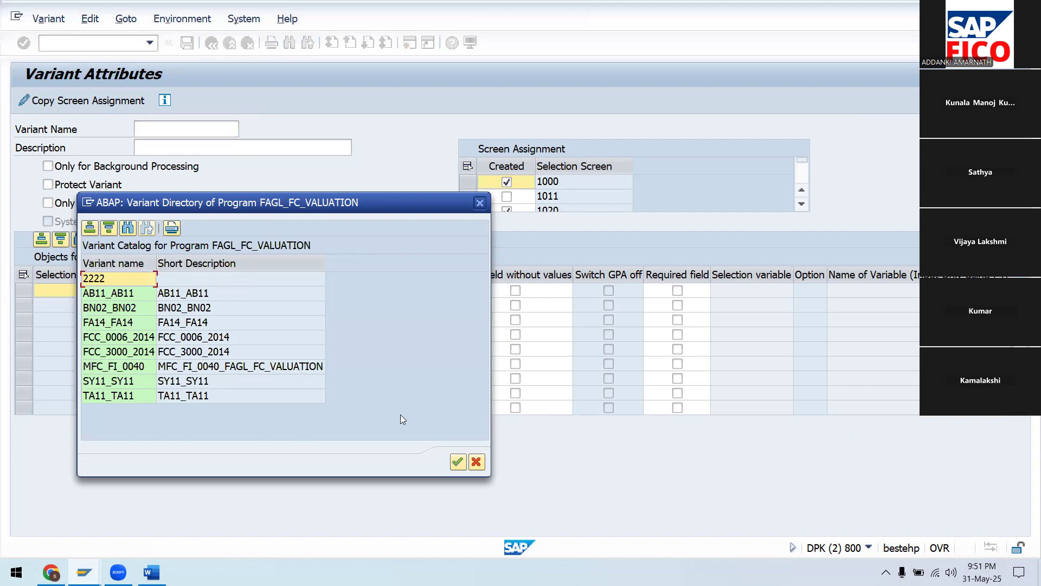
pyautogui.click(476, 463)
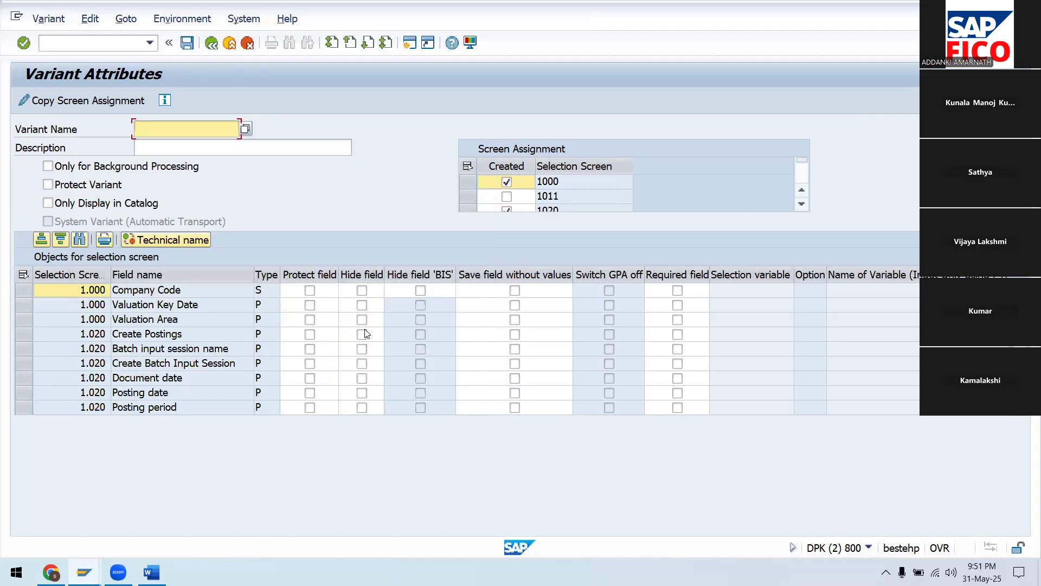
pyautogui.write('UAD1_FOREIGN')
pyautogui.click(192, 149)
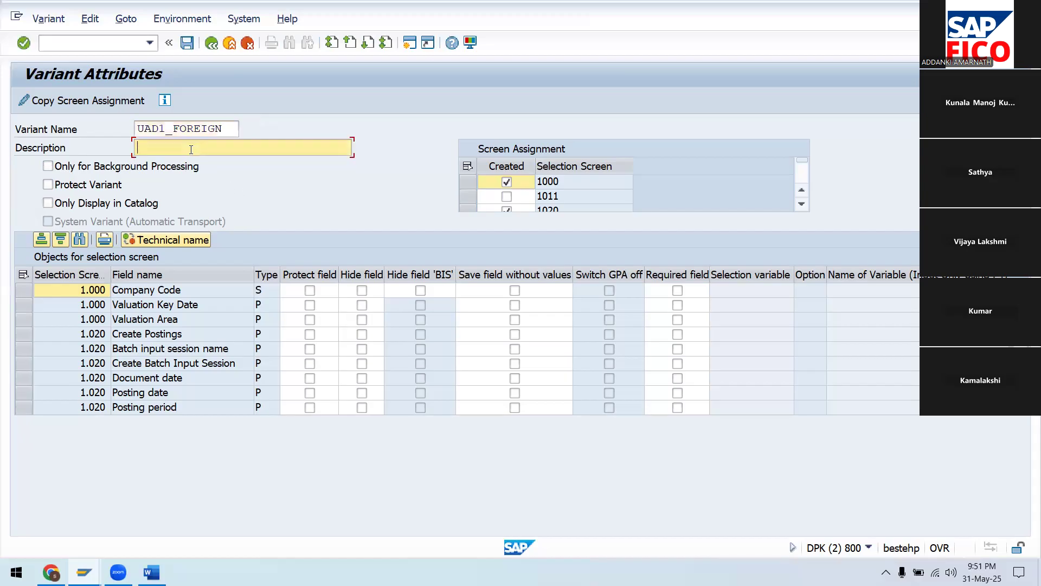
pyautogui.write('UA')
pyautogui.write('1_FP')
pyautogui.press('BackSpace')
pyautogui.write('OREIGN')
pyautogui.click(187, 44)
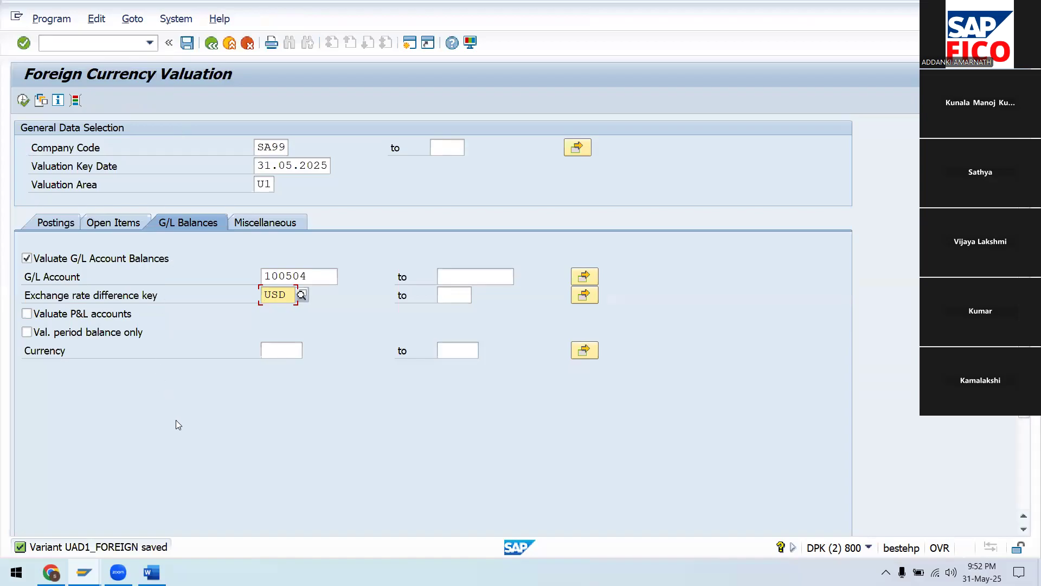
# Execute the foreign currency valuation and review the exchange rate, company code amount and difference columns for account 100504
pyautogui.click(24, 100)
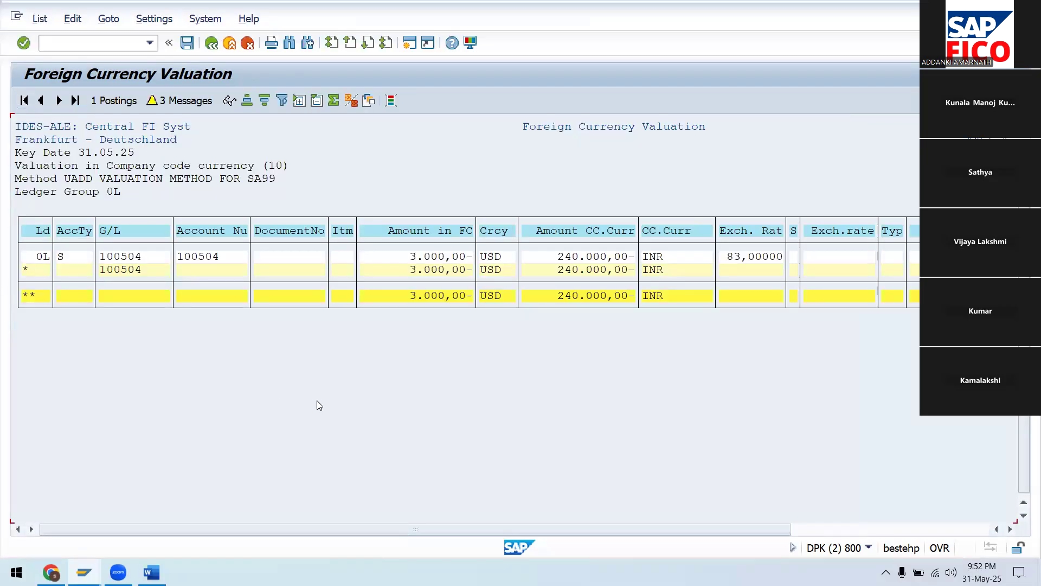
pyautogui.moveTo(576, 527); pyautogui.dragTo(767, 530)
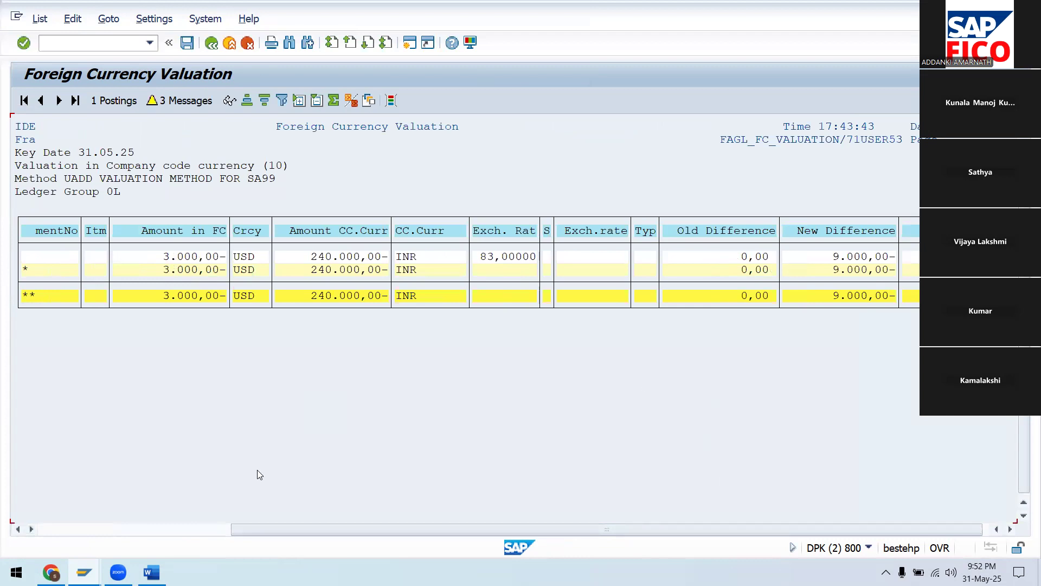
pyautogui.moveTo(231, 533); pyautogui.dragTo(39, 530)
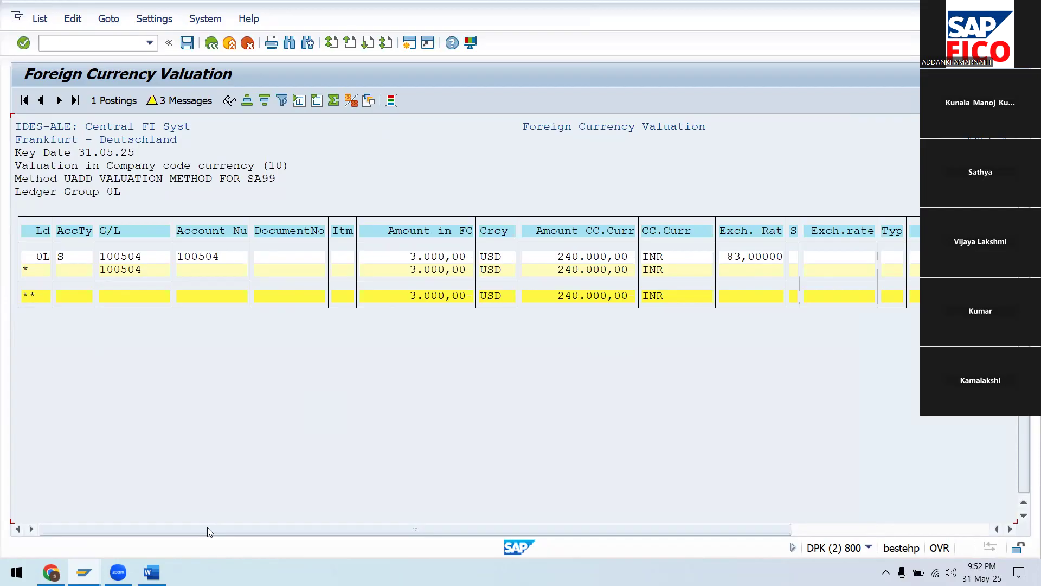
pyautogui.moveTo(208, 528); pyautogui.dragTo(290, 529)
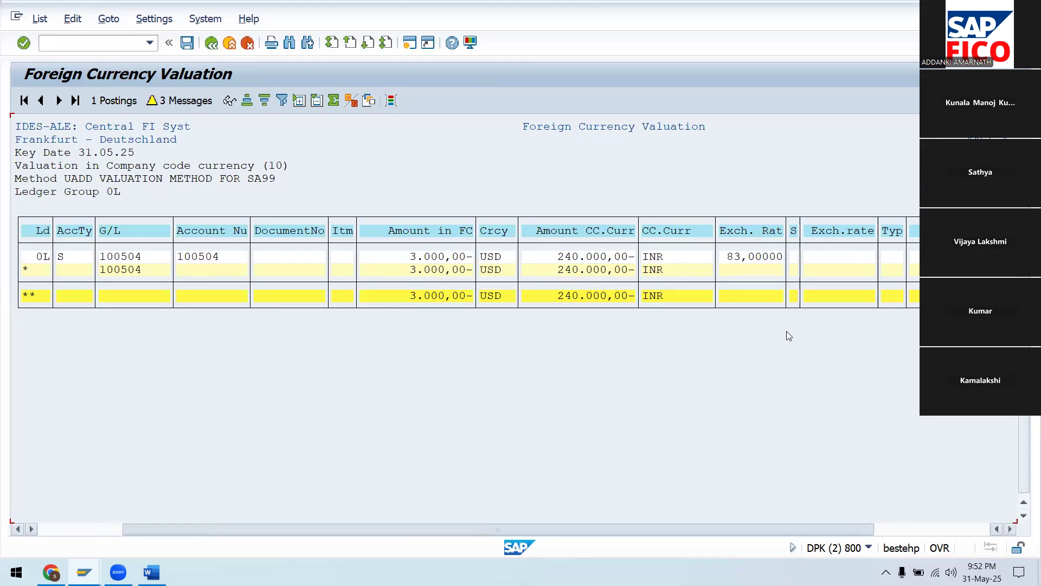
pyautogui.moveTo(134, 529); pyautogui.dragTo(248, 529)
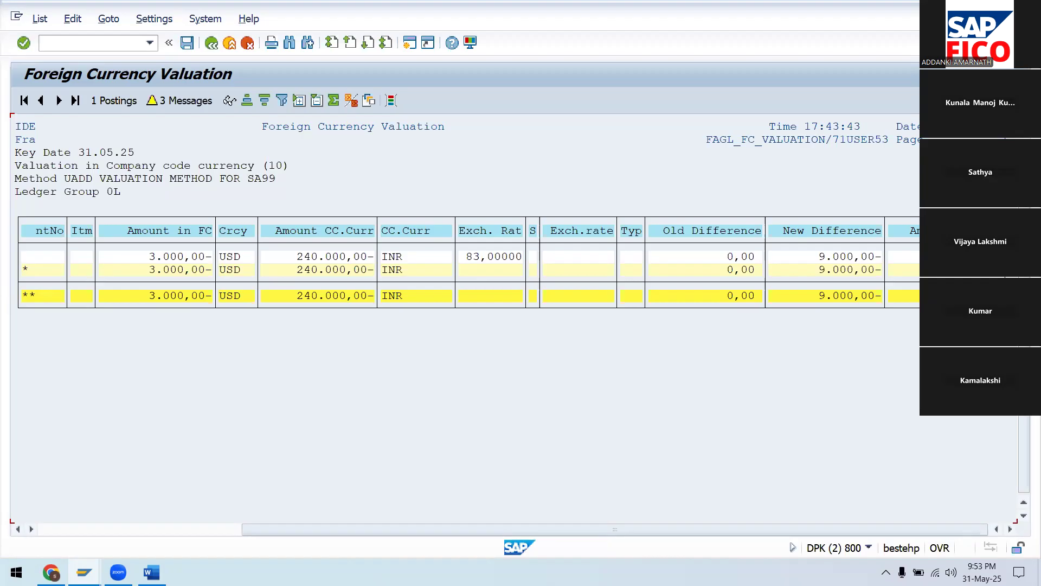
pyautogui.moveTo(237, 529); pyautogui.dragTo(49, 537)
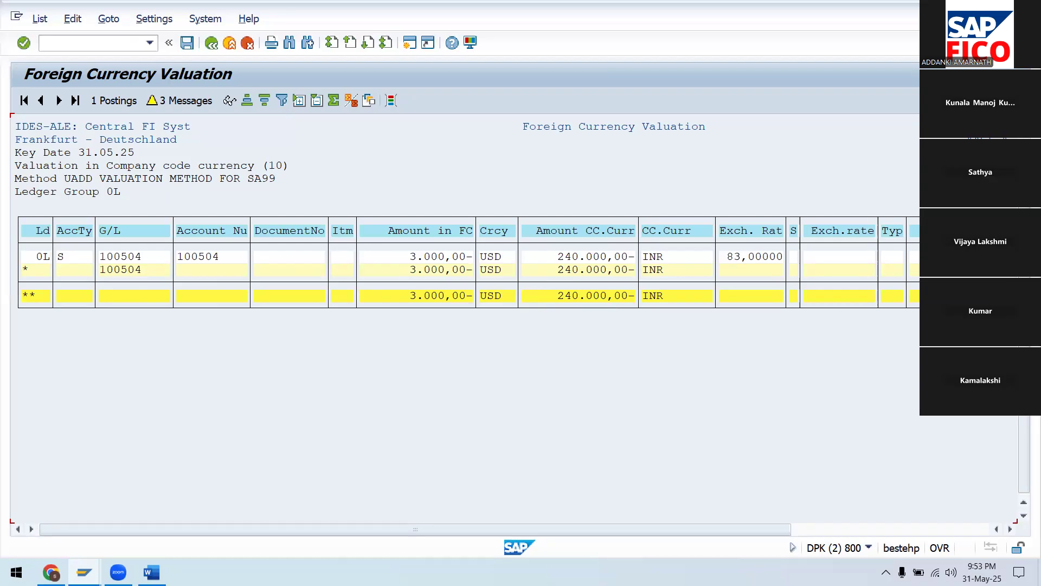
# Switch to the Word notes and add the line "80x3000 = 2,40,000" below the last paragraph on page 2
pyautogui.moveTo(152, 572)
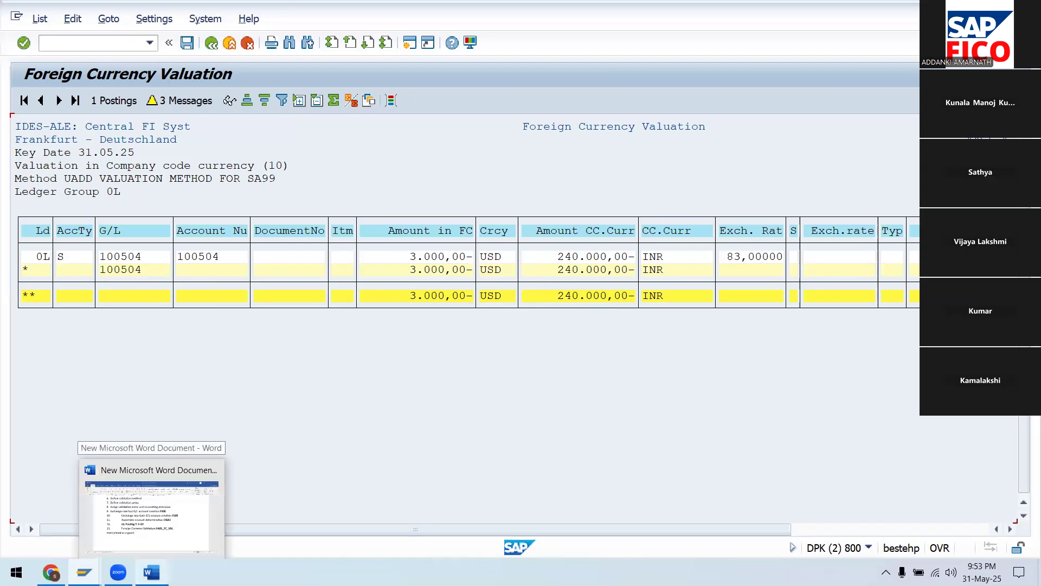
pyautogui.click(224, 543)
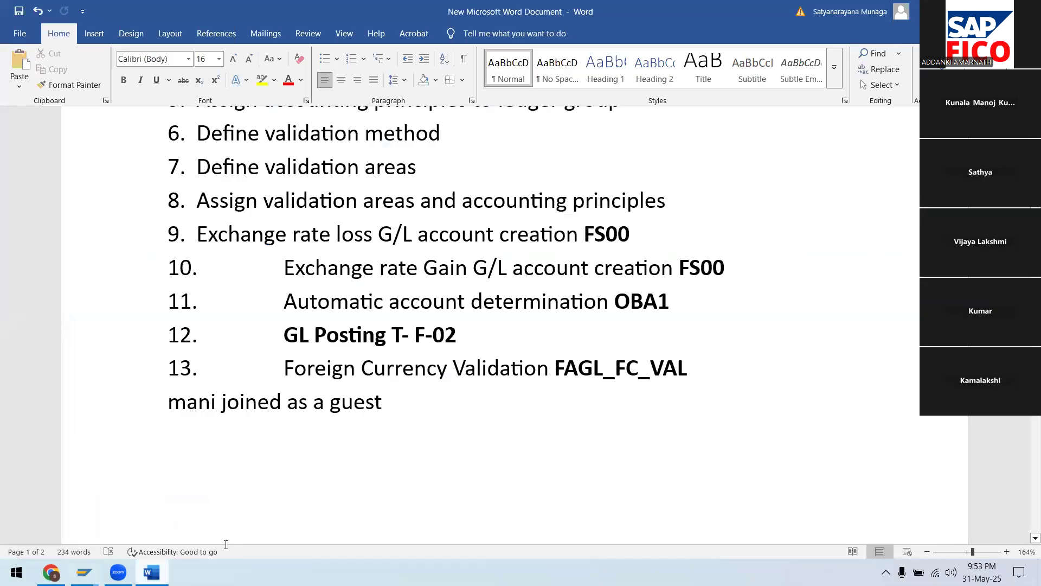
pyautogui.scroll(4, 375, 222)
pyautogui.click(375, 222)
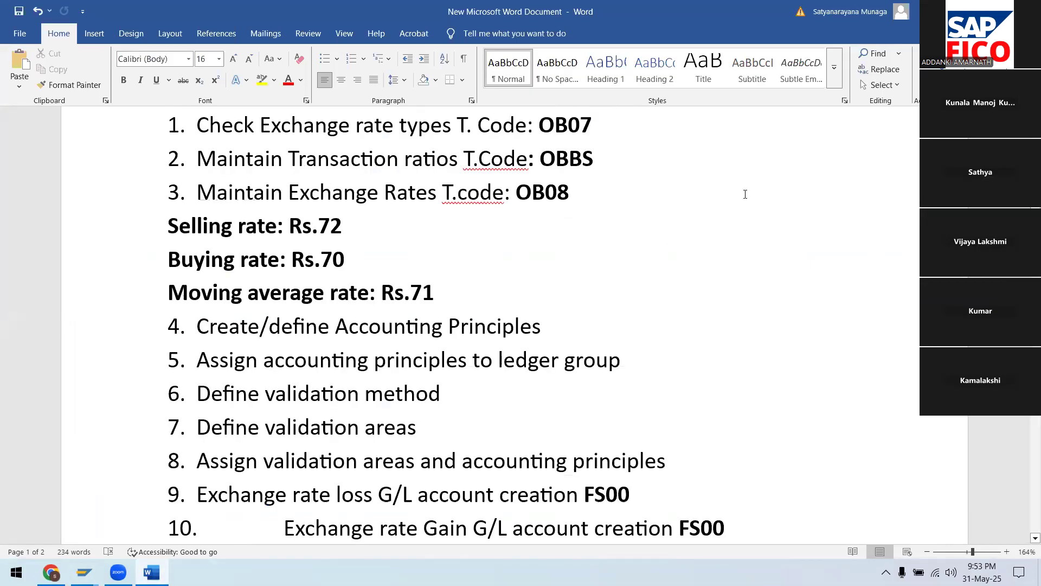
pyautogui.scroll(-15, 561, 283)
pyautogui.scroll(-3, 562, 283)
pyautogui.scroll(-4, 562, 284)
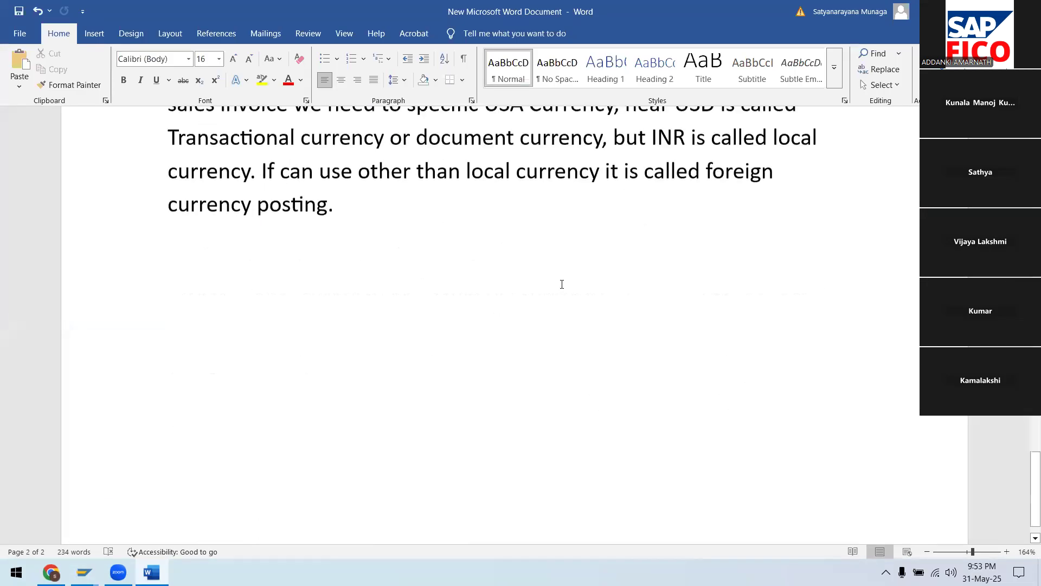
pyautogui.scroll(-1, 562, 284)
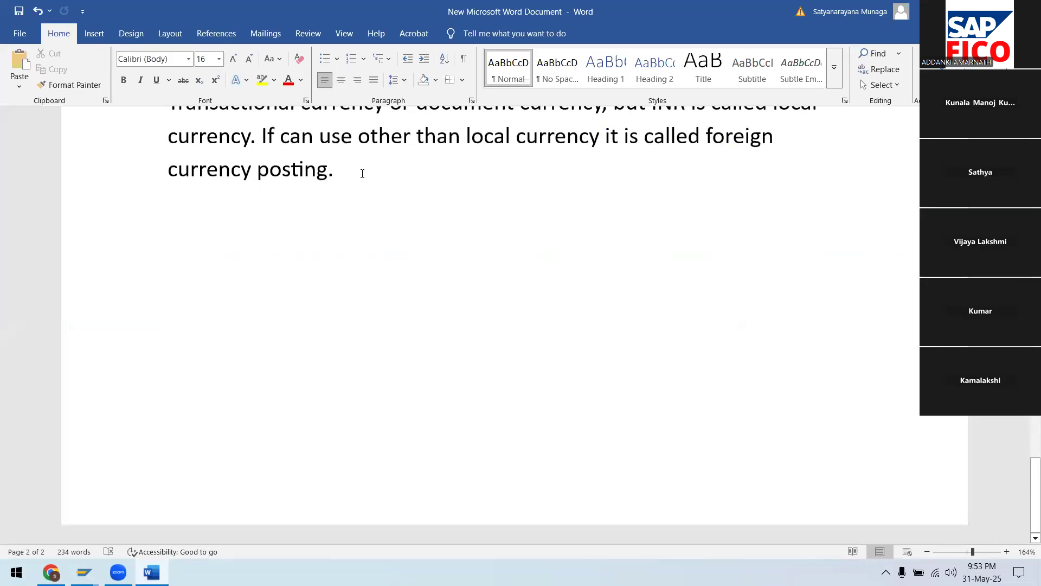
pyautogui.press('Return')
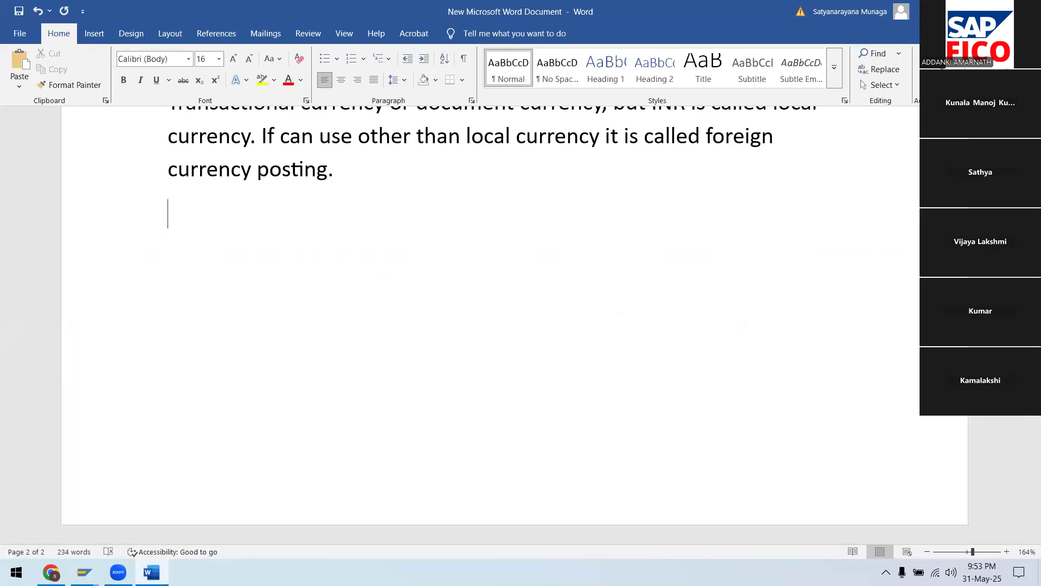
pyautogui.write('80x')
pyautogui.press('BackSpace')
pyautogui.write('3000 ')
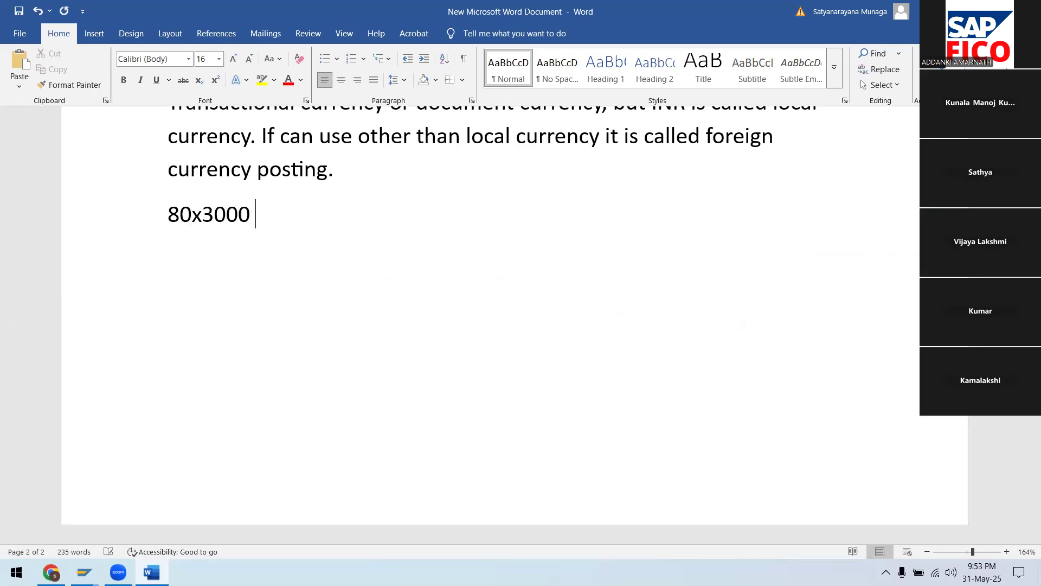
pyautogui.write('= 2,40,000')
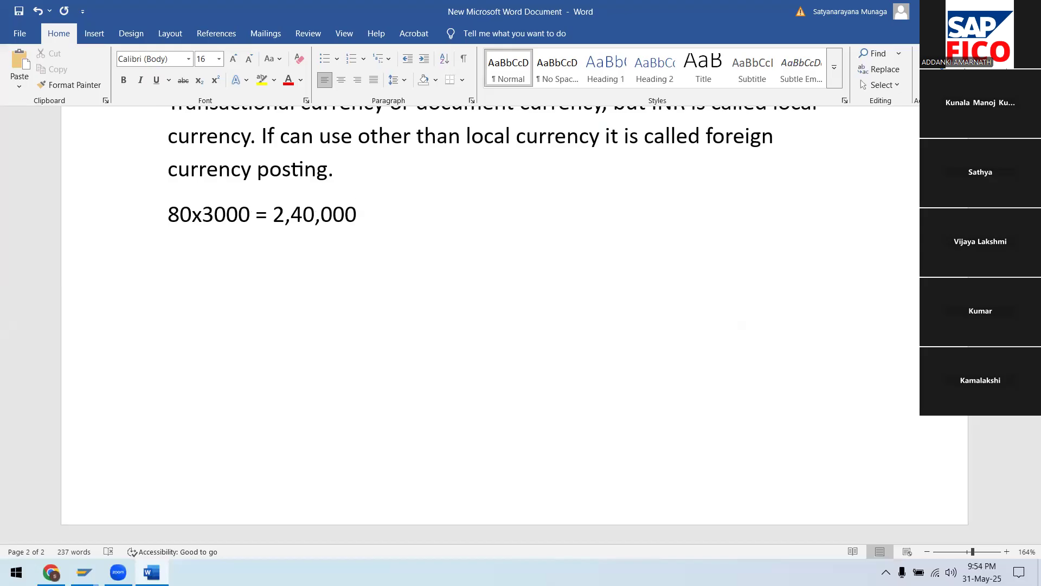
# Add the line "83X3000 = 2,49,000" below the first calculation
pyautogui.press('Return')
pyautogui.write('83X')
pyautogui.press('BackSpace')
pyautogui.write('3000 ')
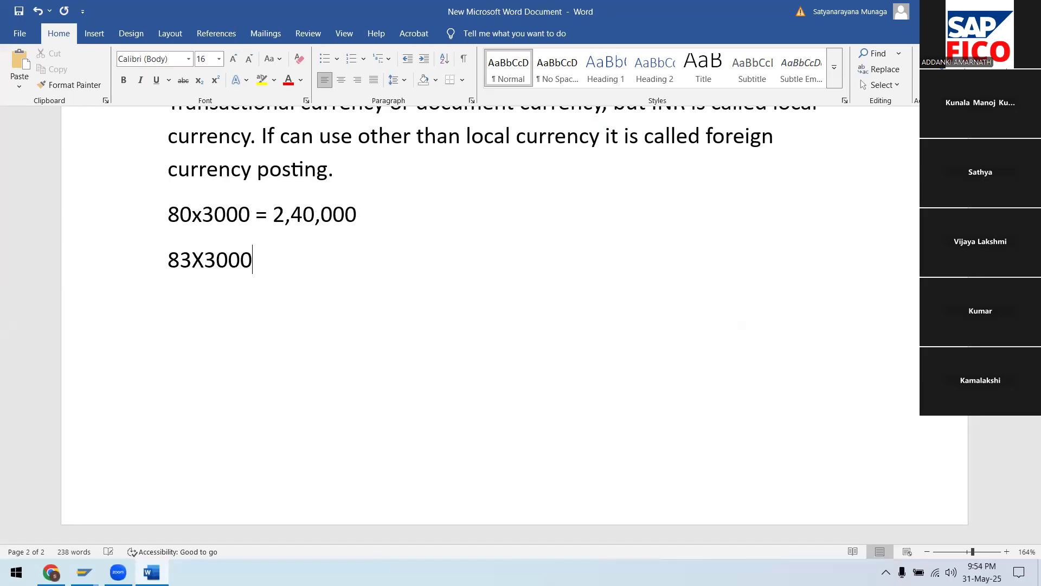
pyautogui.write('= 2,49,000')
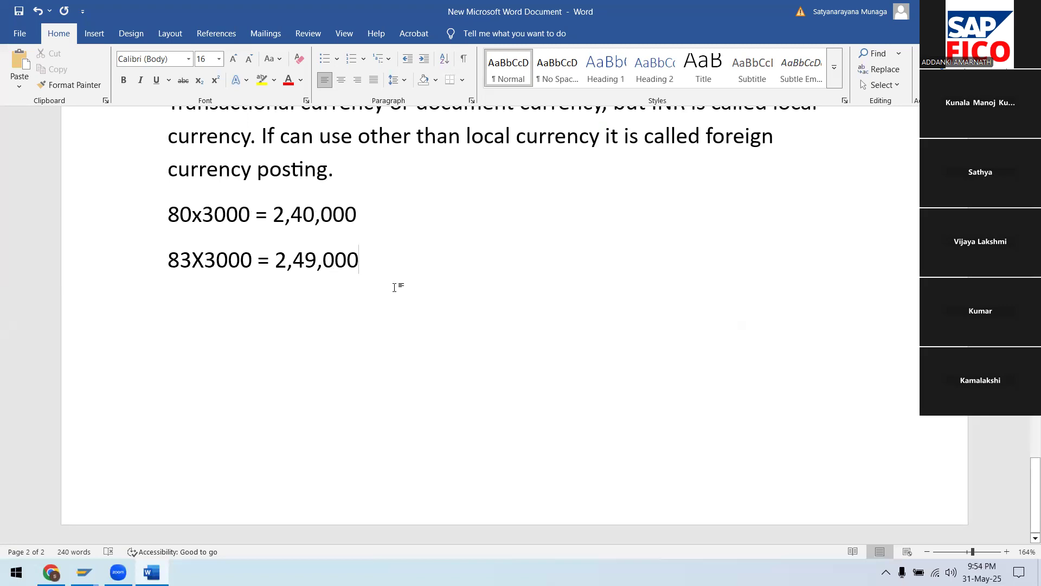
# Add the line "DIFFERENCE VALUE = 9,000" below the 83X3000 calculation in the notes
pyautogui.press('Return')
pyautogui.write('DI')
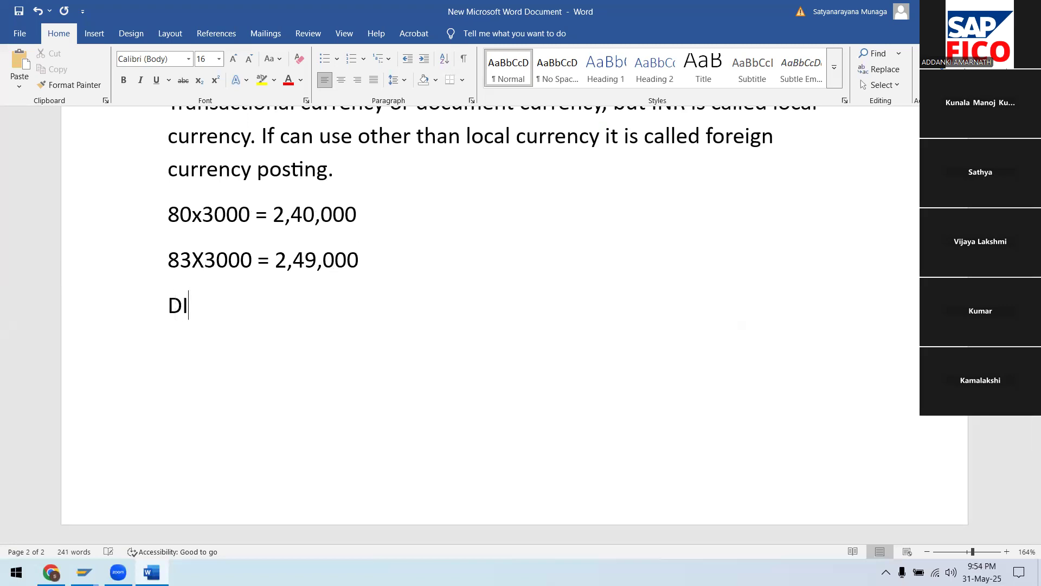
pyautogui.write('FFERE')
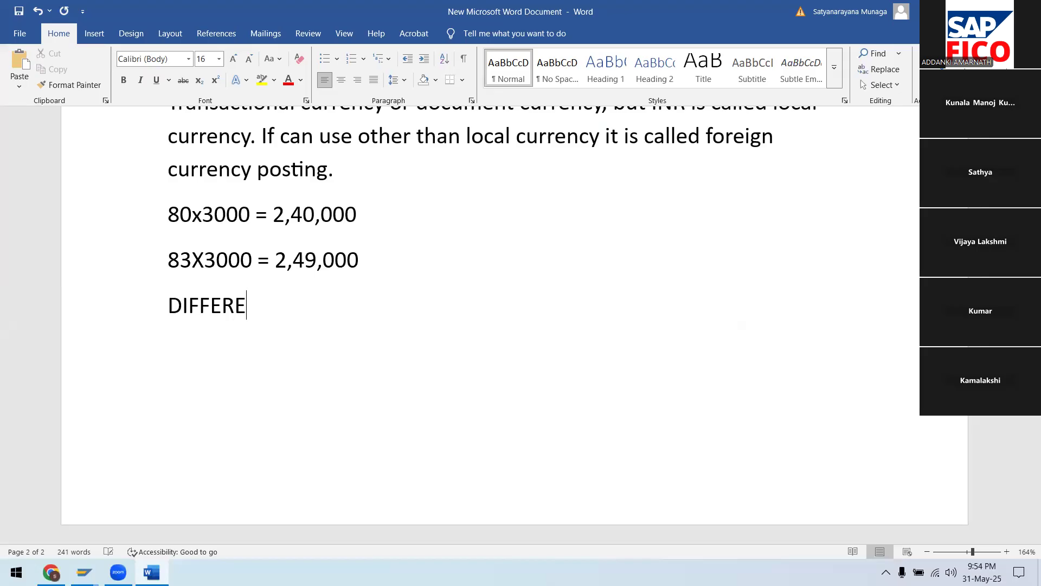
pyautogui.write('NCE VALUE = ')
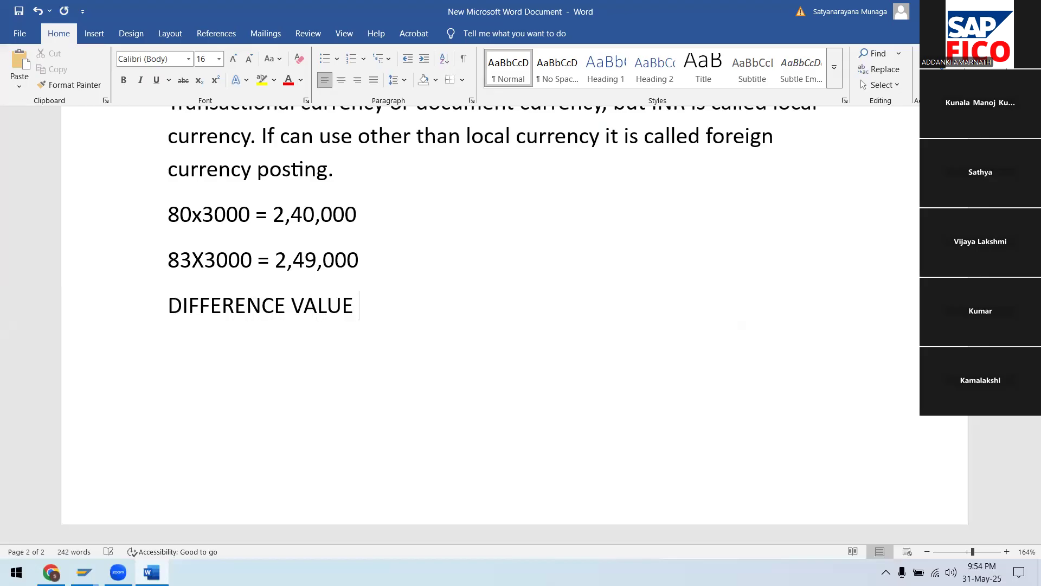
pyautogui.write('9,000')
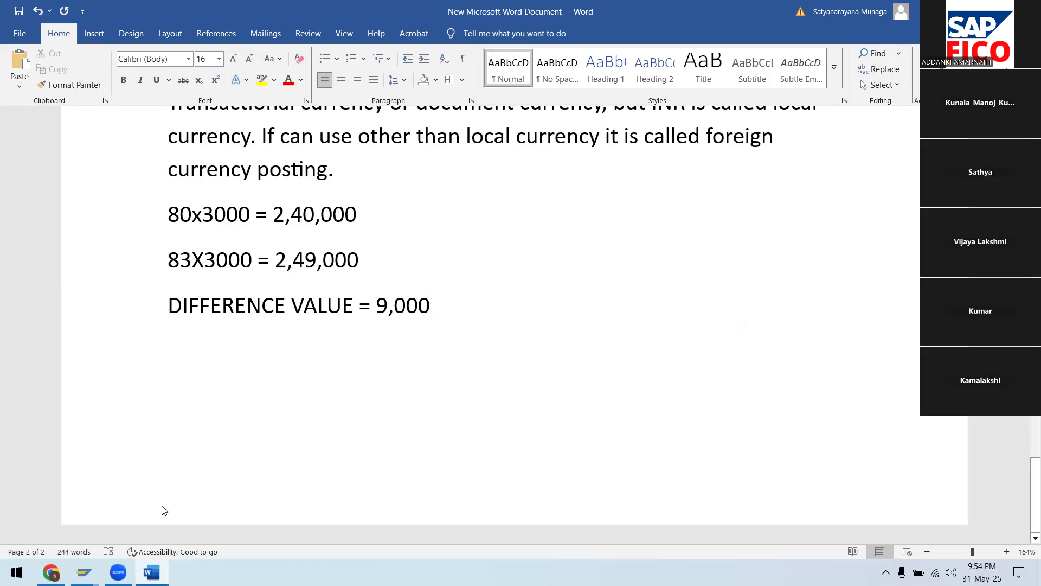
# Switch to the SAP Foreign Currency Valuation list and compare the amount, exchange rate and new difference columns with the notes
pyautogui.click(347, 472)
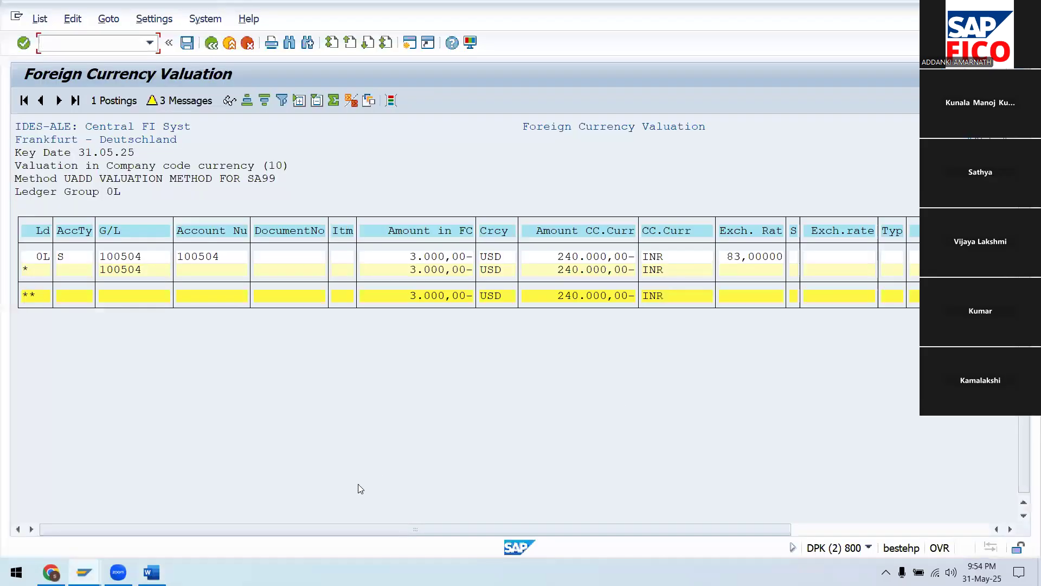
pyautogui.moveTo(204, 527); pyautogui.dragTo(401, 527)
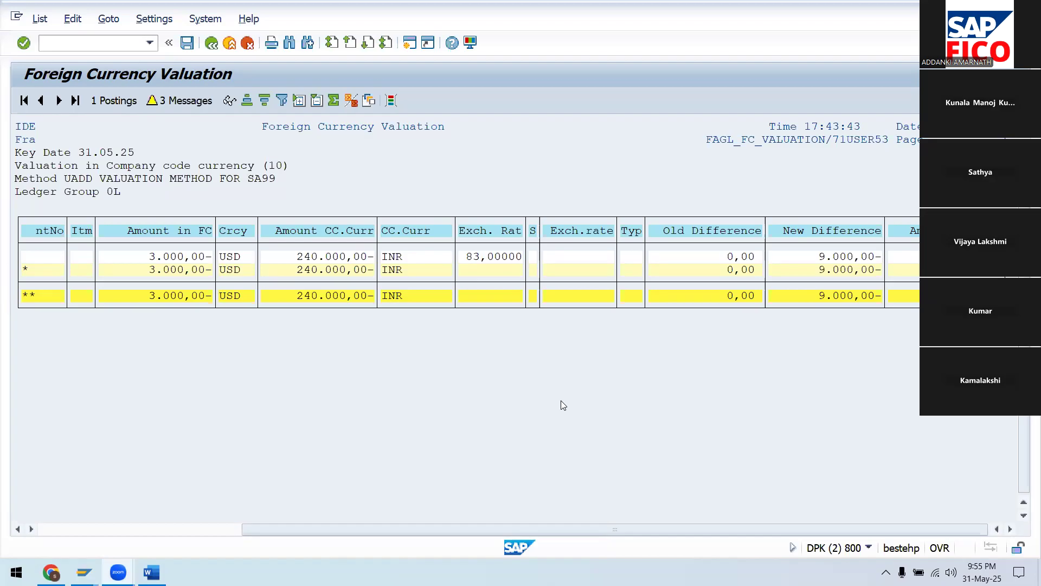
pyautogui.click(789, 474)
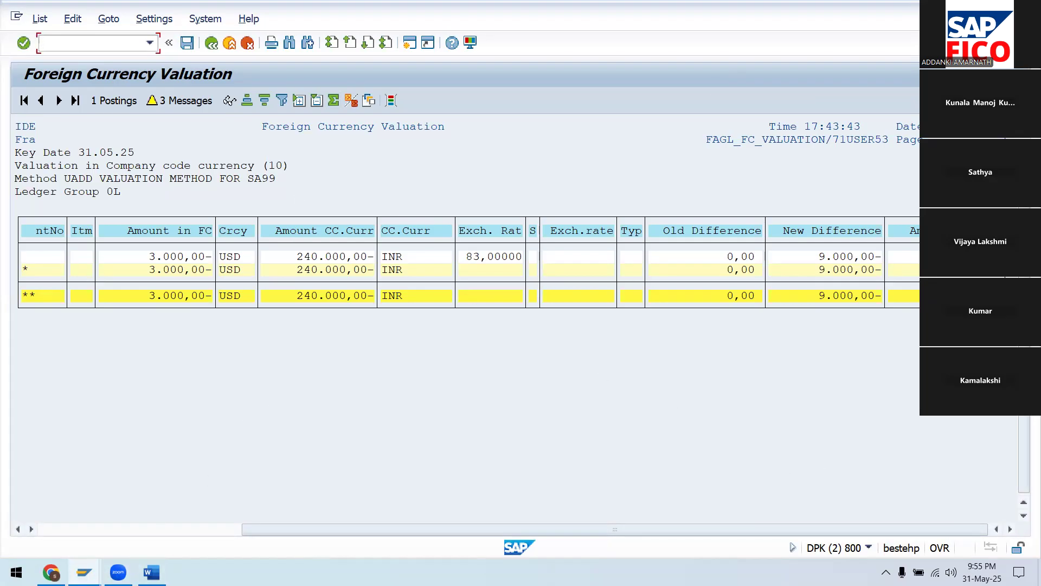
# Return to the Word notes and close the document
pyautogui.hotkey('alt', 'Tab')
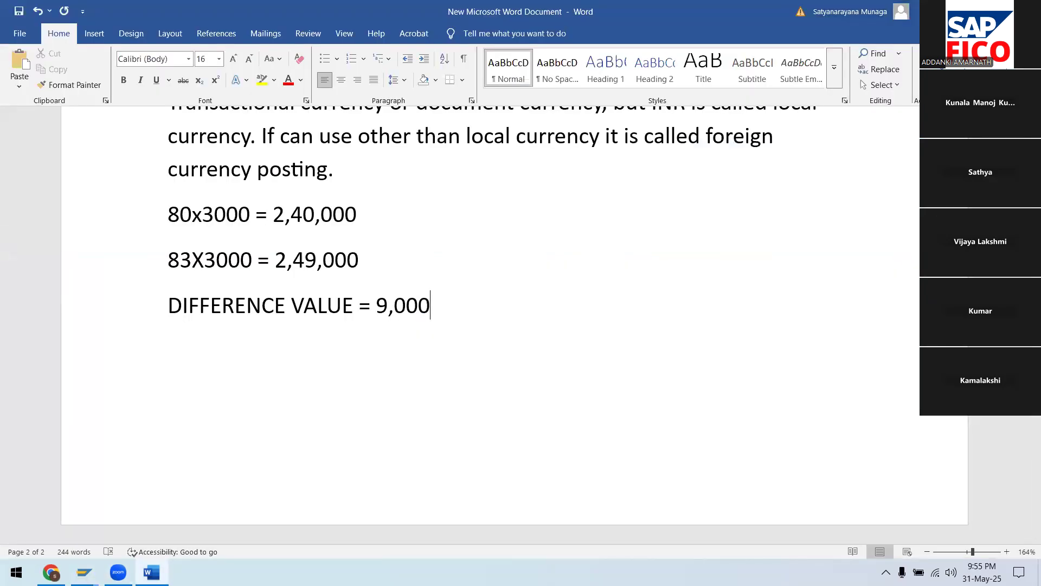
pyautogui.hotkey('alt', 'F4')
pyautogui.click(553, 319)
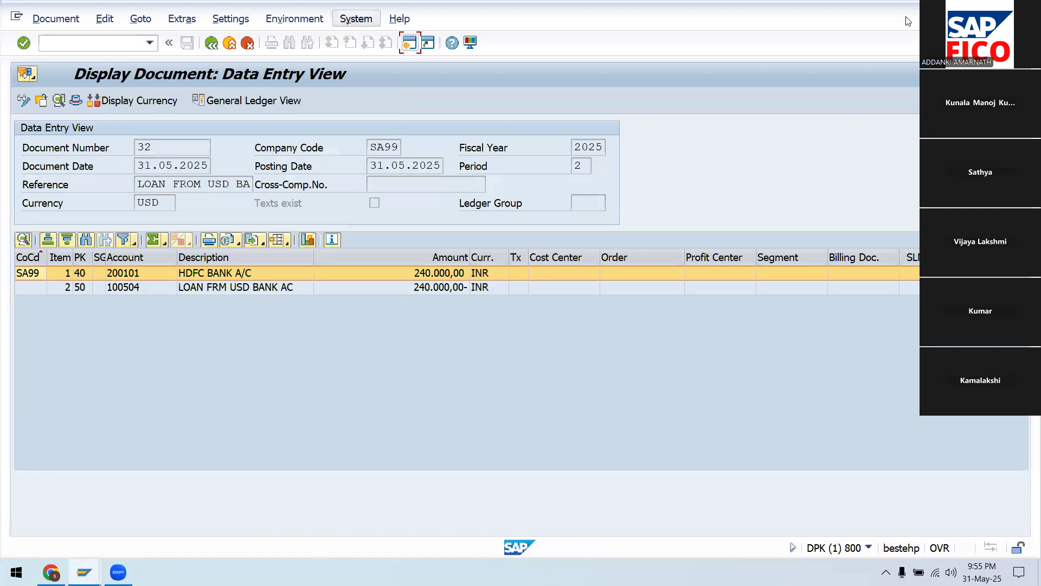
# Log off from the SAP system and close SAP Logon
pyautogui.click(356, 19)
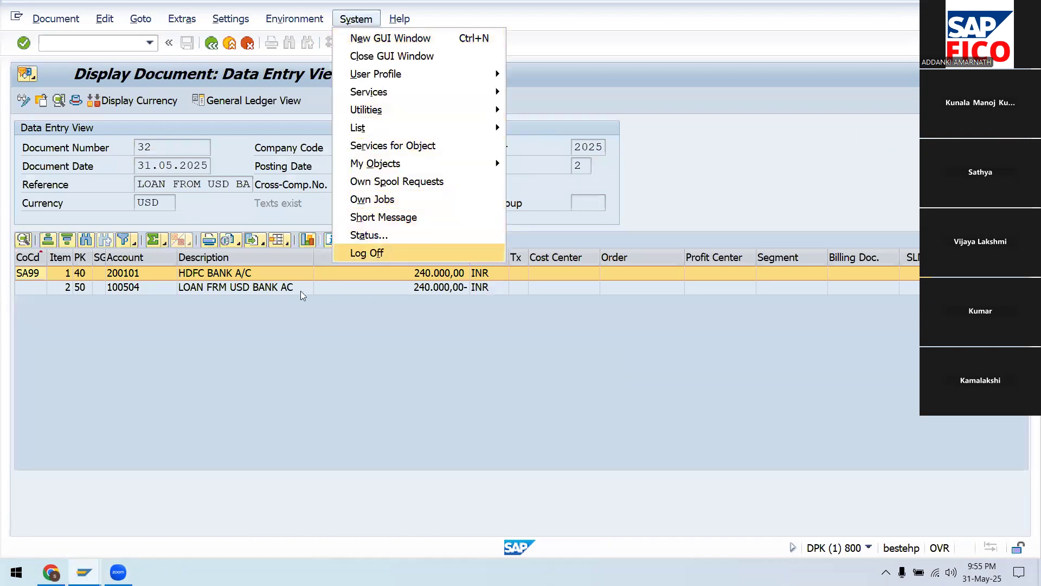
pyautogui.press('Return')
pyautogui.click(226, 307)
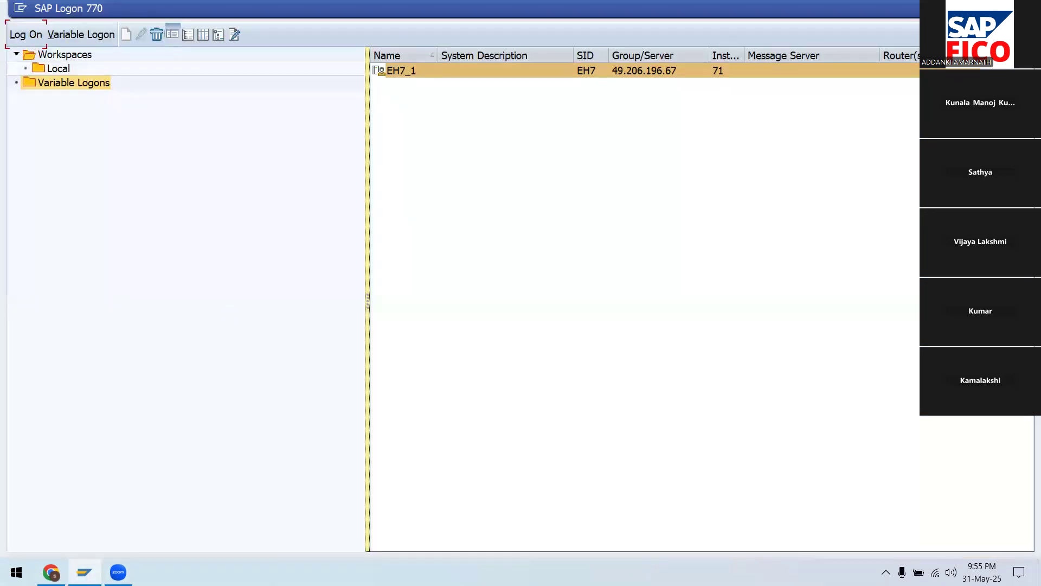
pyautogui.click(1027, 8)
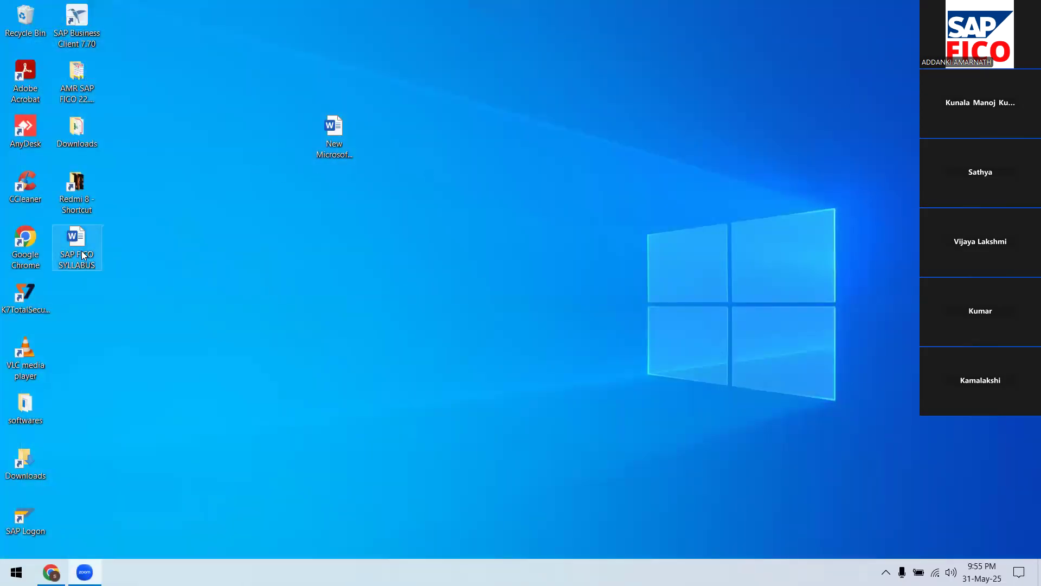
# Open the SAP FICO SYLLABUS document from the desktop and find topics 22 and 23 on foreign currency valuation and realized gain & loss
pyautogui.doubleClick(71, 251)
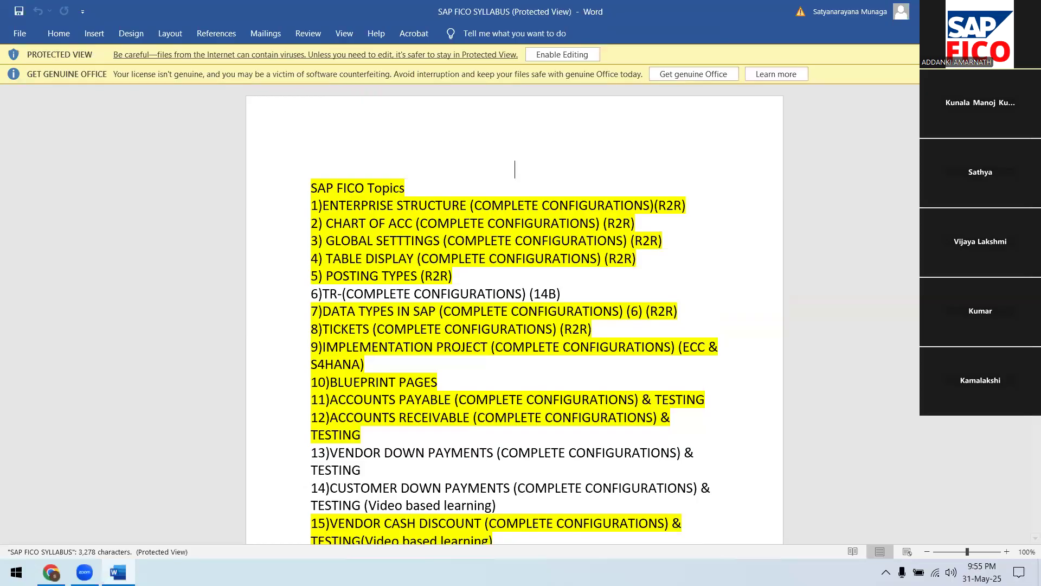
pyautogui.scroll(-5, 516, 288)
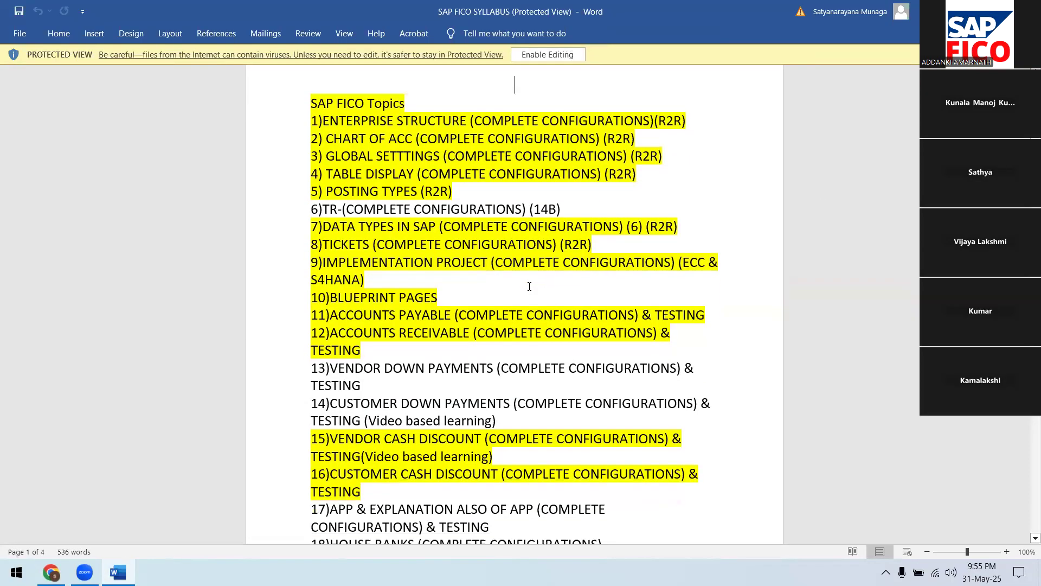
pyautogui.scroll(-3, 517, 288)
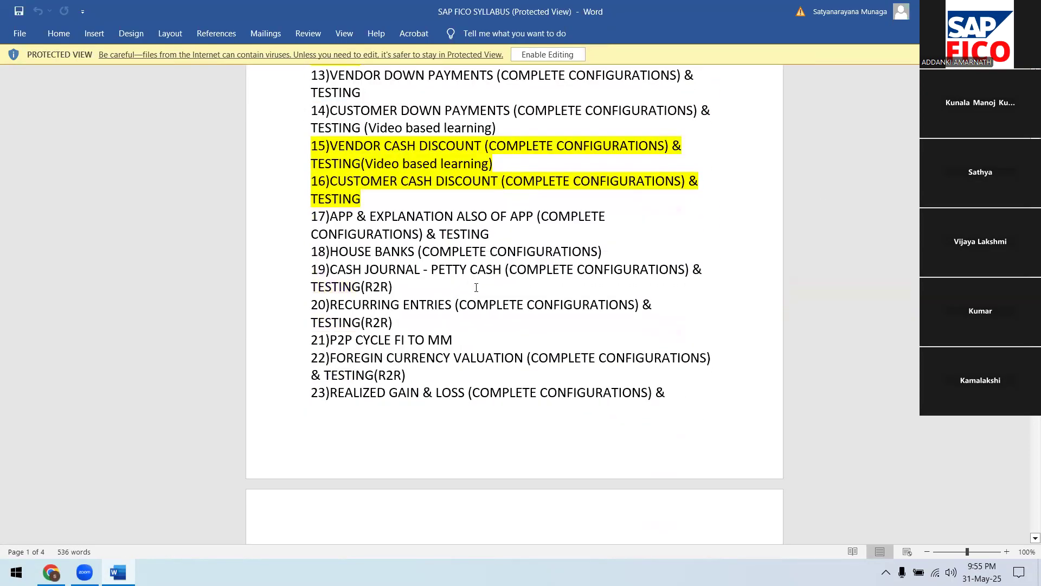
pyautogui.scroll(-3, 422, 284)
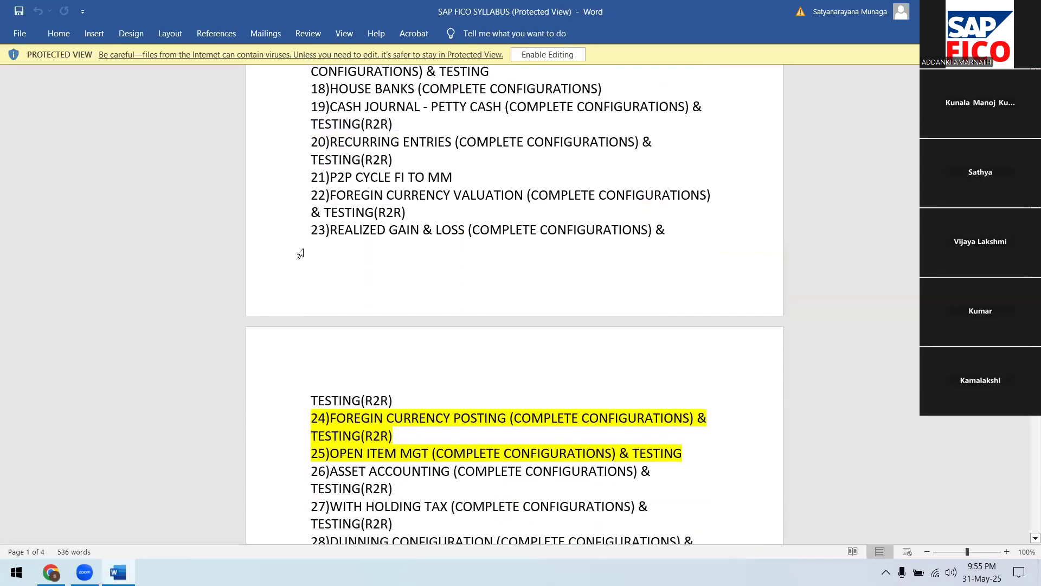
pyautogui.moveTo(338, 234); pyautogui.dragTo(685, 238)
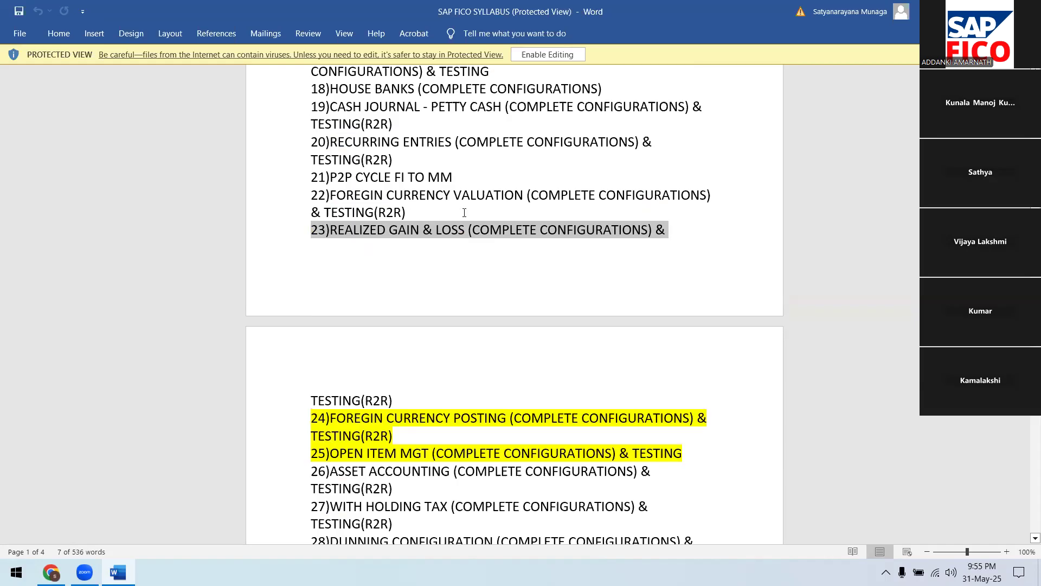
pyautogui.moveTo(343, 194); pyautogui.dragTo(723, 217)
pyautogui.scroll(3, 645, 128)
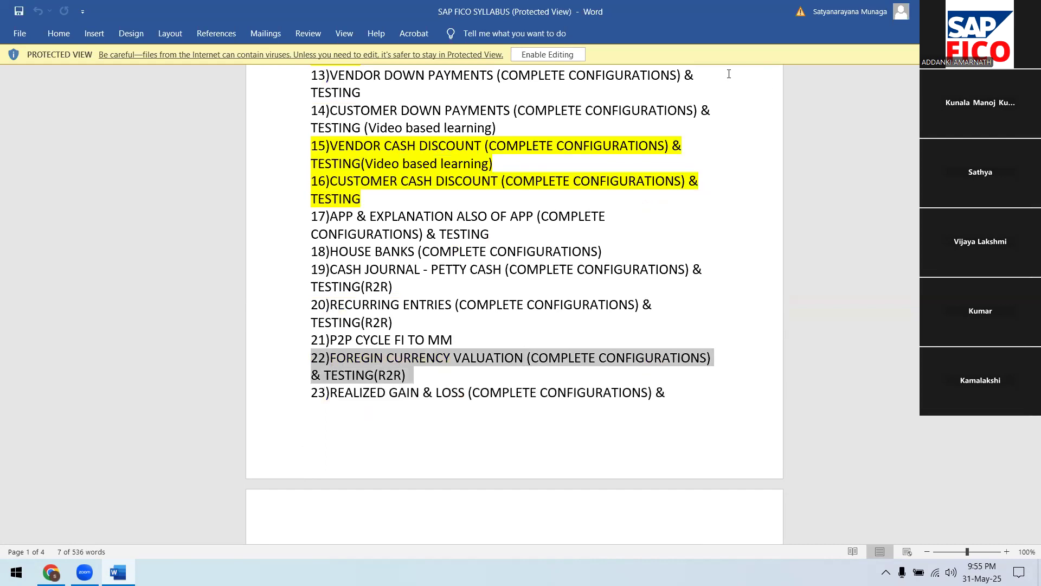
# Enable editing for the protected syllabus document and maximize its window
pyautogui.click(994, 11)
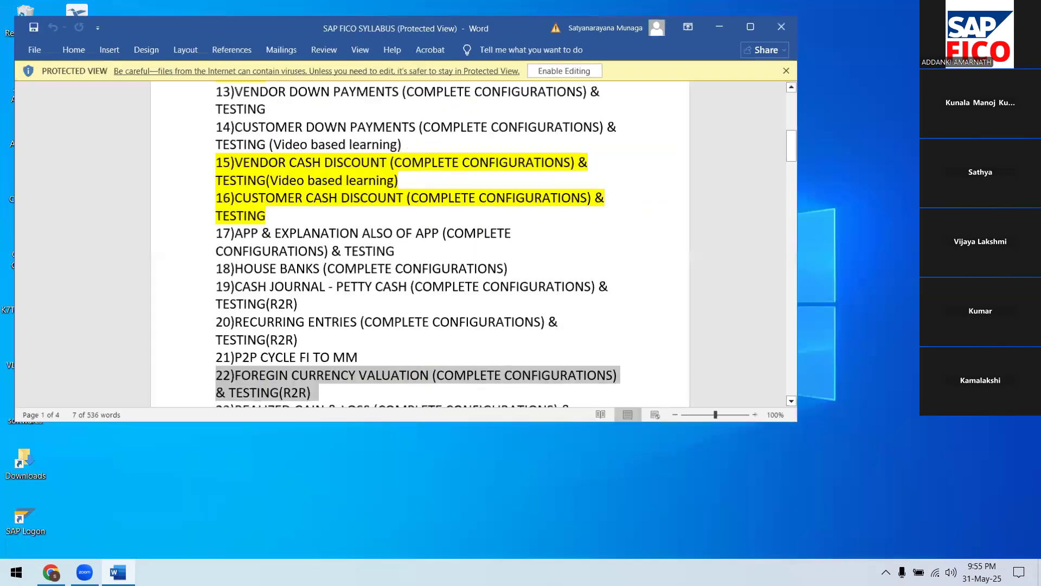
pyautogui.click(585, 78)
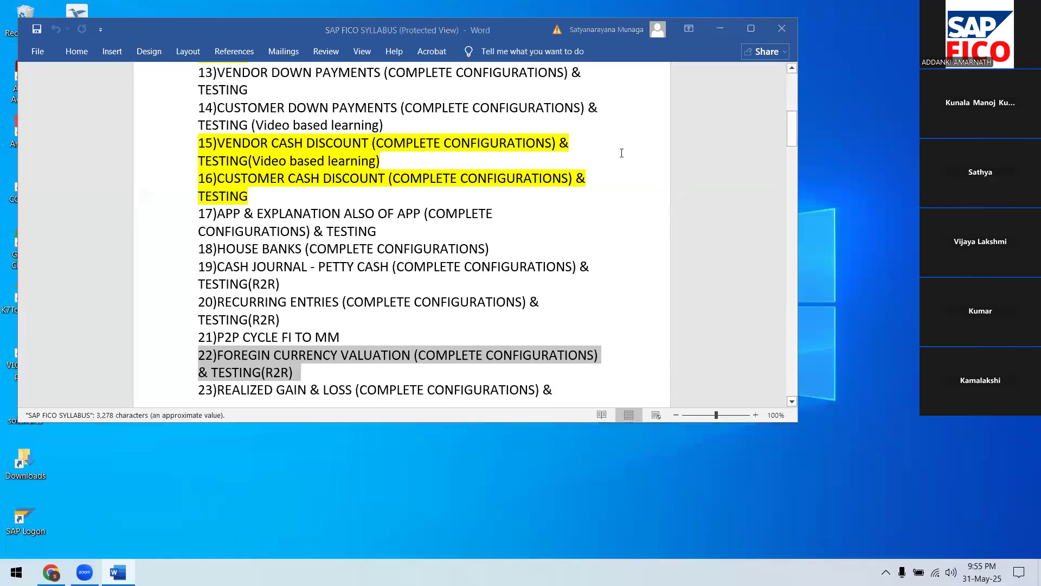
pyautogui.click(751, 28)
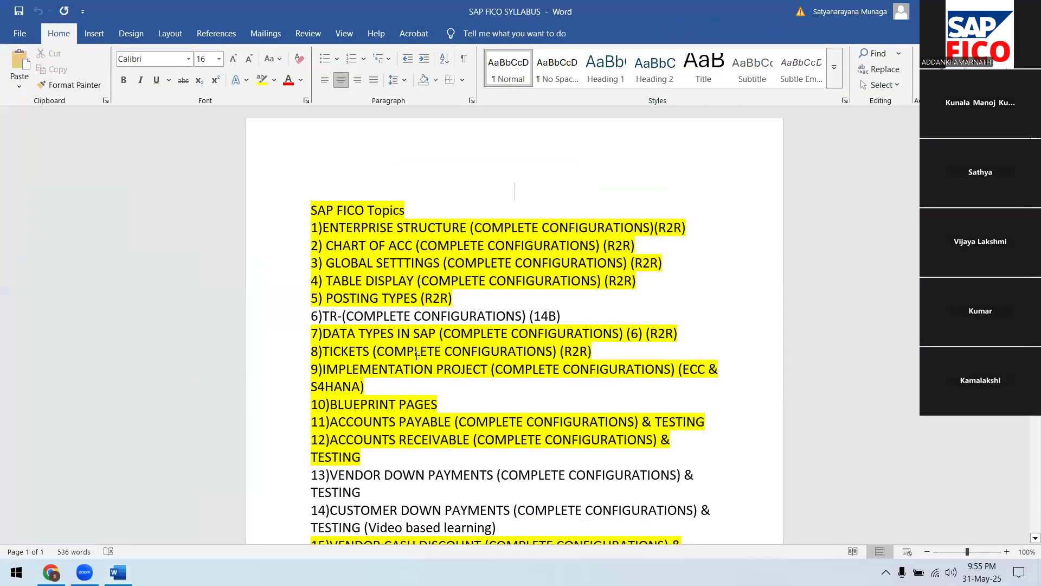
# Highlight topic 22, foreign currency valuation, in yellow across both of its lines
pyautogui.scroll(-6, 422, 353)
pyautogui.scroll(-1, 337, 373)
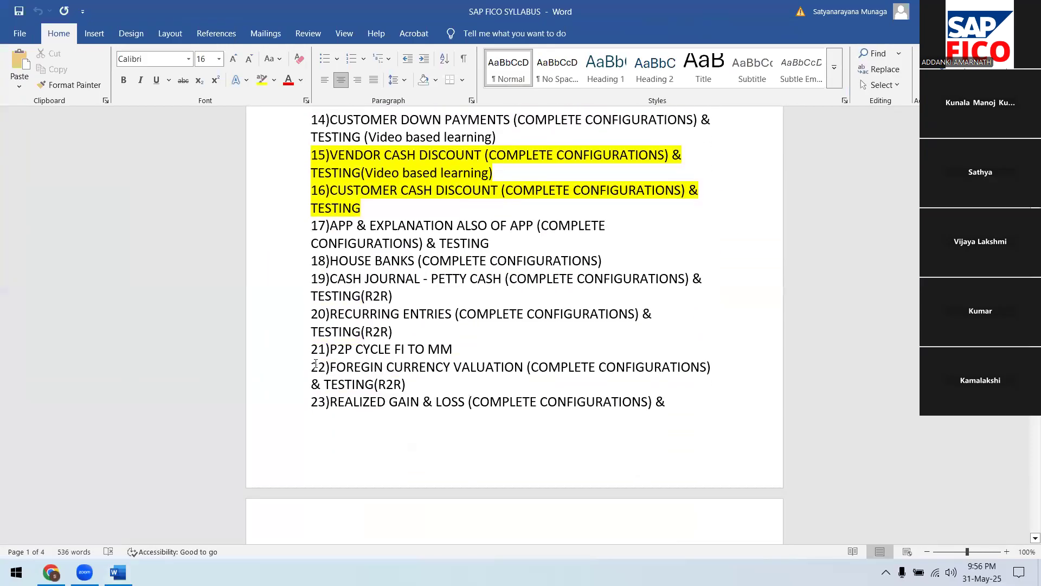
pyautogui.moveTo(312, 367); pyautogui.dragTo(699, 387)
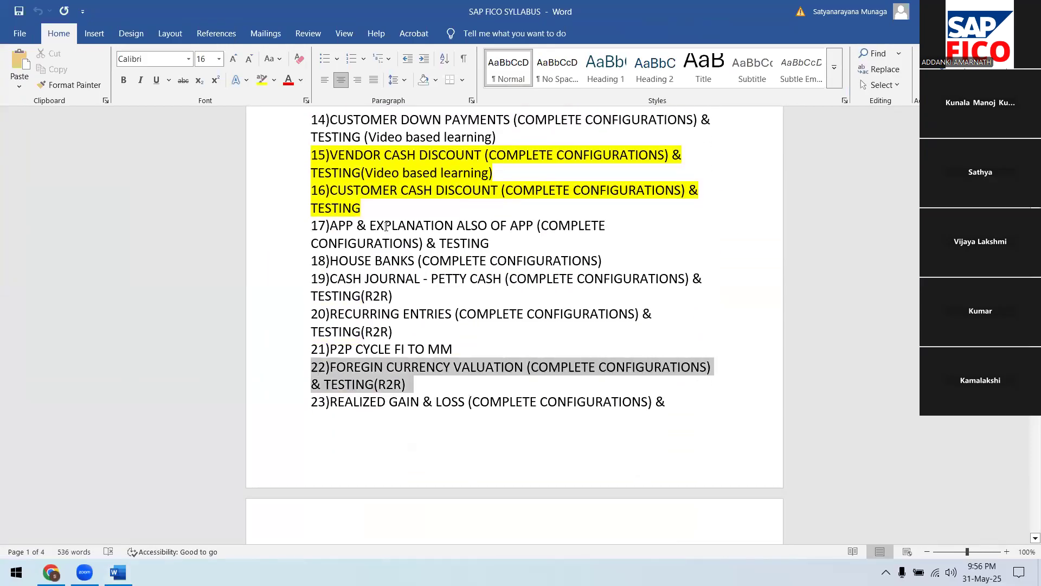
pyautogui.click(275, 81)
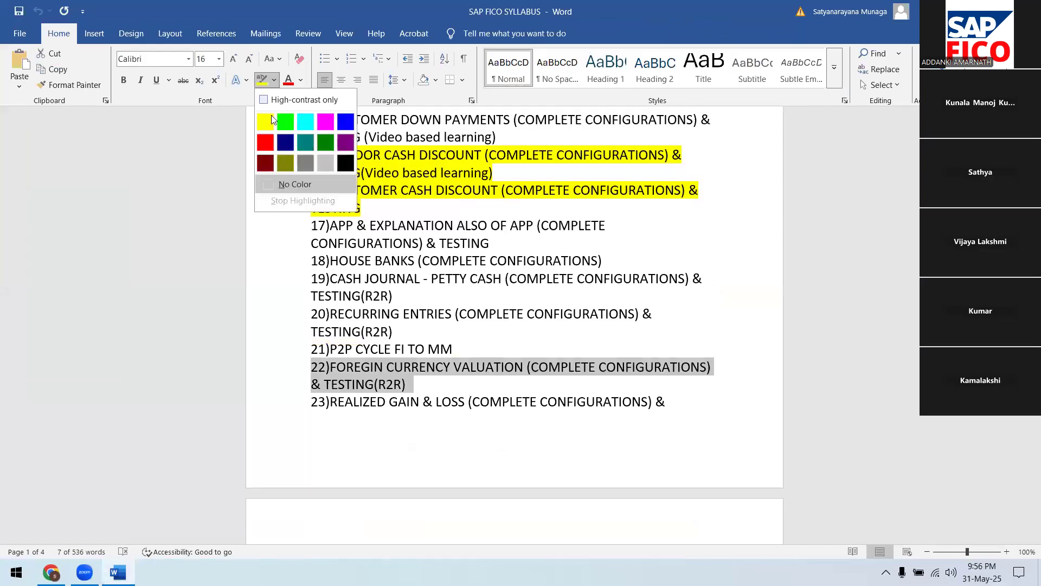
pyautogui.click(265, 123)
# Highlight topic 23, realized gain & loss, in yellow, including its TESTING(R2R) line on page 2
pyautogui.moveTo(312, 402); pyautogui.dragTo(670, 402)
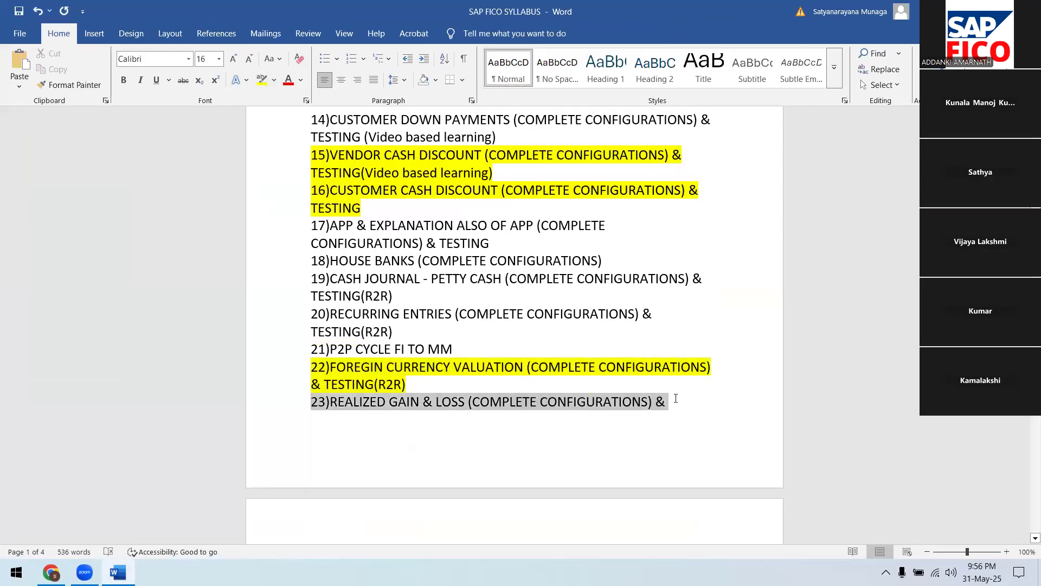
pyautogui.click(275, 81)
pyautogui.click(285, 170)
pyautogui.click(477, 415)
pyautogui.scroll(-3, 613, 340)
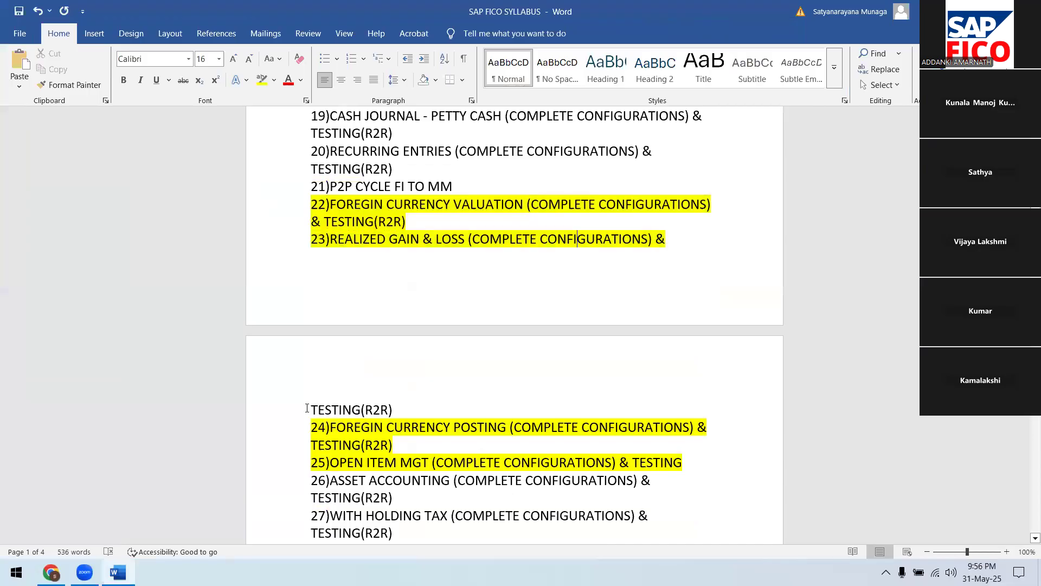
pyautogui.moveTo(307, 409); pyautogui.dragTo(426, 410)
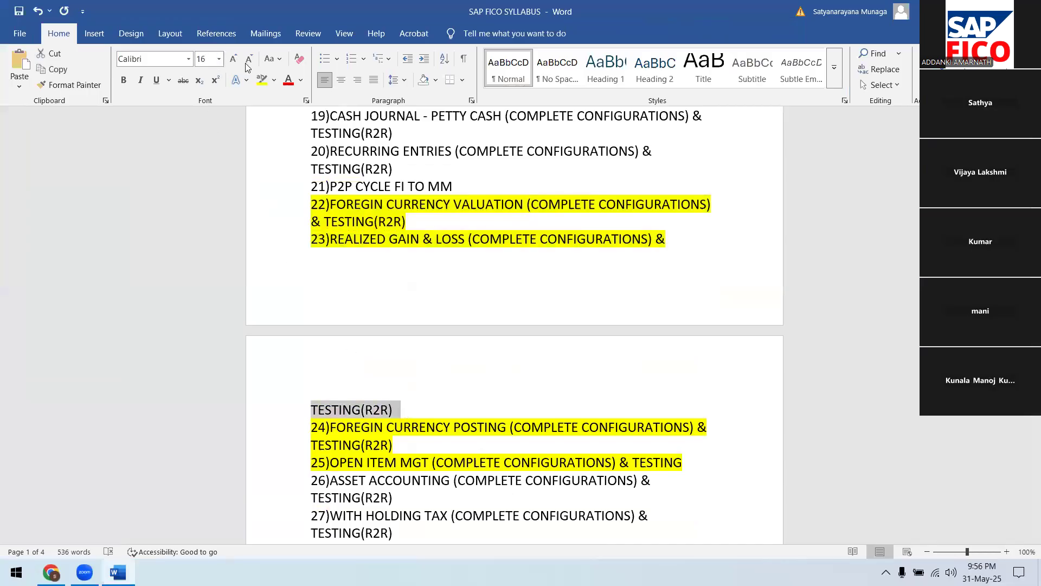
pyautogui.click(274, 80)
pyautogui.click(264, 122)
pyautogui.click(430, 354)
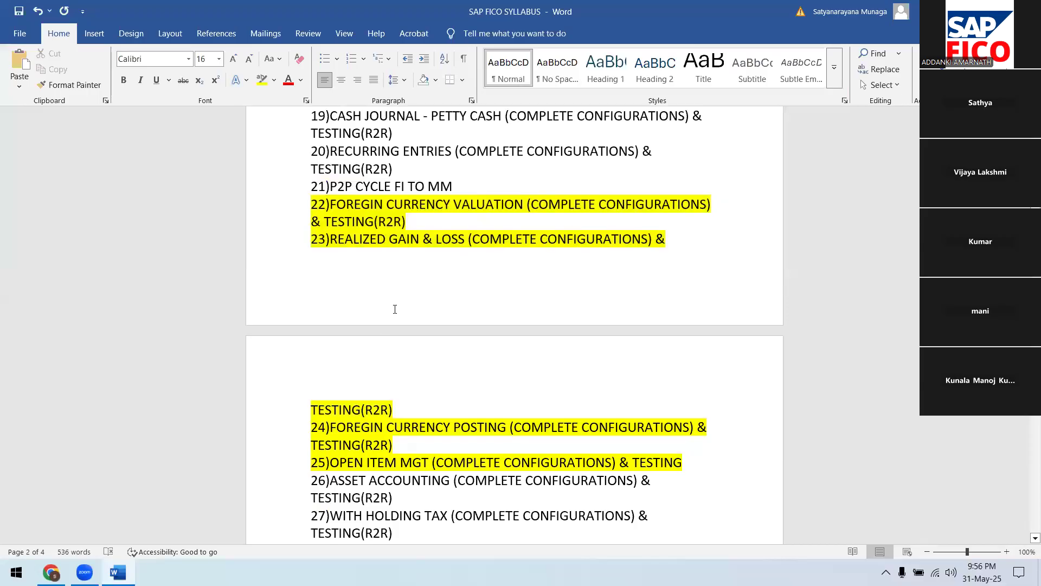
pyautogui.scroll(1, 379, 320)
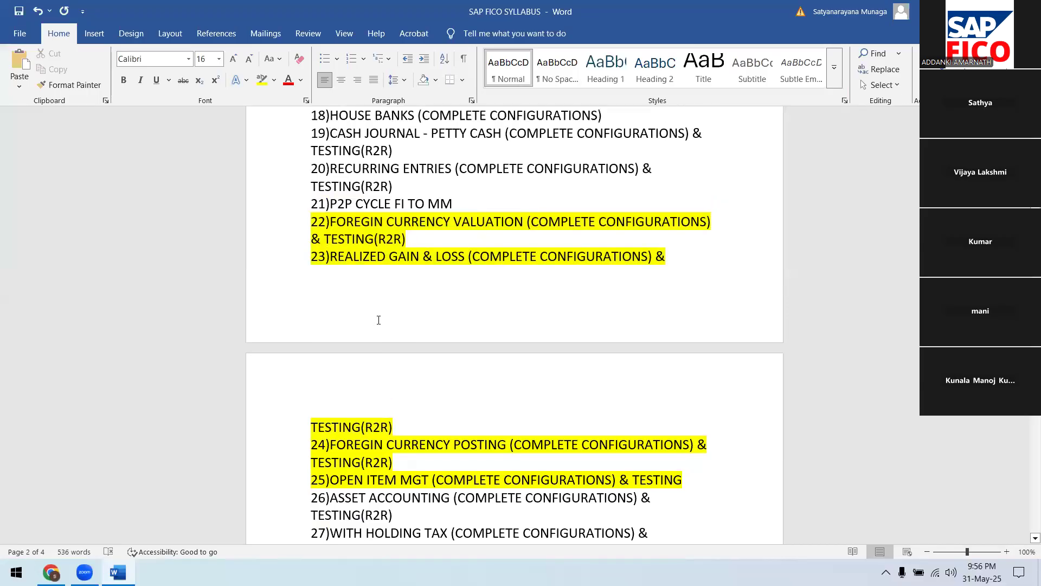
pyautogui.scroll(10, 379, 320)
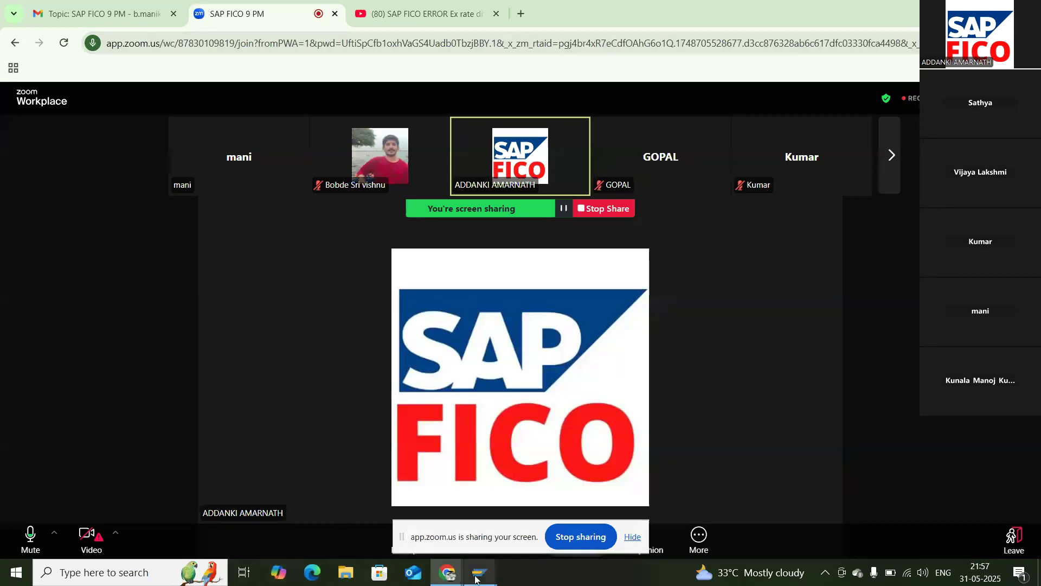
# Switch to the SAP Display IMG window to view the ledger settings and return to the Zoom meeting in Chrome
pyautogui.moveTo(476, 578)
pyautogui.click(457, 522)
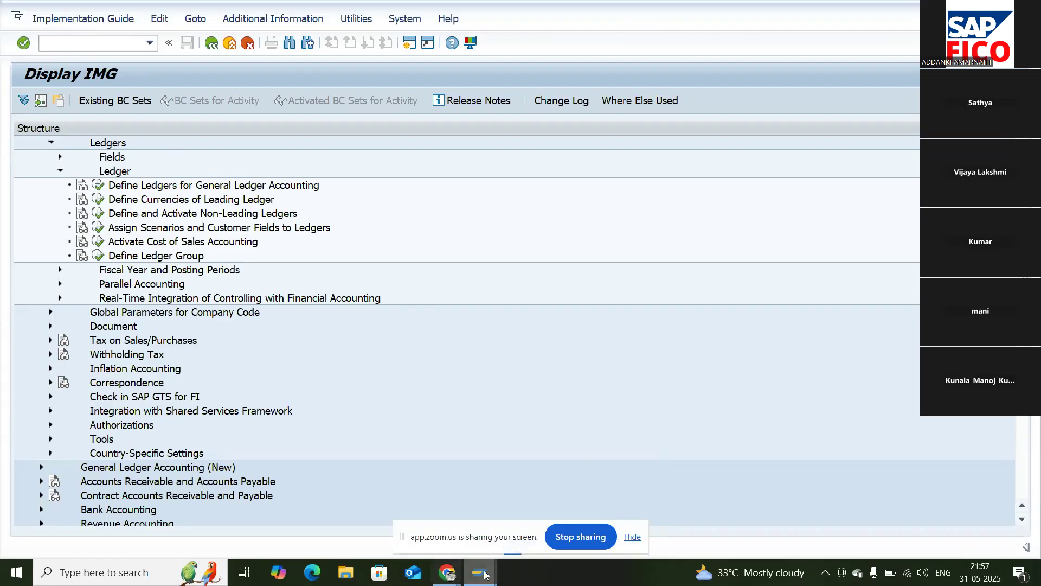
pyautogui.moveTo(446, 578)
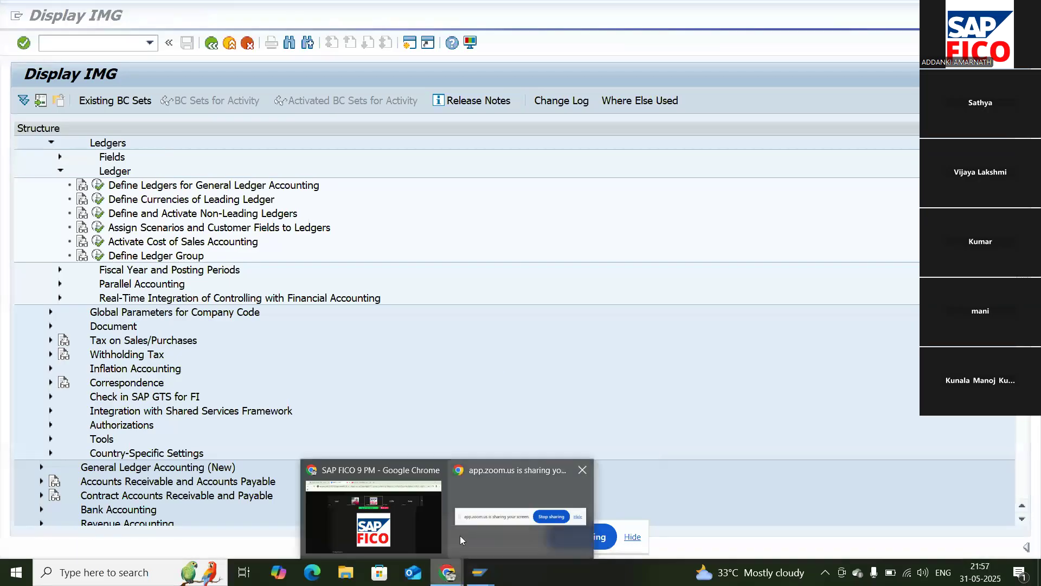
pyautogui.click(401, 536)
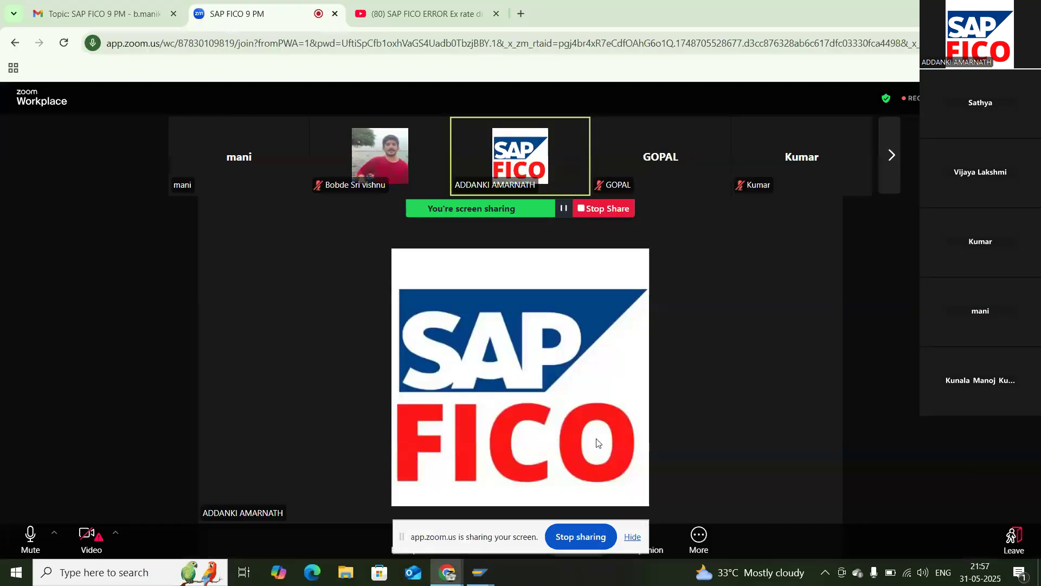
# Restart the screen share in the Zoom meeting and show the desktop
pyautogui.click(585, 536)
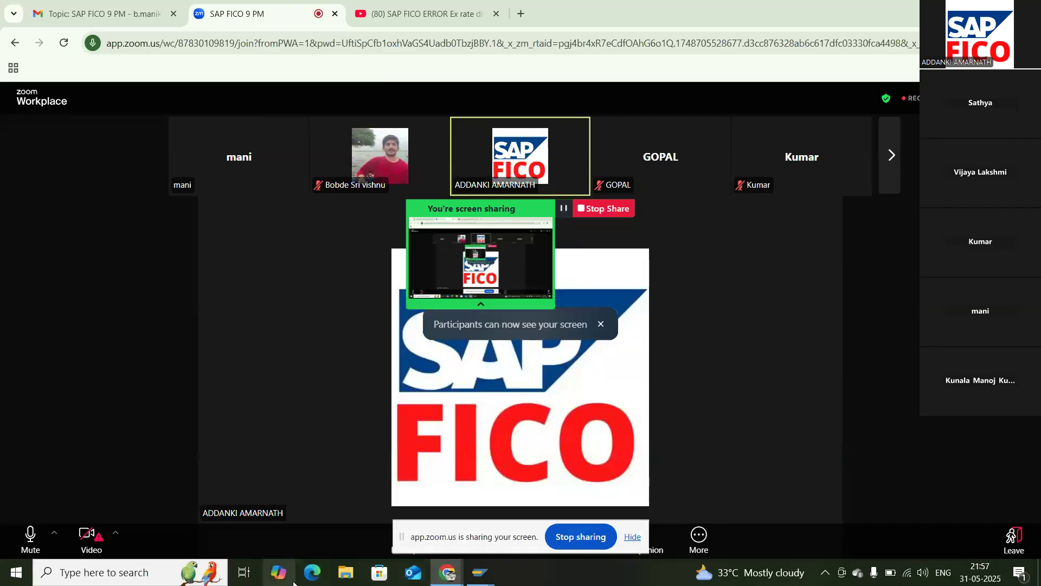
pyautogui.press('super+d')
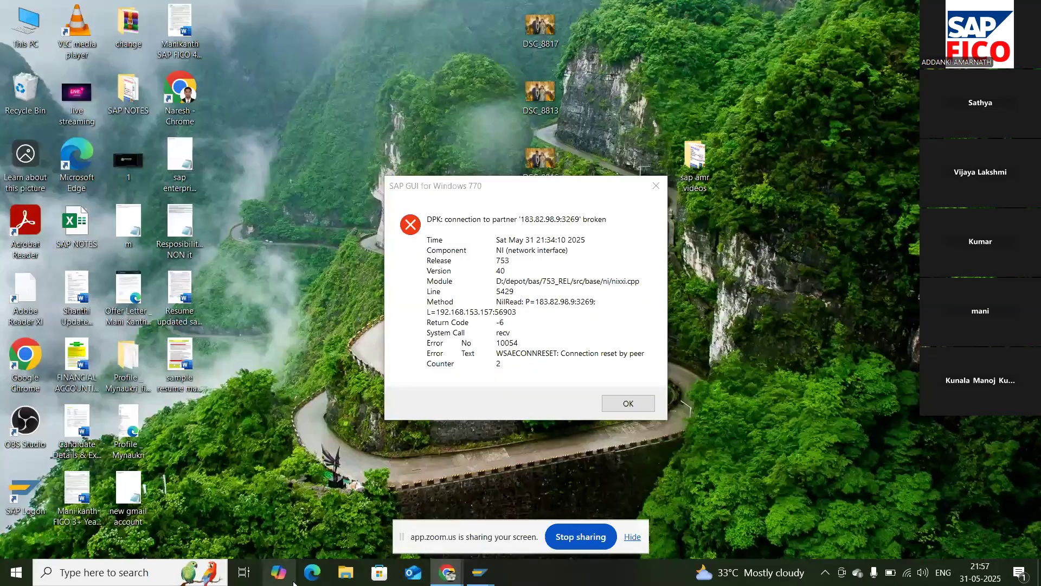
# Launch SAP Logon, open the system connection and try to log on to client 800 with the user name and password
pyautogui.doubleClick(45, 485)
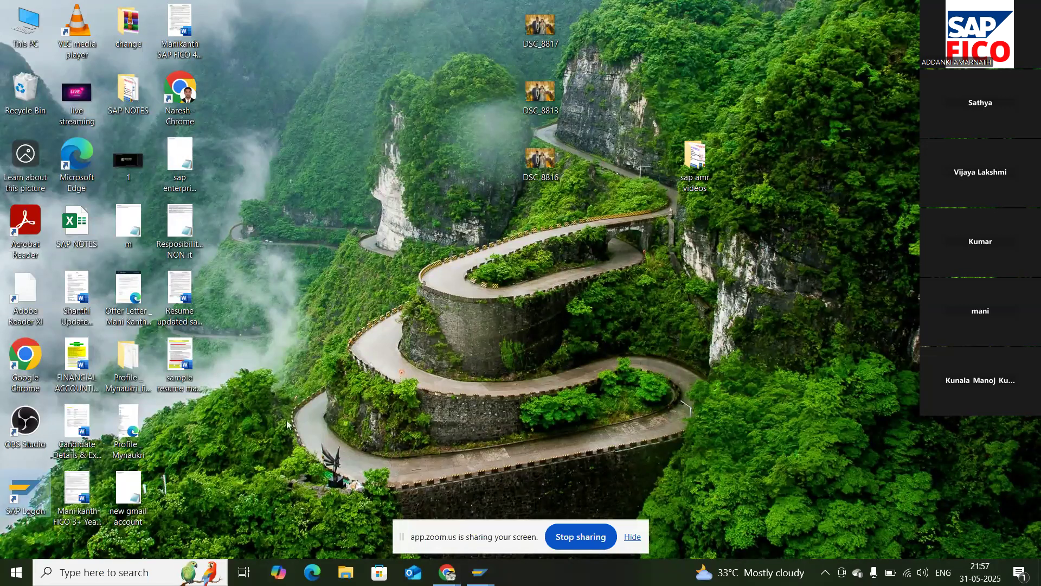
pyautogui.doubleClick(223, 103)
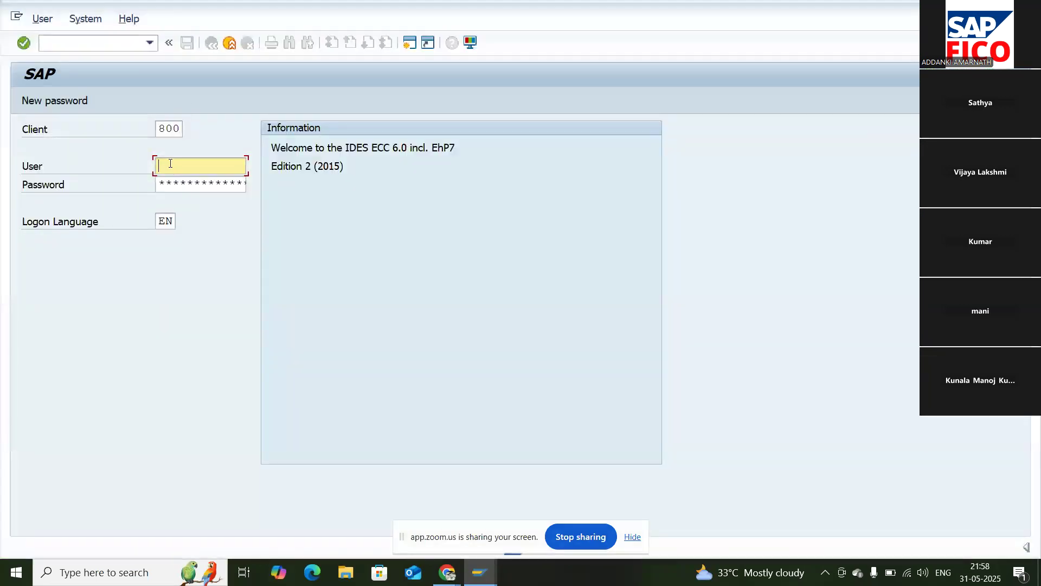
pyautogui.write('6')
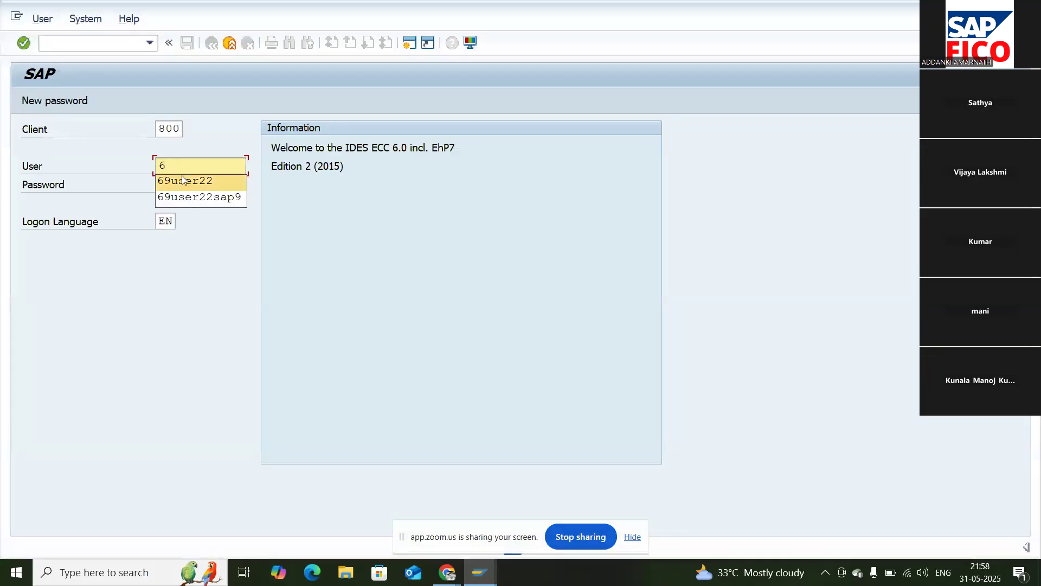
pyautogui.click(185, 180)
pyautogui.click(184, 182)
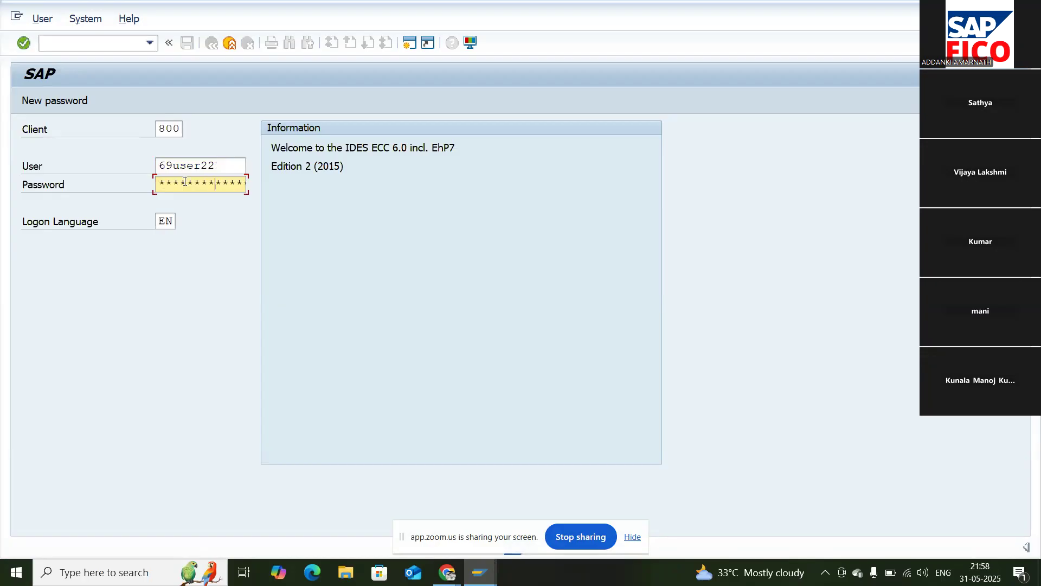
pyautogui.press('Return')
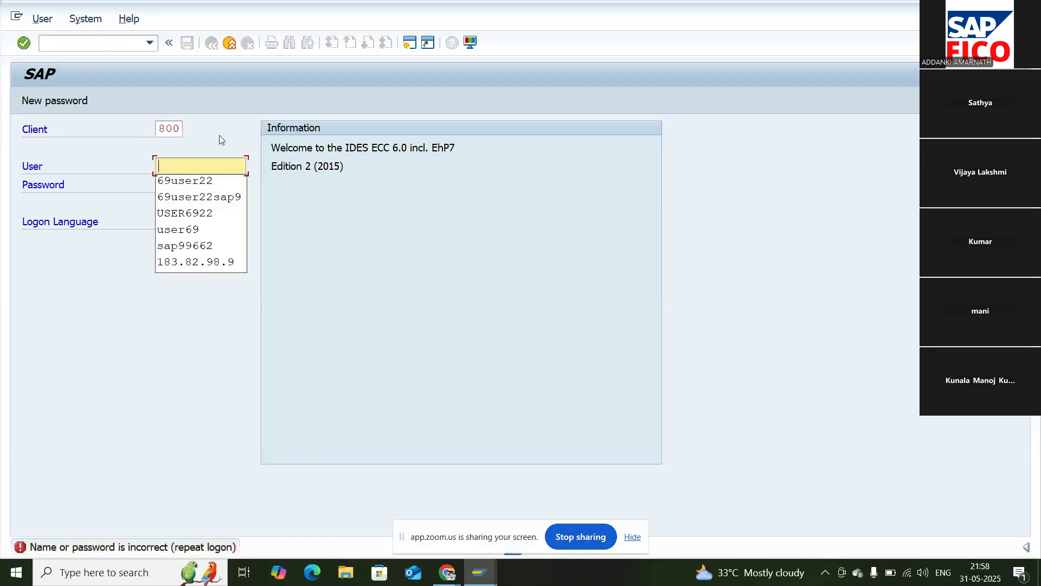
# Re-enter the user name and password to log on to client 800, and acknowledge the failed logon attempts information
pyautogui.click(208, 180)
pyautogui.click(208, 185)
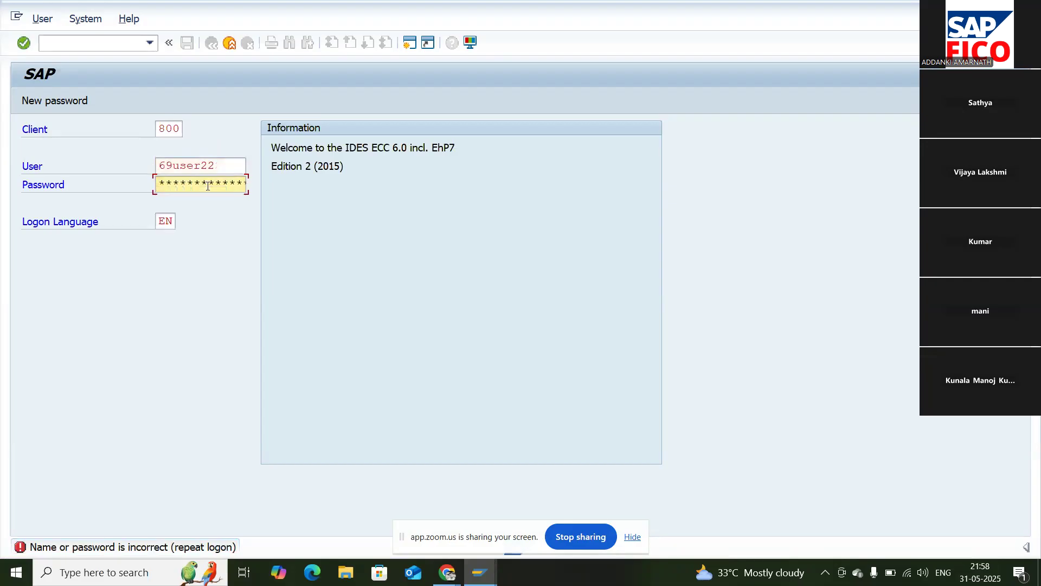
pyautogui.press('Return')
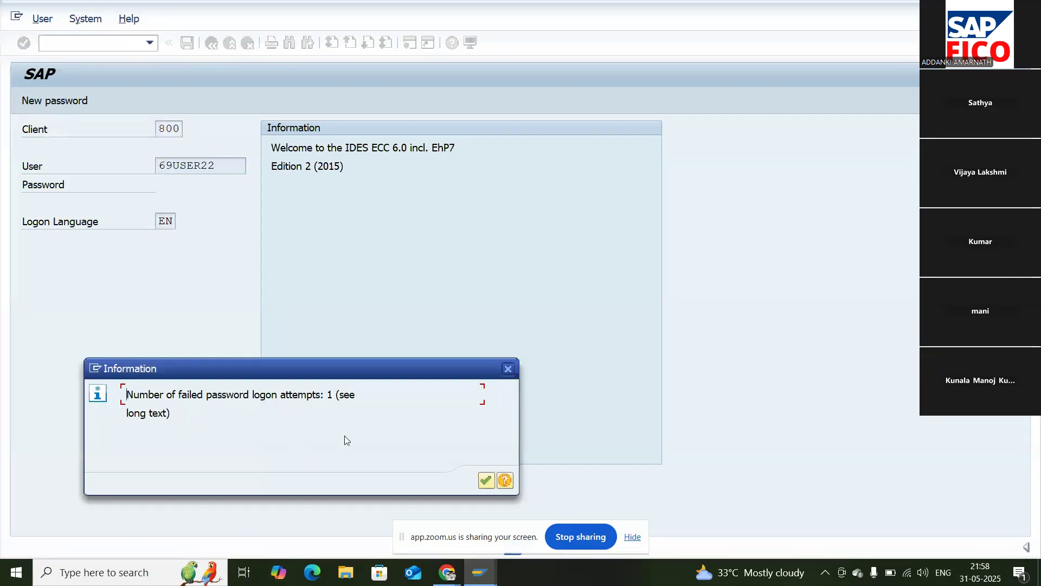
pyautogui.click(485, 483)
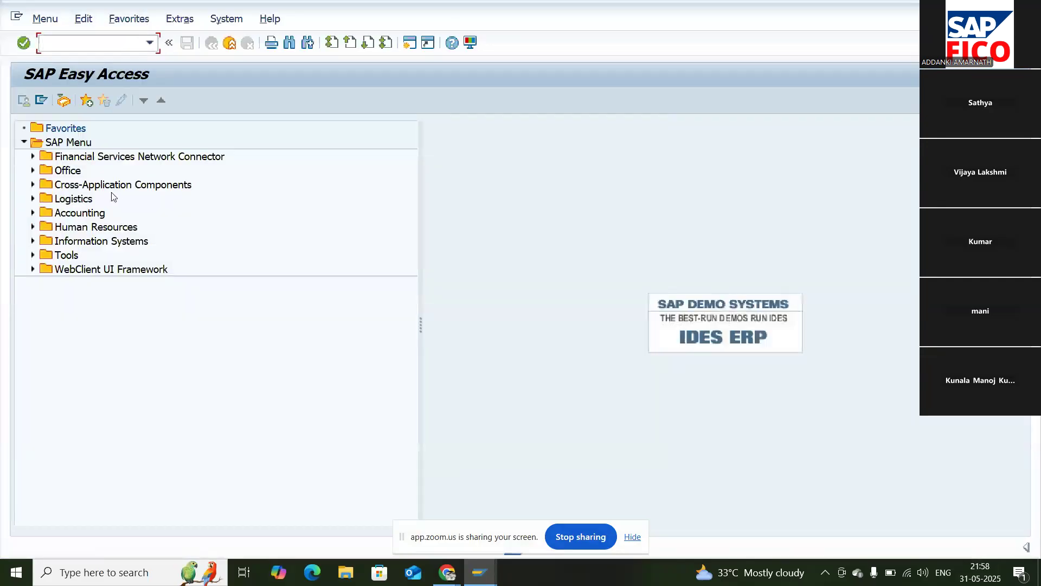
# Start transaction F-28 and enter document date 31.05.2025 and the clearing text "incoming payment"
pyautogui.write('f-28')
pyautogui.press('Return')
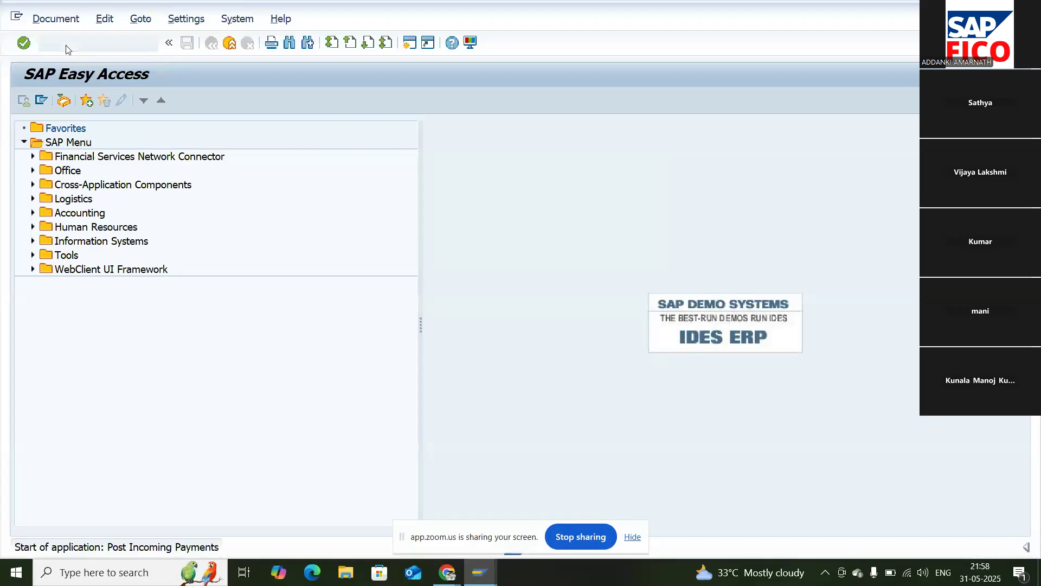
pyautogui.write('3')
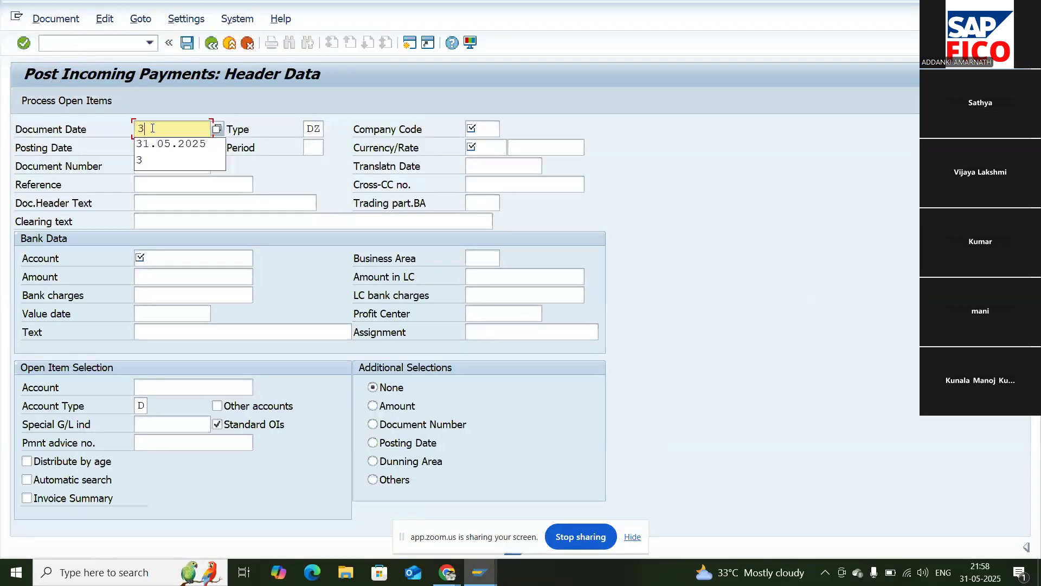
pyautogui.click(156, 141)
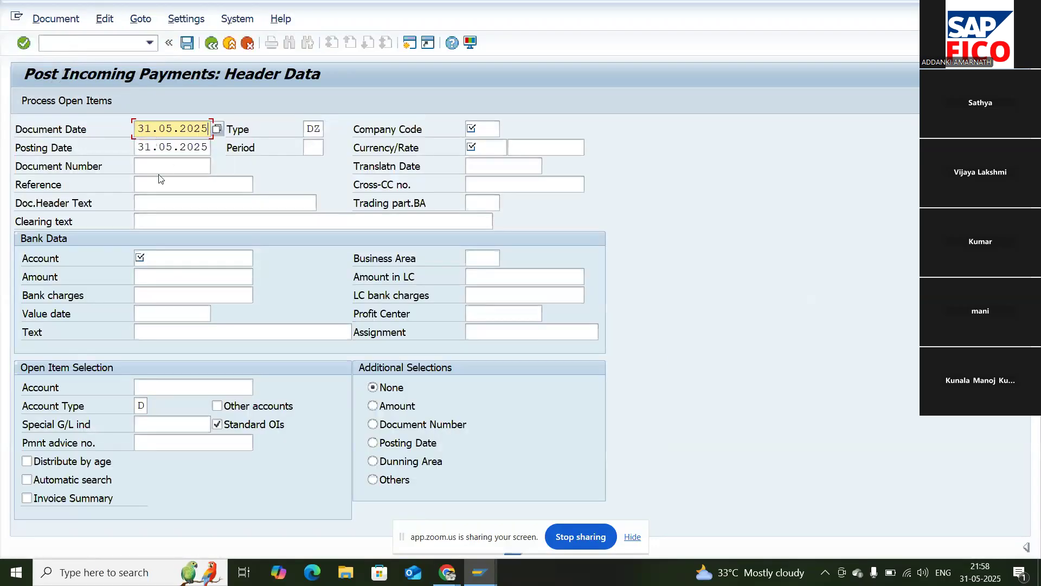
pyautogui.click(161, 220)
pyautogui.write('i')
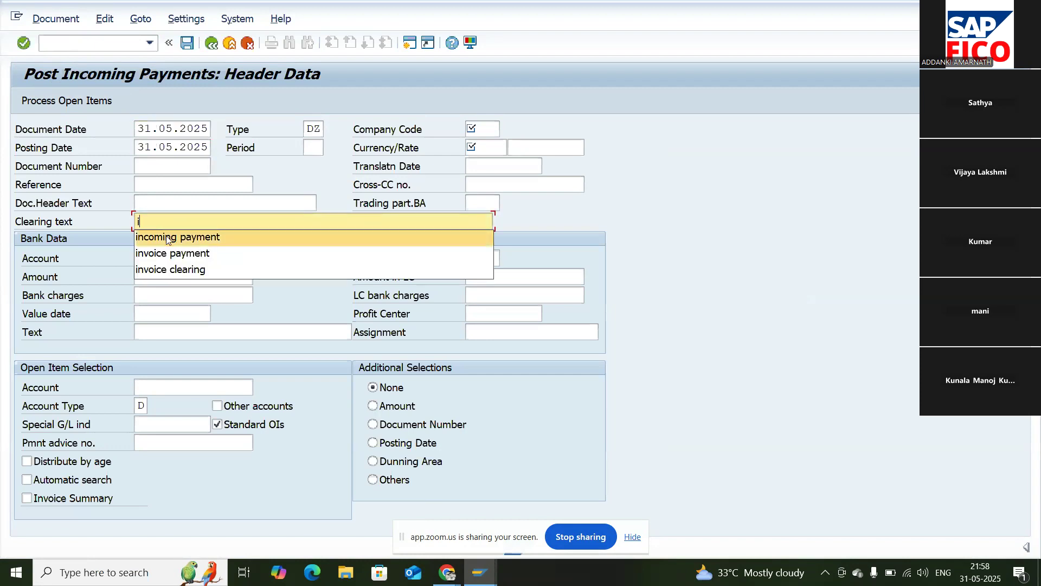
pyautogui.click(167, 238)
pyautogui.click(164, 258)
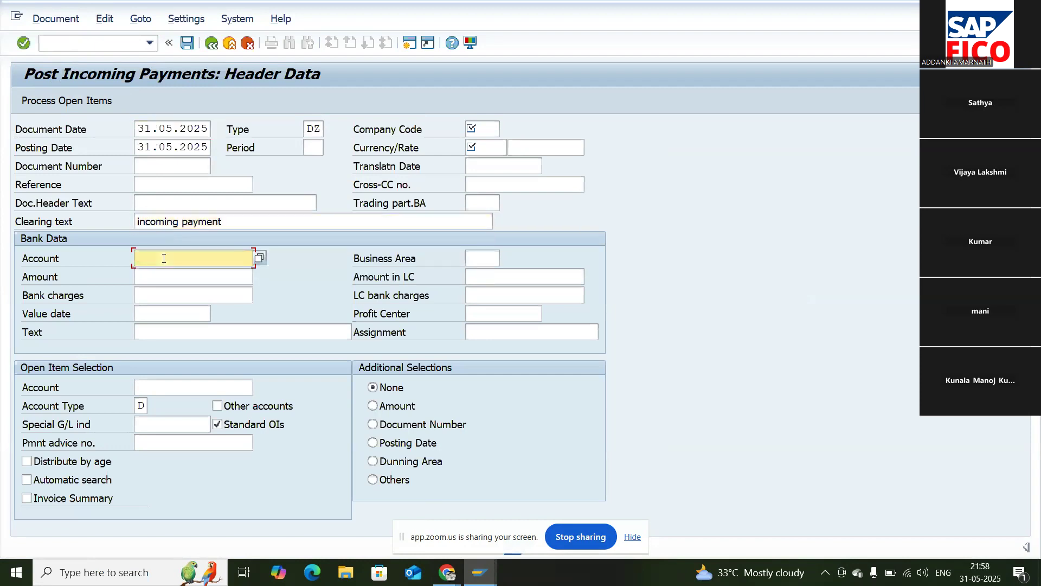
pyautogui.click(259, 258)
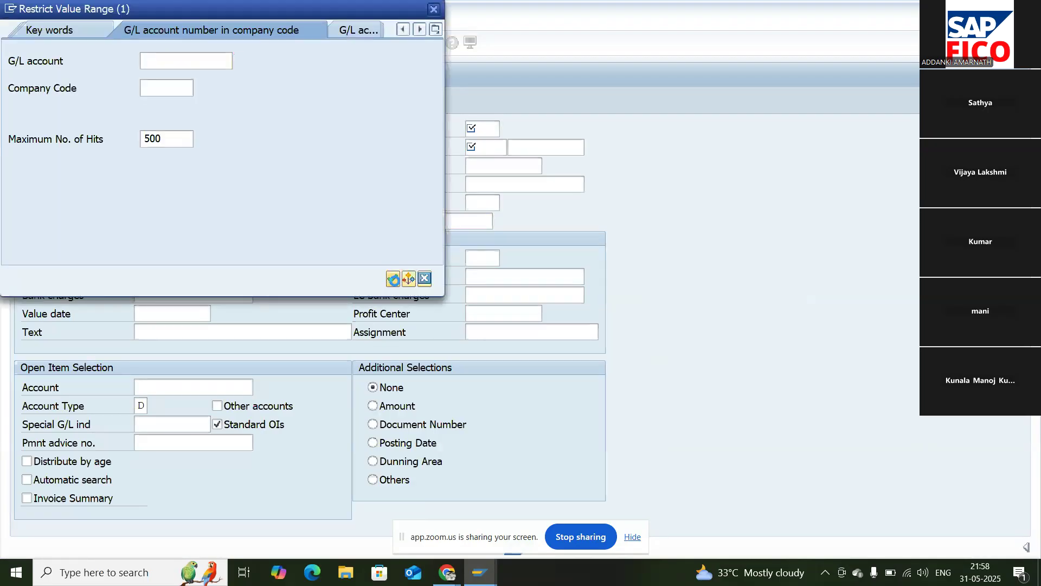
pyautogui.click(393, 279)
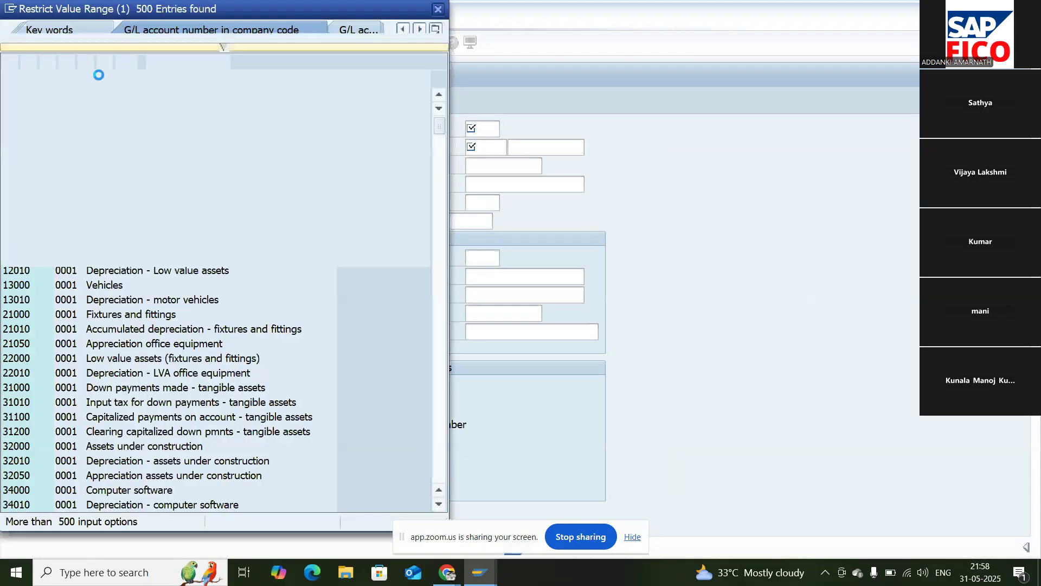
pyautogui.click(48, 61)
pyautogui.write('cas')
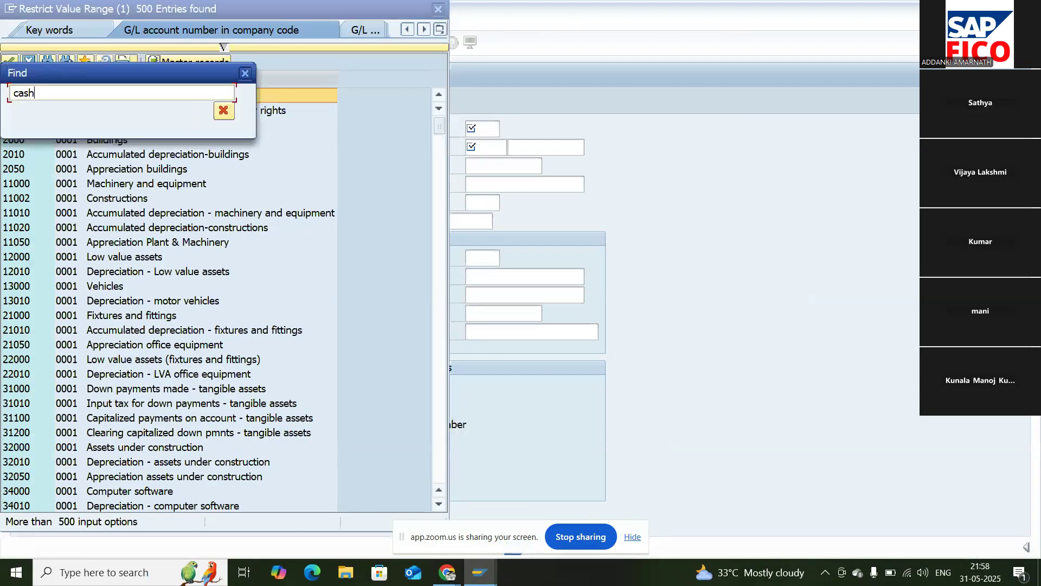
pyautogui.write('h')
pyautogui.click(199, 112)
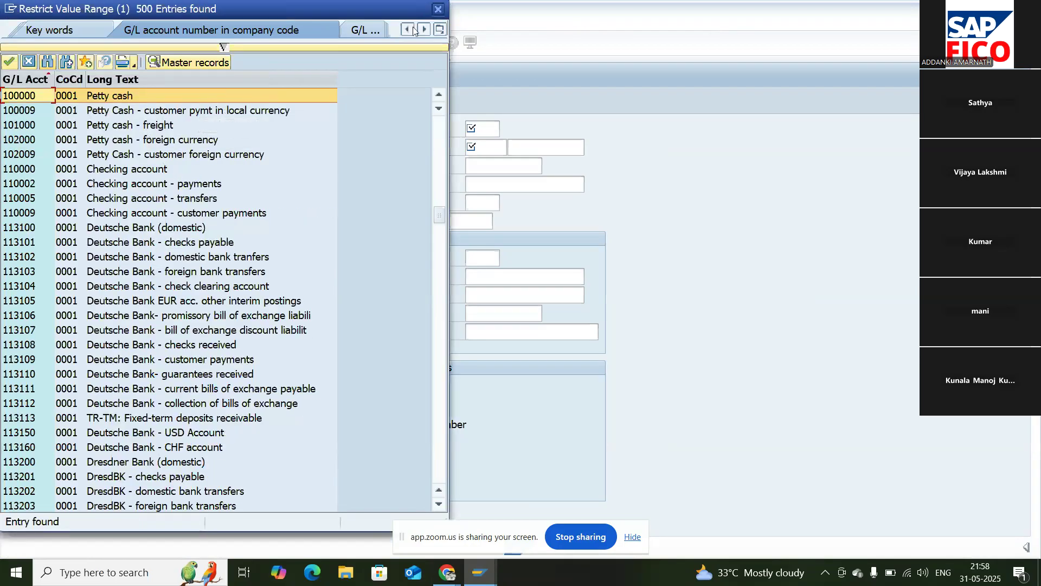
pyautogui.click(437, 9)
pyautogui.click(211, 258)
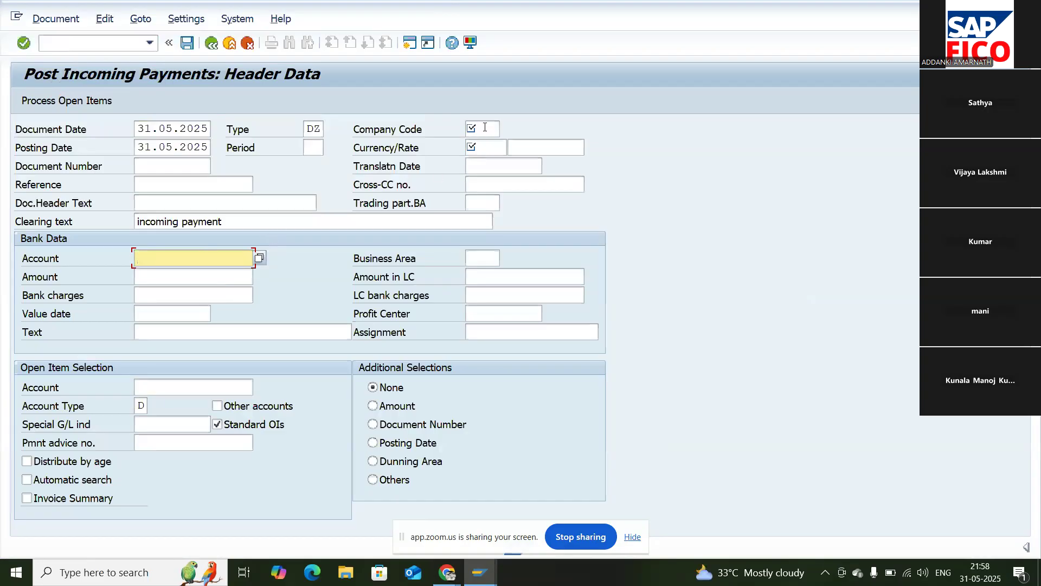
# Set the company code to pix1, the period to 2 and the currency to inr in the payment header
pyautogui.click(485, 126)
pyautogui.write('pik1')
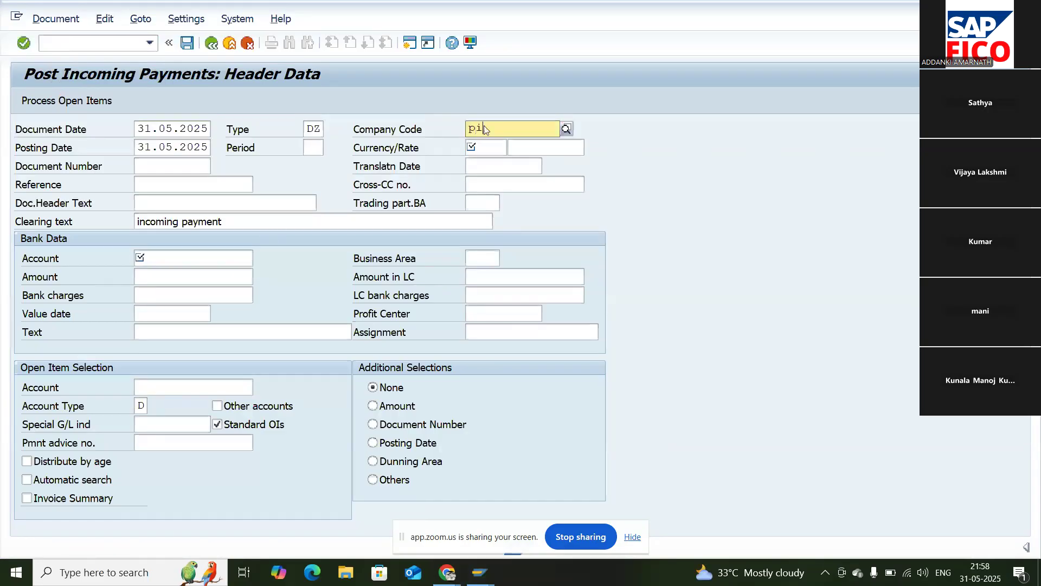
pyautogui.press('Return')
pyautogui.press('Tab')
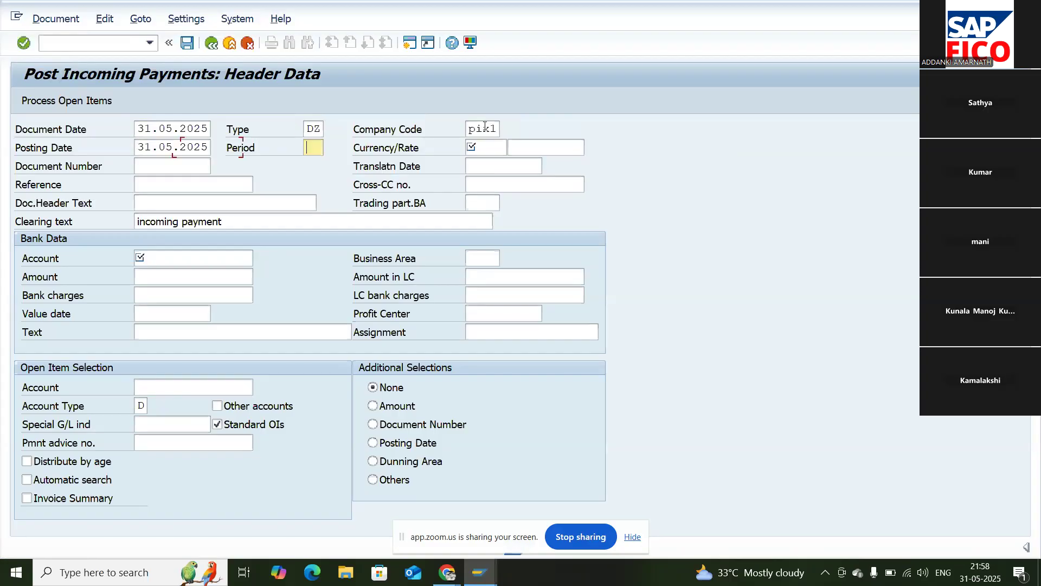
pyautogui.press('Return')
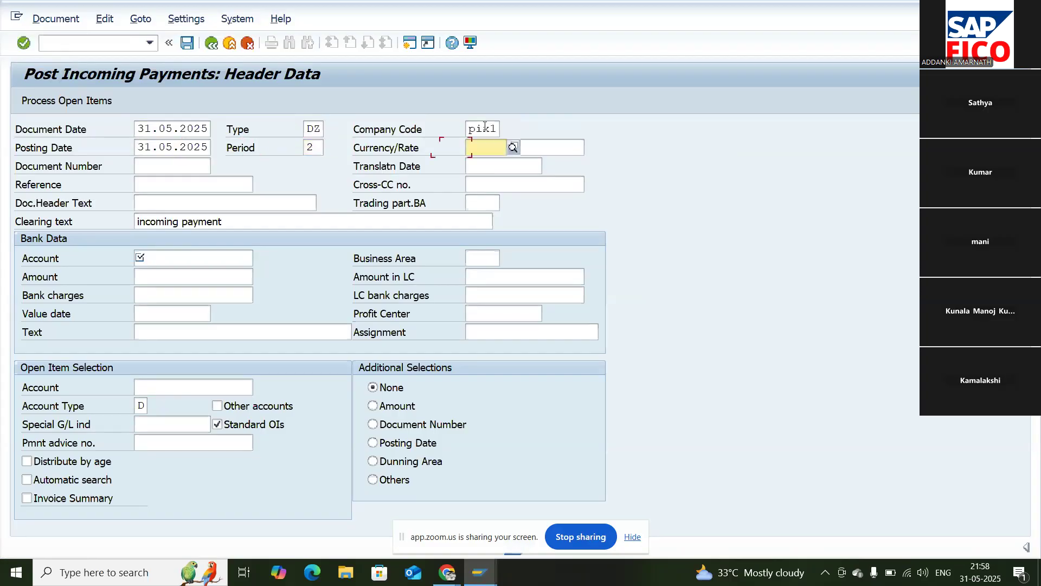
pyautogui.write('inr')
pyautogui.press('Tab')
pyautogui.press('Tab')
pyautogui.press('Tab')
pyautogui.press('Tab')
pyautogui.press('Tab')
pyautogui.press('Tab')
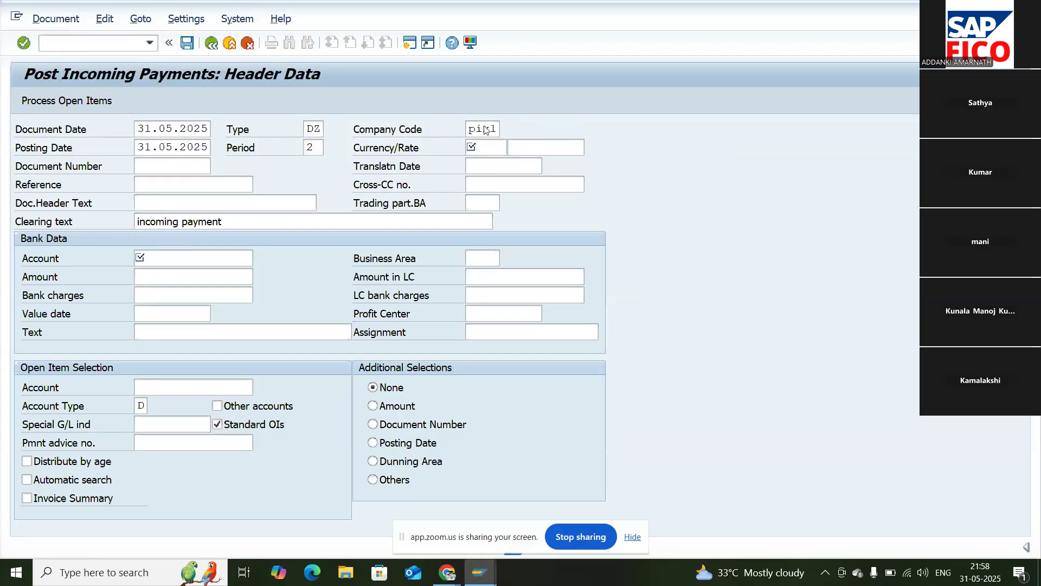
pyautogui.press('Tab')
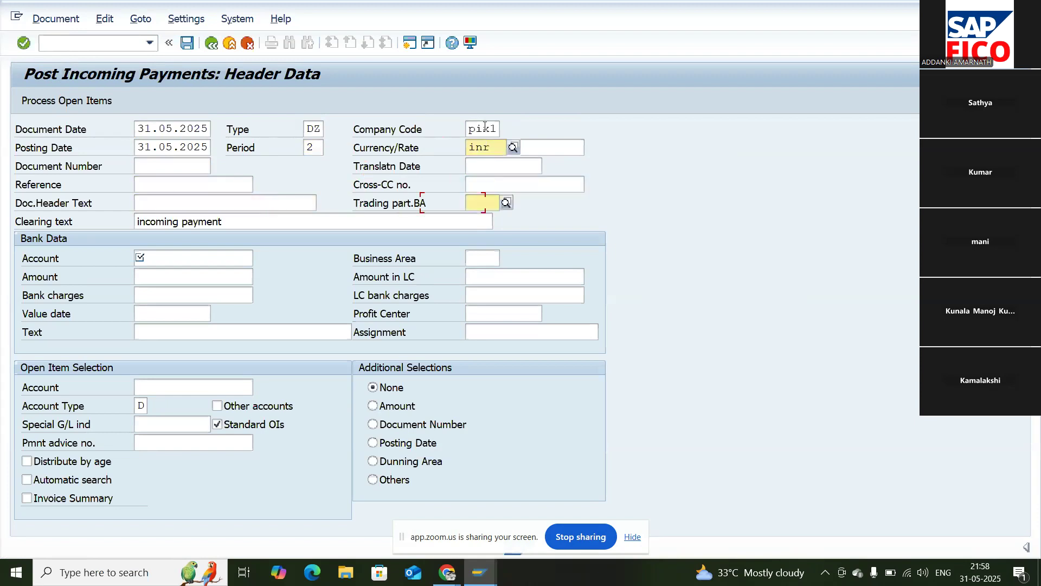
# Search the company code's G/L accounts for "cash" and choose cash discount a/c as the bank data account
pyautogui.click(251, 259)
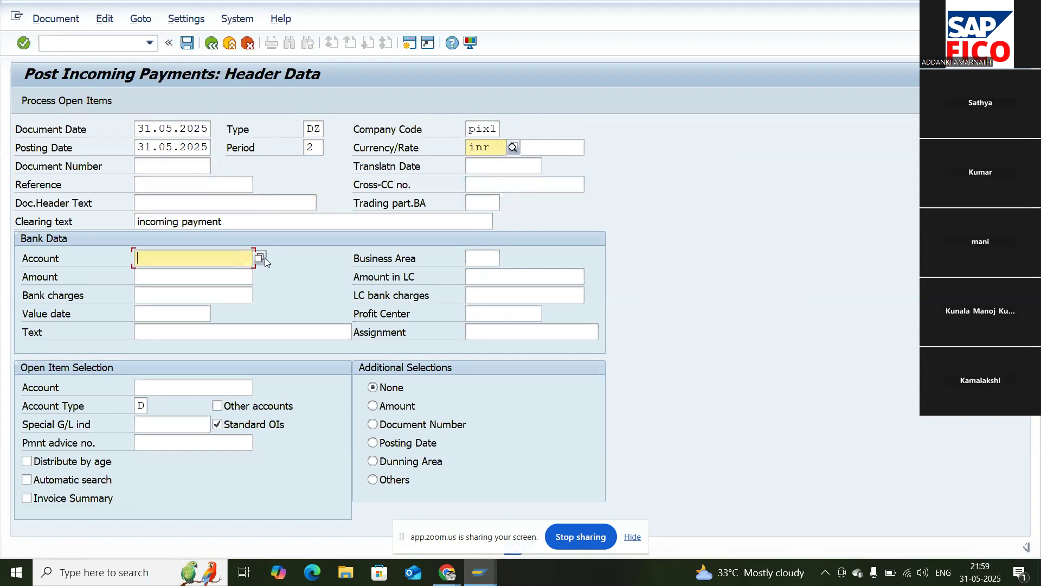
pyautogui.click(259, 258)
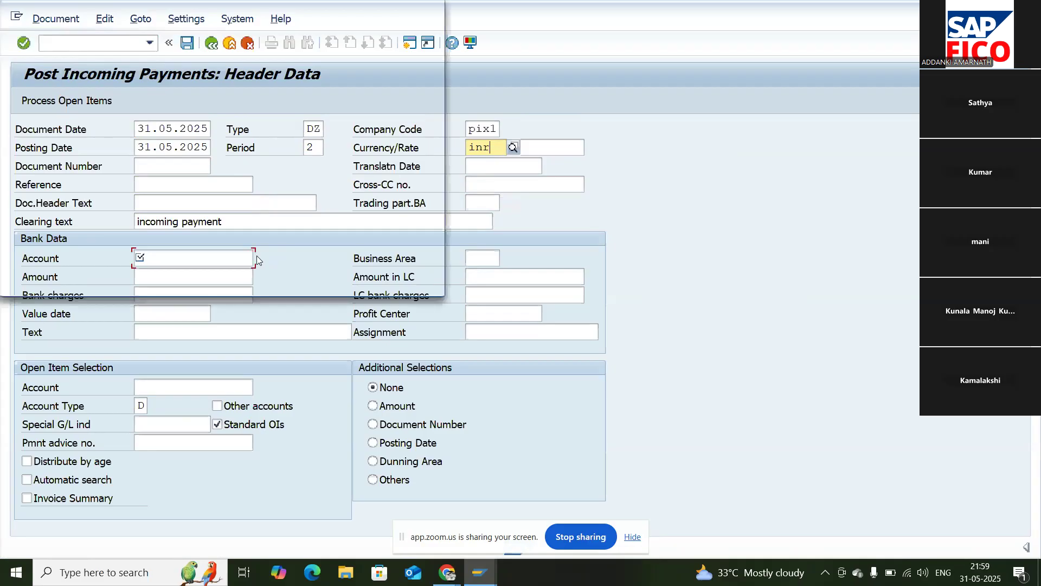
pyautogui.click(393, 277)
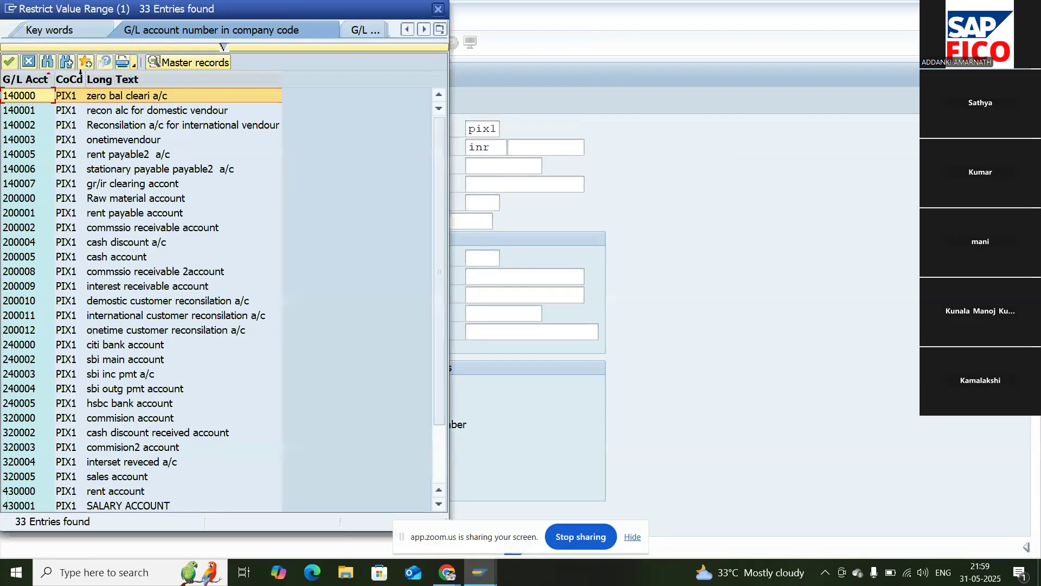
pyautogui.click(47, 63)
pyautogui.write('cash')
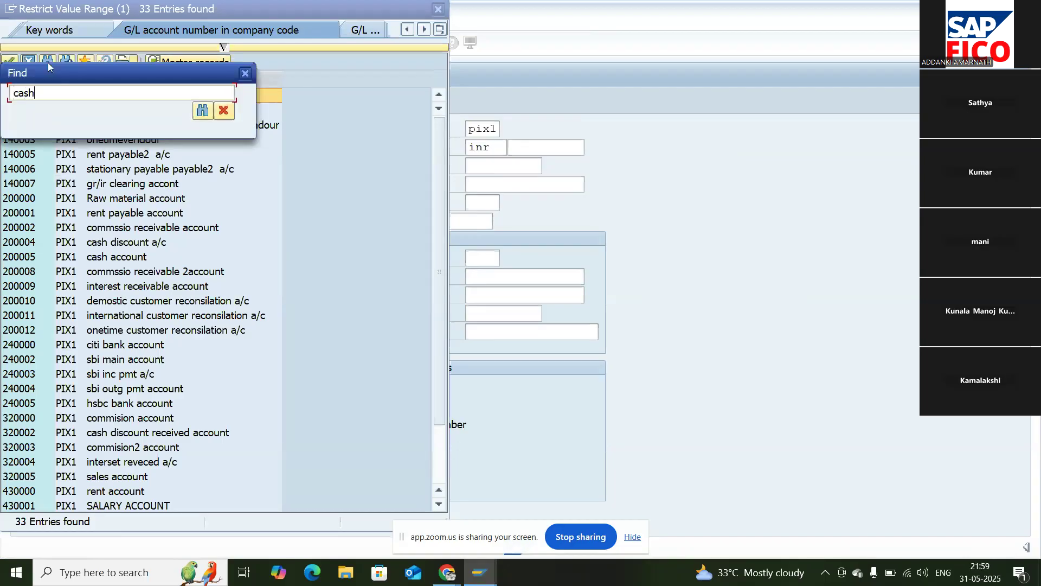
pyautogui.press('Return')
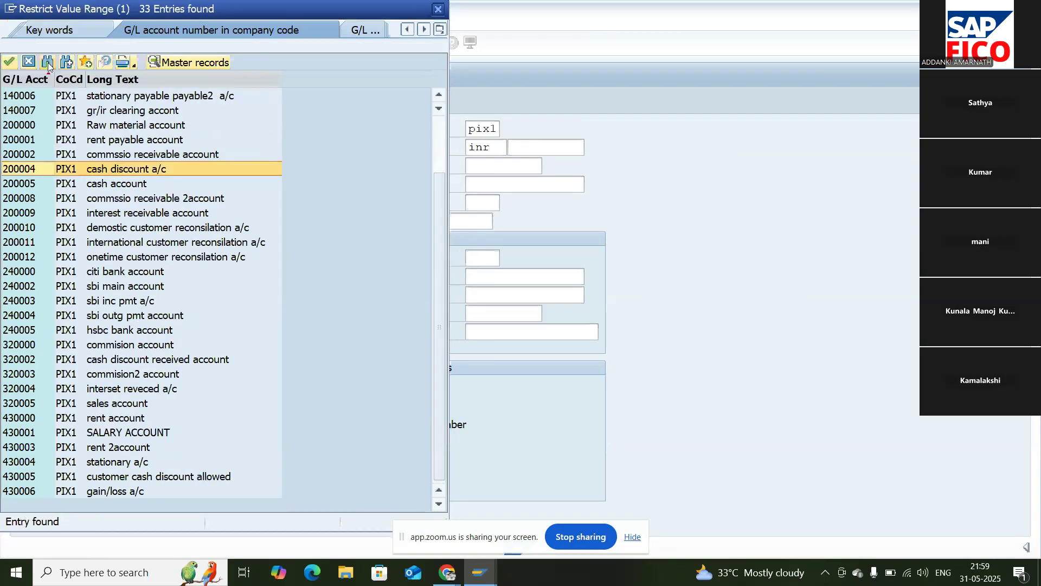
pyautogui.doubleClick(94, 165)
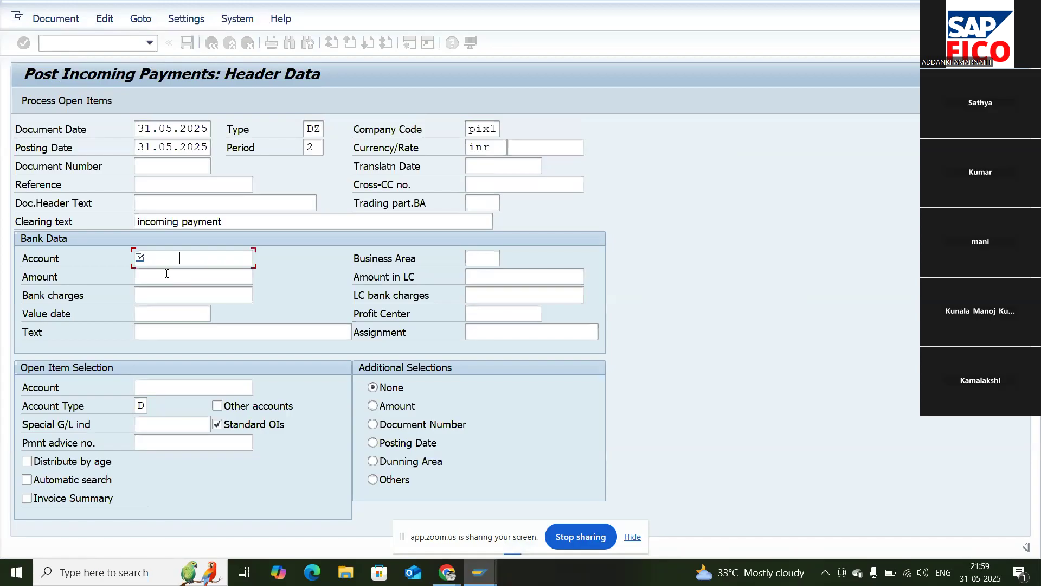
# Complete the bank data with amount 980, value date 31.05.2025 and the text "incoming payment"
pyautogui.click(166, 274)
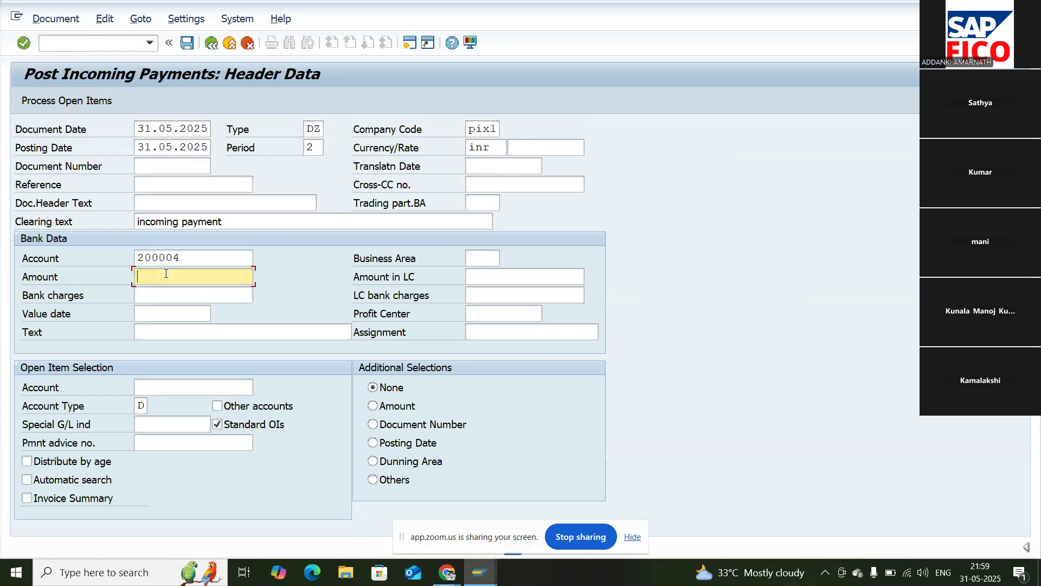
pyautogui.write('980')
pyautogui.click(161, 314)
pyautogui.write('31')
pyautogui.click(167, 329)
pyautogui.click(169, 332)
pyautogui.write('i')
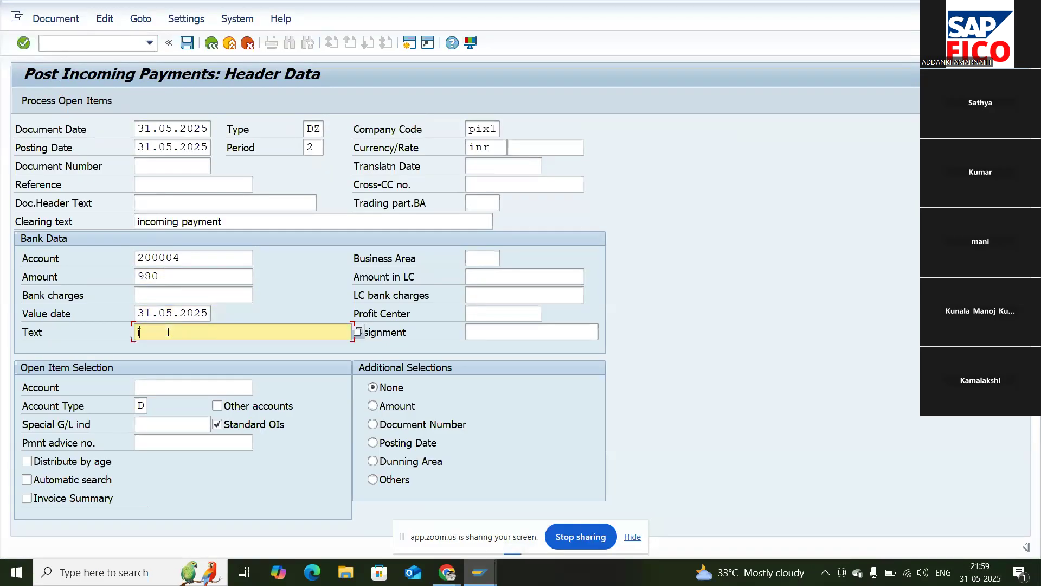
pyautogui.click(170, 346)
# Look up the customers of company code PIX1 and select the paying customer as the open item selection account
pyautogui.click(175, 384)
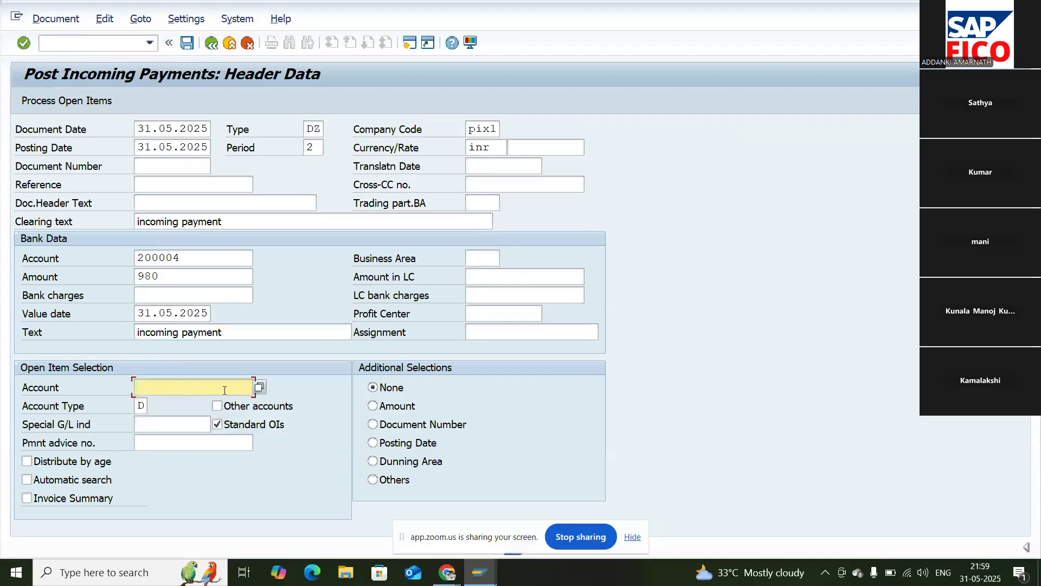
pyautogui.press('Return')
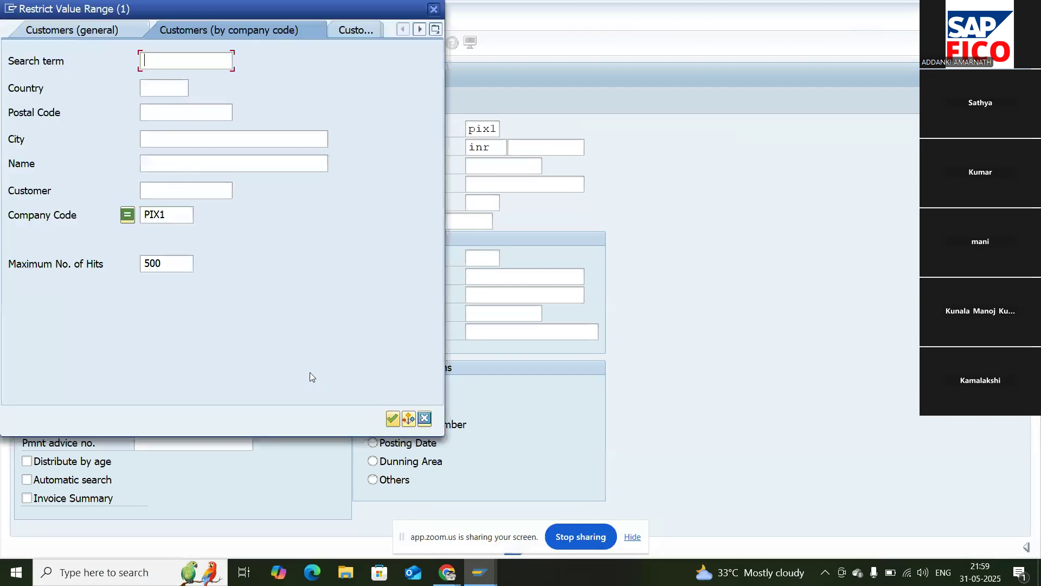
pyautogui.click(399, 418)
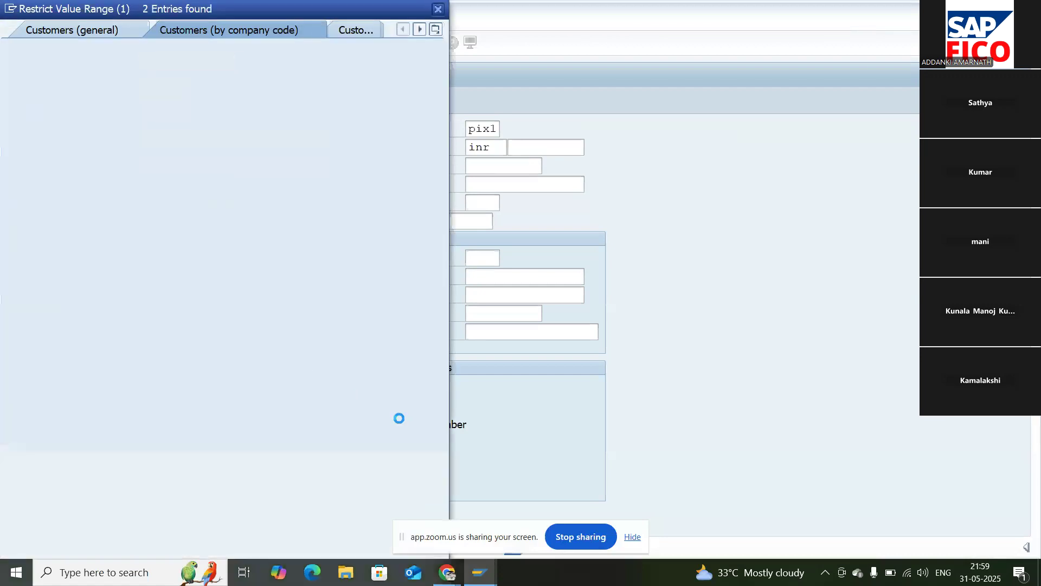
pyautogui.doubleClick(170, 128)
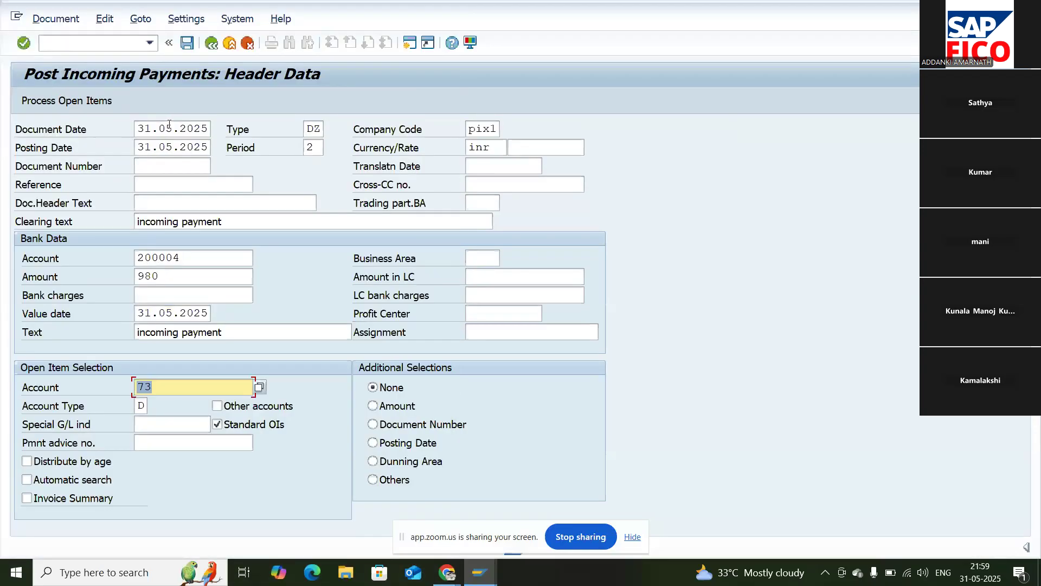
# Process the selected customer's open items and simulate the incoming payment document
pyautogui.click(69, 102)
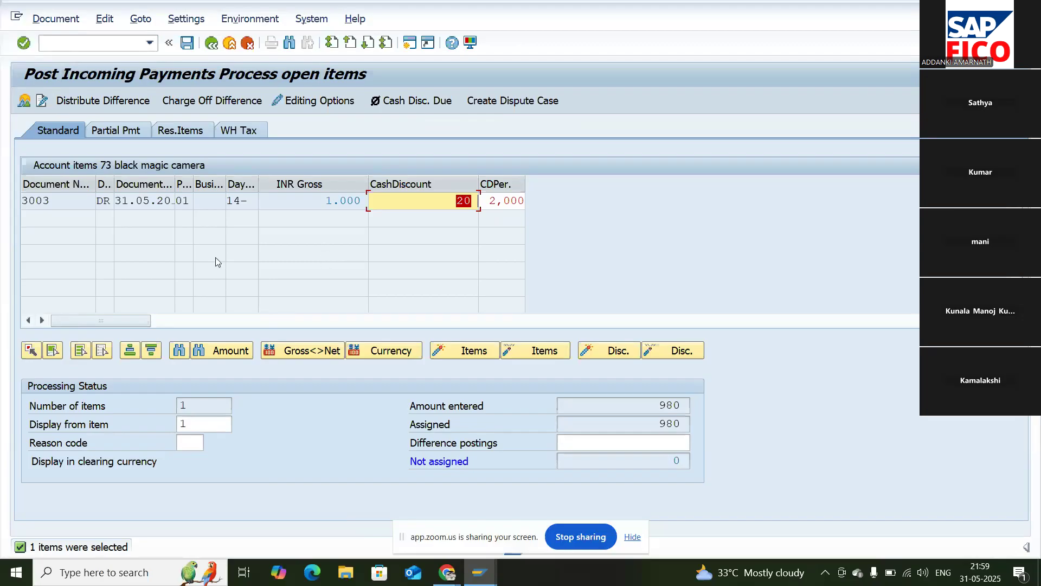
pyautogui.click(53, 21)
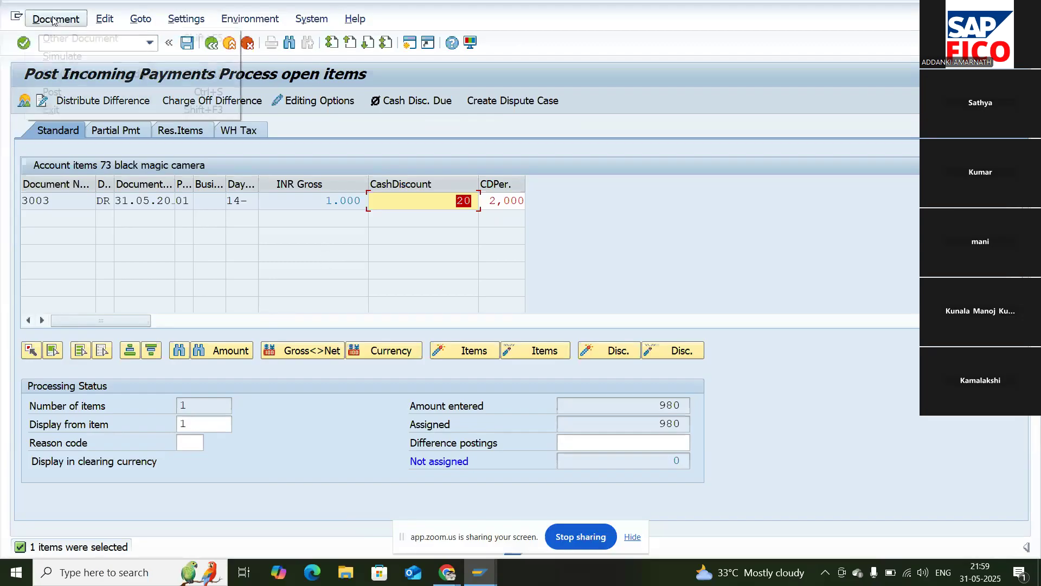
pyautogui.click(66, 56)
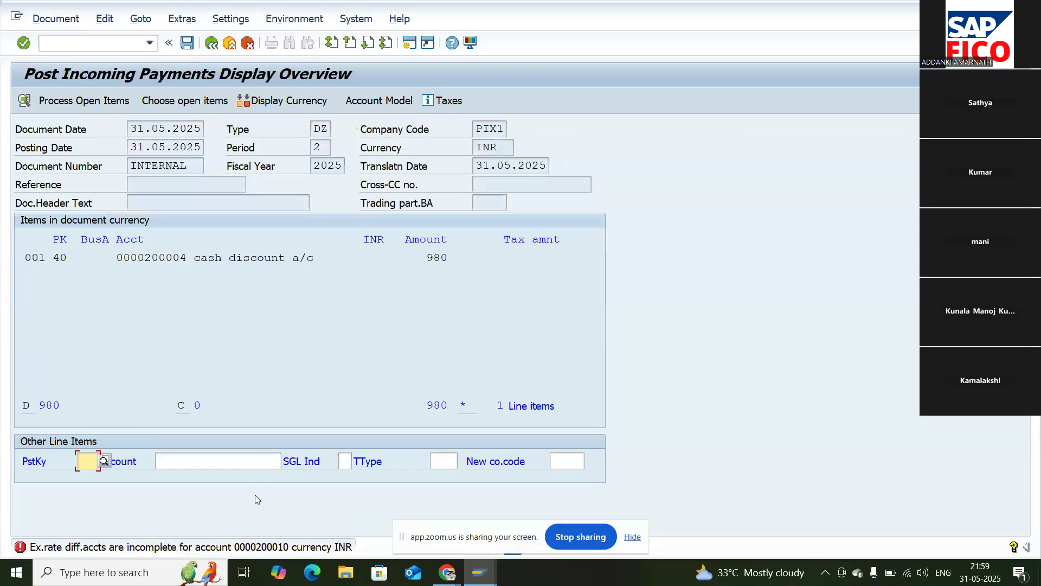
# Examine the exchange rate difference error's long text and its linked automatic posting procedures, and return to the SAP Easy Access screen
pyautogui.click(267, 547)
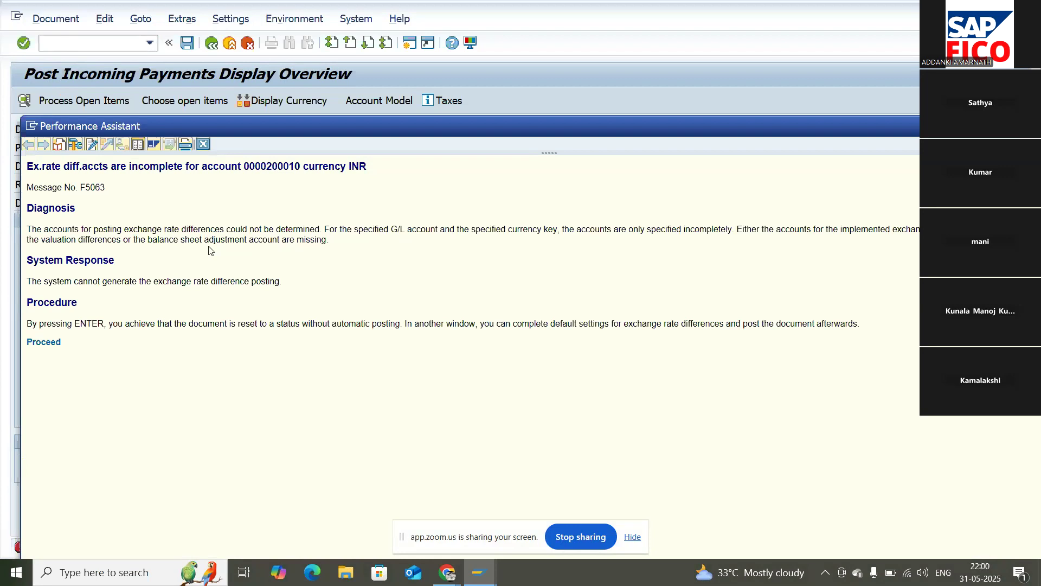
pyautogui.click(43, 342)
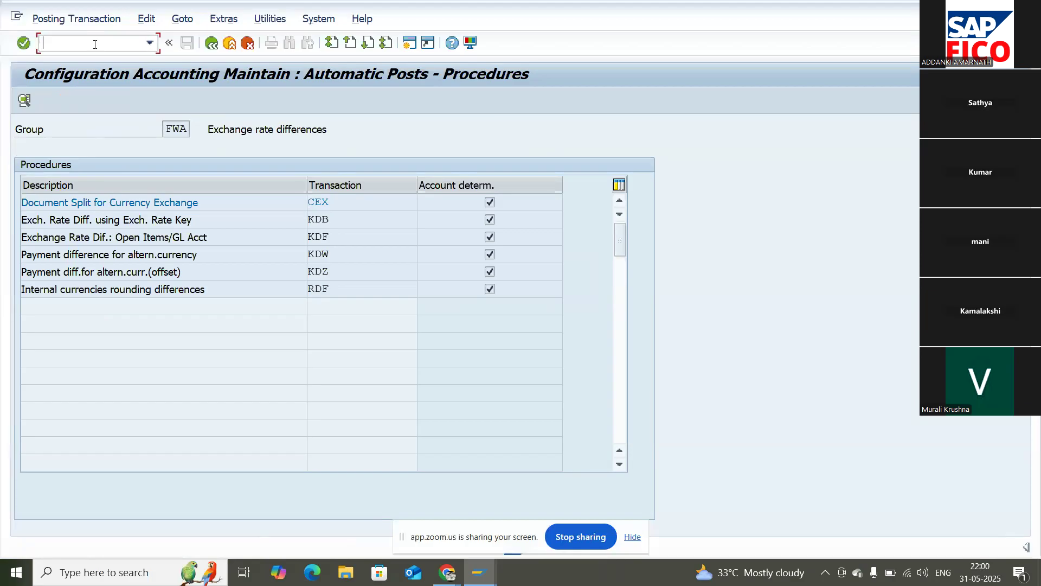
pyautogui.write('/n')
pyautogui.press('Return')
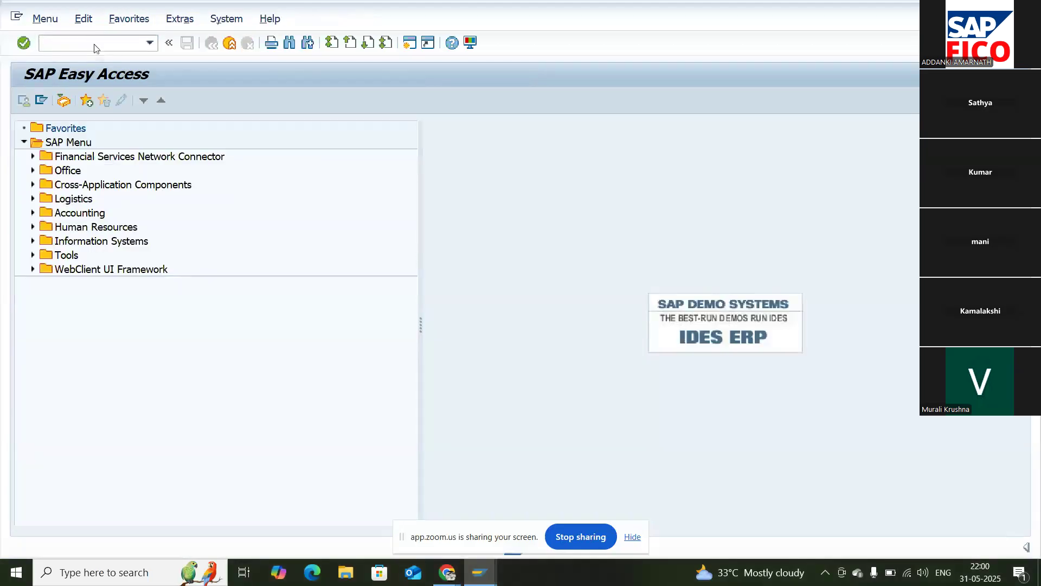
# Switch to the Zoom meeting in the browser and stop sharing the screen
pyautogui.hotkey('alt', 'Tab')
pyautogui.hotkey('alt', 'Tab')
pyautogui.hotkey('alt', 'Tab')
pyautogui.hotkey('alt', 'Tab')
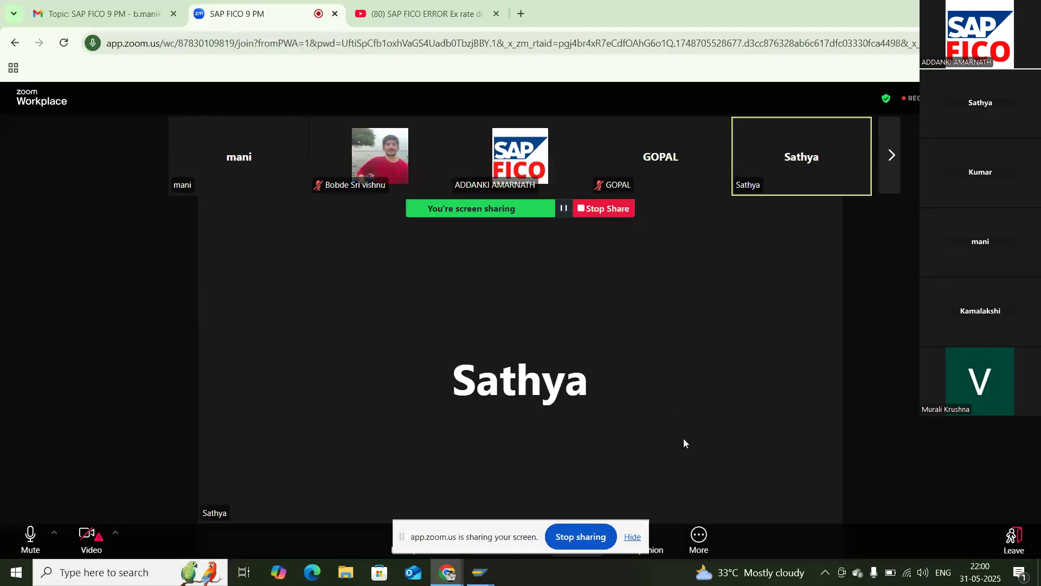
pyautogui.click(602, 210)
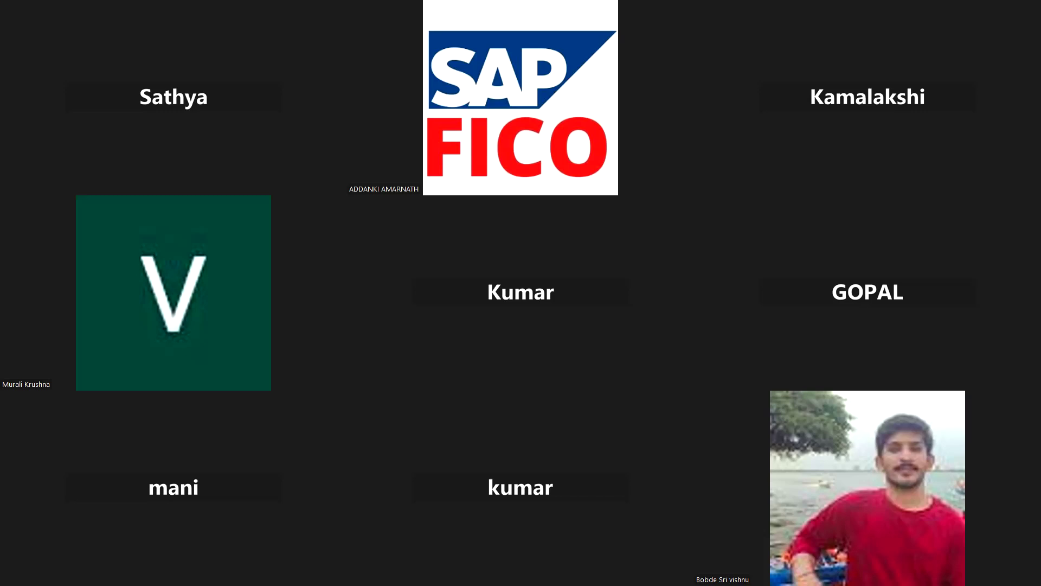